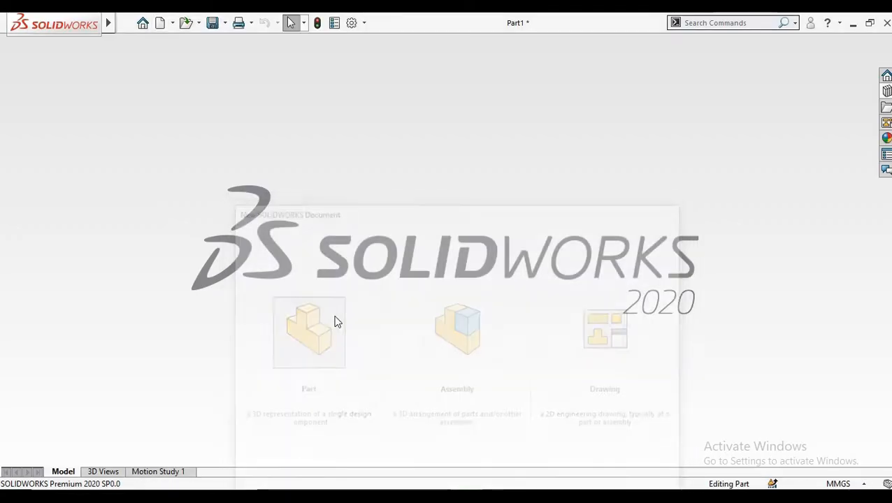
# Step: Create a new part and start a sketch on the Front Plane
pyautogui.click(334, 321)
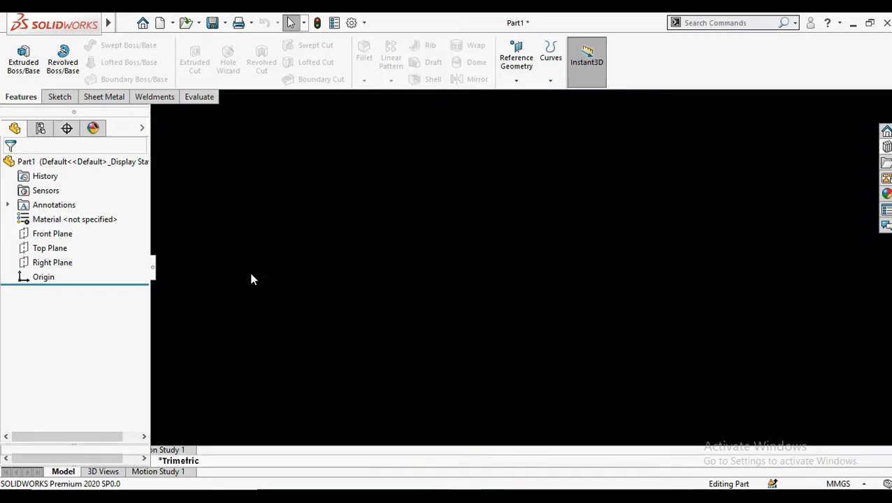
pyautogui.click(62, 235)
pyautogui.click(75, 220)
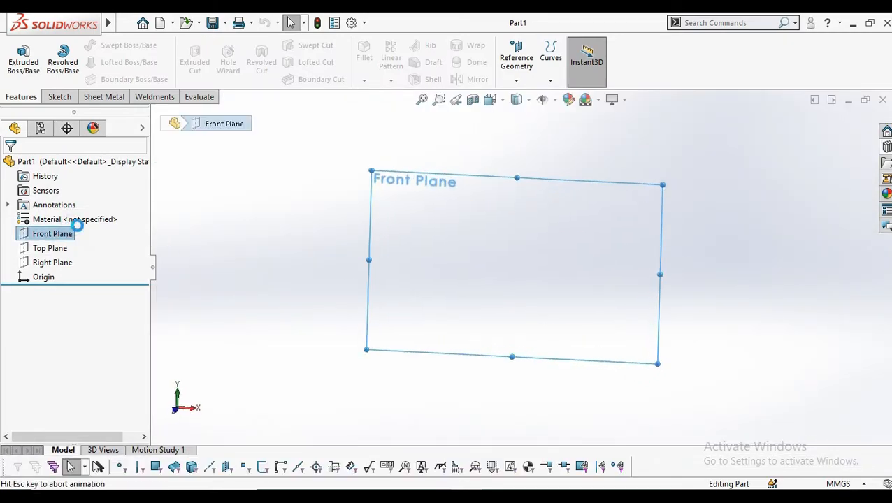
# Step: Sketch a center rectangle about 204 mm wide, centred on the origin
pyautogui.click(97, 62)
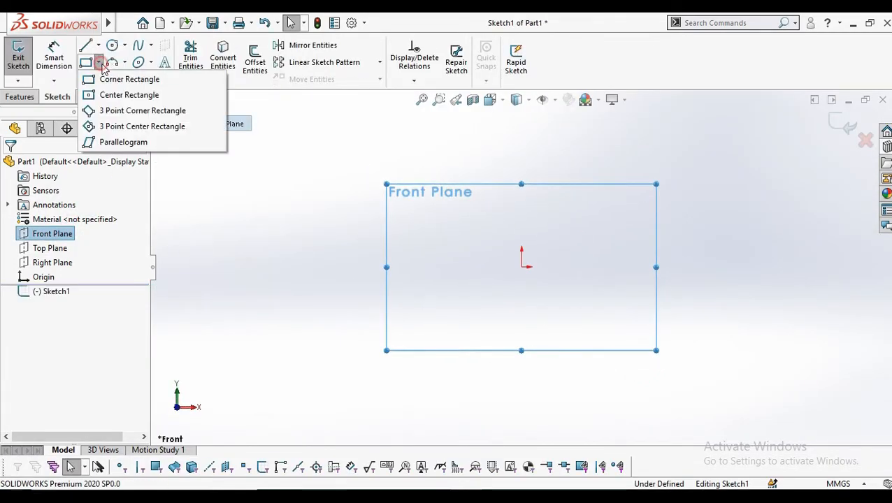
pyautogui.click(105, 94)
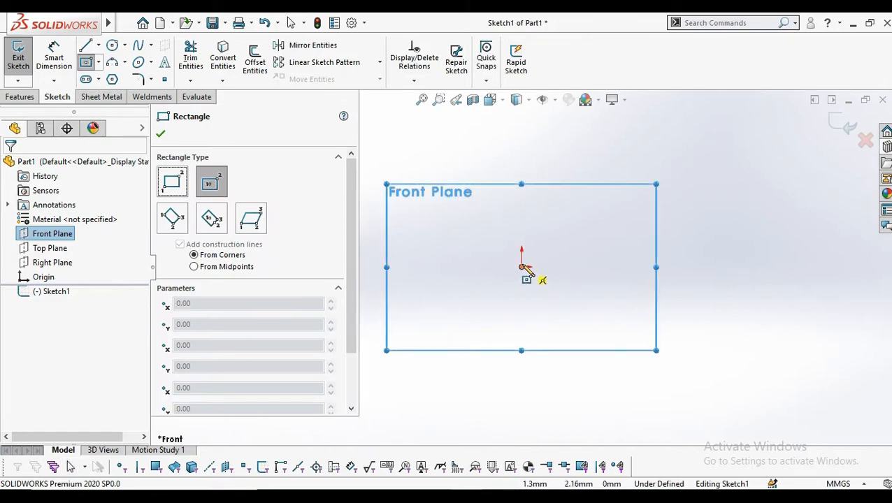
pyautogui.click(521, 266)
pyautogui.click(675, 176)
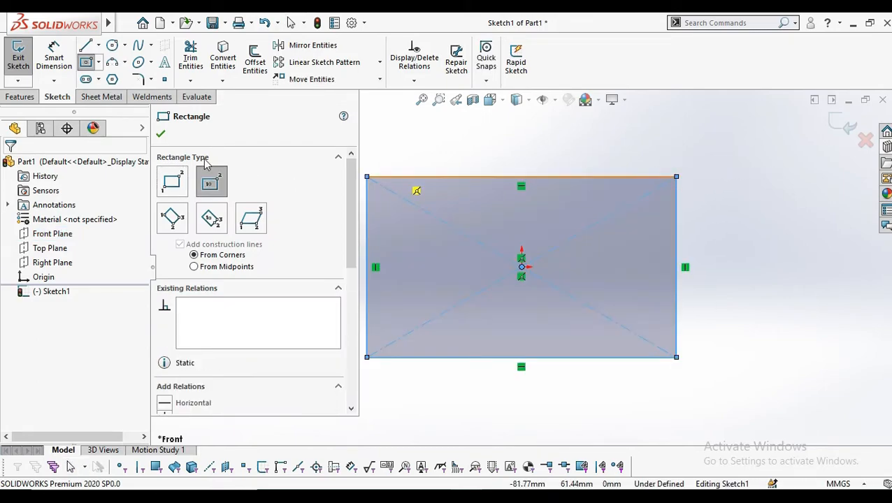
pyautogui.click(161, 135)
# Step: Dimension the rectangle's upper edge and set its length to 3 ft
pyautogui.click(53, 59)
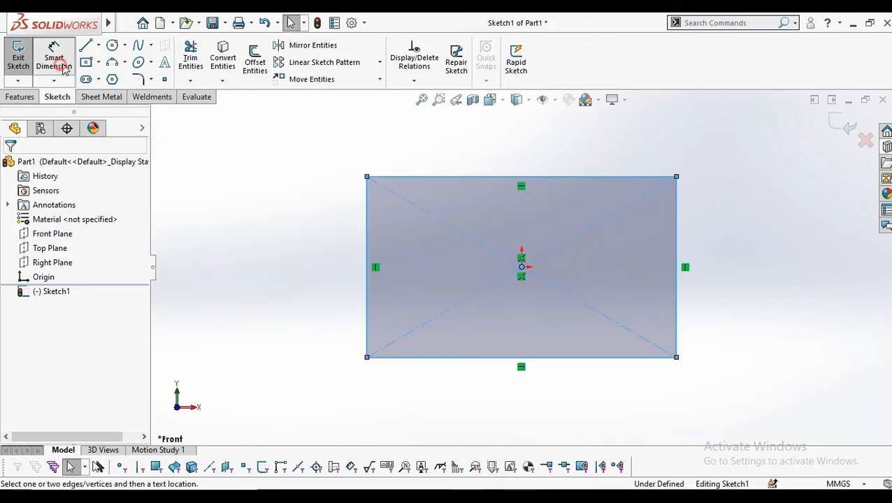
pyautogui.click(488, 177)
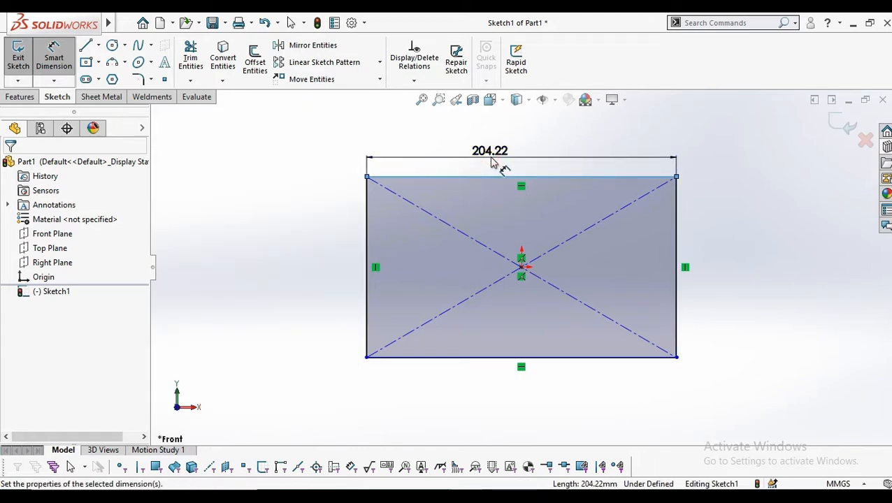
pyautogui.click(493, 151)
pyautogui.write('3')
pyautogui.moveTo(548, 193)
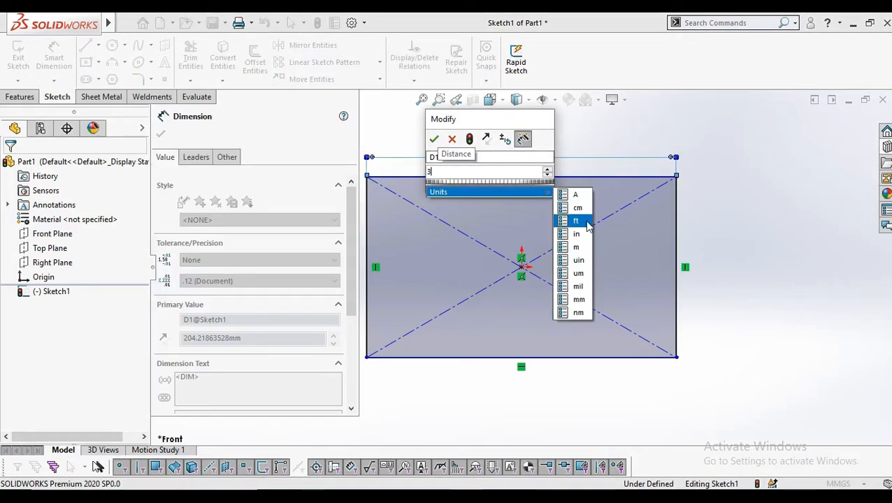
pyautogui.click(584, 222)
pyautogui.press('Return')
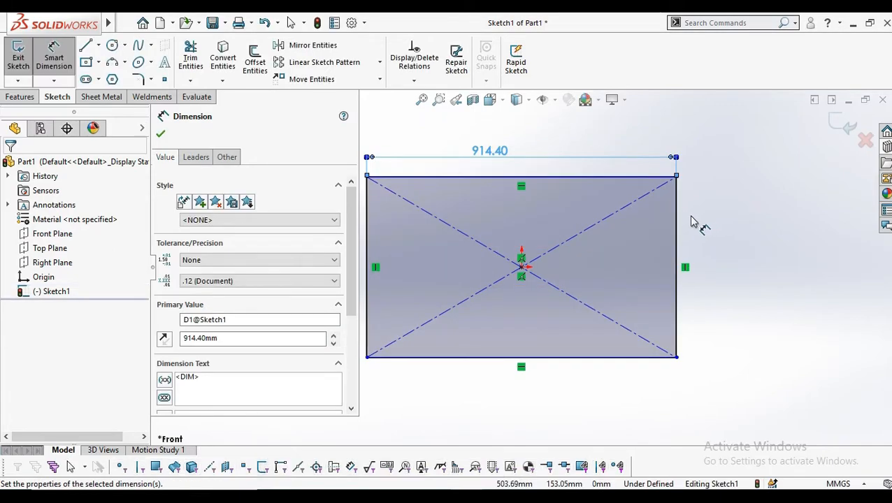
# Step: Dimension the rectangle's vertical side, set its height to 1.5 ft, and exit the sketch
pyautogui.click(678, 218)
pyautogui.click(720, 210)
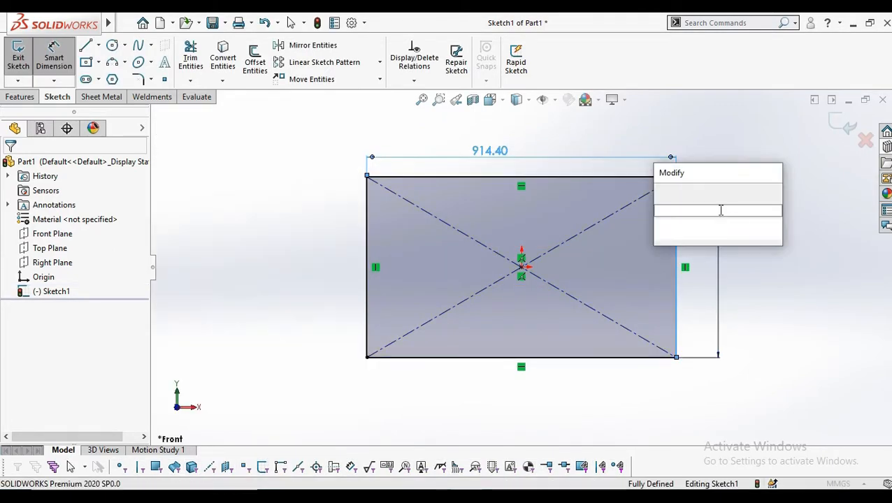
pyautogui.write('1.5')
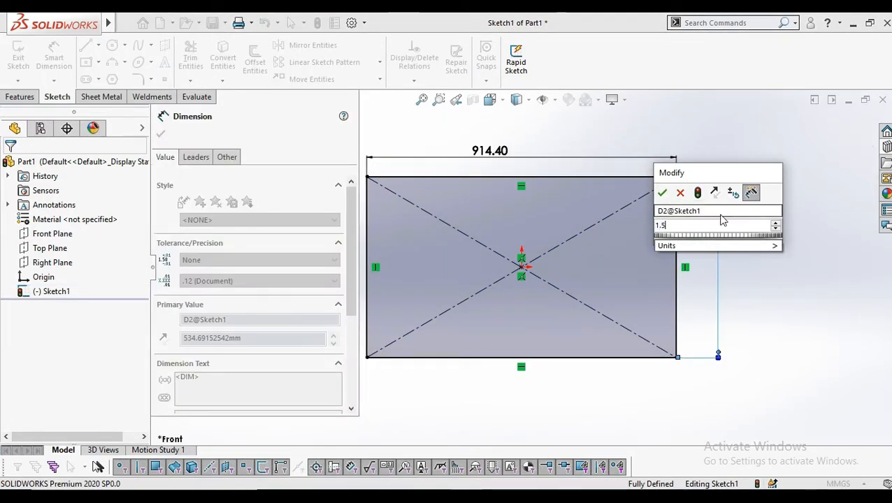
pyautogui.moveTo(769, 245)
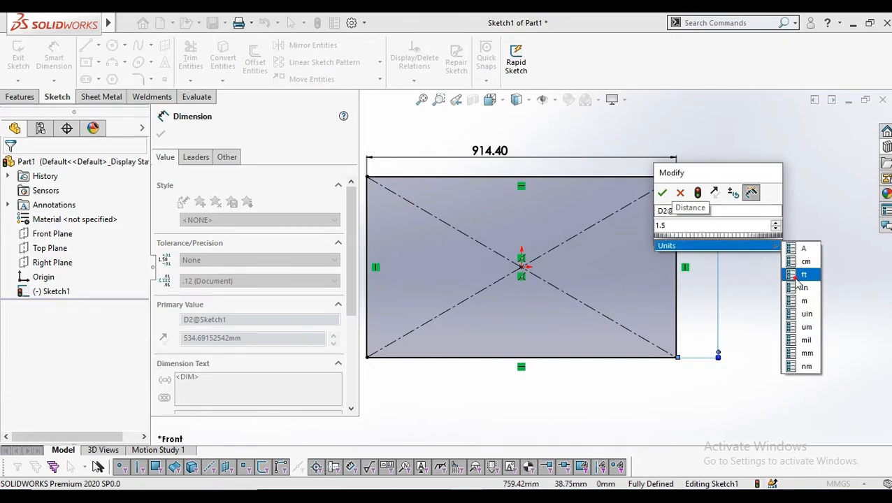
pyautogui.click(802, 274)
pyautogui.press('Return')
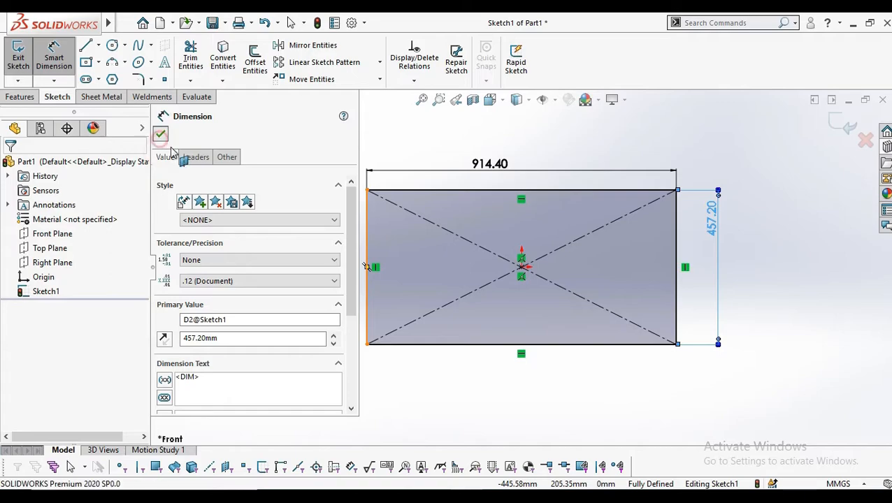
pyautogui.click(160, 135)
pyautogui.click(18, 56)
# Step: Start a structural member with the ansi inch angle iron 1 x 1 x 0.125 profile along all four rectangle sides
pyautogui.click(165, 98)
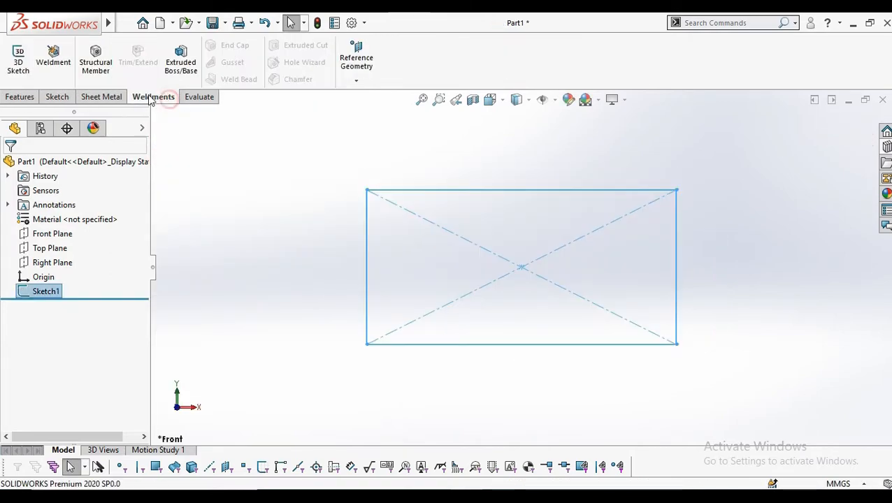
pyautogui.click(96, 59)
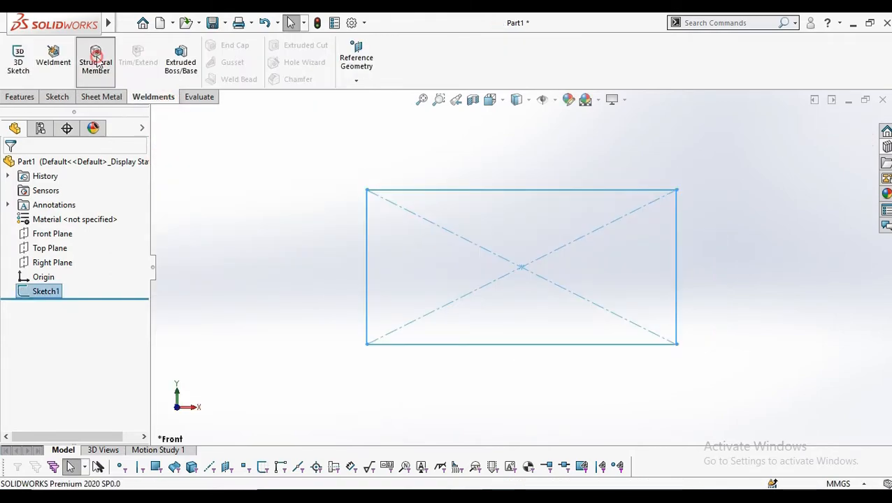
pyautogui.click(446, 191)
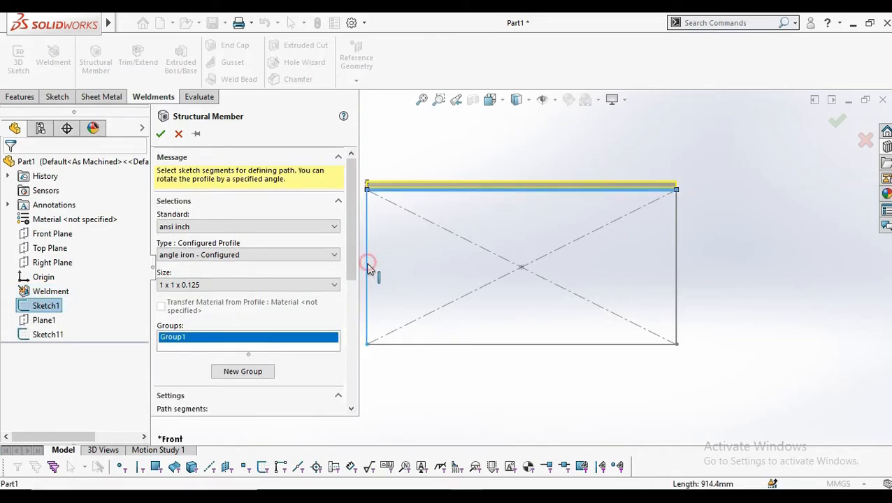
pyautogui.click(368, 269)
pyautogui.click(433, 345)
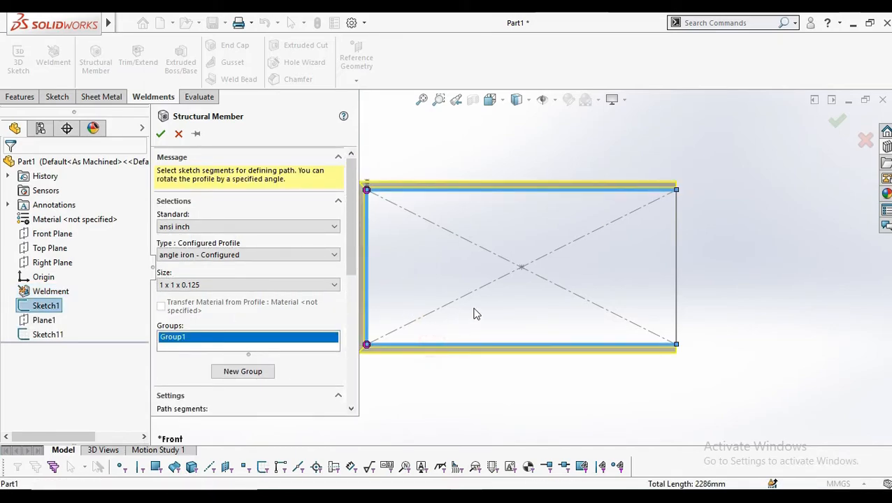
pyautogui.click(675, 269)
# Step: Set the angle iron profile's rotation angle to 90 degrees and finish the structural member
pyautogui.moveTo(597, 350); pyautogui.dragTo(434, 359, button='middle')
pyautogui.scroll(-1, 391, 319)
pyautogui.scroll(3, 393, 318)
pyautogui.scroll(-6, 425, 287)
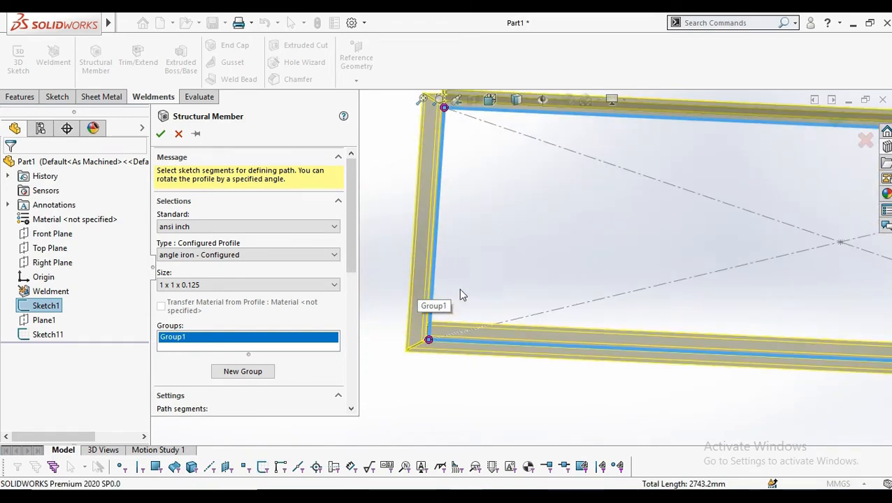
pyautogui.scroll(-2, 443, 343)
pyautogui.moveTo(352, 252); pyautogui.dragTo(338, 404)
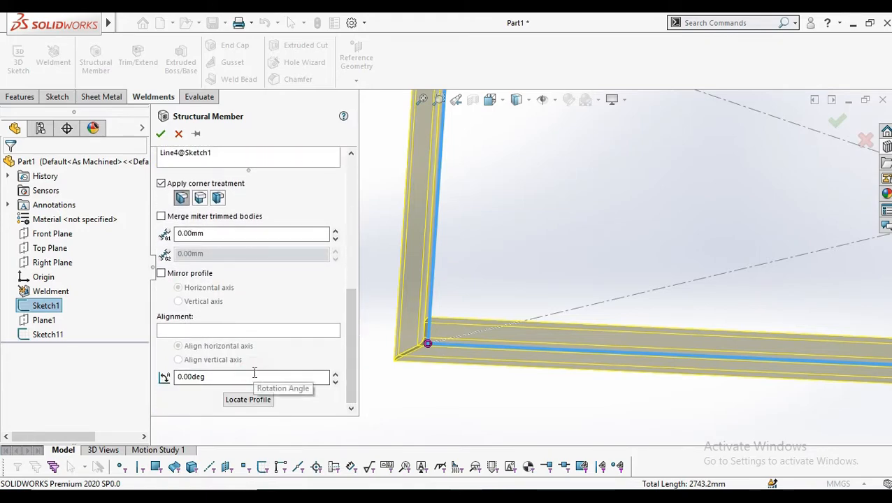
pyautogui.press('Return')
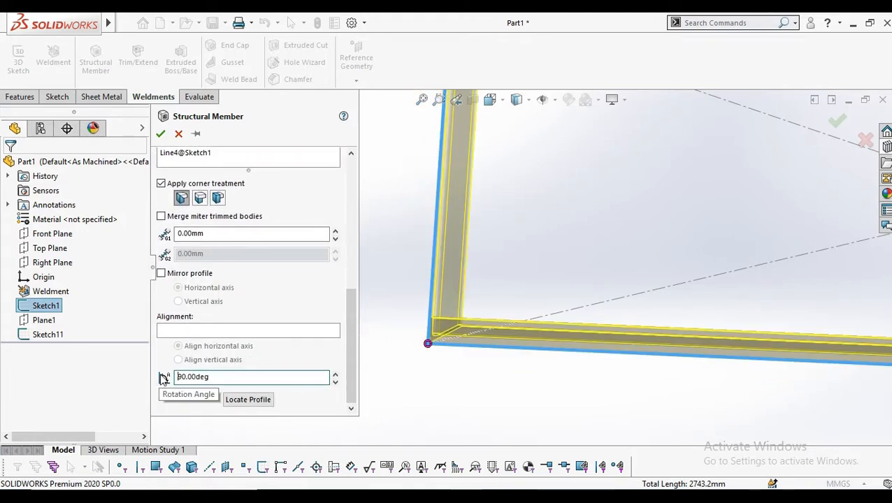
pyautogui.click(160, 134)
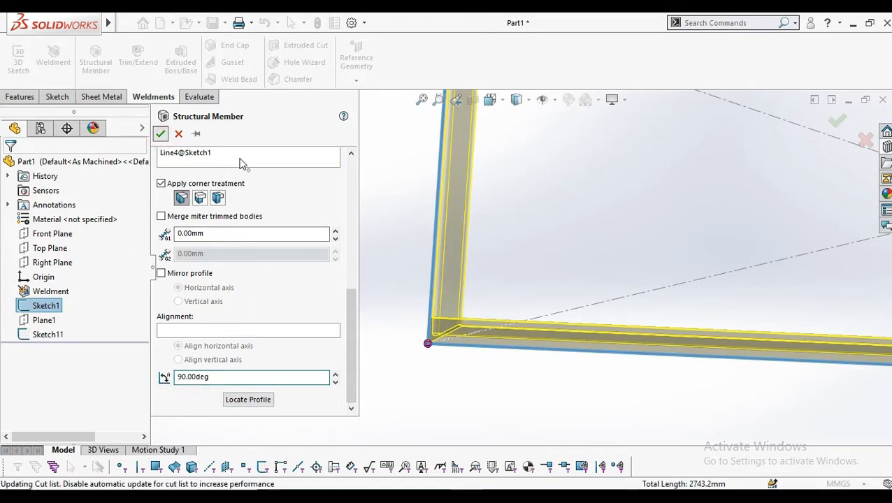
# Step: Hide the rectangle's layout sketch in the model
pyautogui.click(618, 304)
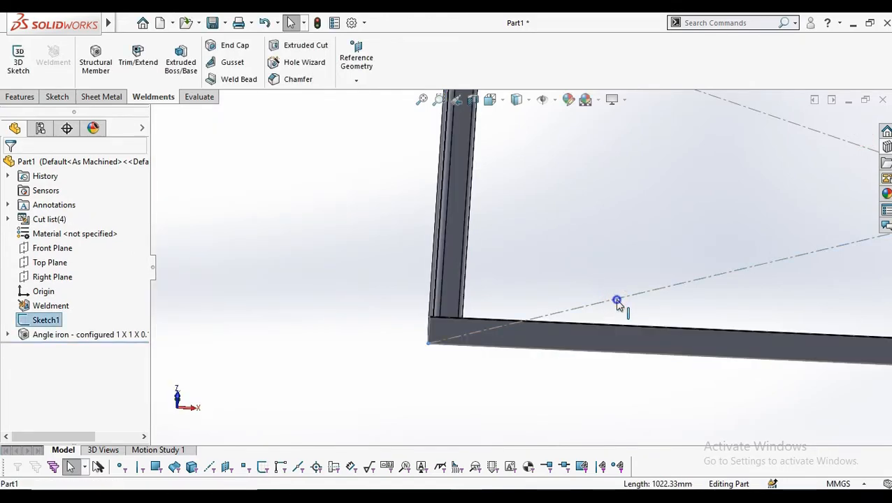
pyautogui.rightClick(618, 304)
pyautogui.click(653, 282)
# Step: Start a sketch on the outer face of the frame's lower long member, with the view normal to it
pyautogui.moveTo(628, 274); pyautogui.dragTo(675, 226, button='middle')
pyautogui.scroll(3, 736, 279)
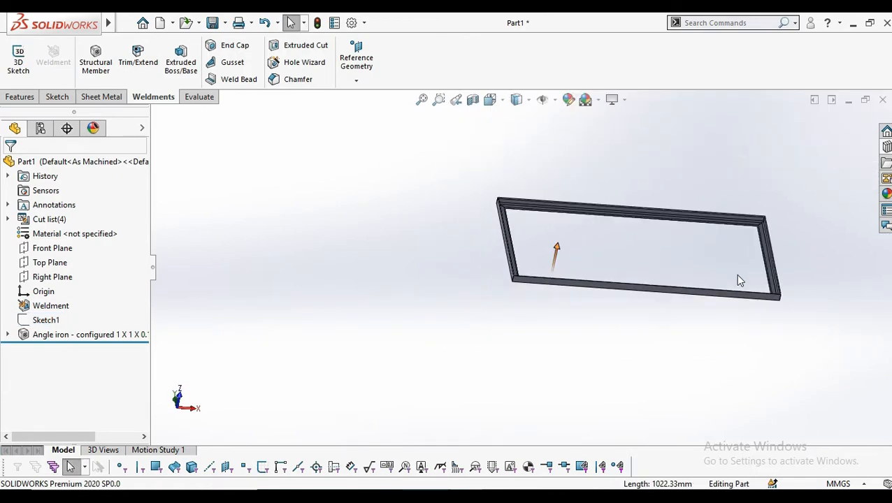
pyautogui.moveTo(736, 279); pyautogui.dragTo(727, 244, button='middle')
pyautogui.scroll(-5, 514, 280)
pyautogui.click(503, 248)
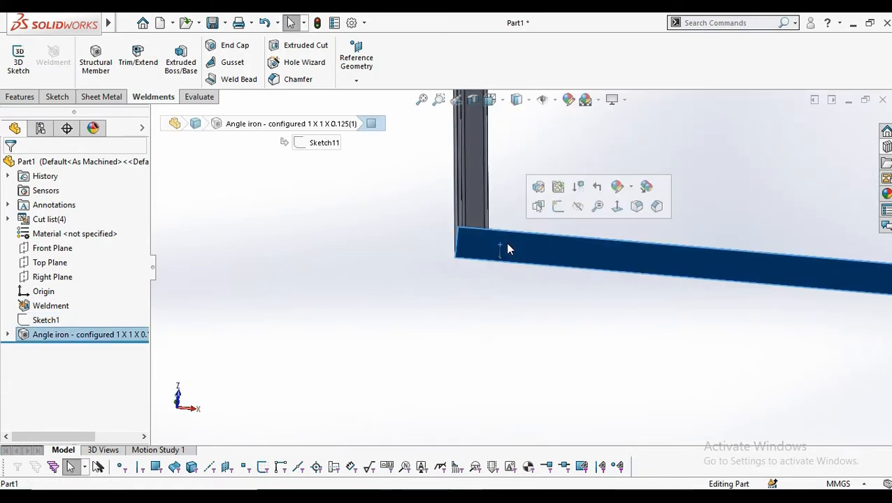
pyautogui.click(558, 210)
pyautogui.click(504, 101)
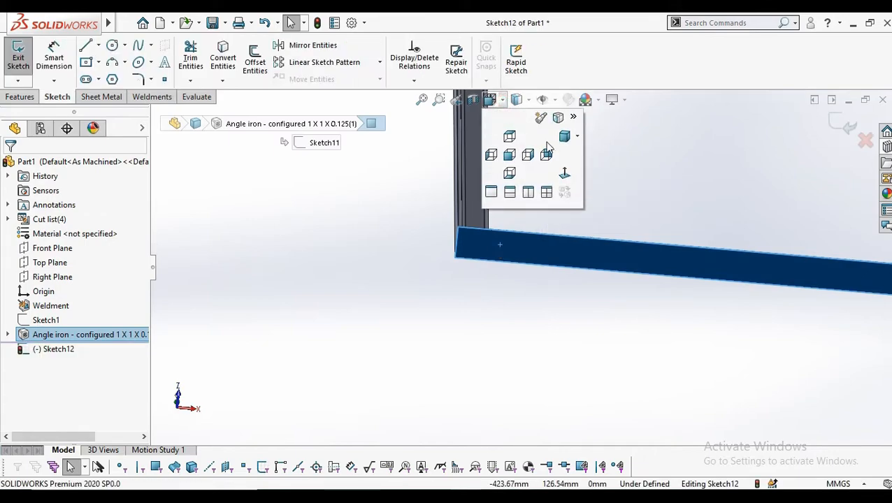
pyautogui.click(561, 175)
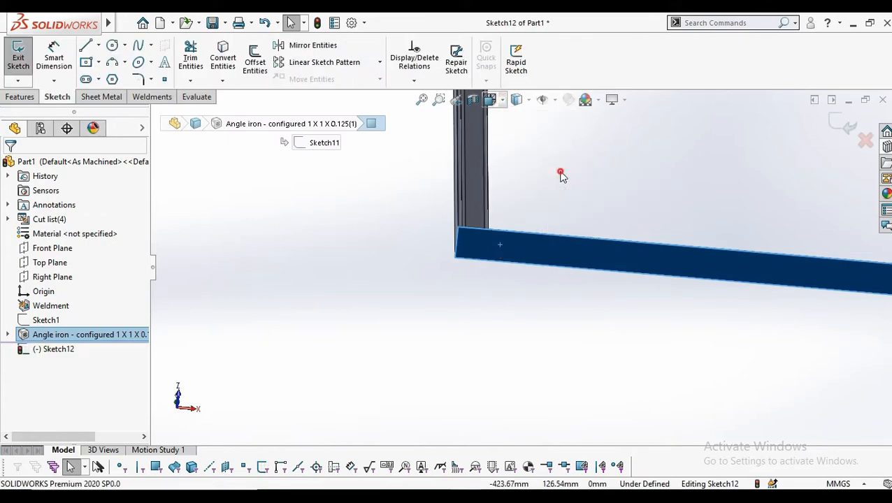
# Step: Sketch a vertical line downward from the lower-left corner of the member's face for the first leg
pyautogui.click(85, 47)
pyautogui.scroll(2, 426, 289)
pyautogui.scroll(-4, 448, 276)
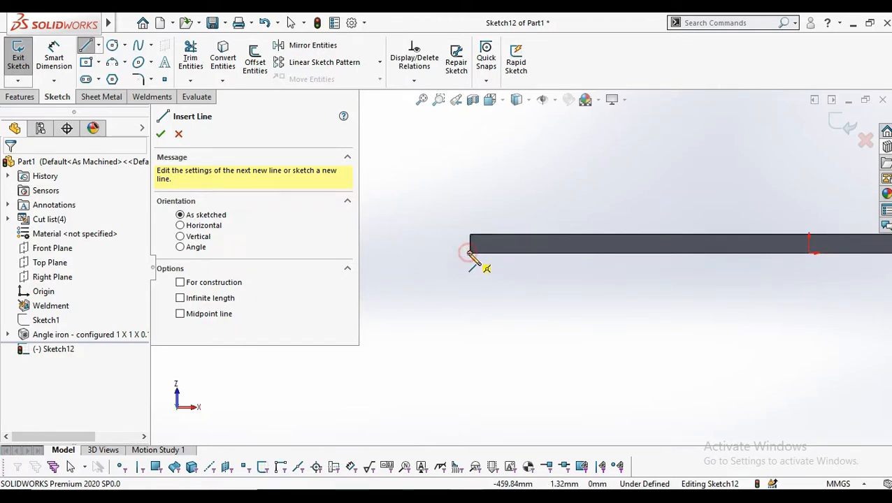
pyautogui.click(469, 253)
pyautogui.click(469, 410)
pyautogui.rightClick(509, 348)
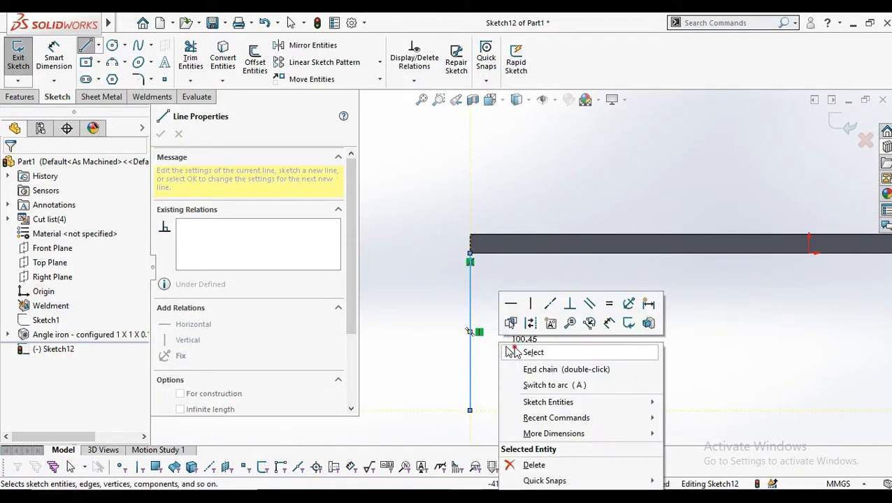
pyautogui.click(514, 352)
# Step: Sketch a second vertical leg line downward from the lower-right corner of the member's face
pyautogui.click(84, 47)
pyautogui.scroll(3, 735, 278)
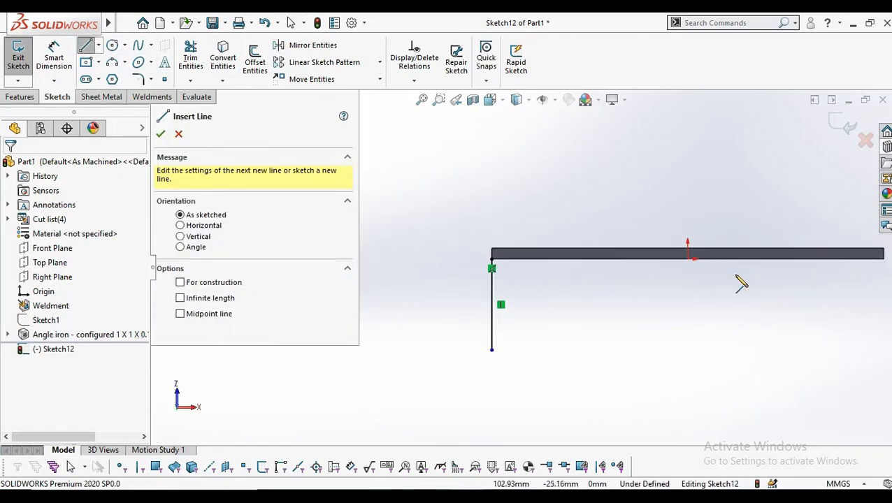
pyautogui.click(884, 260)
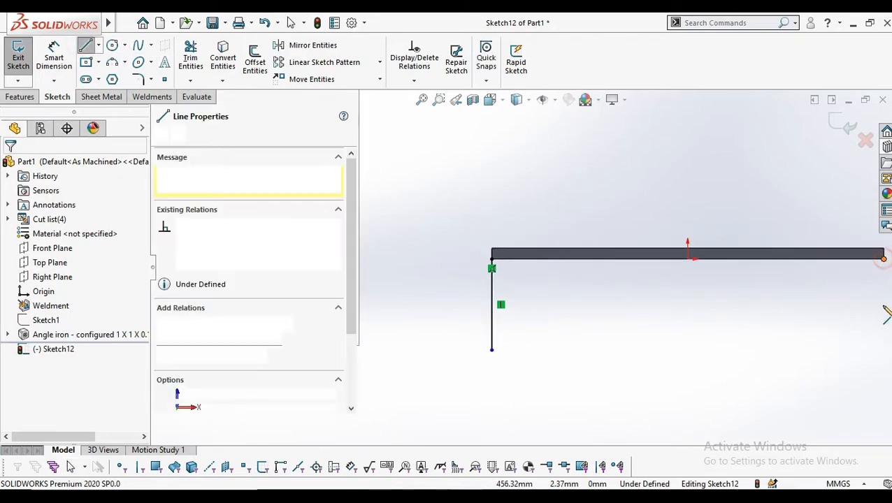
pyautogui.click(884, 361)
pyautogui.rightClick(717, 264)
pyautogui.click(729, 277)
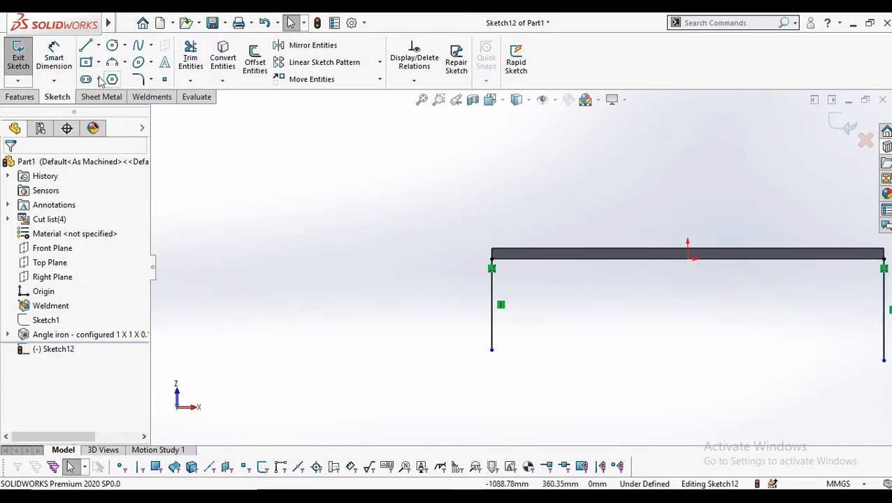
# Step: Dimension the left leg line and set its length to 300 mm
pyautogui.click(46, 48)
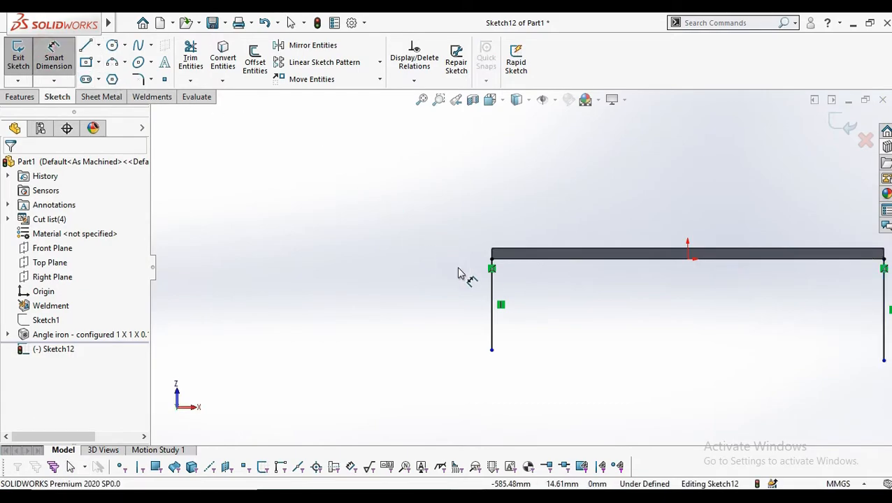
pyautogui.click(499, 293)
pyautogui.click(513, 307)
pyautogui.write('300')
pyautogui.press('Return')
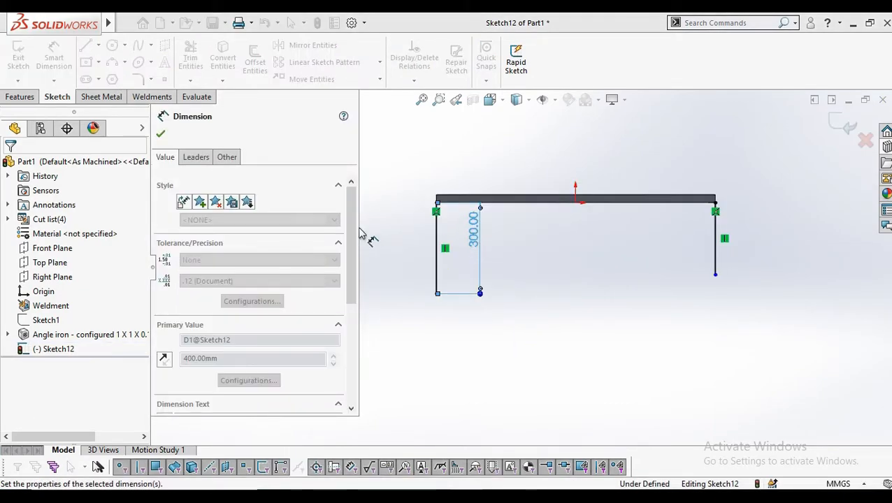
pyautogui.click(161, 135)
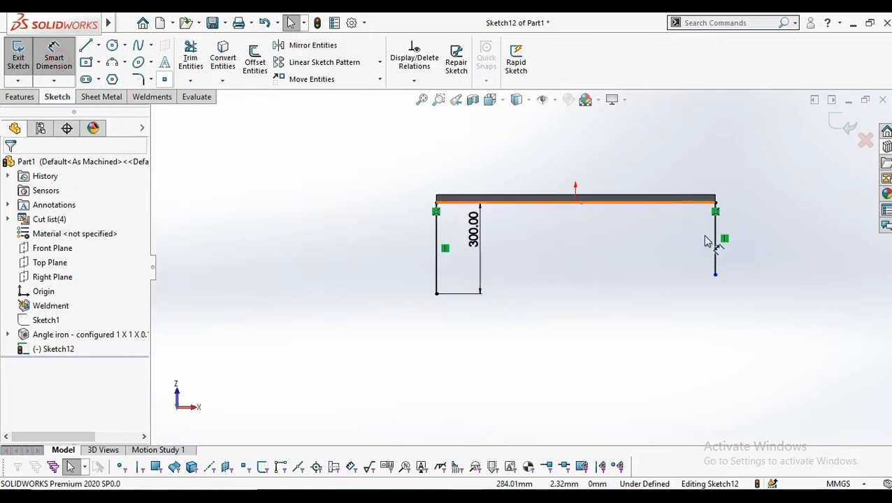
# Step: Dimension the right leg line, set its length to 300 mm, and exit the sketch
pyautogui.click(716, 263)
pyautogui.click(767, 264)
pyautogui.write('300')
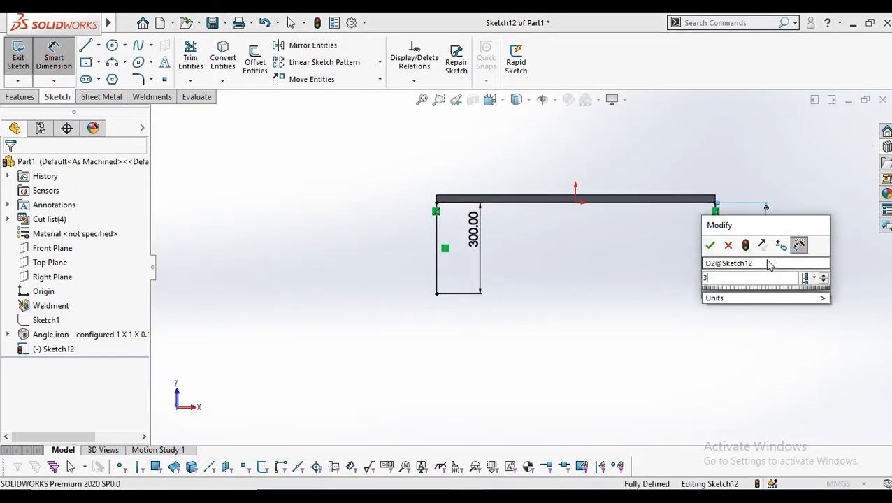
pyautogui.press('Return')
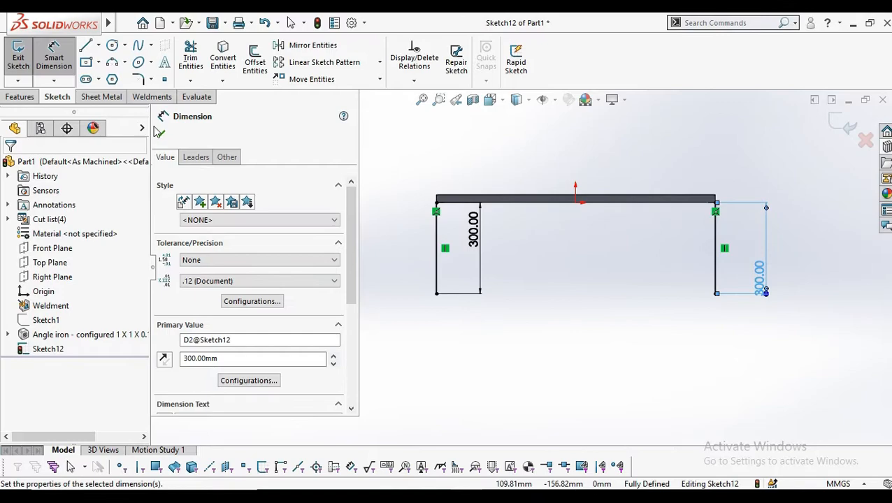
pyautogui.click(161, 135)
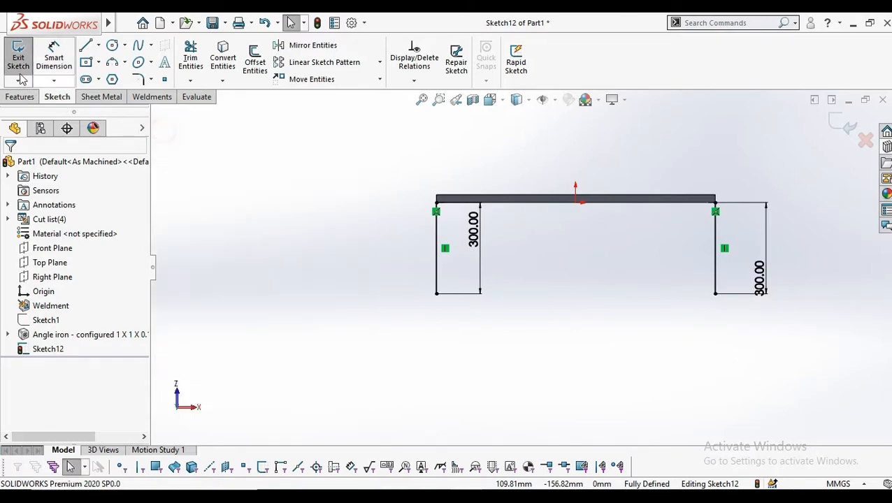
pyautogui.click(18, 59)
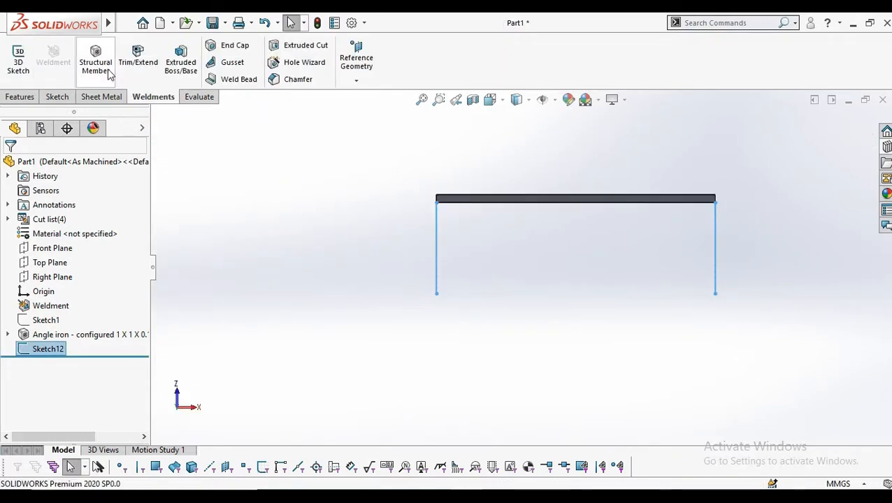
# Step: Create a 1 x 1 x 0.125 angle iron structural member along the left leg line with the profile rotated 270 degrees
pyautogui.click(105, 70)
pyautogui.moveTo(514, 207); pyautogui.dragTo(531, 237, button='middle')
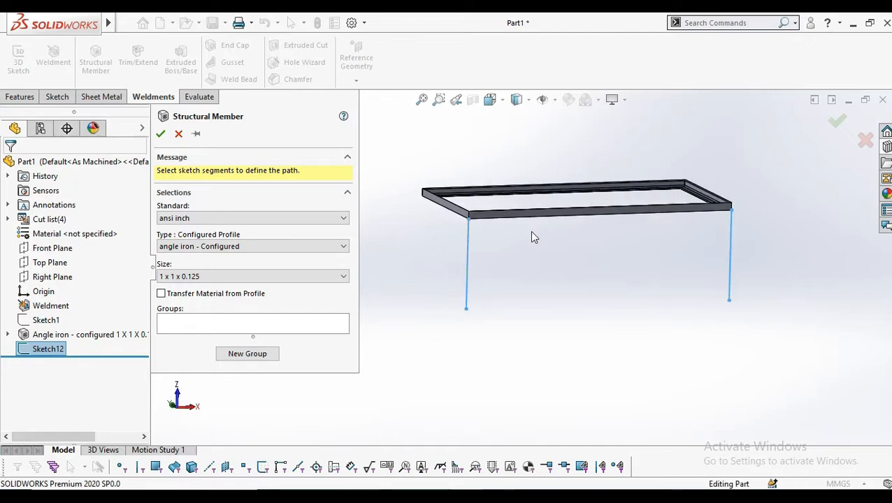
pyautogui.click(466, 253)
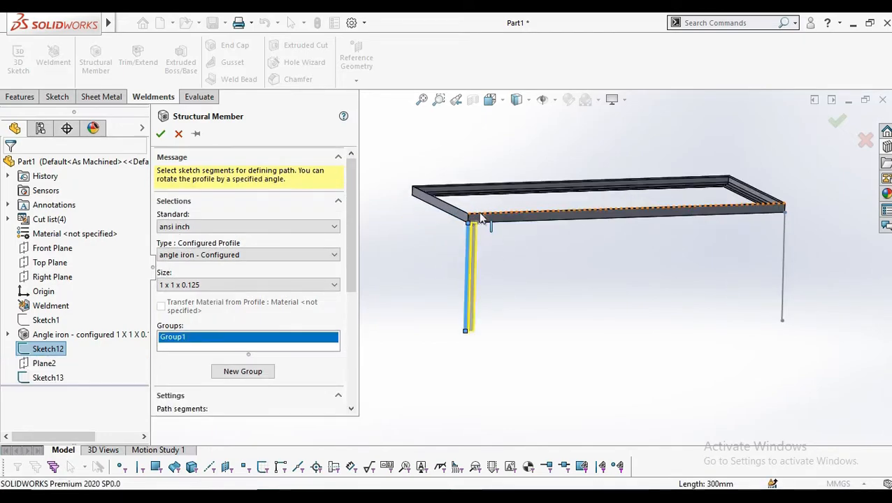
pyautogui.scroll(-4, 491, 274)
pyautogui.moveTo(491, 274); pyautogui.dragTo(495, 294, button='middle')
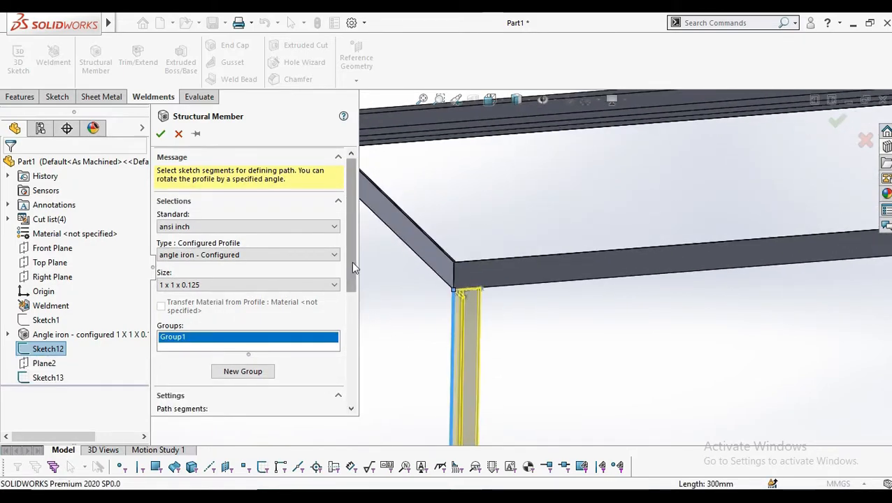
pyautogui.scroll(-6, 353, 268)
pyautogui.click(238, 378)
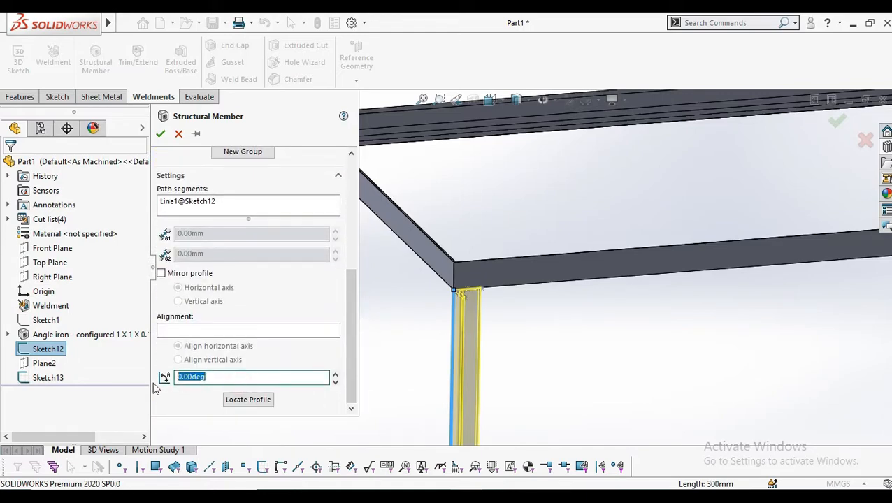
pyautogui.press('Return')
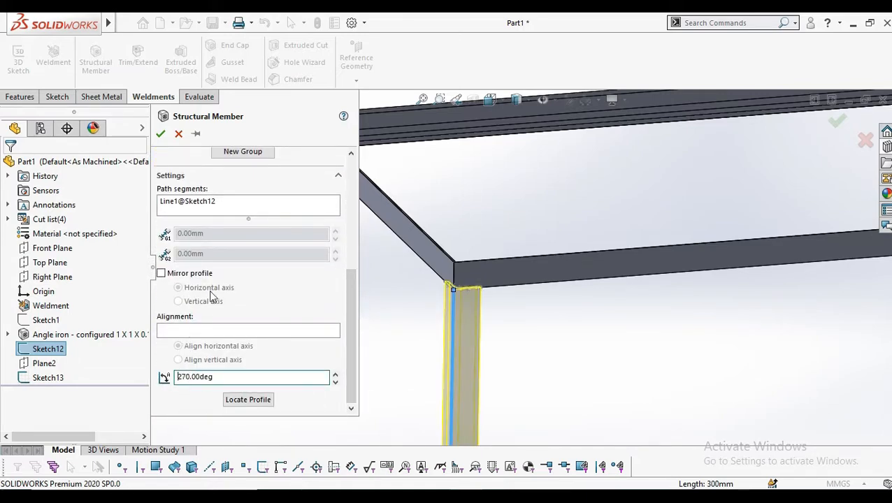
pyautogui.click(160, 133)
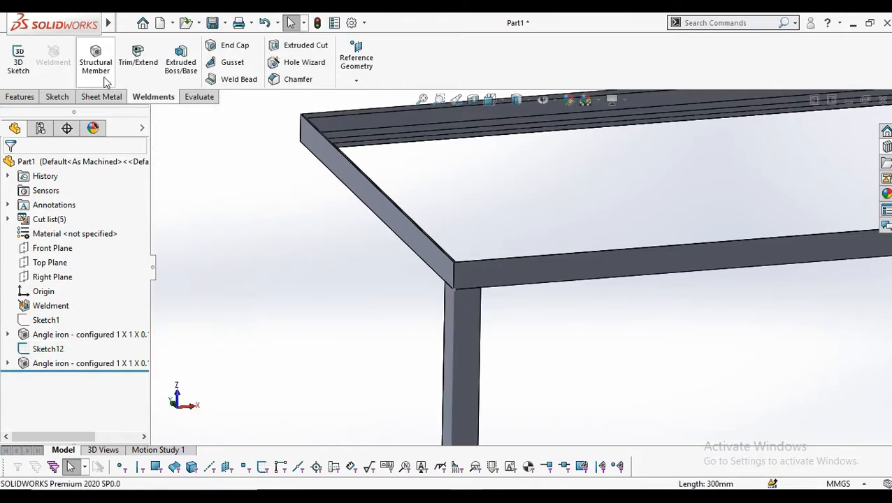
# Step: Create a matching angle iron structural member along the right leg line with the profile rotated 180 degrees
pyautogui.click(95, 58)
pyautogui.scroll(5, 679, 351)
pyautogui.scroll(-6, 722, 329)
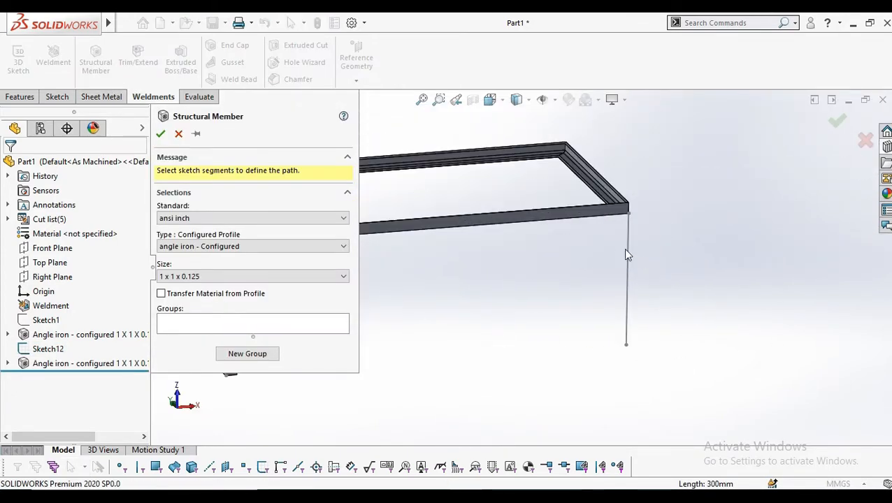
pyautogui.click(625, 237)
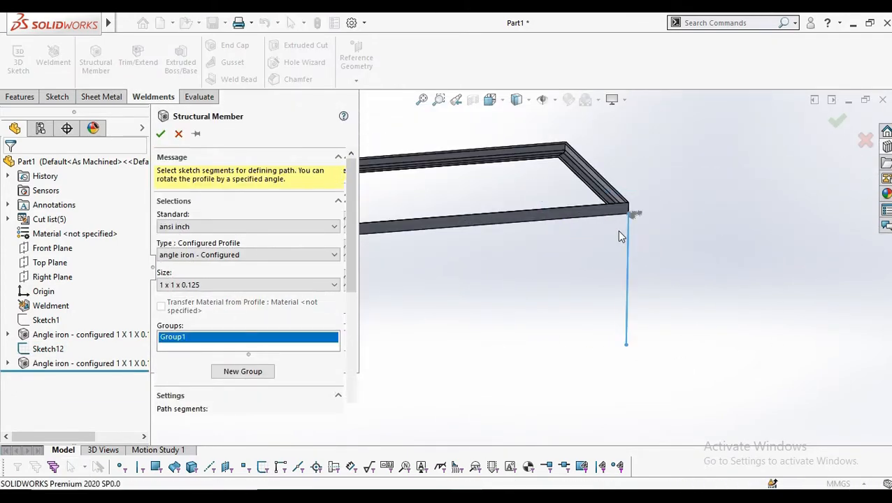
pyautogui.scroll(-2, 621, 234)
pyautogui.scroll(-5, 350, 272)
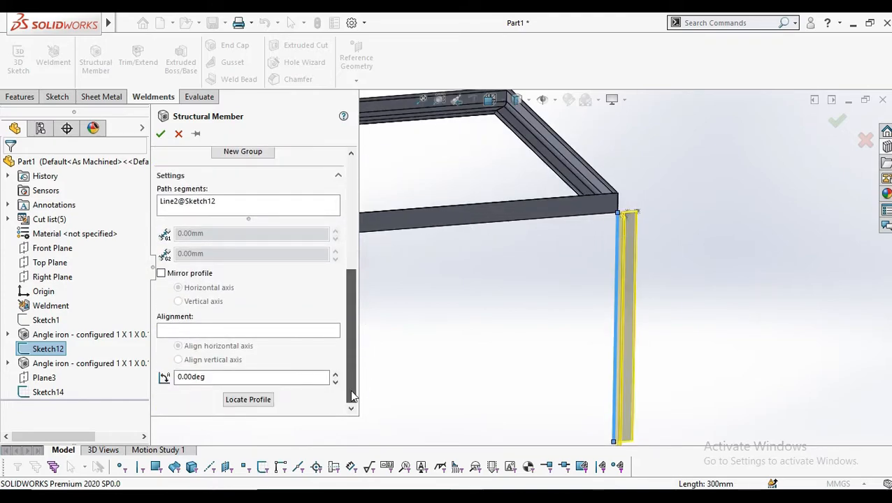
pyautogui.click(240, 376)
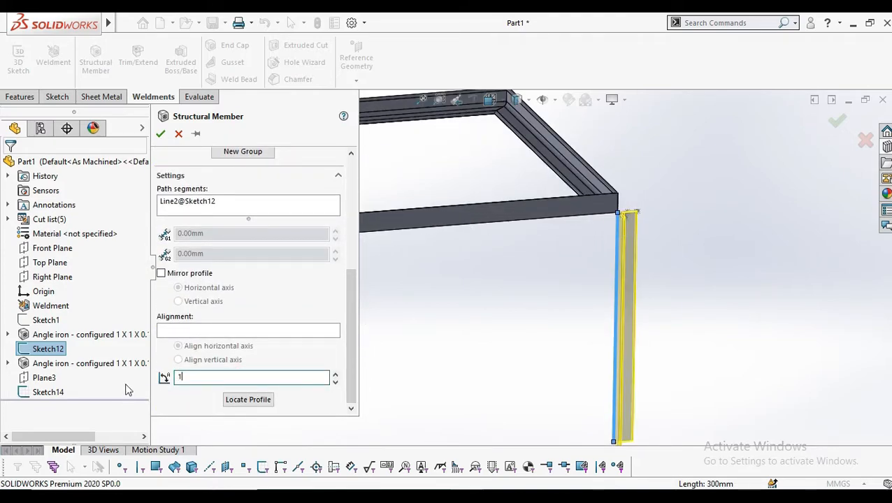
pyautogui.write('180')
pyautogui.press('Return')
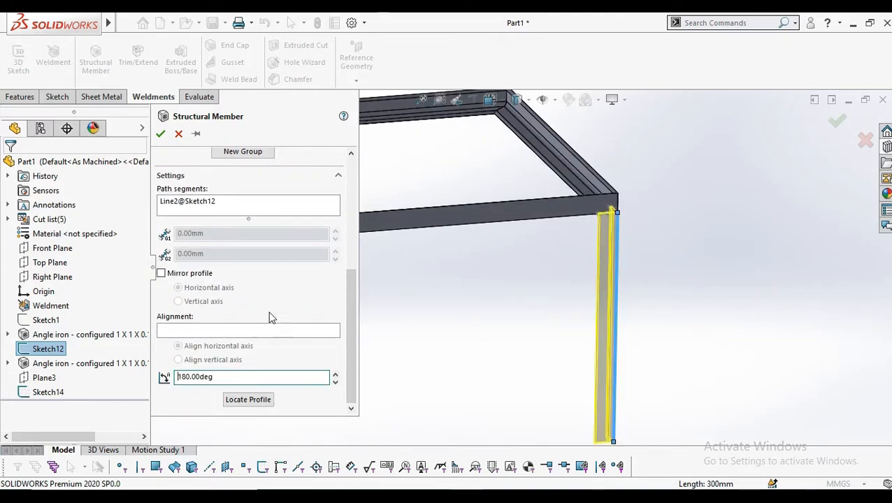
pyautogui.click(159, 135)
pyautogui.click(425, 286)
# Step: Mirror the two leg bodies about the Top Plane to create the legs on the opposite long side
pyautogui.scroll(5, 434, 288)
pyautogui.moveTo(434, 290); pyautogui.dragTo(234, 305, button='middle')
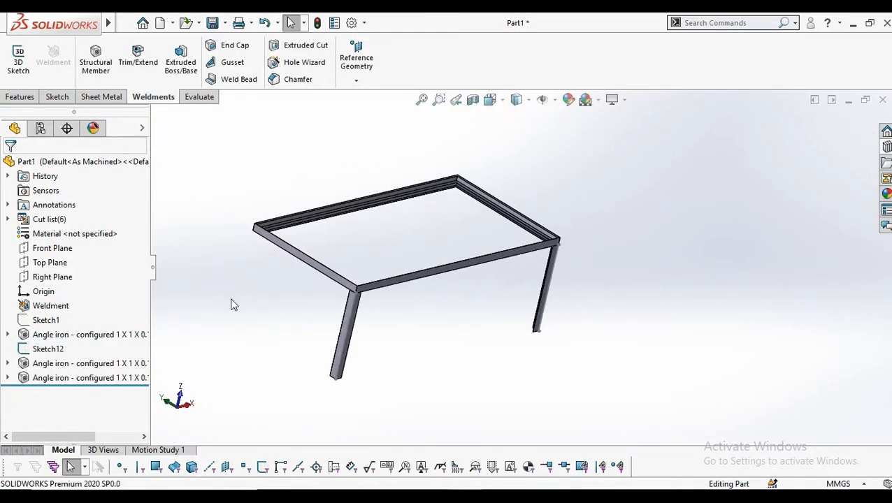
pyautogui.click(56, 263)
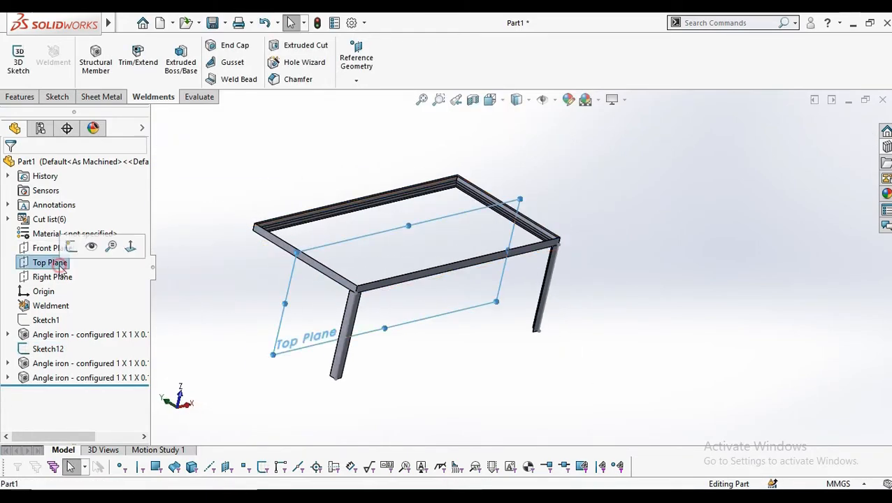
pyautogui.click(21, 97)
pyautogui.click(474, 80)
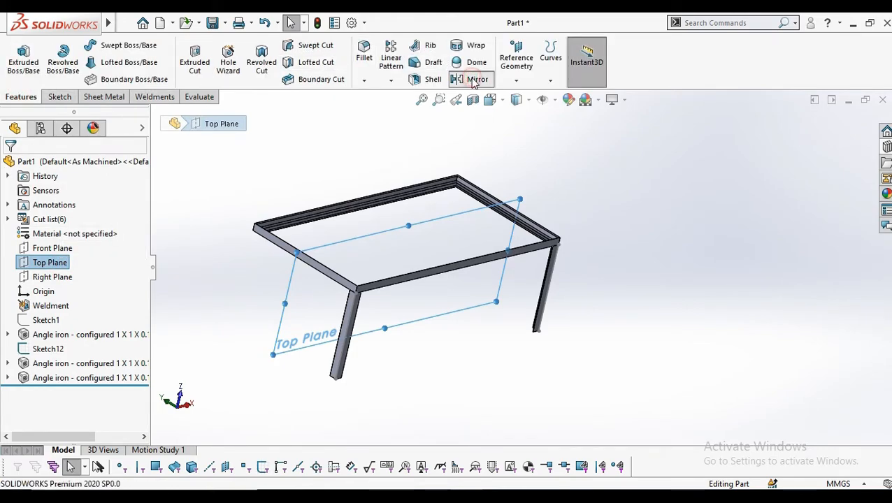
pyautogui.scroll(5, 416, 216)
pyautogui.scroll(-5, 423, 264)
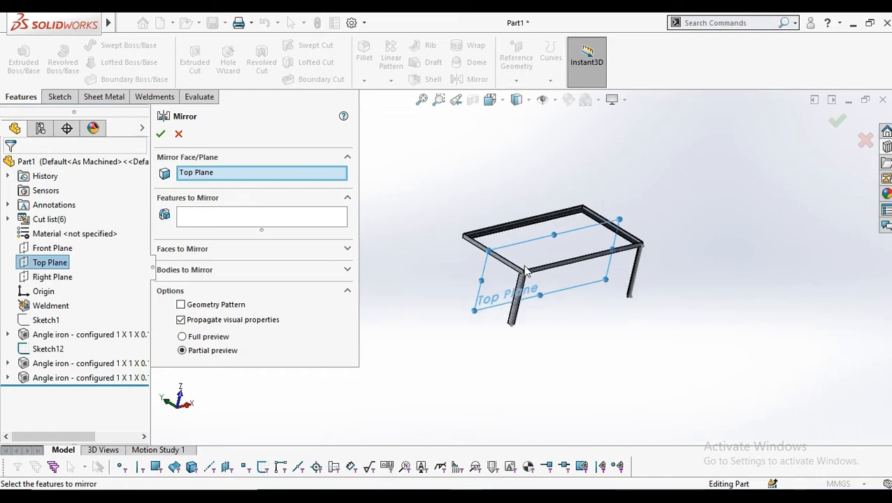
pyautogui.click(198, 270)
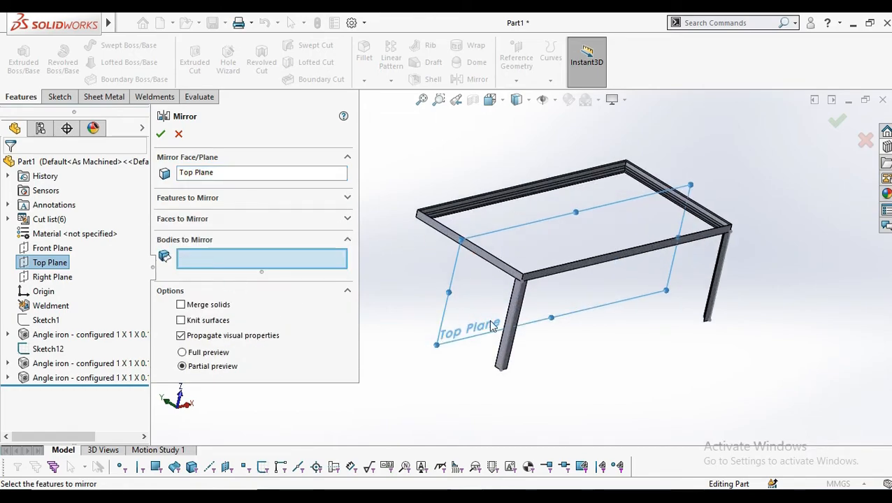
pyautogui.click(513, 328)
pyautogui.click(723, 272)
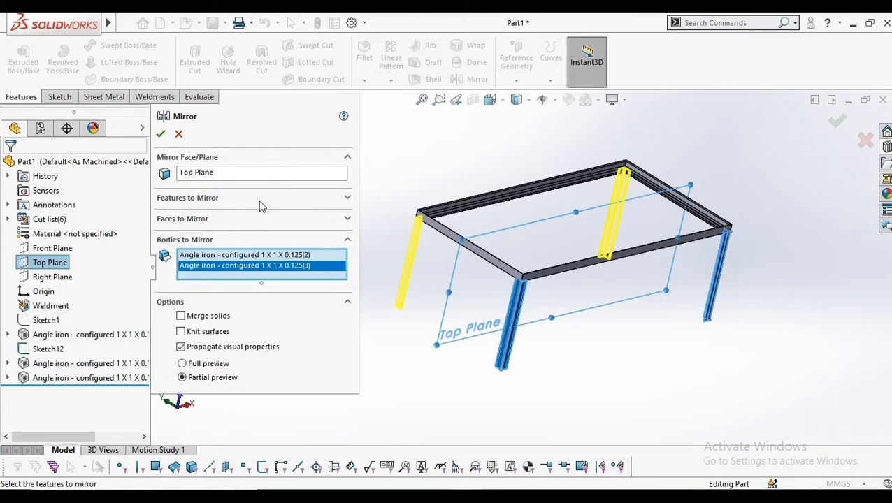
pyautogui.click(161, 135)
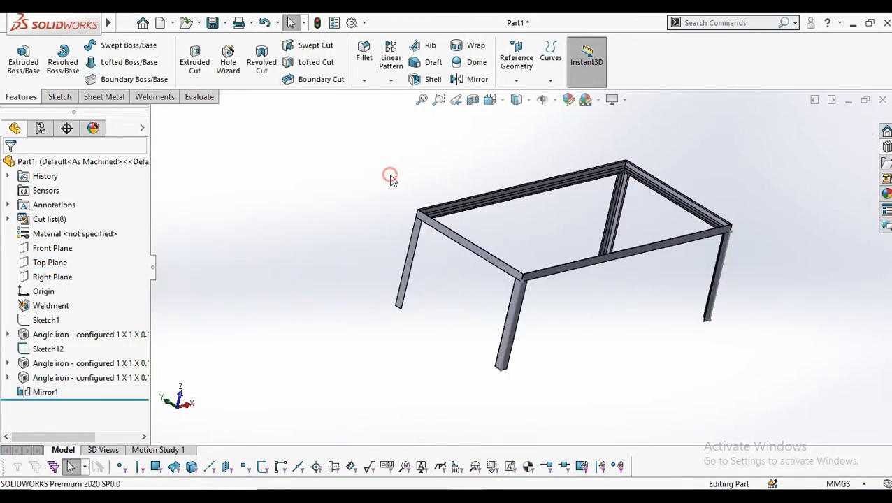
# Step: Start a sketch on the horizontal flange face of a short end member of the frame, with the view normal to it
pyautogui.moveTo(469, 189); pyautogui.dragTo(531, 320, button='middle')
pyautogui.scroll(-3, 467, 359)
pyautogui.click(463, 349)
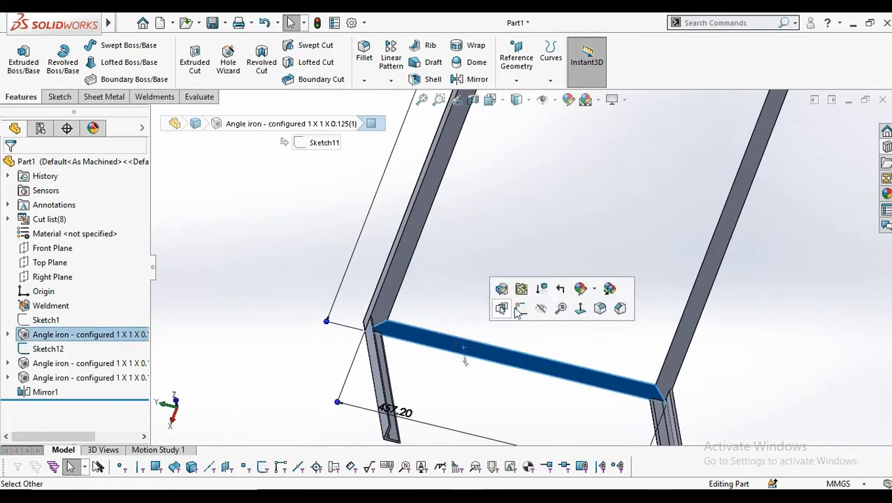
pyautogui.click(523, 305)
pyautogui.click(493, 99)
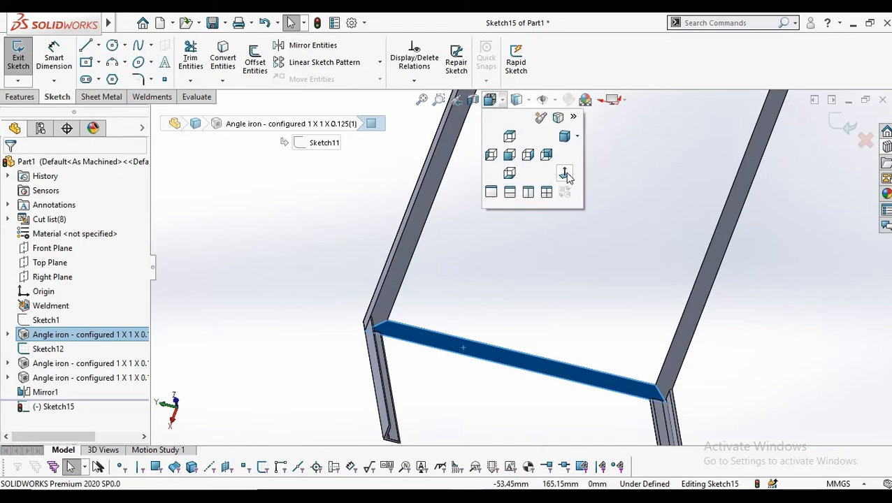
pyautogui.click(564, 135)
# Step: Sketch a corner rectangle about 85 mm wide spanning the frame's full length between the outer edges of the short members
pyautogui.scroll(-4, 350, 207)
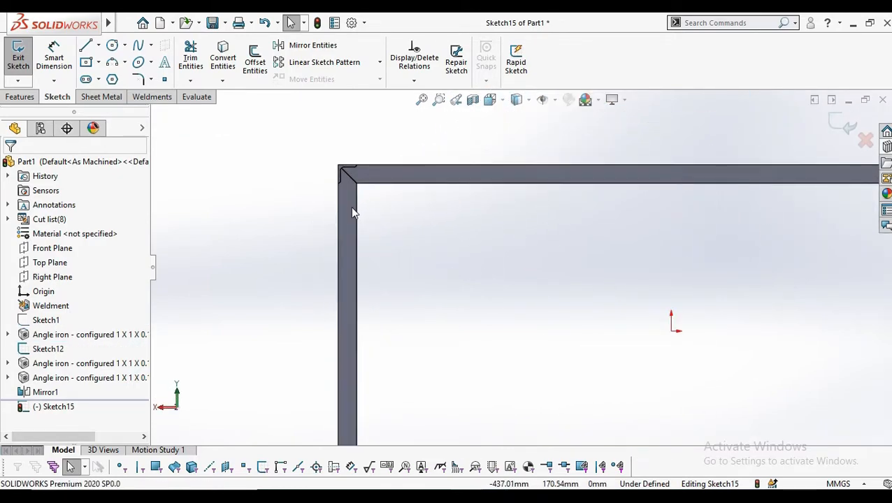
pyautogui.click(99, 63)
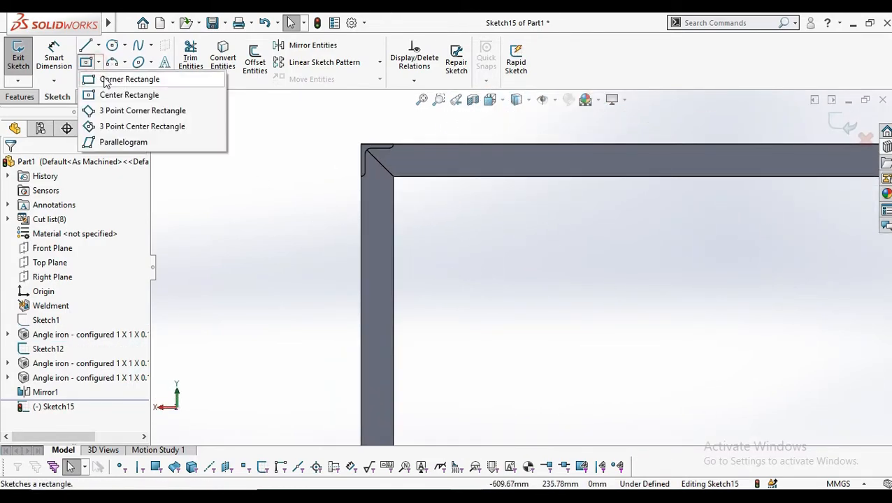
pyautogui.click(105, 80)
pyautogui.scroll(1, 412, 283)
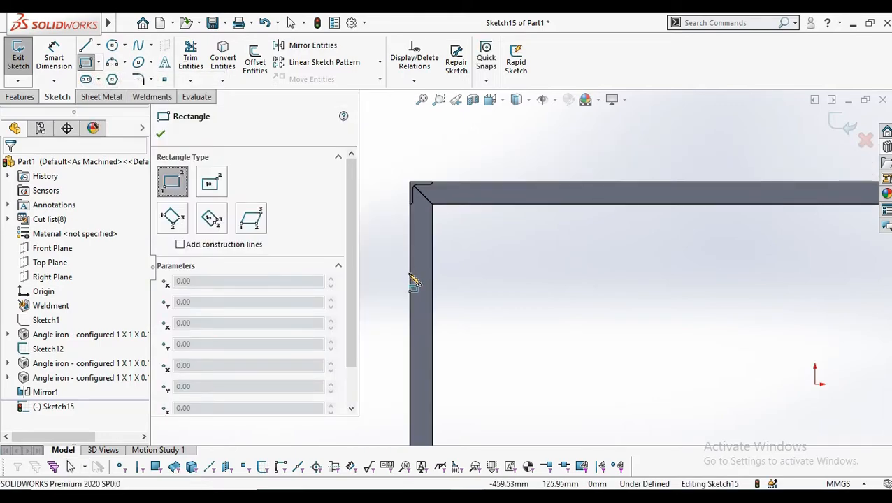
pyautogui.click(412, 281)
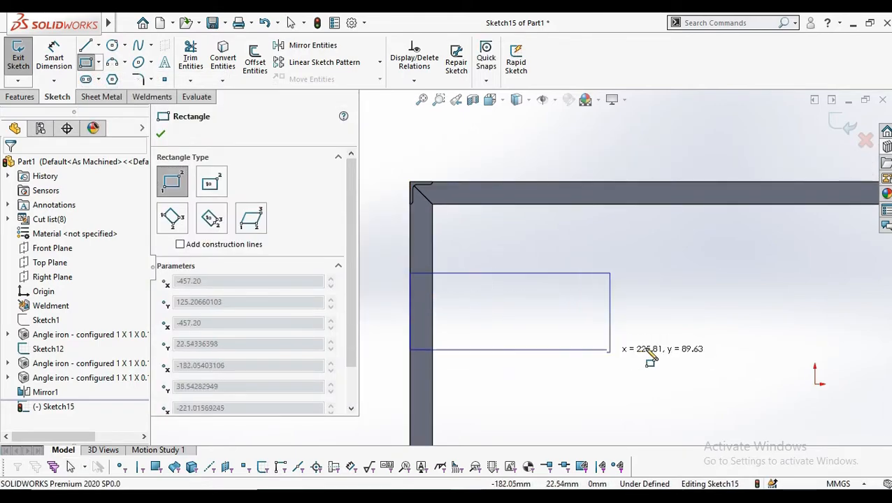
pyautogui.scroll(2, 650, 359)
pyautogui.click(802, 301)
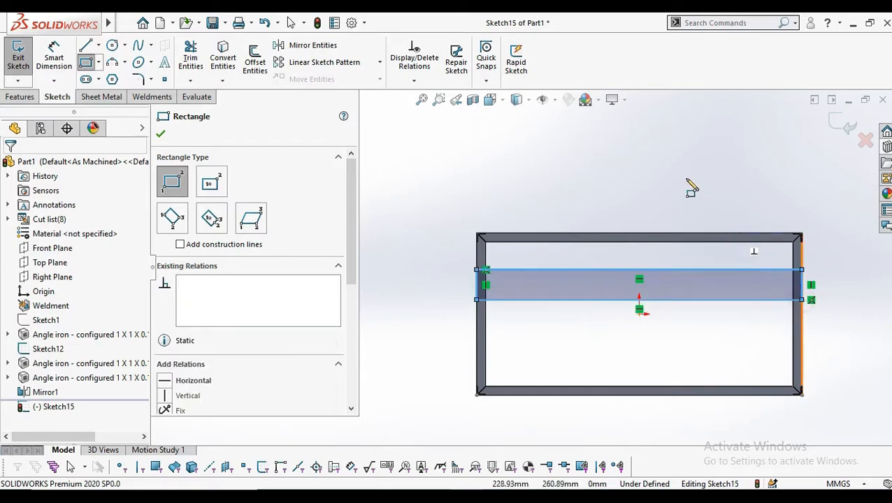
pyautogui.rightClick(691, 183)
pyautogui.click(702, 183)
# Step: Dimension the rectangle's short side and set its width to 60 mm
pyautogui.click(54, 58)
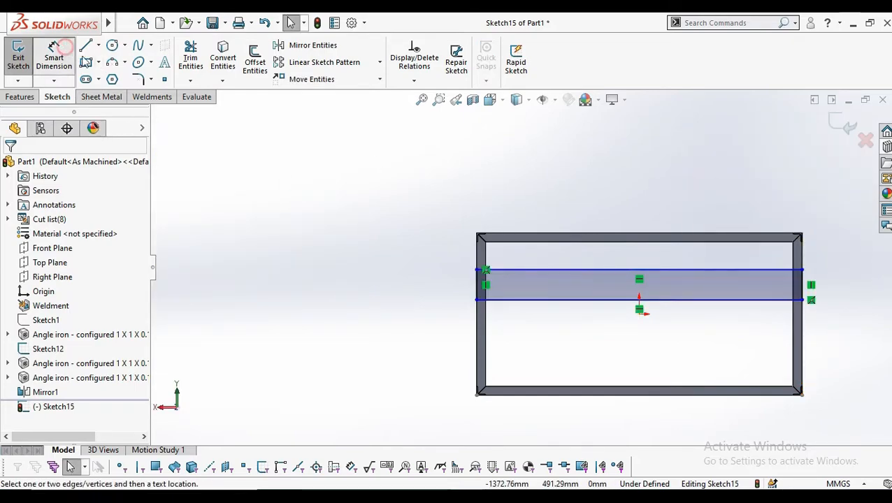
pyautogui.scroll(-3, 468, 273)
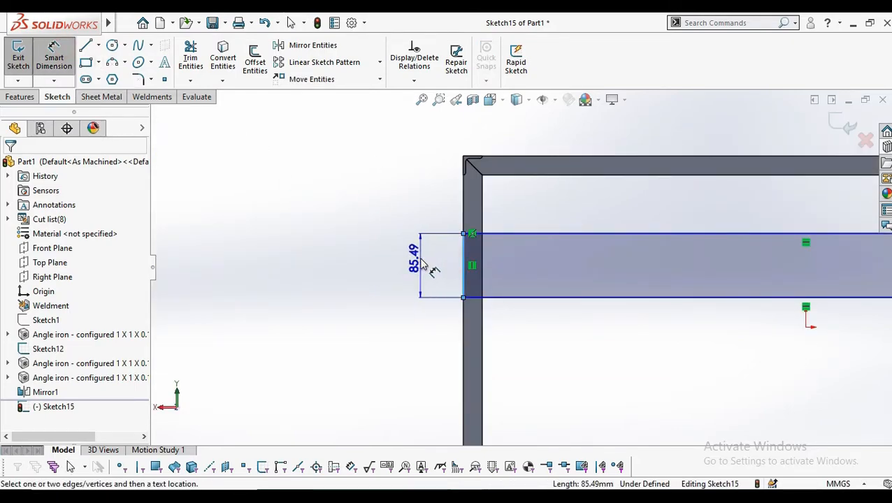
pyautogui.click(422, 262)
pyautogui.write('60')
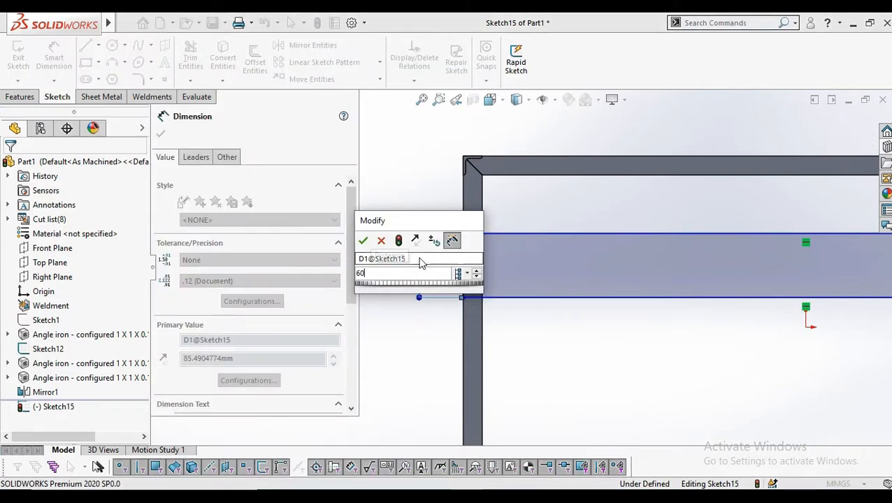
pyautogui.press('Return')
# Step: Dimension the rectangle's long edge nearest the origin to the origin and set the distance to 40 mm
pyautogui.scroll(-2, 475, 269)
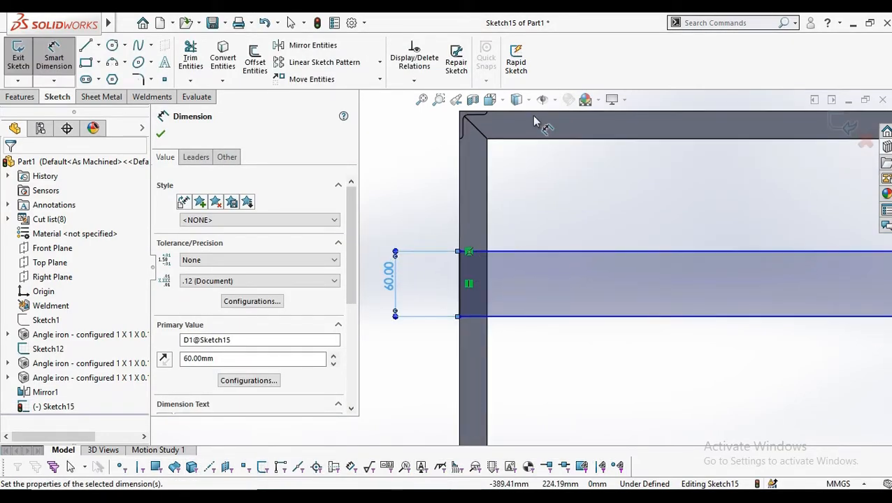
pyautogui.scroll(3, 520, 267)
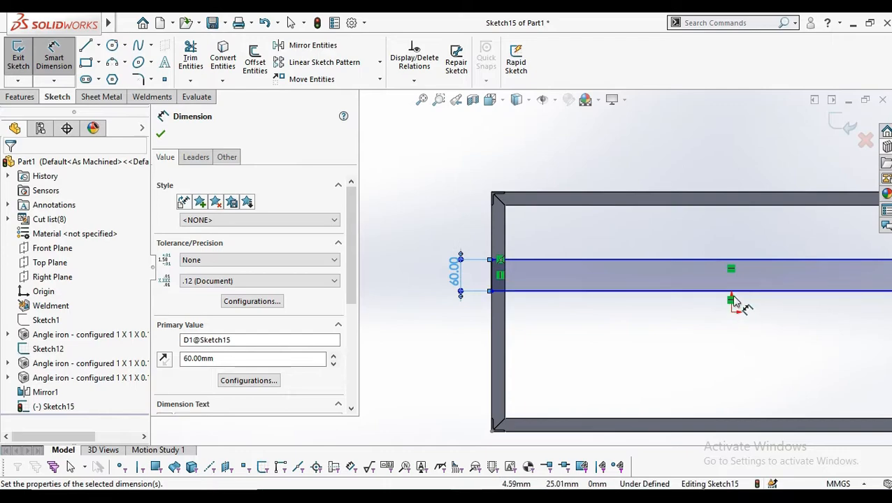
pyautogui.scroll(-3, 732, 300)
pyautogui.click(687, 289)
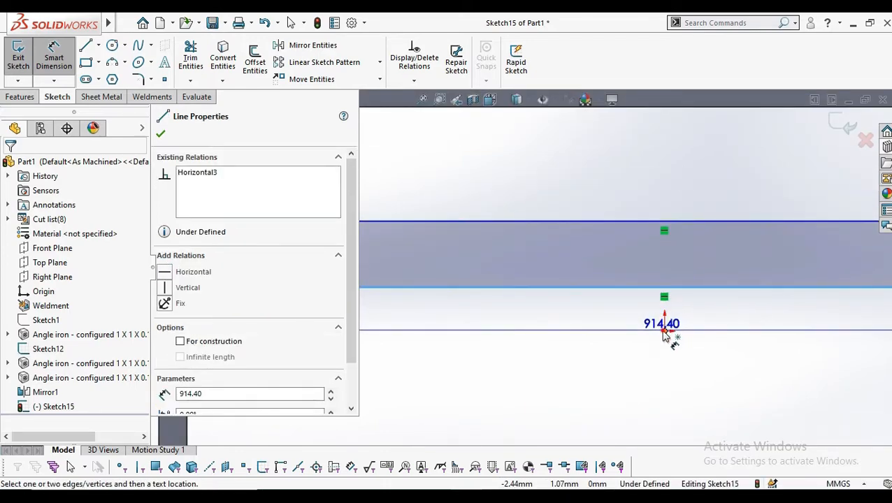
pyautogui.click(665, 330)
pyautogui.click(711, 327)
pyautogui.write('40')
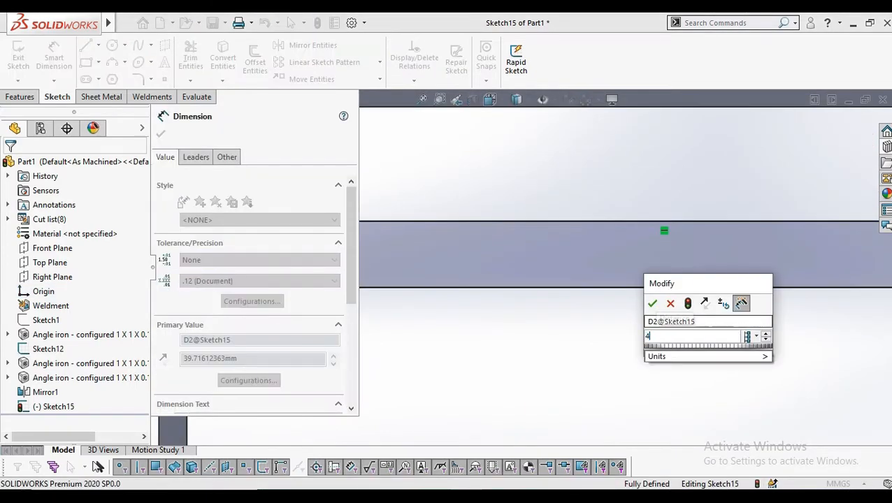
pyautogui.press('Return')
pyautogui.scroll(2, 701, 299)
pyautogui.scroll(3, 628, 286)
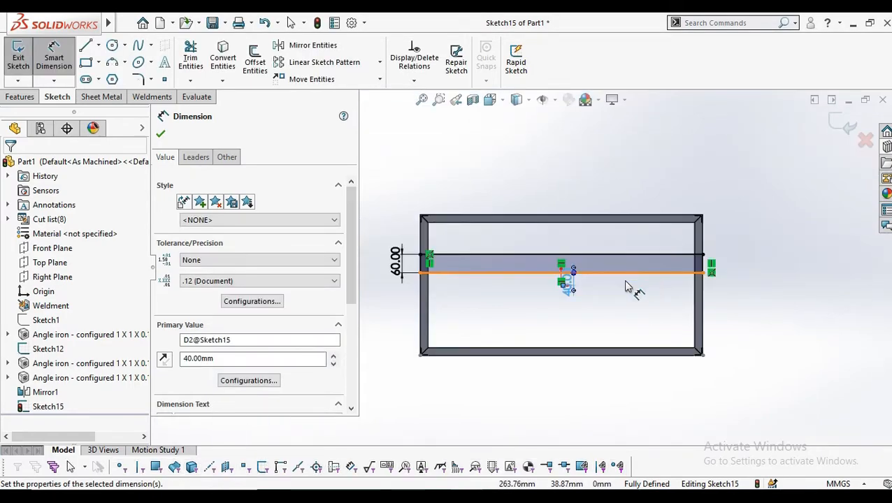
pyautogui.scroll(-2, 490, 300)
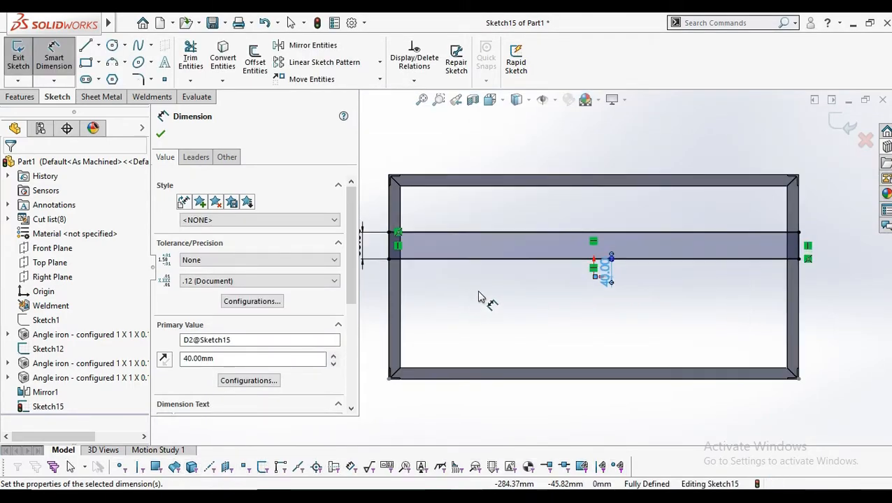
pyautogui.click(160, 136)
# Step: Extrude the rectangle as a blind boss 8 mm deep to form the lengthwise strip, without merging the result
pyautogui.click(33, 97)
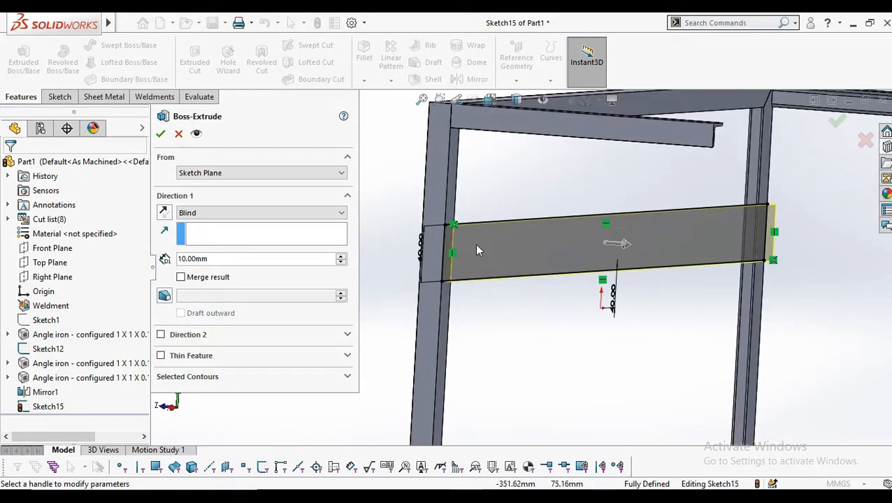
pyautogui.scroll(-2, 475, 248)
pyautogui.moveTo(444, 198)
pyautogui.mouseDown(button='middle')
pyautogui.moveTo(462, 201)
pyautogui.moveTo(476, 186)
pyautogui.moveTo(462, 195)
pyautogui.mouseUp(button='middle')
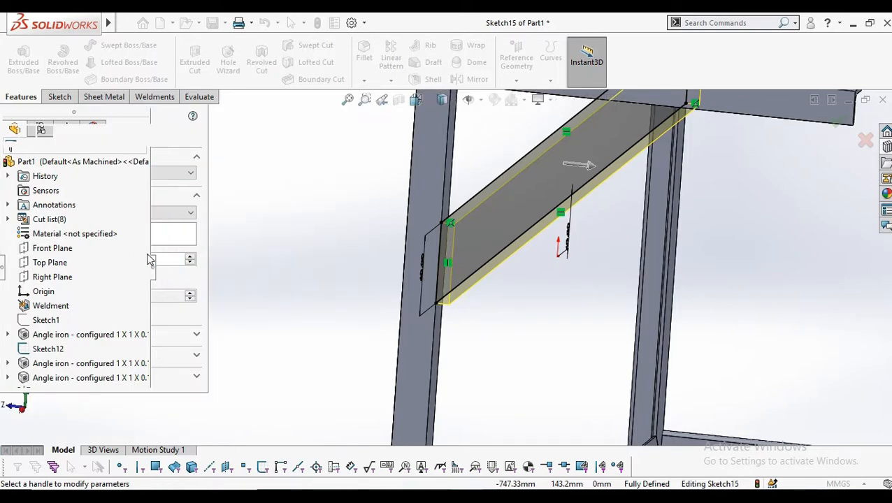
pyautogui.write('8')
pyautogui.press('Return')
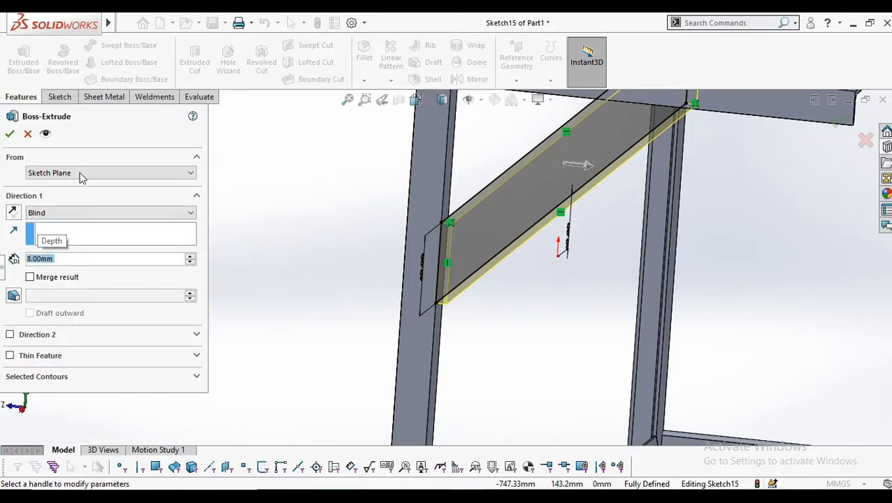
pyautogui.click(9, 135)
# Step: Start a sketch on the narrow lengthwise side face of the extruded strip
pyautogui.moveTo(279, 222); pyautogui.dragTo(340, 252, button='middle')
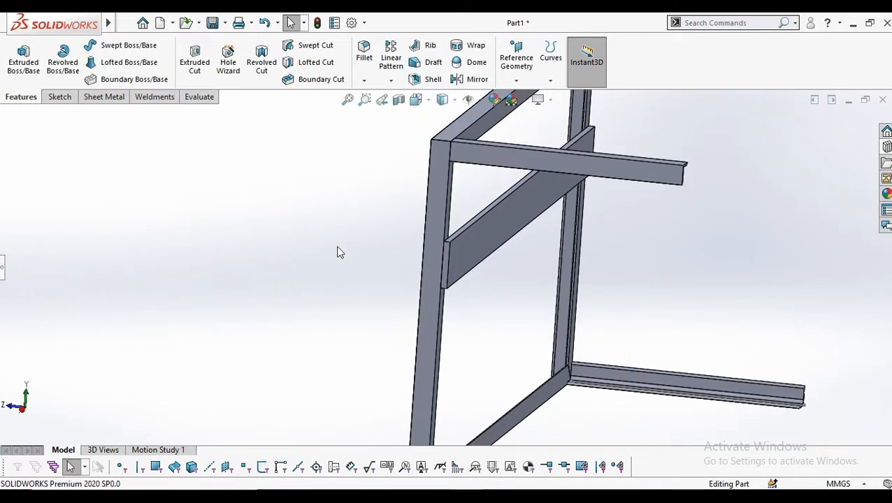
pyautogui.click(3, 271)
pyautogui.scroll(5, 404, 242)
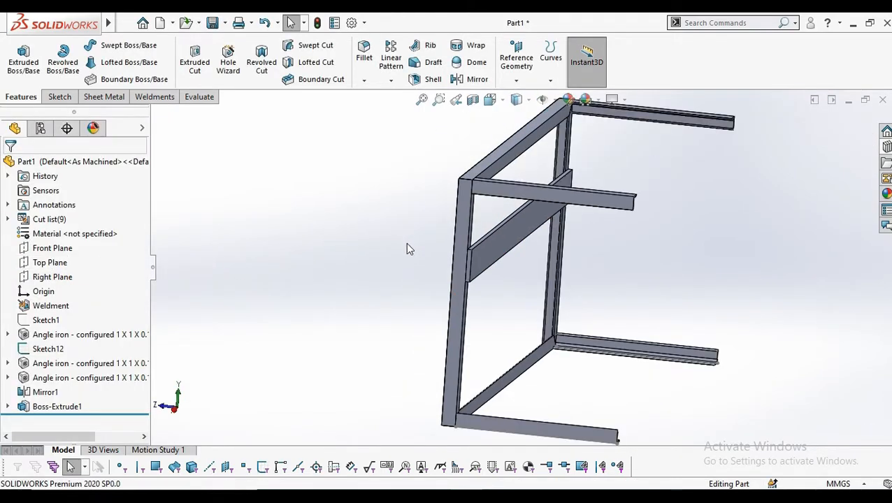
pyautogui.moveTo(418, 258); pyautogui.dragTo(401, 235, button='middle')
pyautogui.moveTo(362, 184); pyautogui.dragTo(428, 203, button='middle')
pyautogui.moveTo(613, 309); pyautogui.dragTo(517, 280, button='middle')
pyautogui.scroll(-6, 508, 231)
pyautogui.click(503, 204)
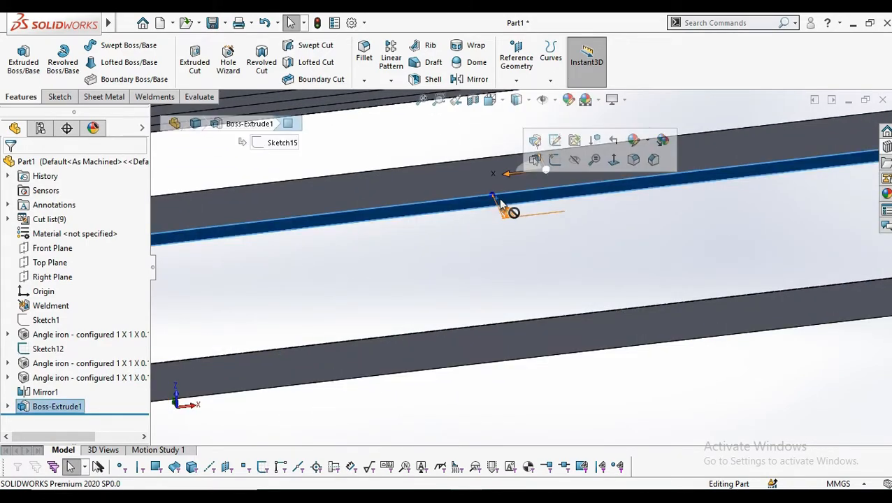
pyautogui.click(550, 162)
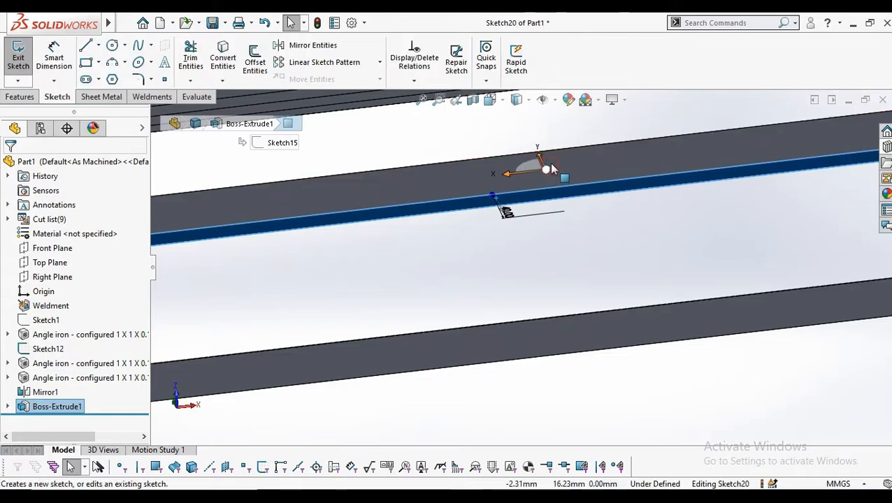
# Step: Apply a zonal section view at the strip's side face and orient the view normal to the sketch
pyautogui.click(472, 100)
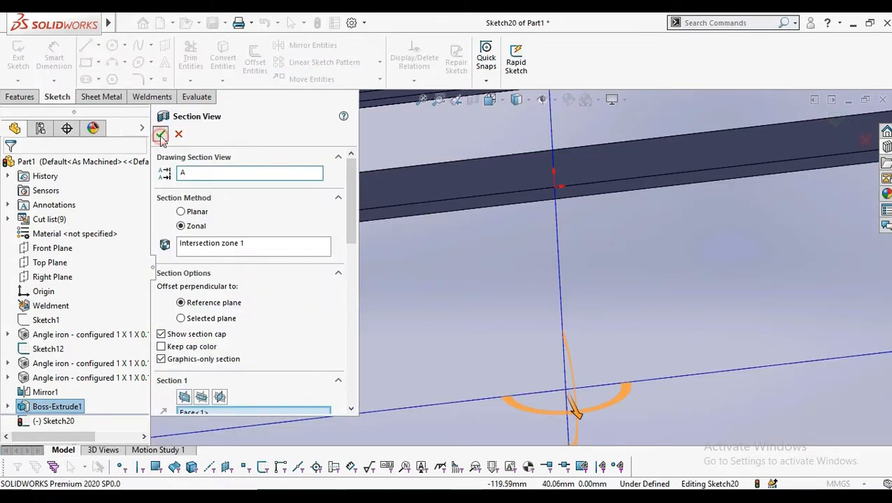
pyautogui.click(160, 135)
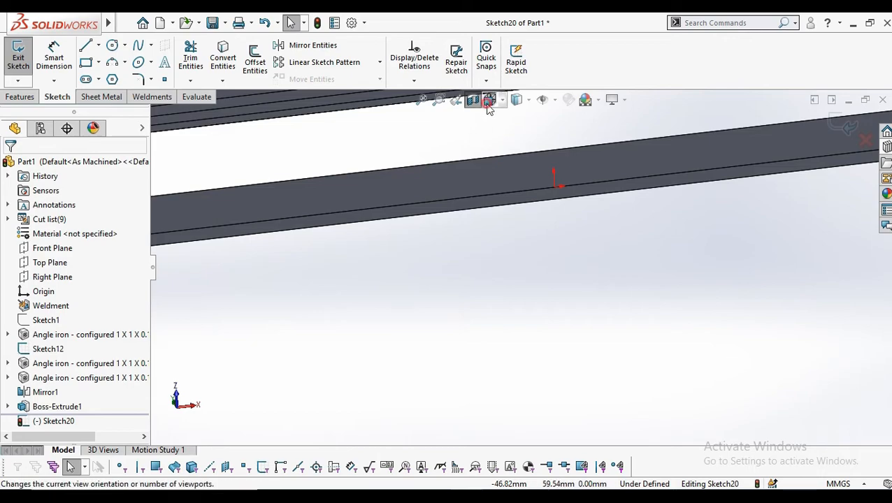
pyautogui.click(487, 104)
pyautogui.click(564, 173)
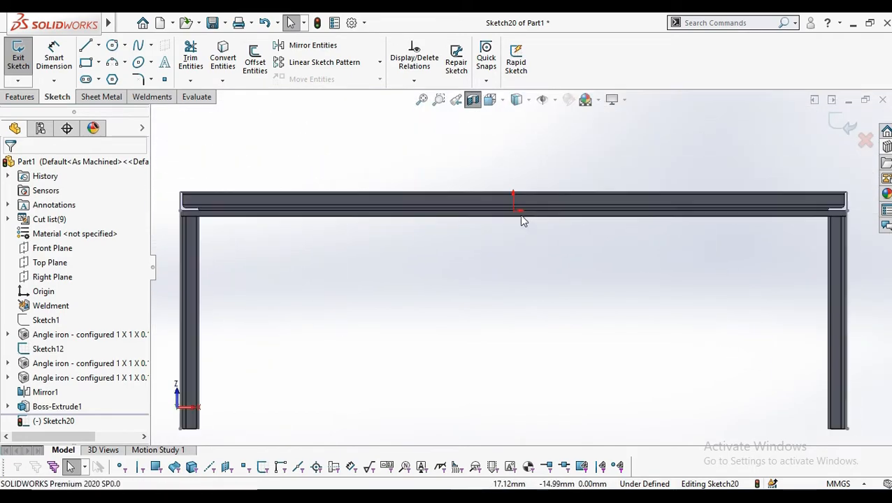
pyautogui.scroll(-3, 523, 221)
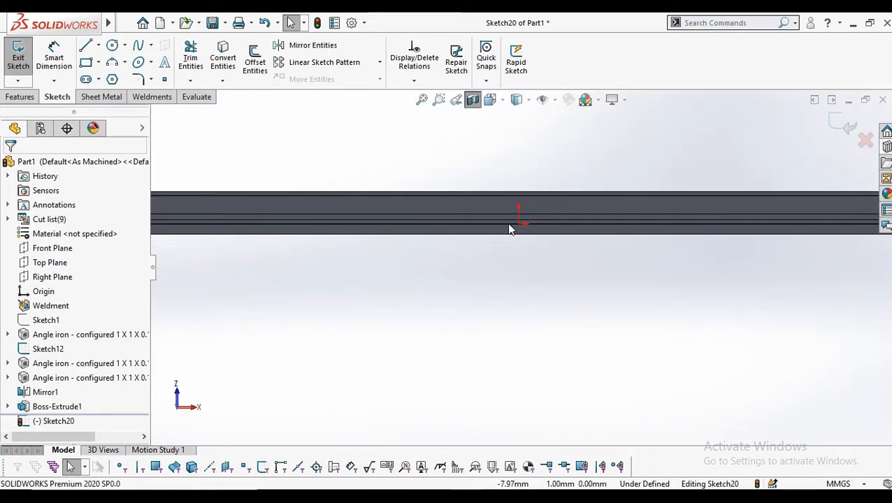
# Step: Sketch a vertical centerline from the origin downward, ending well below the strip
pyautogui.click(99, 45)
pyautogui.click(116, 75)
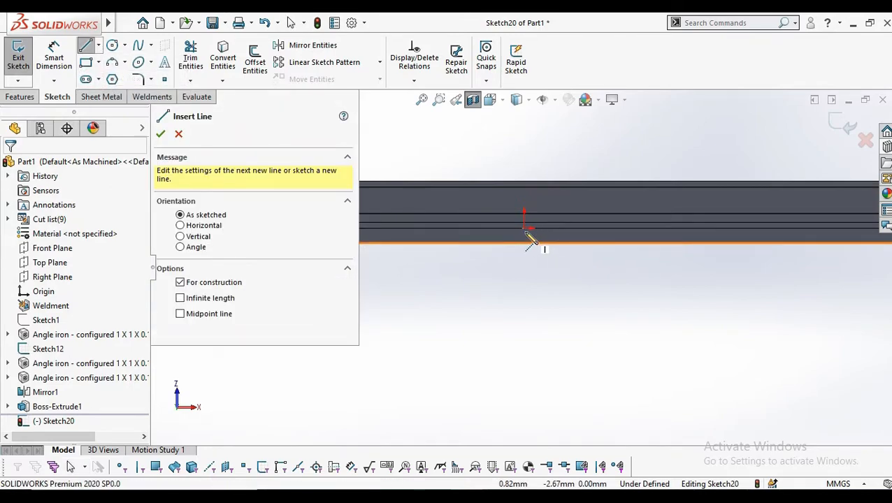
pyautogui.click(525, 226)
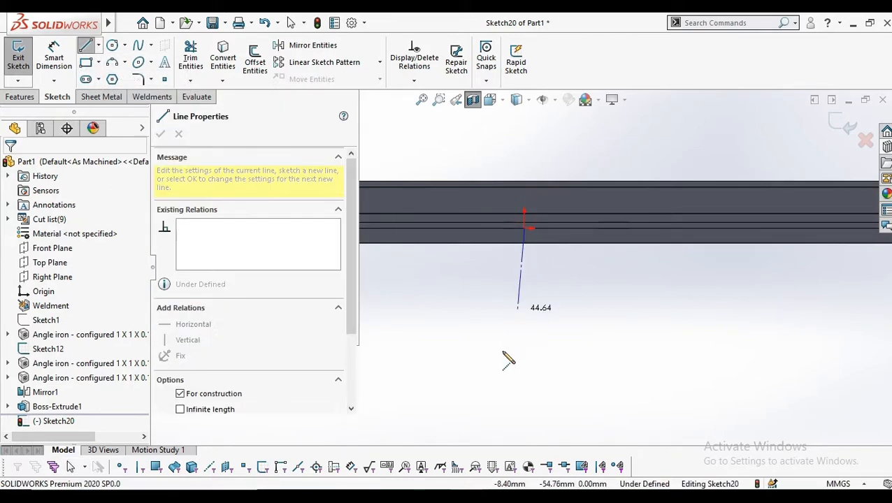
pyautogui.click(524, 397)
pyautogui.rightClick(559, 329)
pyautogui.click(594, 344)
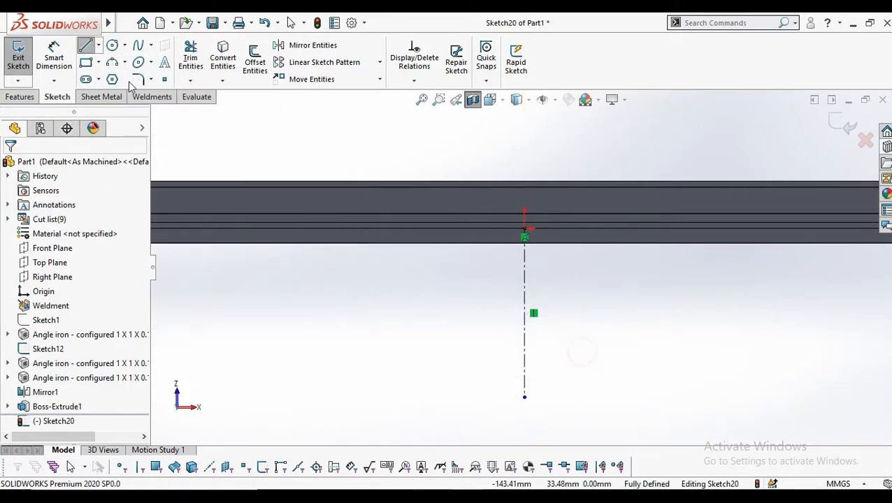
# Step: Sketch a horizontal line about 36 mm long crossing the centerline near its lower end
pyautogui.click(85, 46)
pyautogui.click(492, 350)
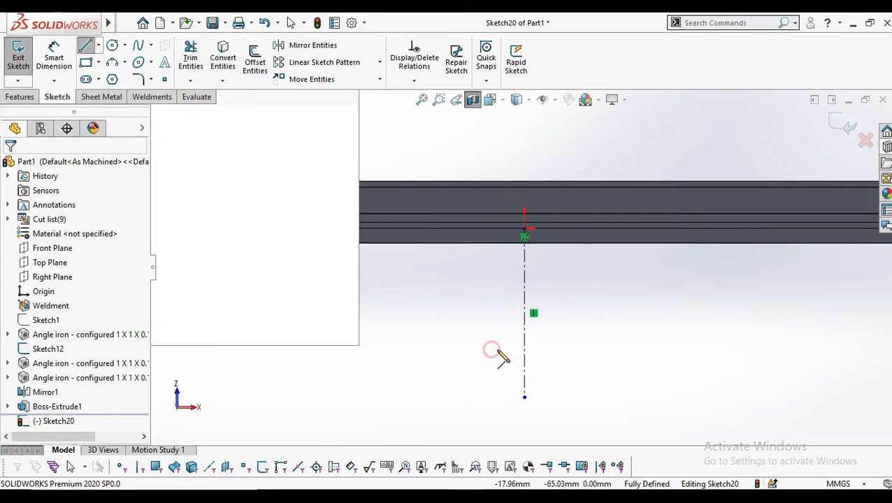
pyautogui.click(554, 349)
pyautogui.rightClick(564, 319)
pyautogui.click(581, 335)
pyautogui.scroll(-4, 506, 364)
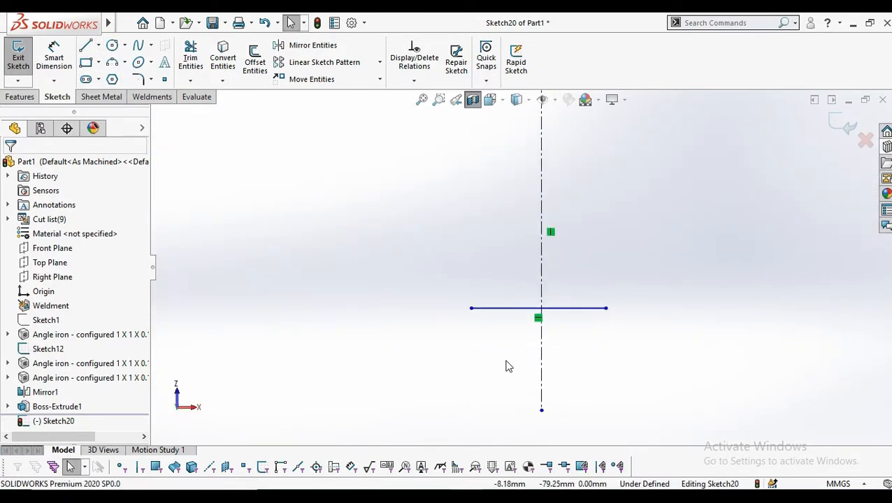
# Step: Make the two endpoints of the horizontal line symmetric about the vertical centerline
pyautogui.click(606, 309)
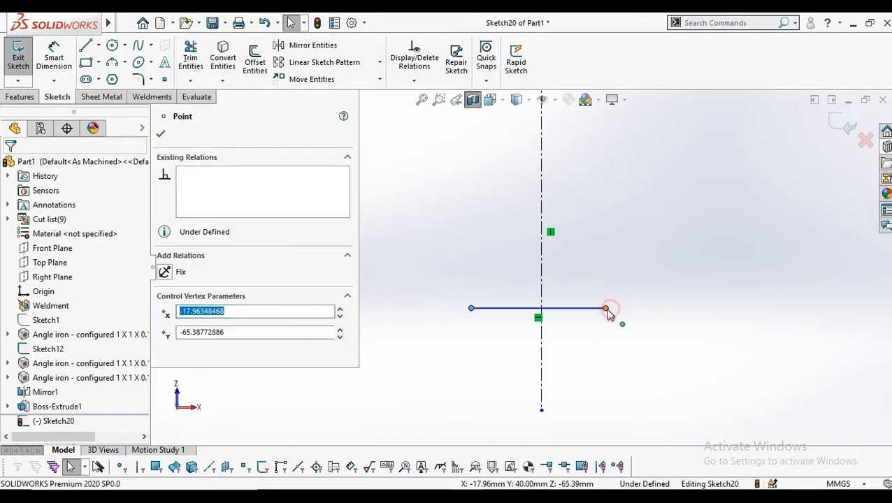
pyautogui.keyDown('ctrl'); pyautogui.click(542, 345); pyautogui.keyUp('ctrl')
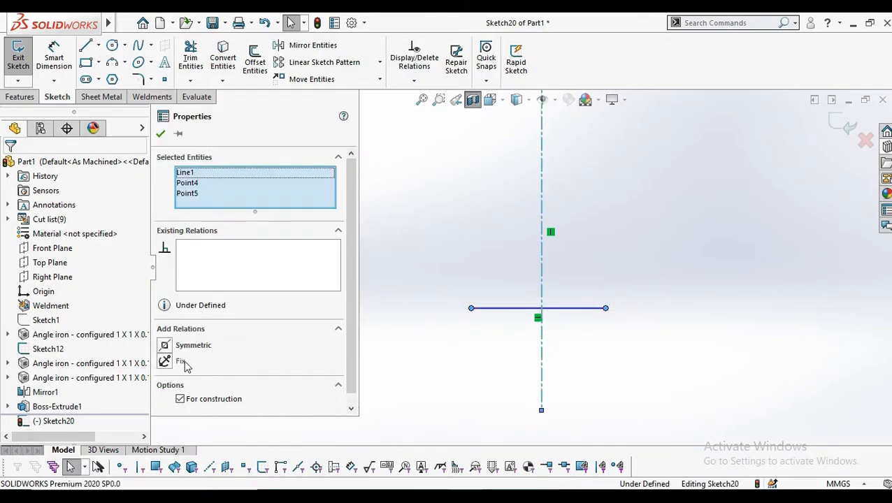
pyautogui.click(160, 135)
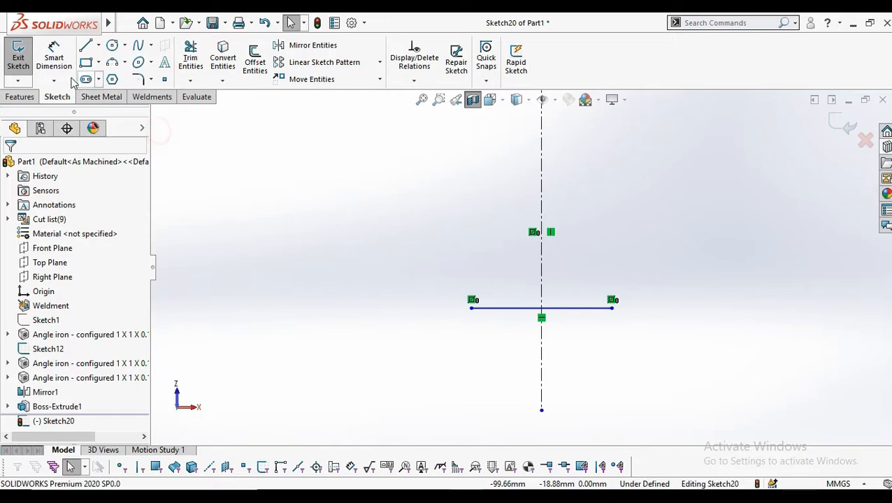
# Step: Dimension the horizontal line's length and set it to 50 mm
pyautogui.click(53, 55)
pyautogui.click(504, 309)
pyautogui.click(505, 361)
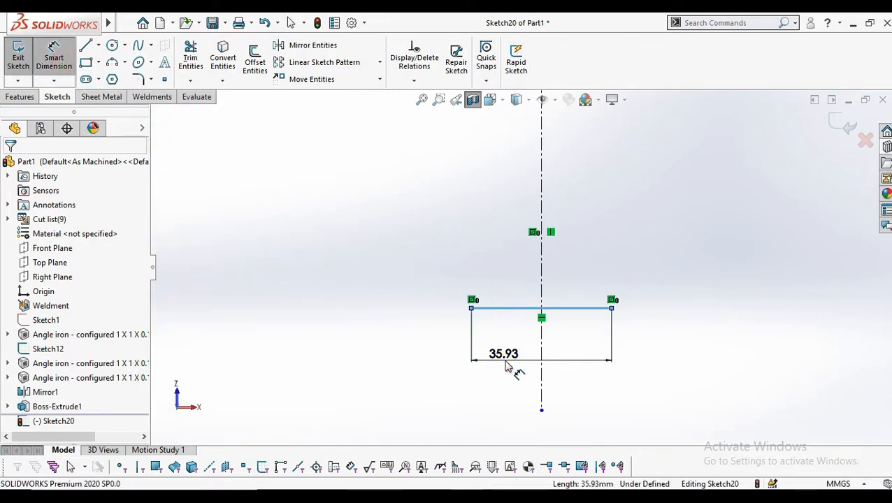
pyautogui.write('50')
pyautogui.press('Return')
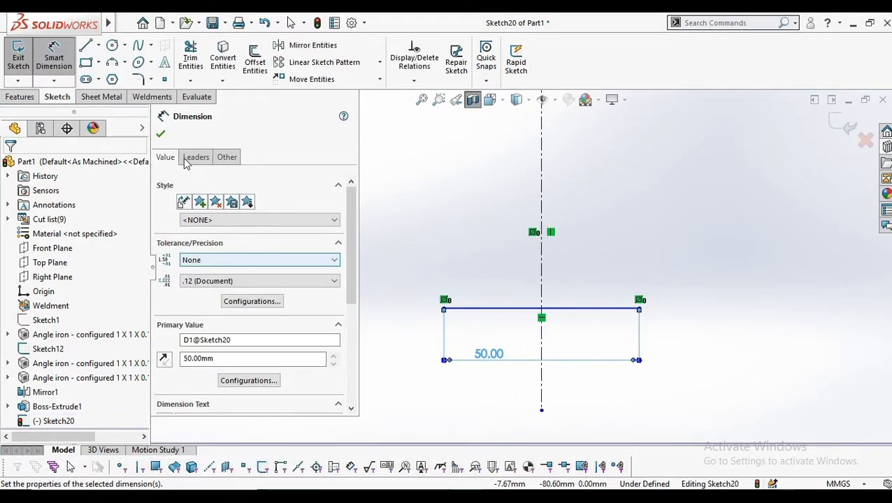
pyautogui.click(160, 134)
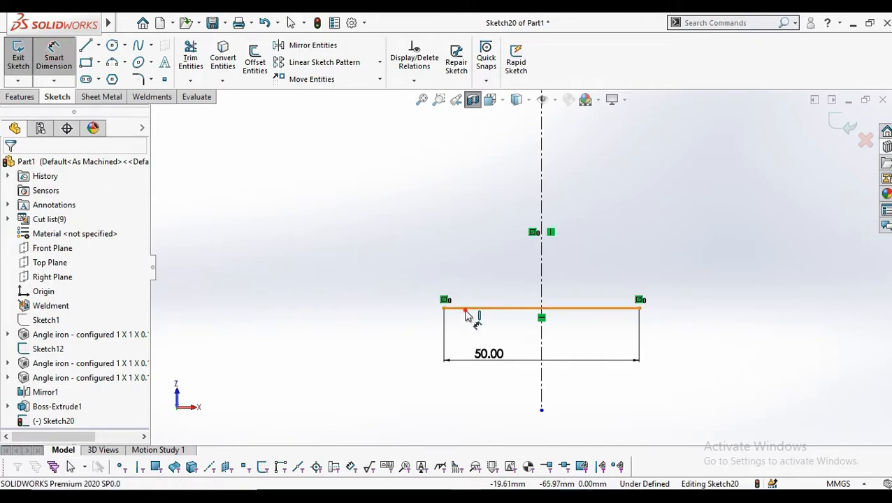
# Step: Dimension the horizontal line from the strip's lower edge and set the distance to 90 mm
pyautogui.click(467, 311)
pyautogui.scroll(4, 541, 272)
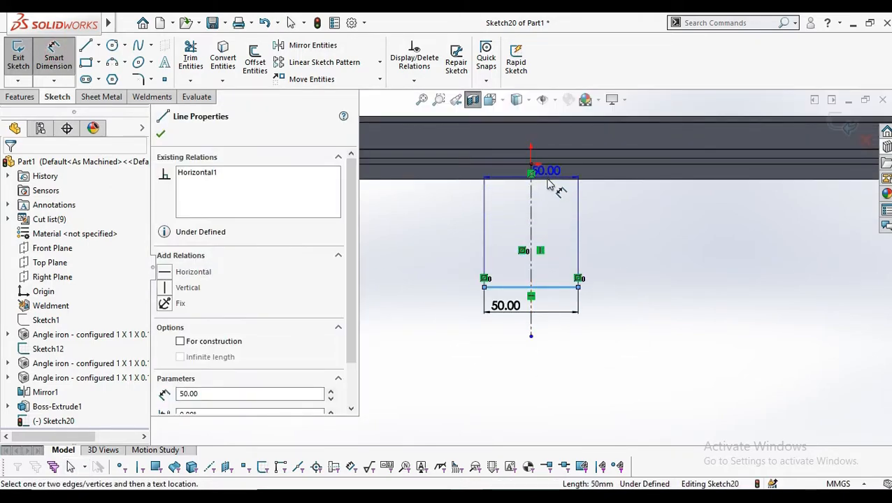
pyautogui.click(549, 185)
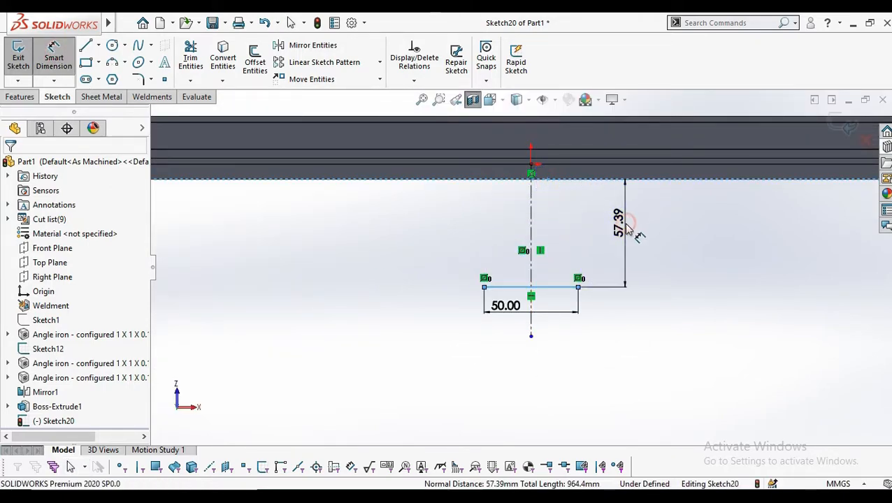
pyautogui.click(624, 222)
pyautogui.write('90')
pyautogui.press('Return')
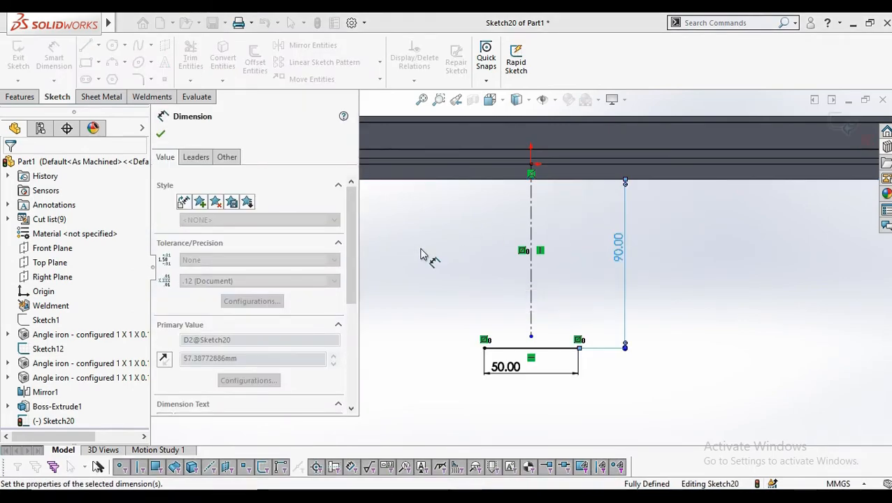
pyautogui.press('Escape')
pyautogui.press('Escape')
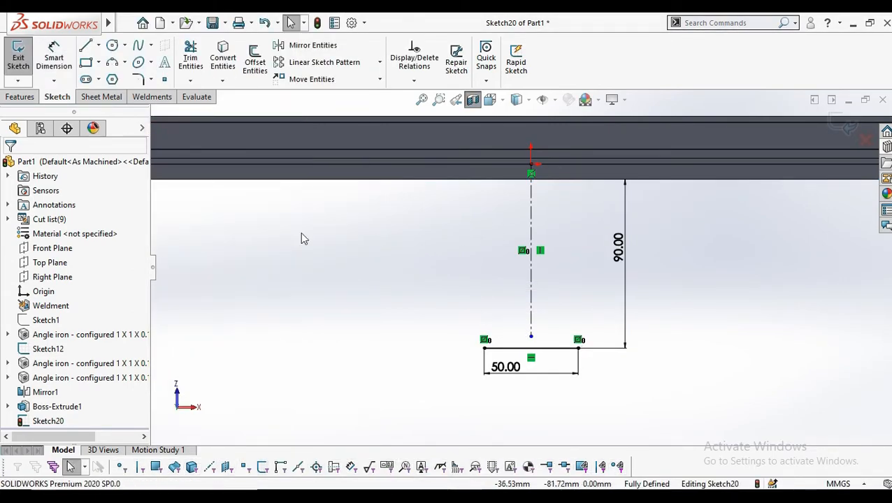
# Step: Sketch three lines joining the 50 mm line's endpoints to the strip's lower edge, closing a downward-tapering trapezoid
pyautogui.click(89, 44)
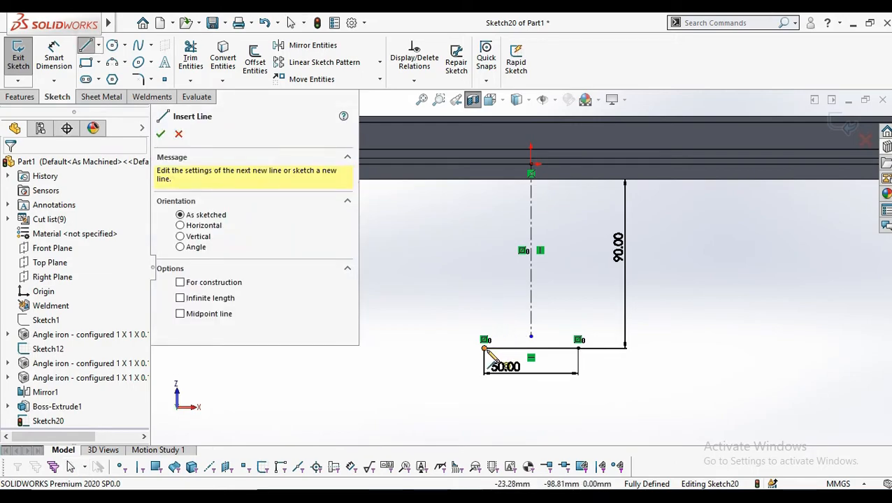
pyautogui.click(485, 340)
pyautogui.click(433, 179)
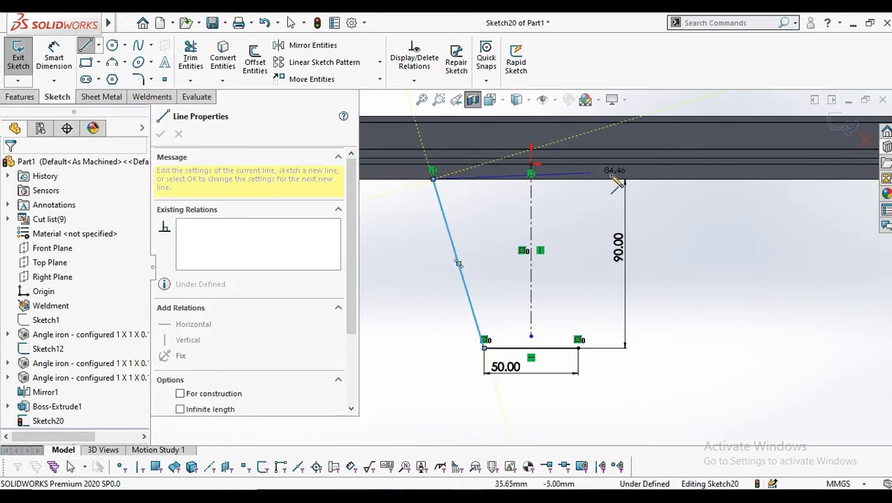
pyautogui.click(634, 180)
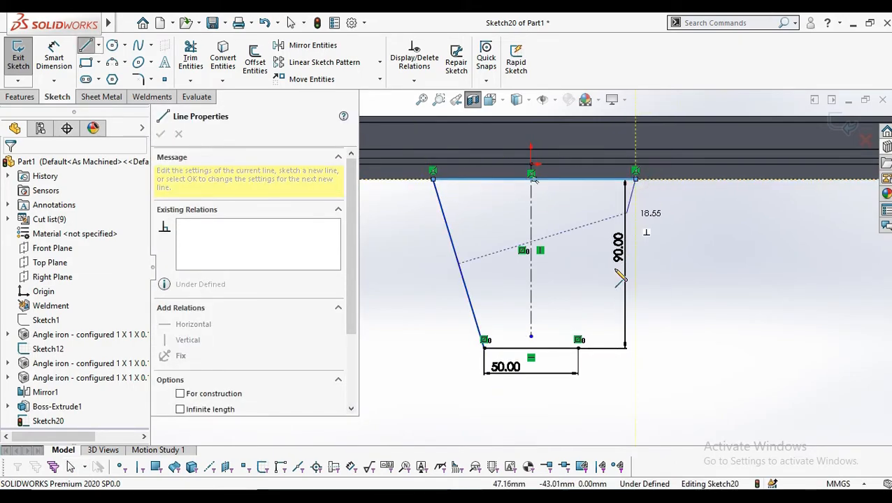
pyautogui.click(579, 342)
pyautogui.rightClick(650, 255)
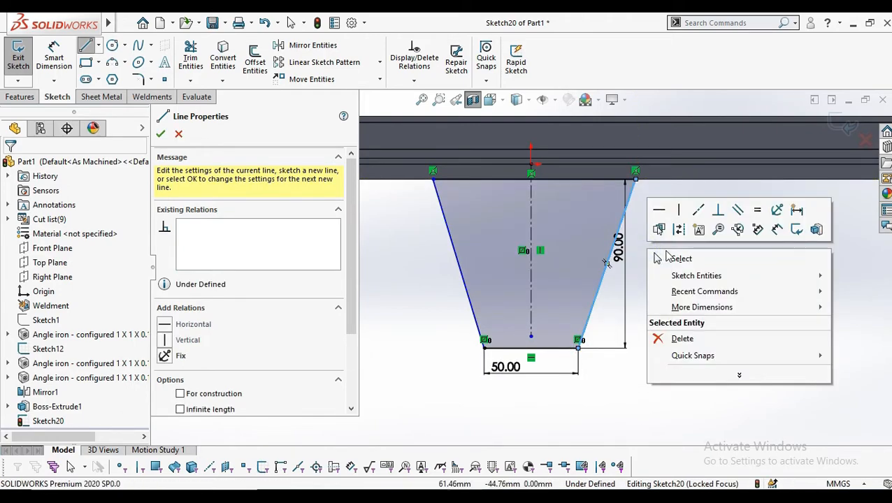
pyautogui.click(671, 257)
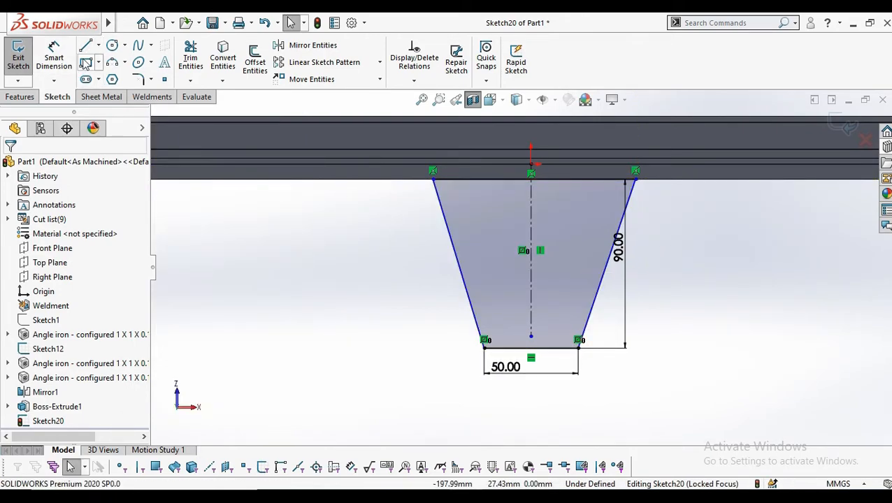
# Step: Dimension the trapezoid's upper-left corner from the vertical centerline and set the distance to 50 mm
pyautogui.click(55, 59)
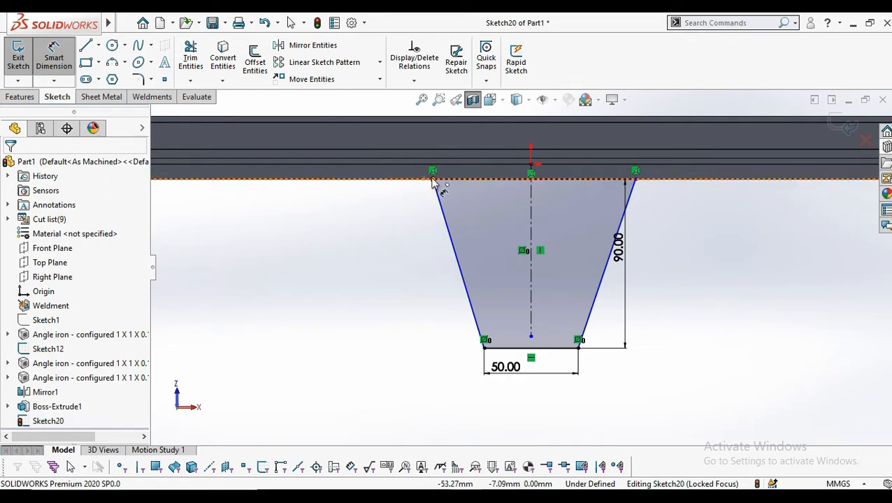
pyautogui.click(531, 199)
pyautogui.scroll(2, 529, 198)
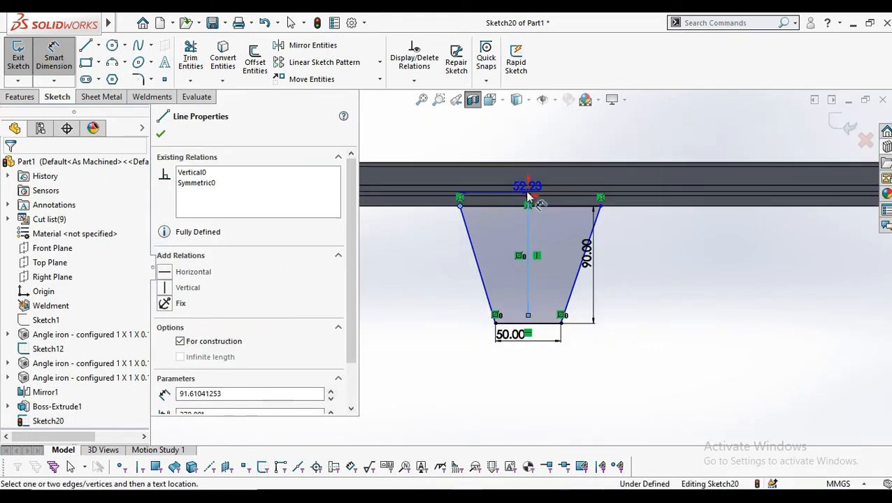
pyautogui.click(508, 142)
pyautogui.write('50')
pyautogui.press('Return')
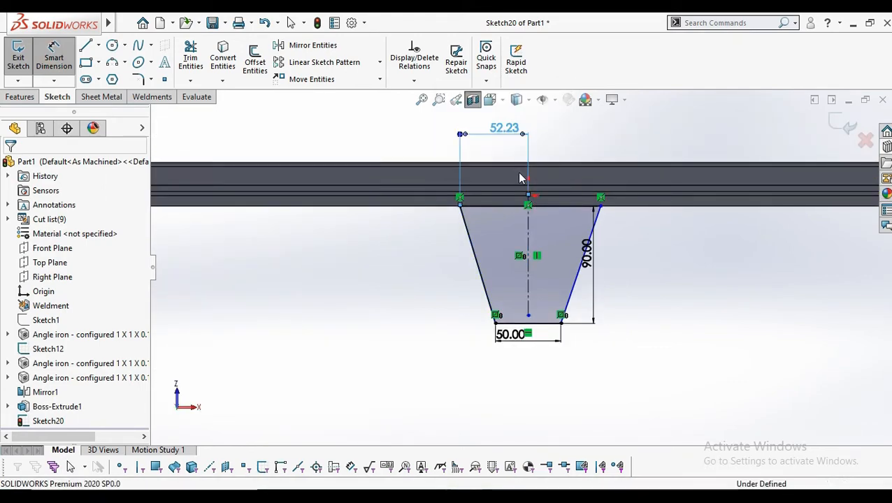
# Step: Dimension the trapezoid's upper-right corner from the vertical centerline and set the distance to 50 mm
pyautogui.click(529, 222)
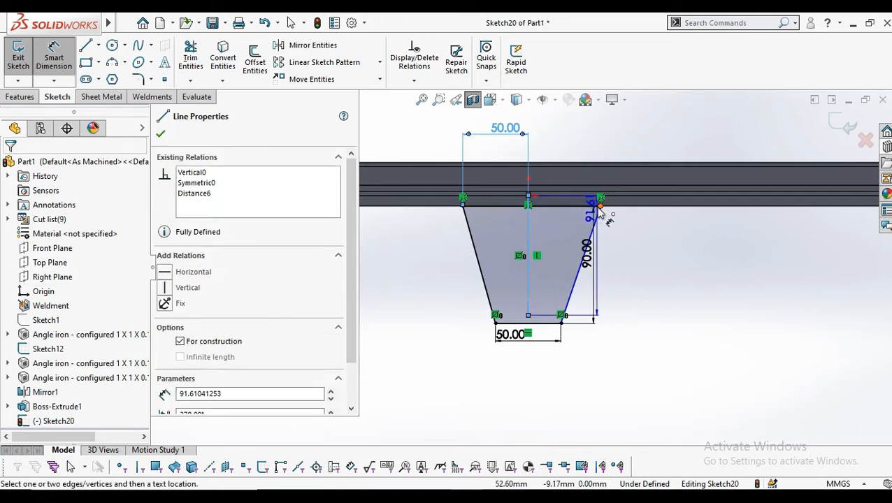
pyautogui.click(601, 206)
pyautogui.click(587, 141)
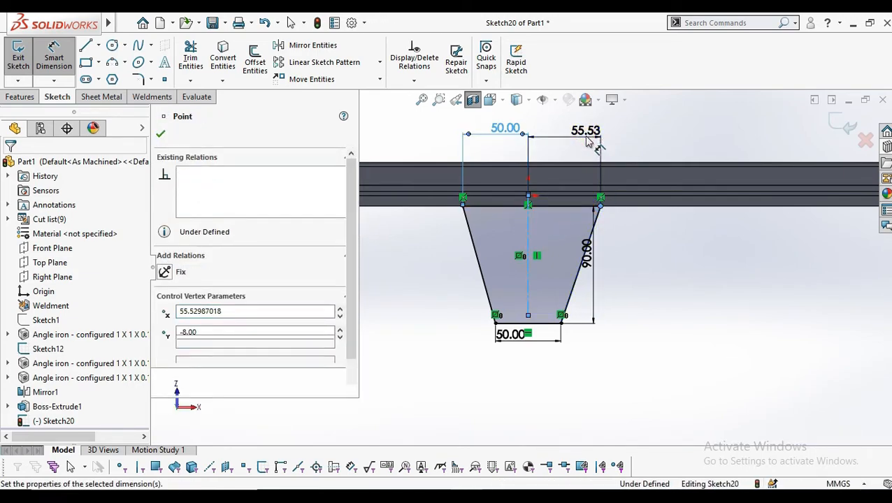
pyautogui.write('50')
pyautogui.press('Return')
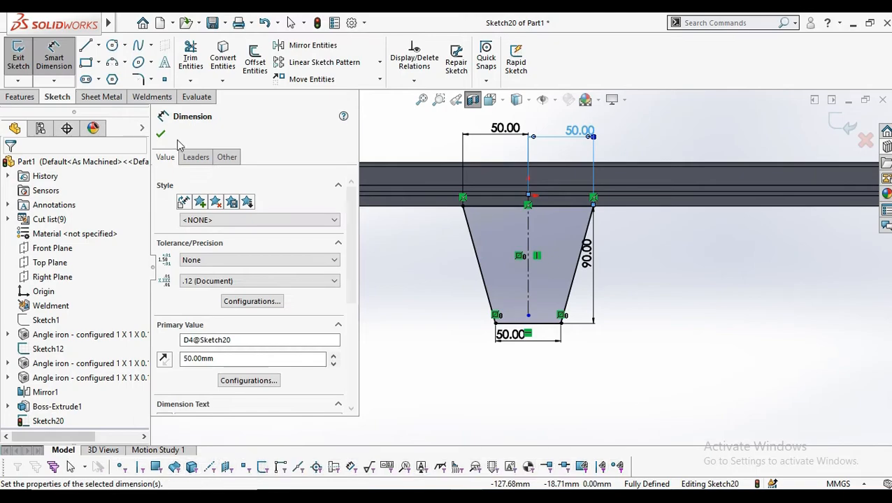
pyautogui.click(162, 135)
# Step: Extrude the trapezoid sketch 10 mm blind in the reversed direction
pyautogui.click(16, 98)
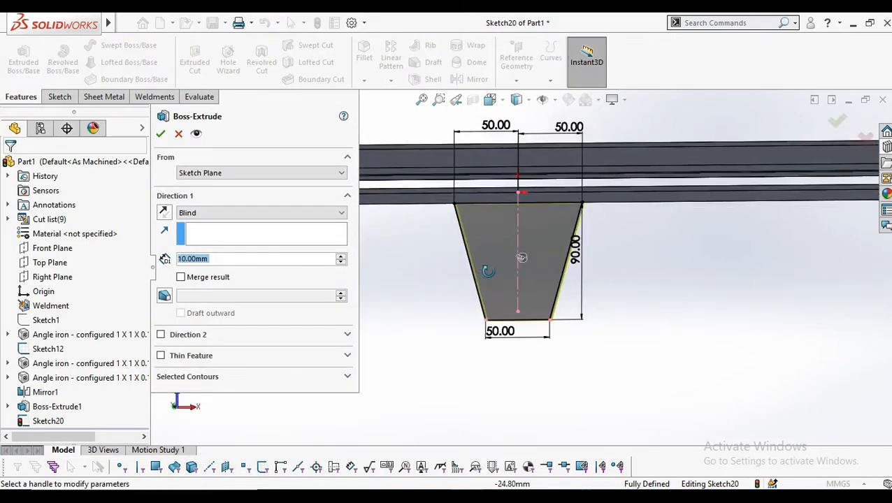
pyautogui.click(166, 212)
pyautogui.click(161, 134)
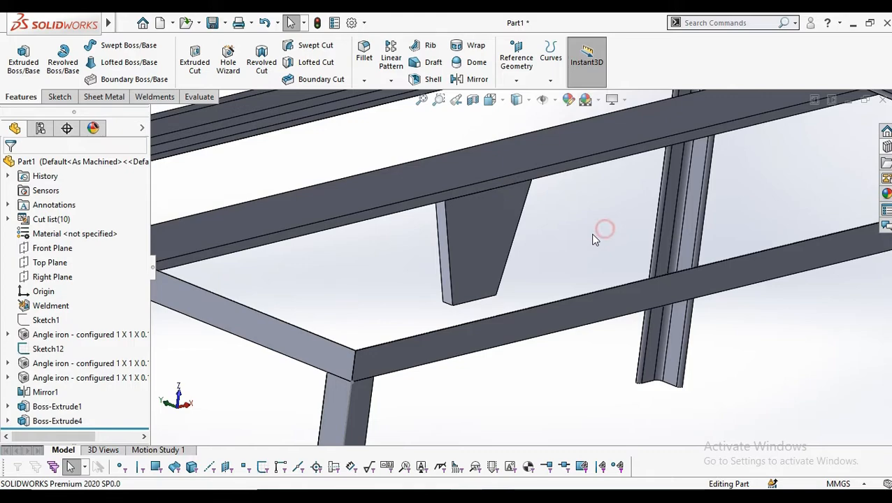
# Step: Start a sketch on the tapered plate's face and draw a circle about 22 mm in diameter, centered above its short lower edge
pyautogui.scroll(5, 593, 239)
pyautogui.moveTo(591, 254); pyautogui.dragTo(525, 263, button='middle')
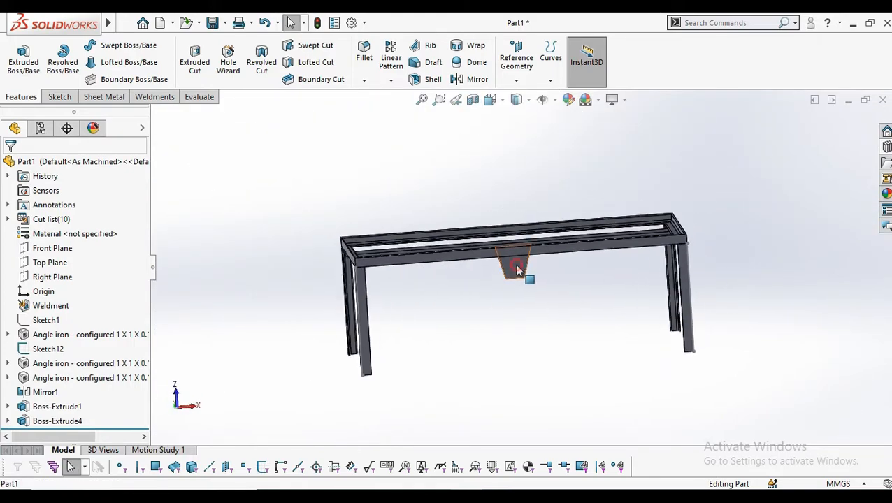
pyautogui.click(517, 269)
pyautogui.click(521, 192)
pyautogui.click(490, 99)
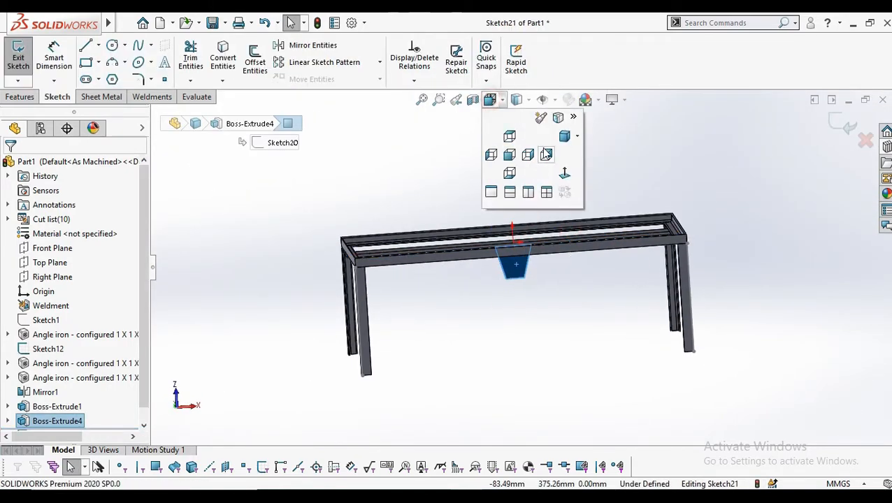
pyautogui.click(546, 153)
pyautogui.scroll(-6, 535, 280)
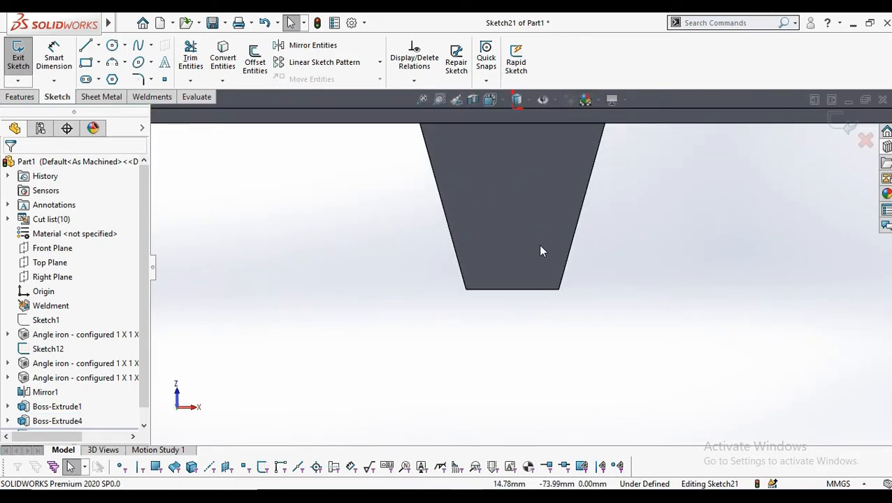
pyautogui.click(113, 47)
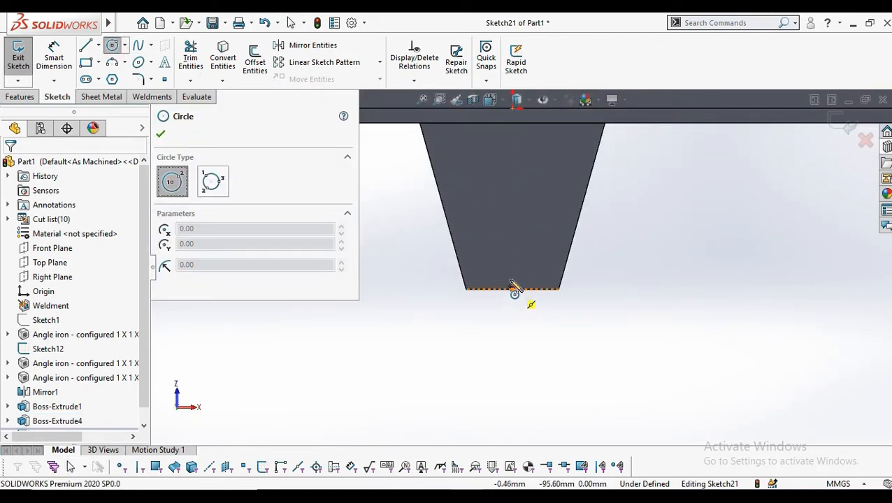
pyautogui.click(512, 261)
pyautogui.click(531, 268)
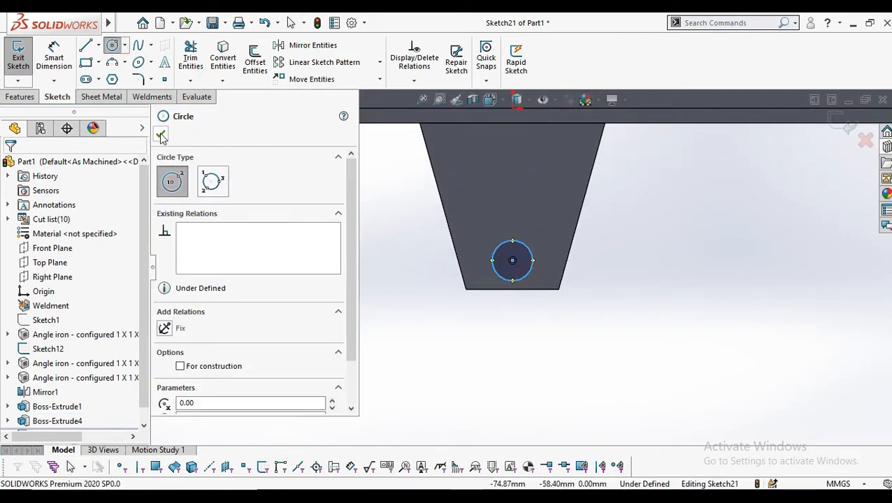
pyautogui.click(160, 134)
# Step: Dimension the circle's diameter and set it to 25 mm
pyautogui.click(63, 68)
pyautogui.click(517, 245)
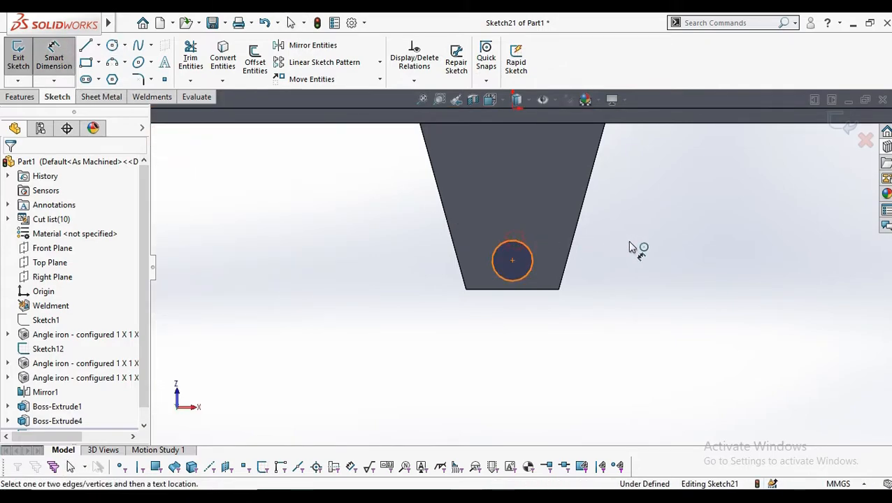
pyautogui.click(658, 239)
pyautogui.write('25')
pyautogui.press('Return')
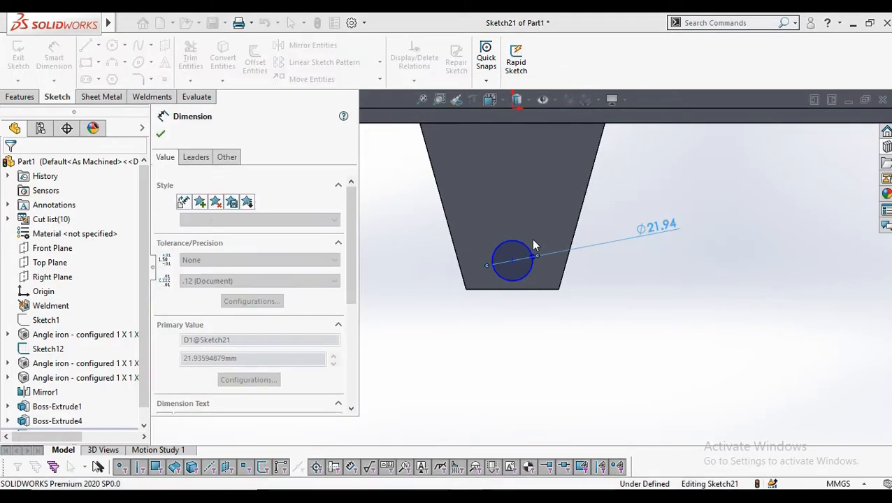
pyautogui.click(162, 135)
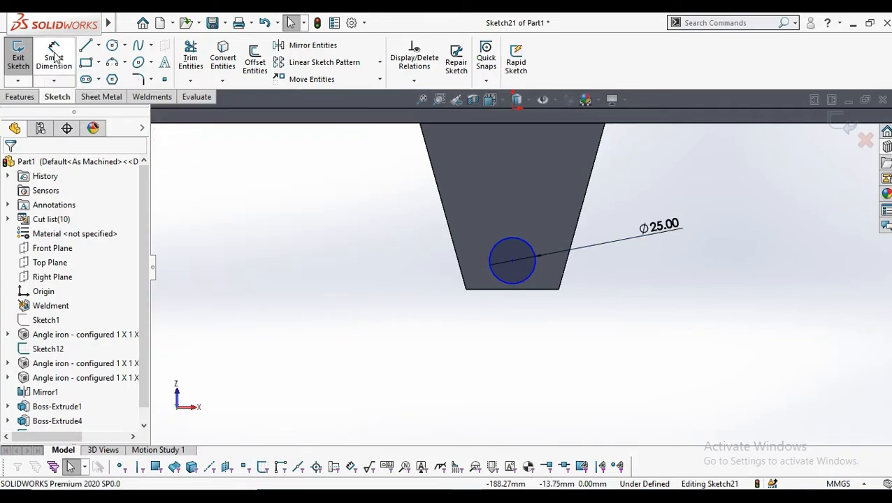
# Step: Dimension the circle's center from the plate's lower edge and set the distance to 20 mm
pyautogui.click(525, 289)
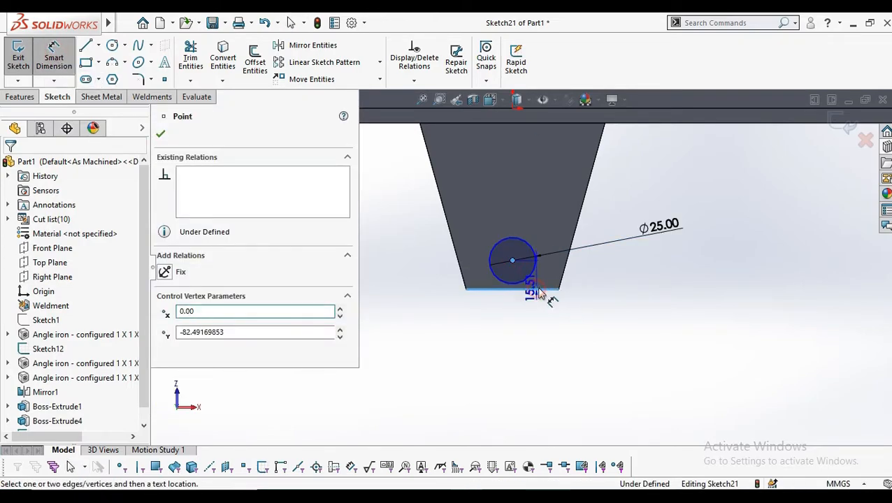
pyautogui.click(623, 284)
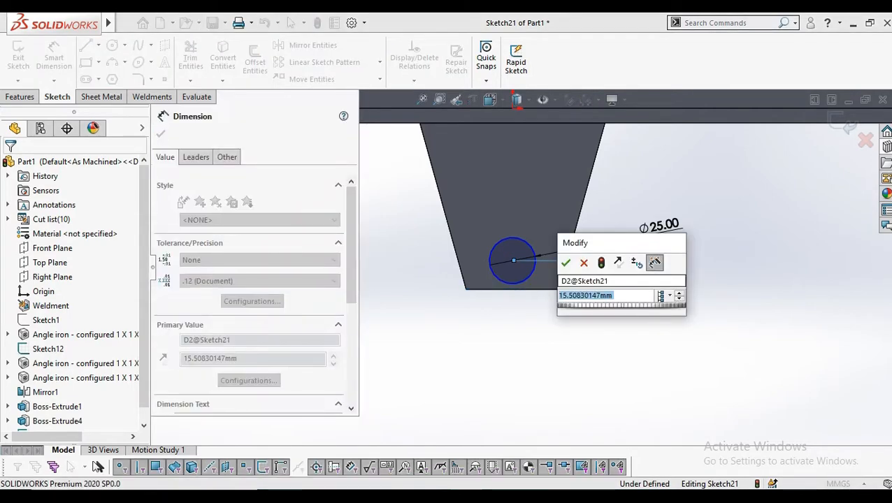
pyautogui.write('20')
pyautogui.press('Return')
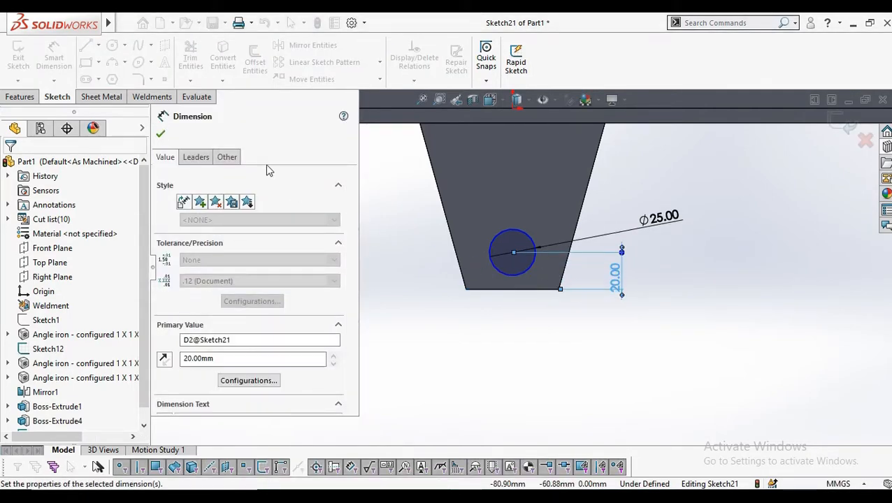
pyautogui.click(160, 135)
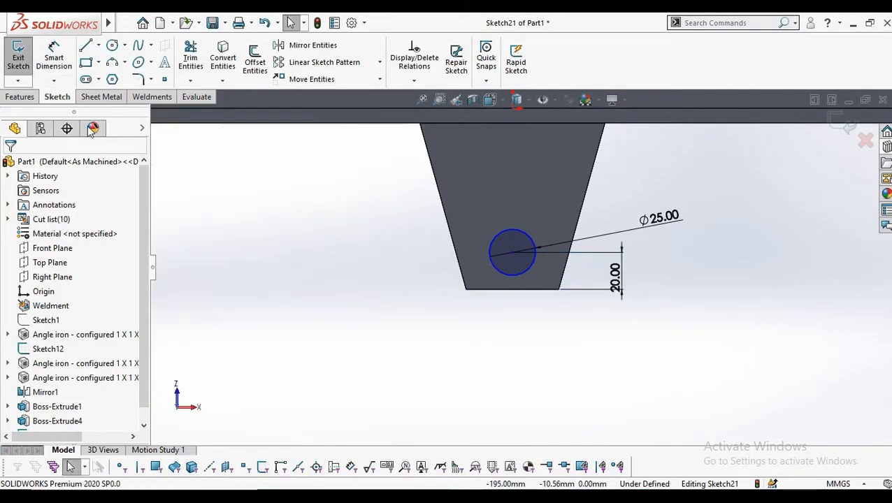
# Step: Cut the circle into the tapered plate with a 10 mm blind Extruded Cut
pyautogui.click(20, 96)
pyautogui.click(194, 61)
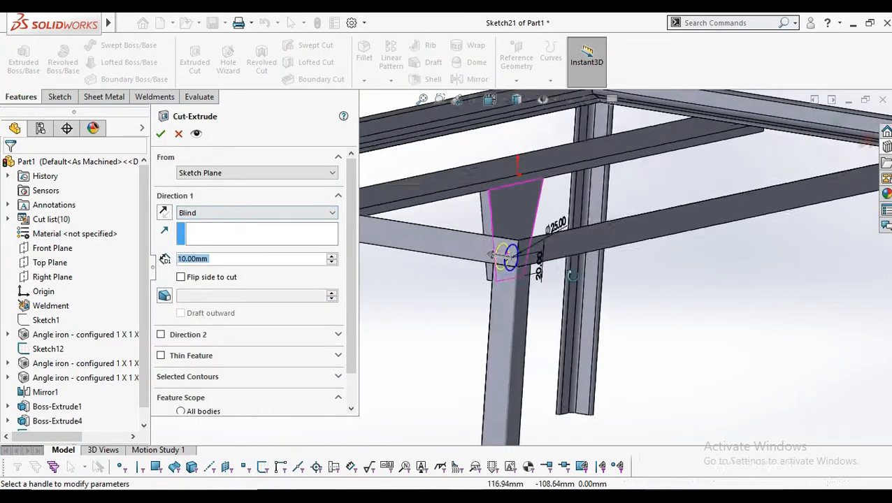
pyautogui.click(161, 135)
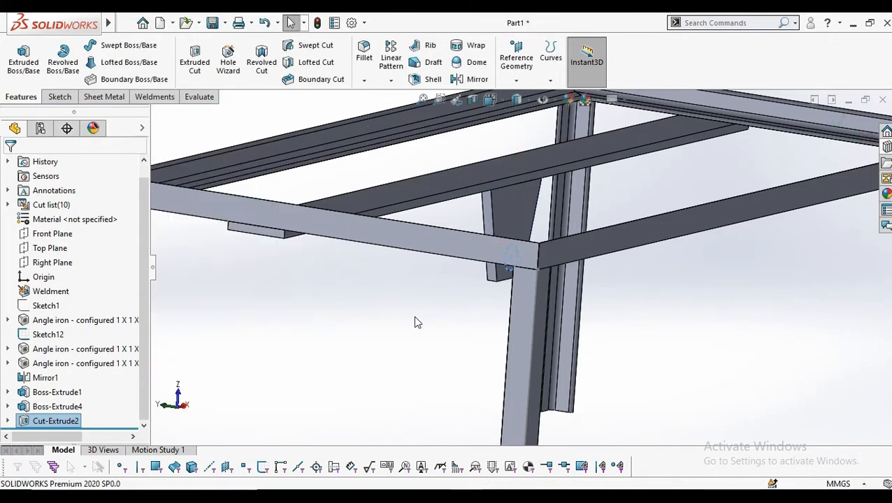
# Step: Start a sketch on the outer vertical face of the angle iron along the frame's short end, viewed face-on
pyautogui.scroll(3, 413, 317)
pyautogui.moveTo(412, 316); pyautogui.dragTo(413, 344, button='middle')
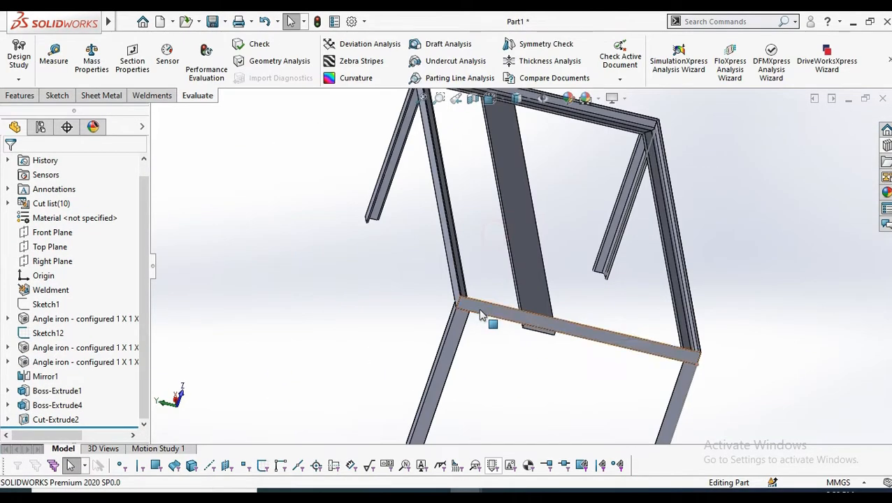
pyautogui.scroll(-3, 480, 315)
pyautogui.moveTo(463, 276); pyautogui.dragTo(445, 422, button='middle')
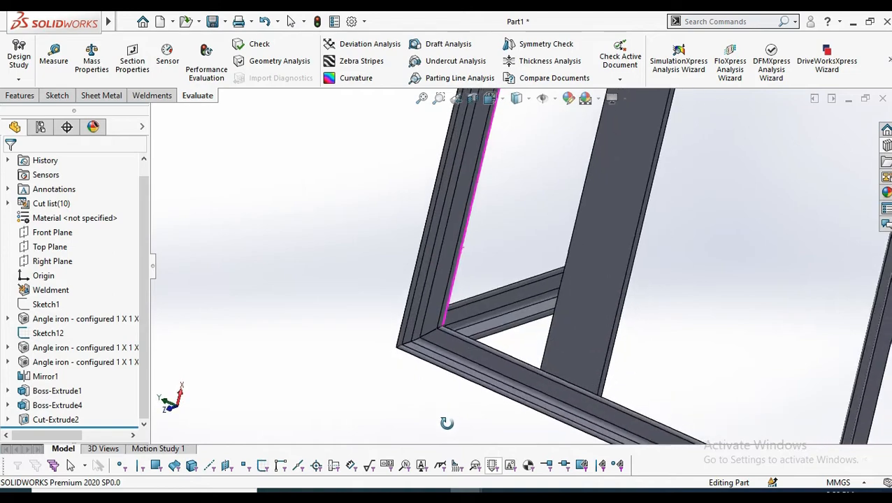
pyautogui.scroll(-3, 428, 421)
pyautogui.click(440, 286)
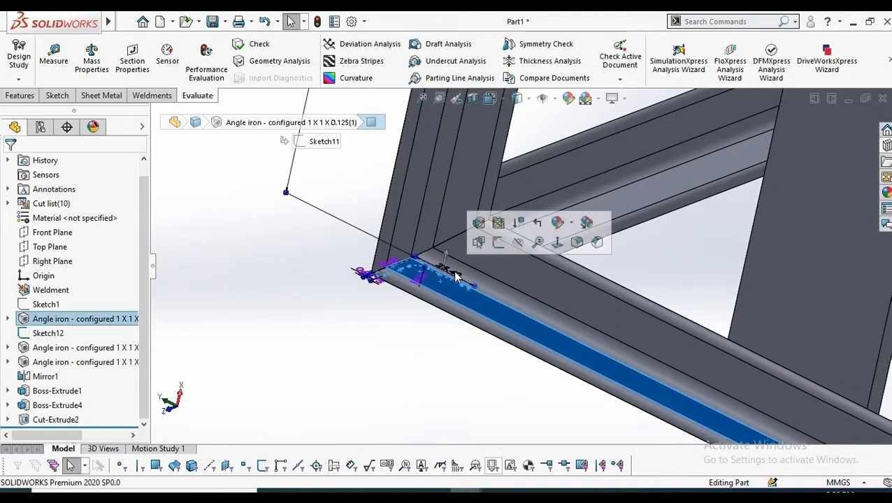
pyautogui.click(498, 242)
pyautogui.moveTo(500, 246)
pyautogui.mouseDown(button='middle')
pyautogui.moveTo(582, 219)
pyautogui.moveTo(561, 278)
pyautogui.moveTo(606, 130)
pyautogui.moveTo(585, 78)
pyautogui.mouseUp(button='middle')
pyautogui.click(489, 104)
pyautogui.click(563, 168)
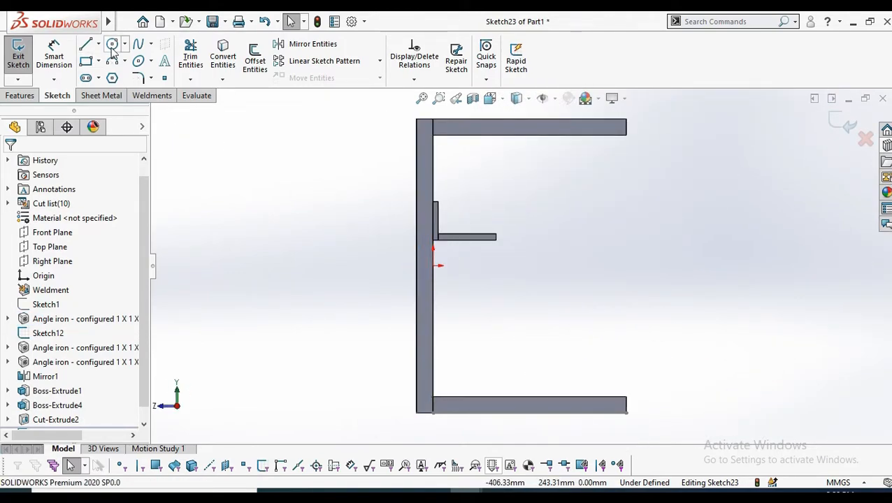
# Step: Sketch a circle about 5.7 mm in radius on the end angle iron's face, near the frame corner
pyautogui.click(111, 45)
pyautogui.scroll(-5, 458, 150)
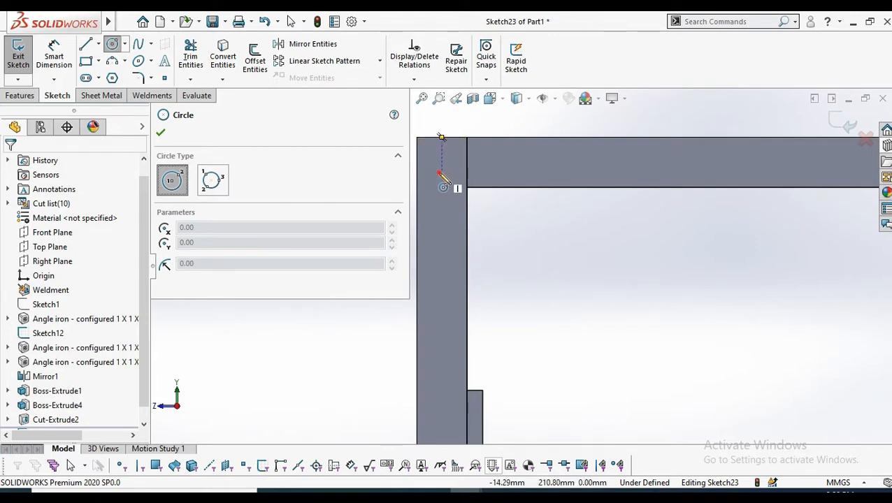
pyautogui.click(441, 172)
pyautogui.click(450, 172)
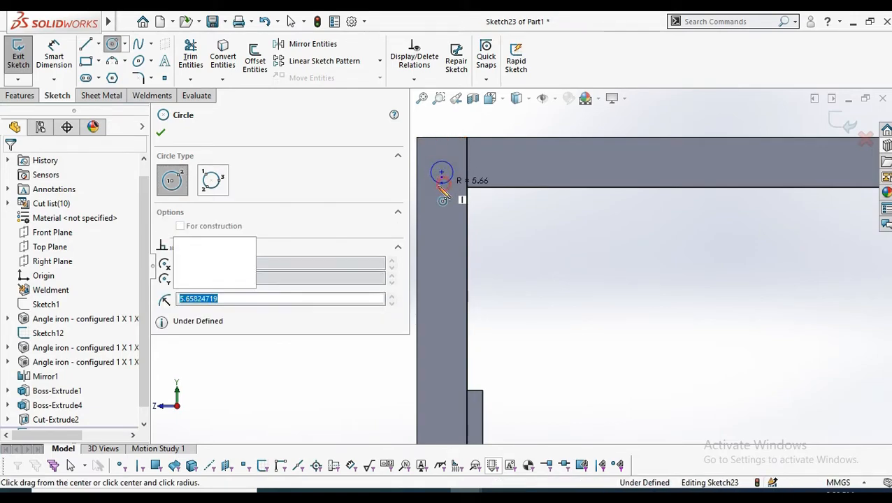
pyautogui.click(162, 130)
# Step: Dimension the circle's center from the vertical angle iron's inner edge and set the distance to 15 mm
pyautogui.click(56, 62)
pyautogui.scroll(-5, 448, 182)
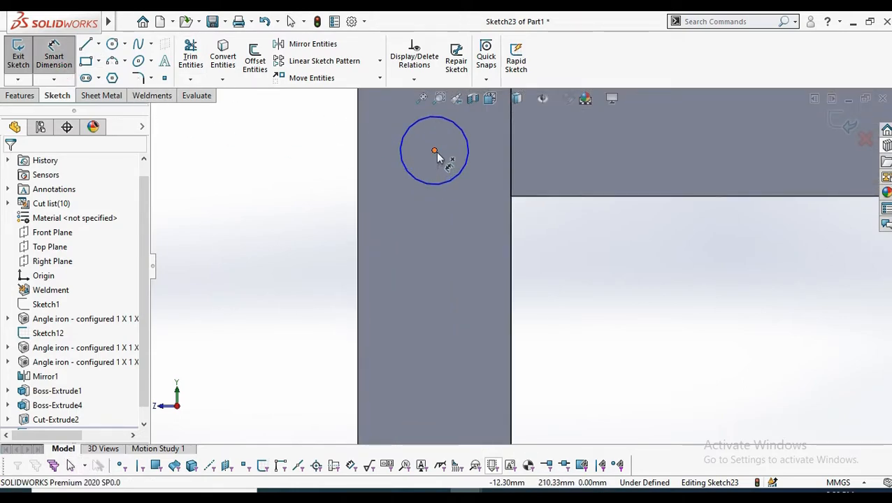
pyautogui.click(434, 151)
pyautogui.click(513, 172)
pyautogui.scroll(3, 520, 223)
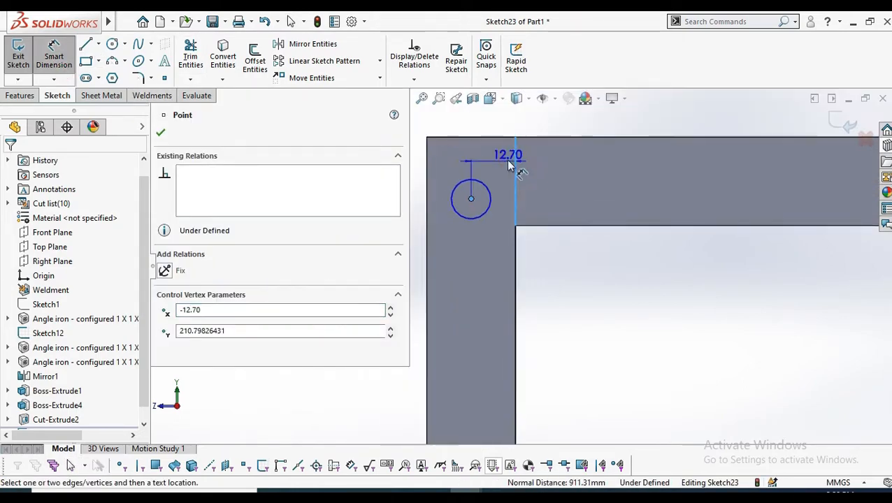
pyautogui.click(493, 130)
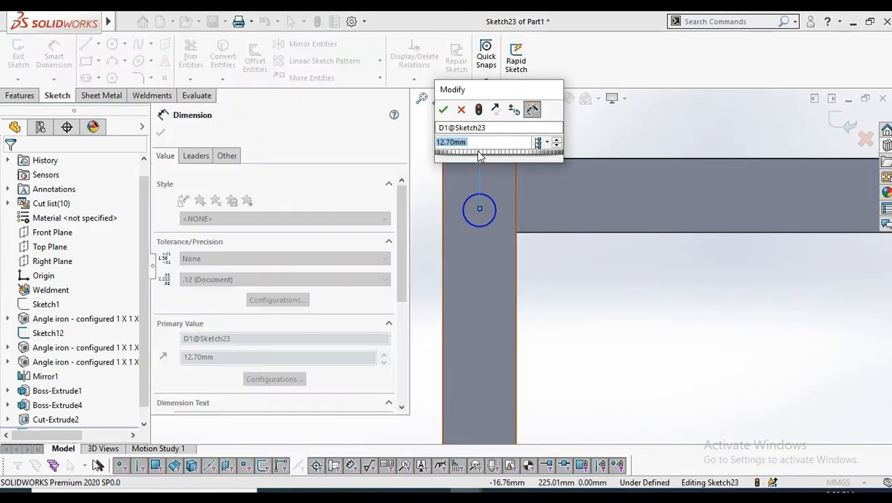
pyautogui.write('1')
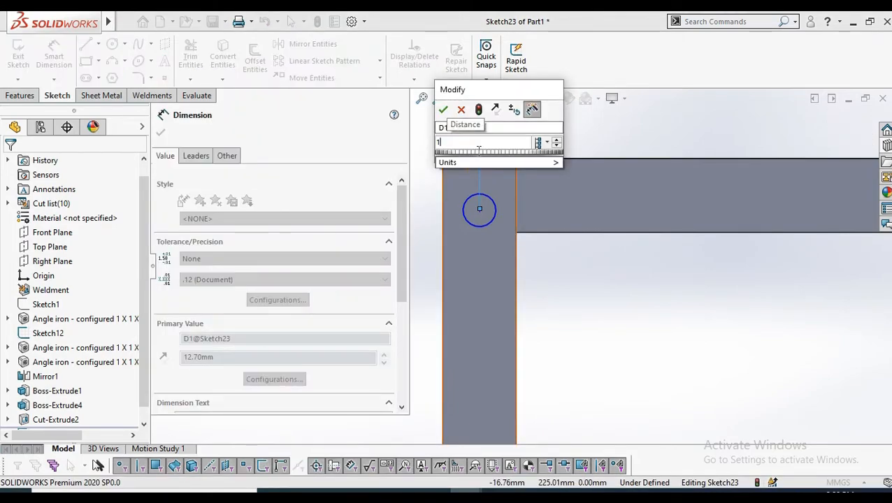
pyautogui.write('5')
pyautogui.press('Return')
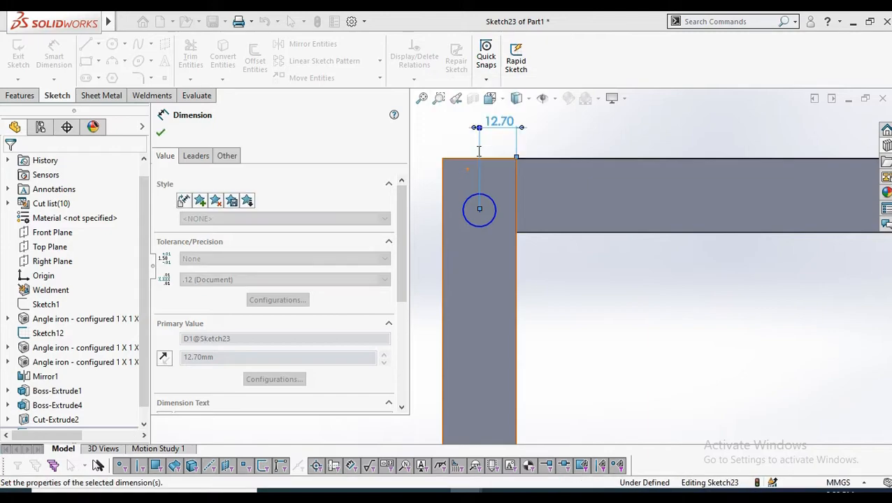
pyautogui.click(163, 133)
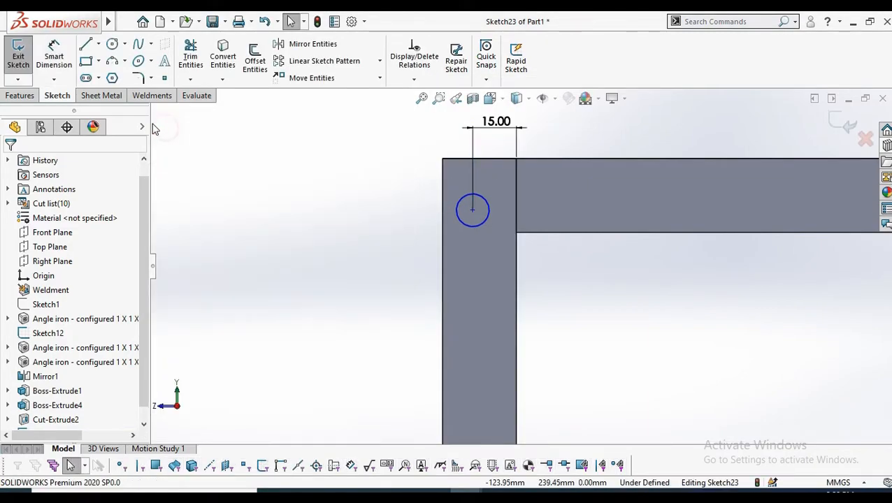
# Step: Dimension the circle's center from the frame's upper edge and set the distance to 15 mm
pyautogui.click(39, 46)
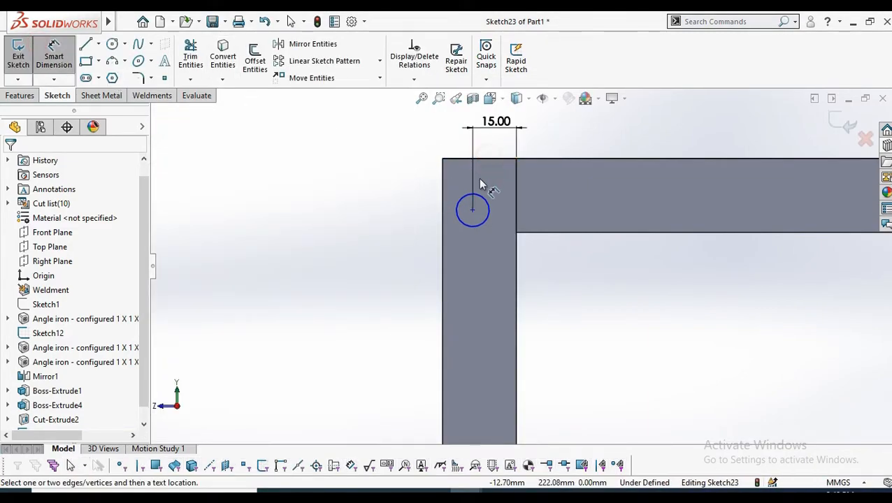
pyautogui.click(472, 211)
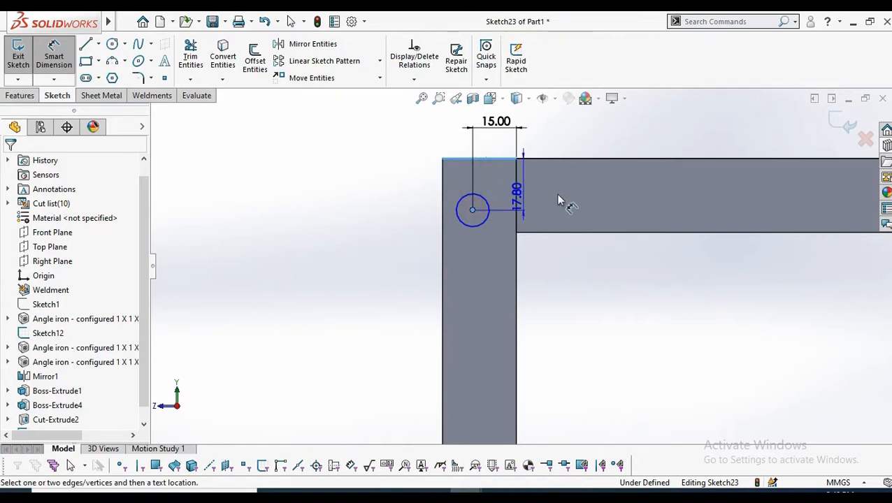
pyautogui.click(593, 155)
pyautogui.write('15')
pyautogui.press('Return')
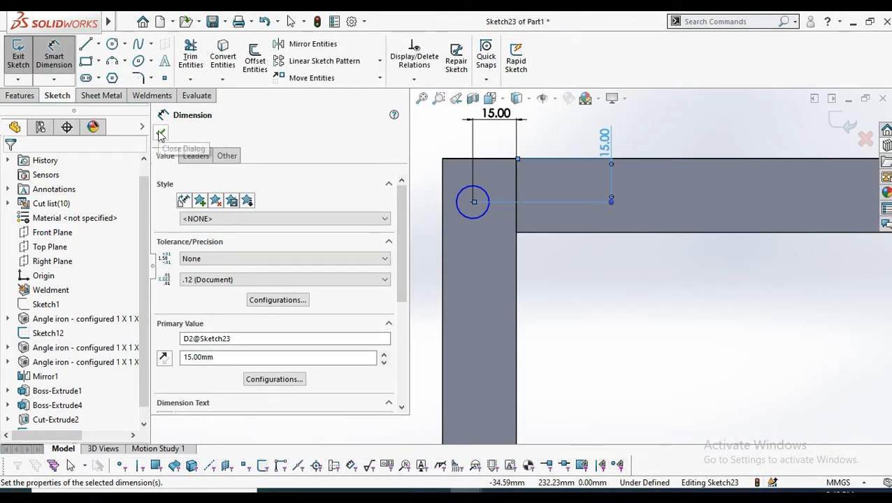
# Step: Set the diameter of the upper corner circle to 10 mm
pyautogui.click(491, 199)
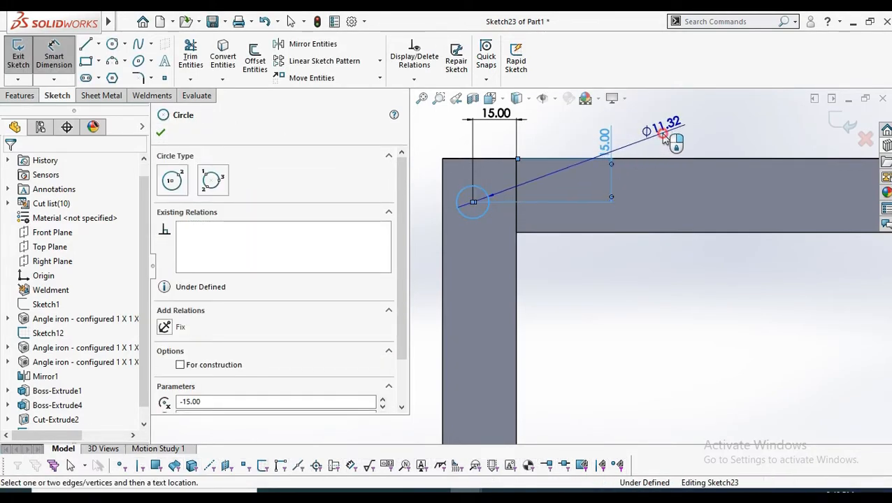
pyautogui.click(669, 127)
pyautogui.write('10')
pyautogui.press('Return')
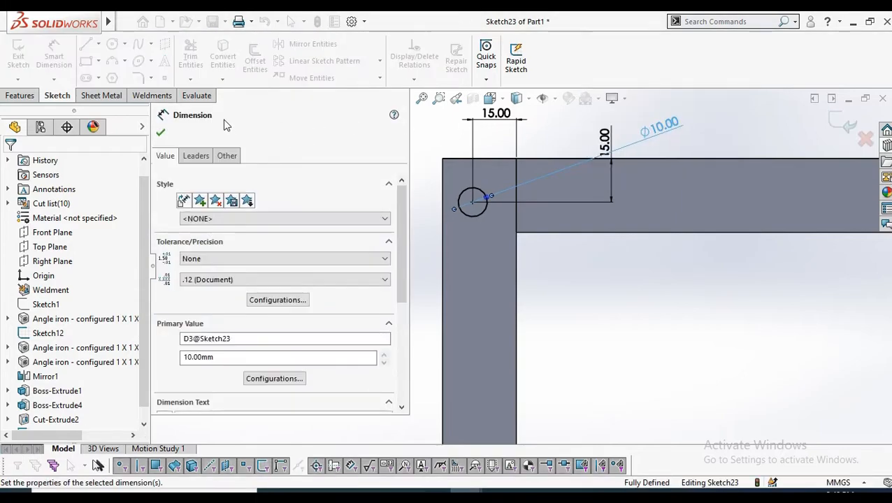
pyautogui.click(161, 131)
# Step: Sketch a second circle about 10.2 mm in diameter near the lower frame corner, vertically in line with the first circle
pyautogui.click(112, 44)
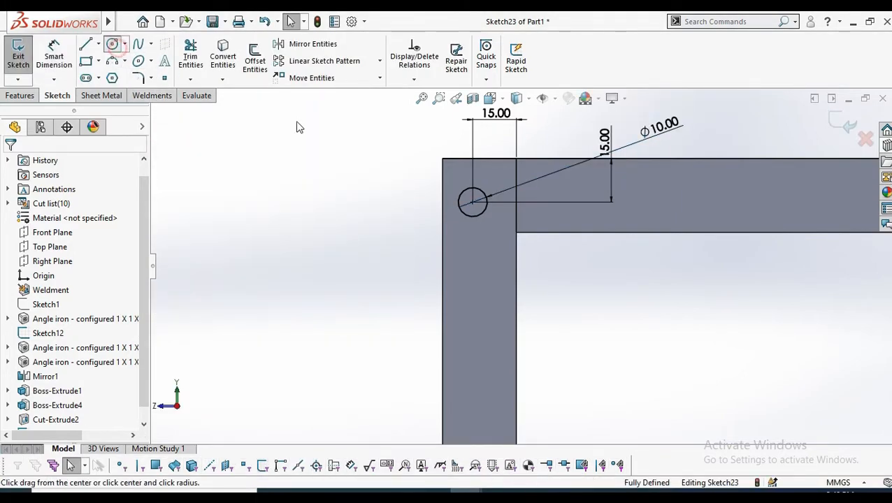
pyautogui.scroll(8, 489, 367)
pyautogui.scroll(2, 519, 381)
pyautogui.scroll(-10, 521, 363)
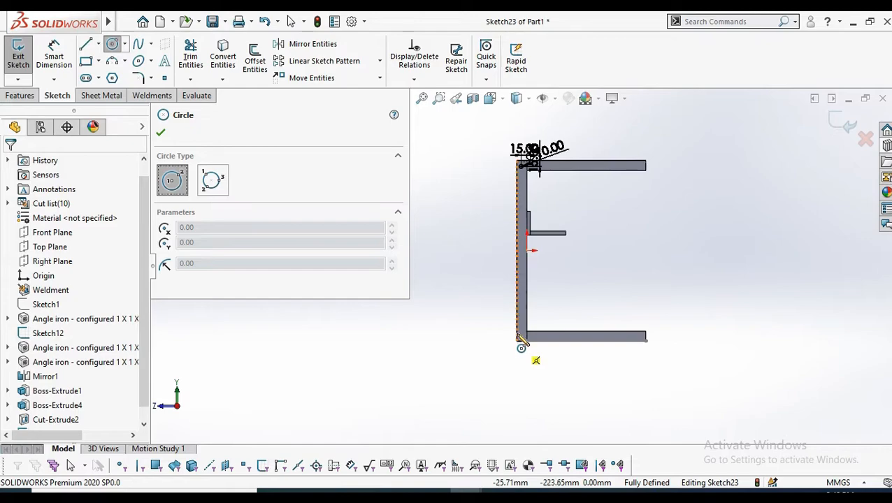
pyautogui.scroll(-2, 511, 326)
pyautogui.click(517, 316)
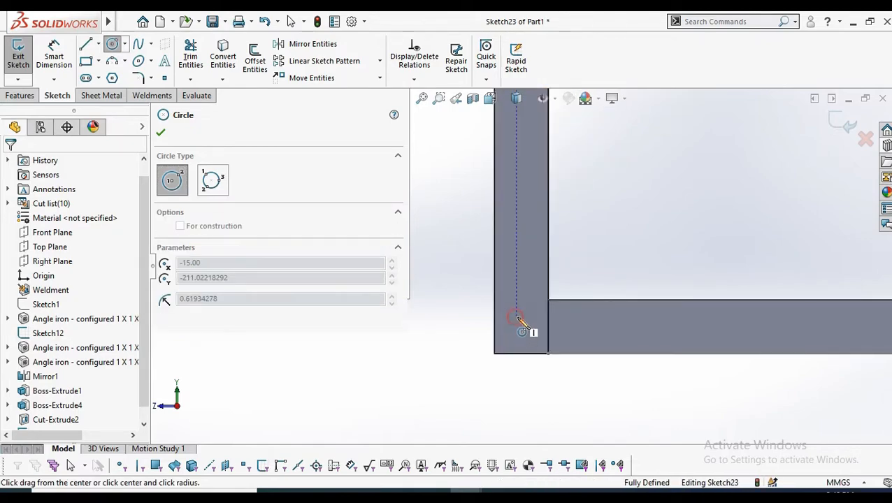
pyautogui.click(524, 325)
pyautogui.click(160, 135)
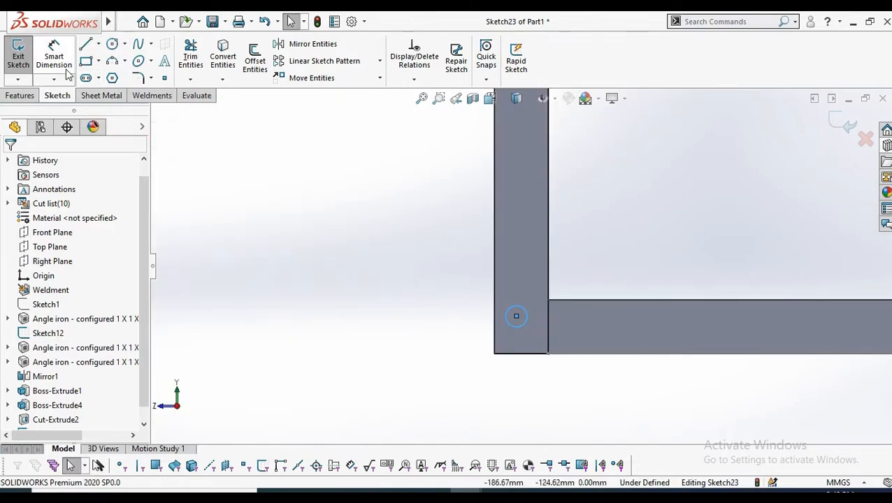
# Step: Dimension the distance between the centers of the two corner circles and set it to 425 mm
pyautogui.click(516, 315)
pyautogui.scroll(9, 525, 266)
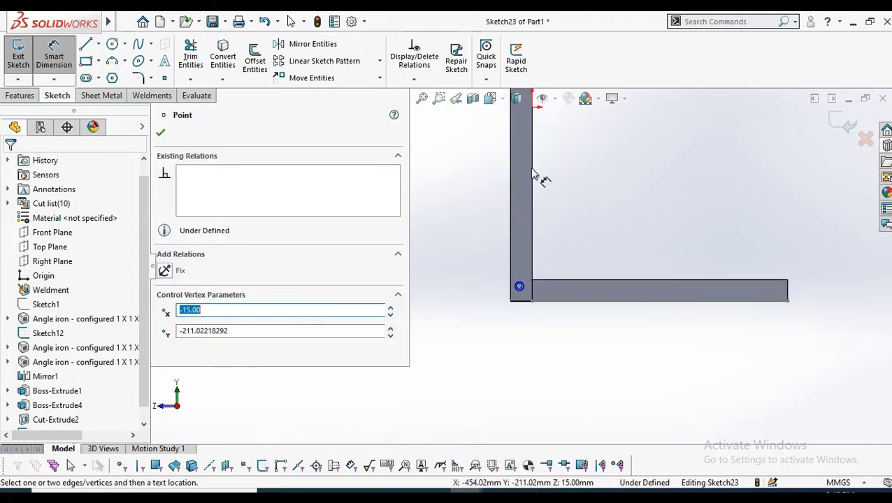
pyautogui.scroll(-8, 528, 189)
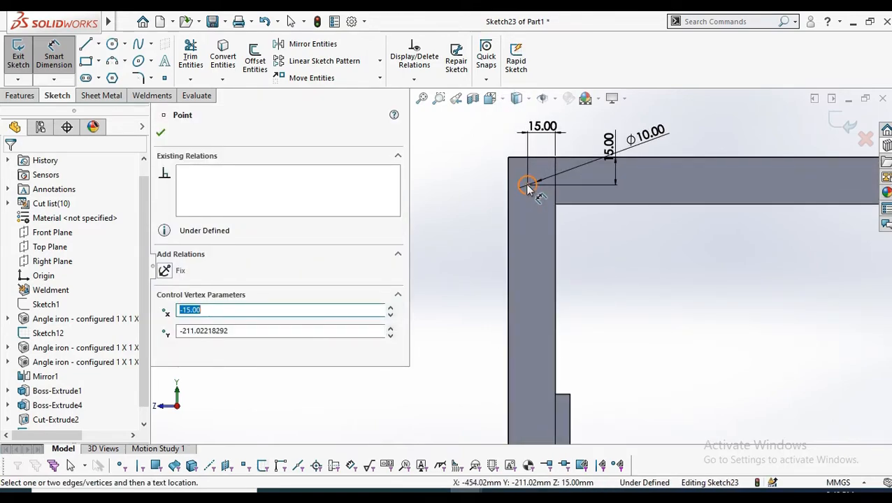
pyautogui.click(527, 185)
pyautogui.click(462, 206)
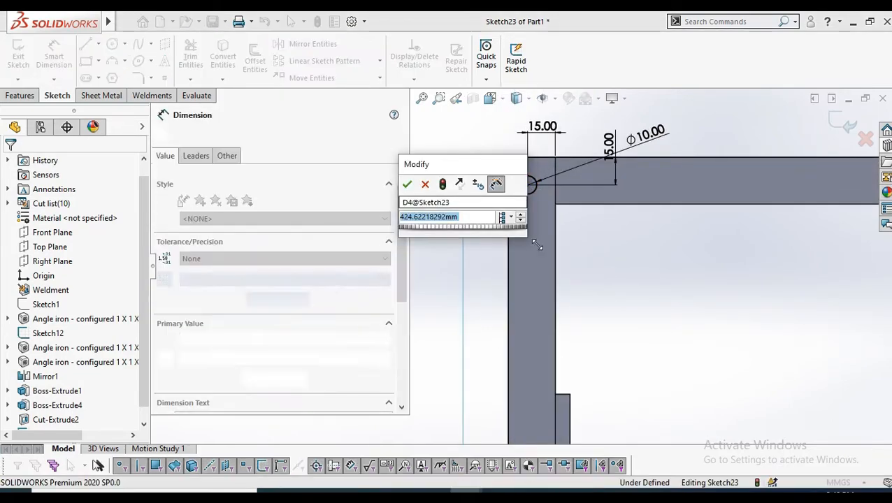
pyautogui.scroll(5, 536, 244)
pyautogui.scroll(-6, 520, 350)
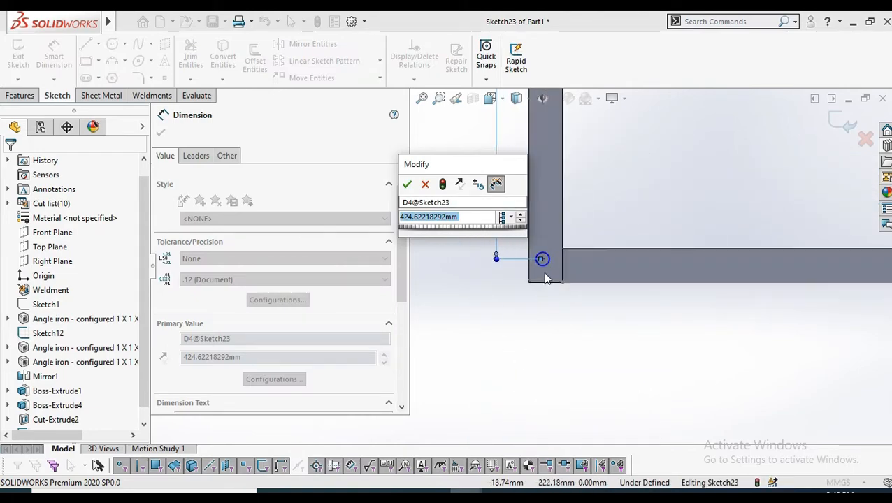
pyautogui.scroll(-1, 545, 276)
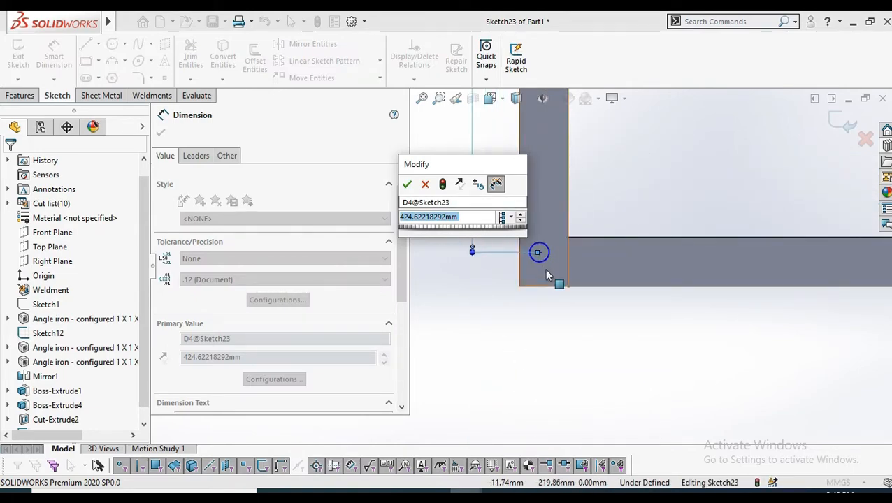
pyautogui.write('425')
pyautogui.press('Return')
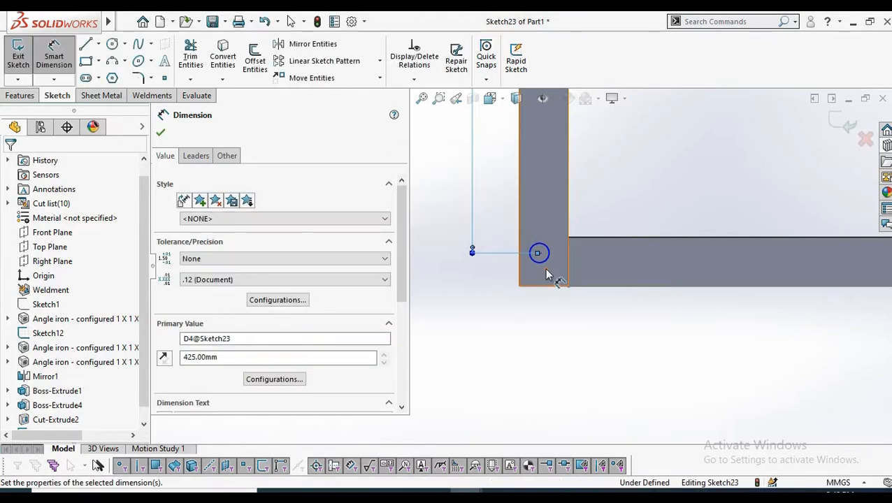
pyautogui.scroll(5, 501, 207)
pyautogui.scroll(-2, 500, 203)
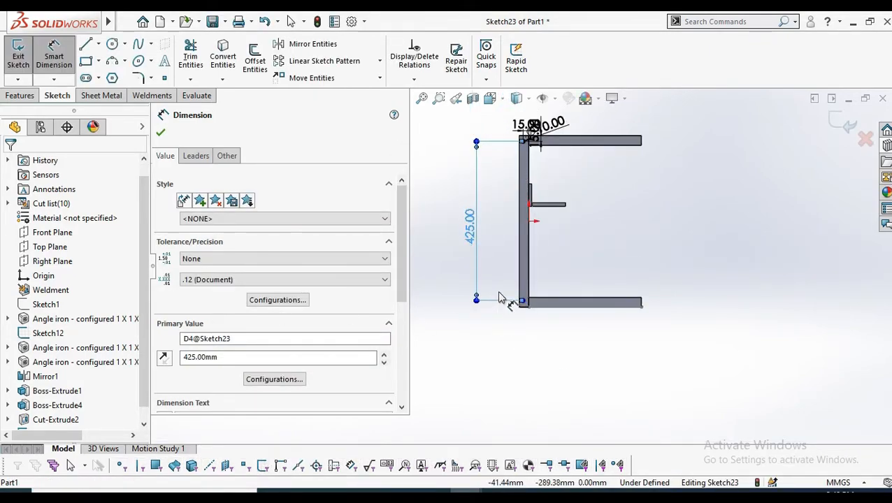
pyautogui.scroll(-8, 501, 301)
pyautogui.scroll(3, 574, 133)
pyautogui.scroll(-5, 547, 175)
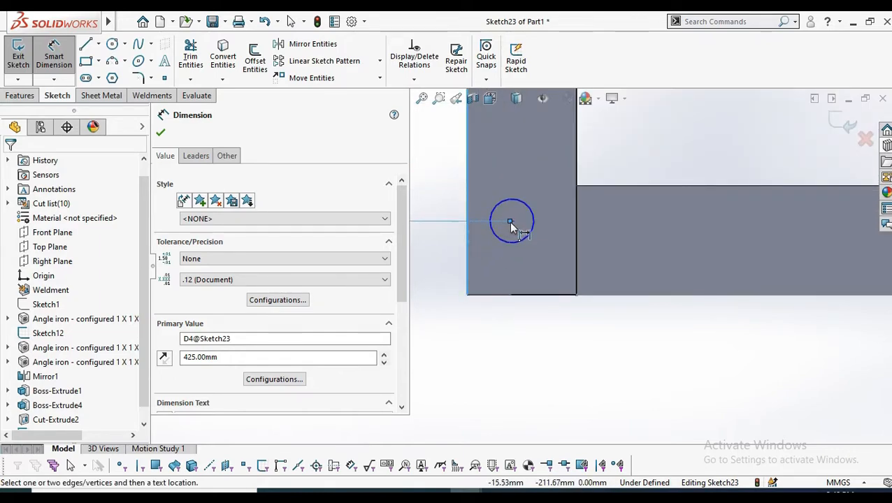
pyautogui.click(511, 222)
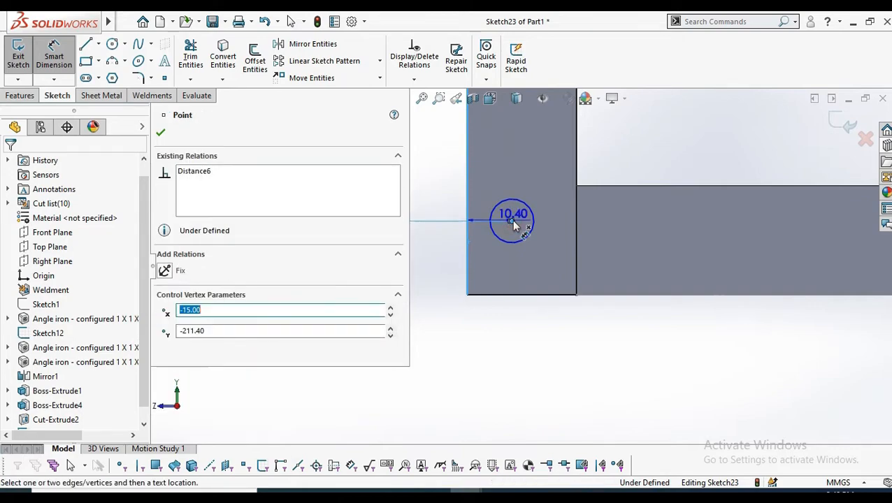
pyautogui.click(512, 221)
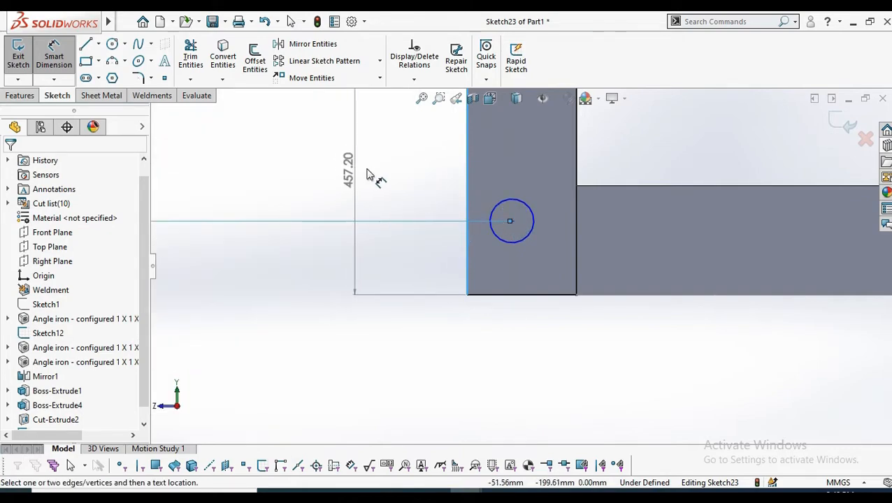
pyautogui.click(225, 119)
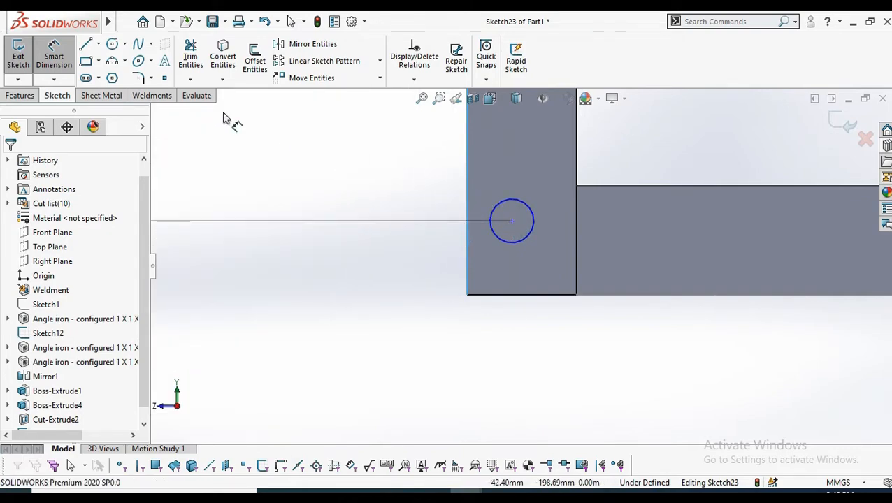
# Step: Set the diameter of the lower corner circle to 10 mm
pyautogui.click(510, 201)
pyautogui.click(413, 164)
pyautogui.write('10')
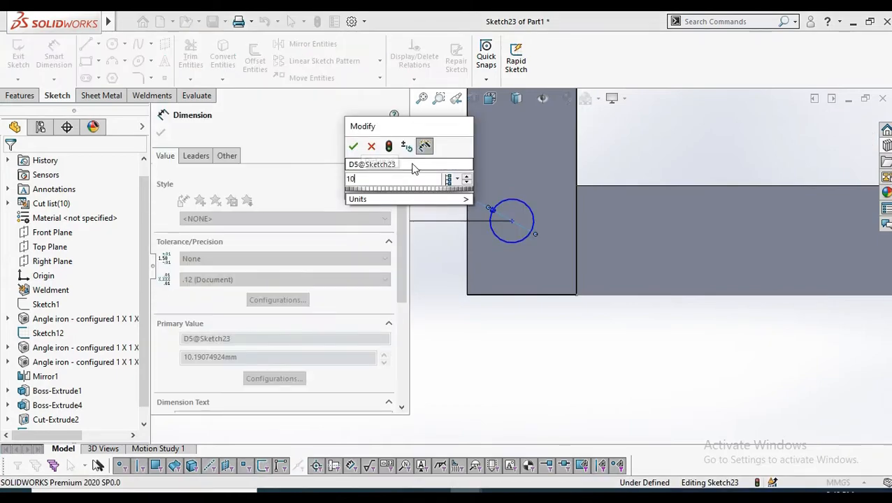
pyautogui.press('Return')
pyautogui.click(161, 131)
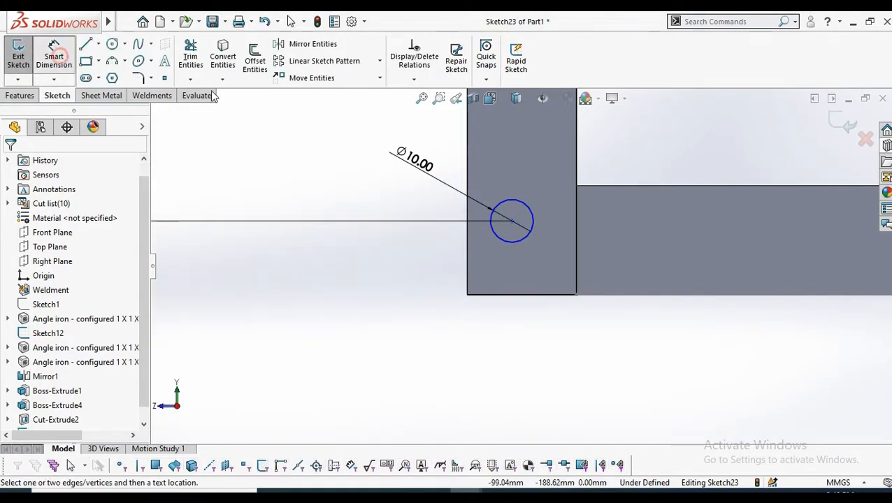
# Step: Dimension the lower circle's center 15 mm from the angle iron's inner edge and finish the sketch
pyautogui.click(576, 241)
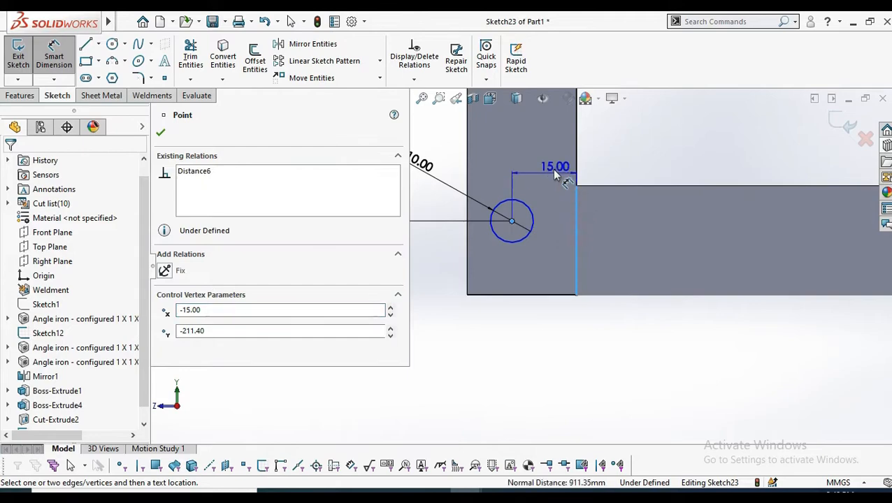
pyautogui.click(554, 173)
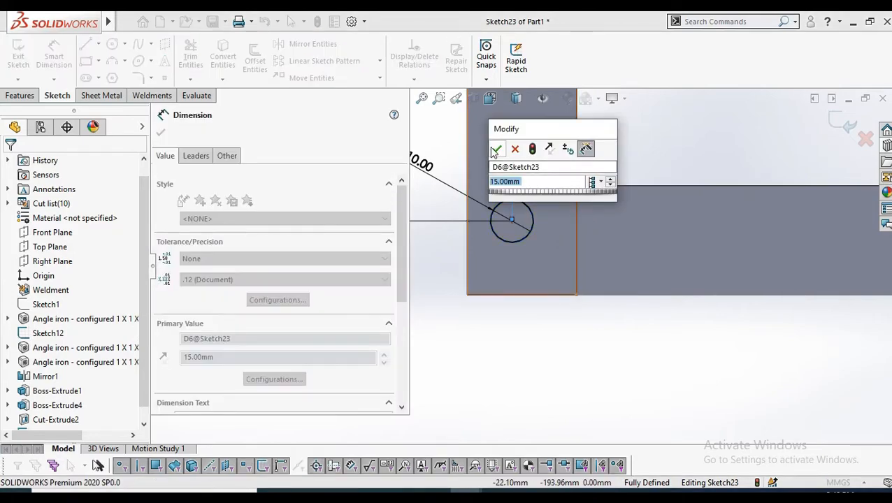
pyautogui.click(495, 150)
pyautogui.click(160, 131)
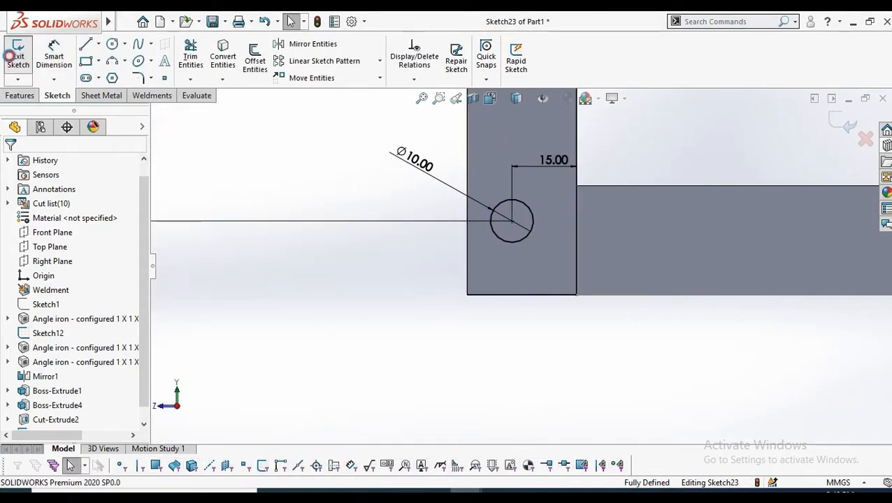
pyautogui.click(18, 56)
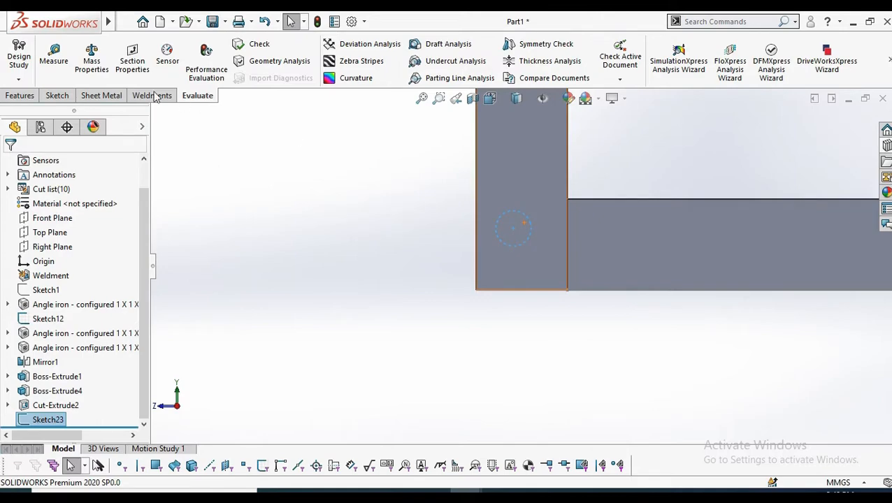
# Step: Extrude the two corner circles with the Up To Next end condition
pyautogui.click(28, 98)
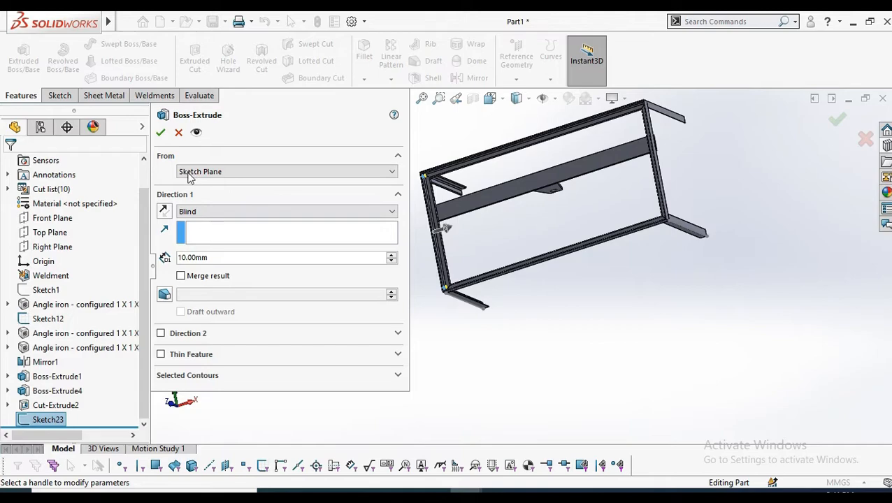
pyautogui.click(184, 212)
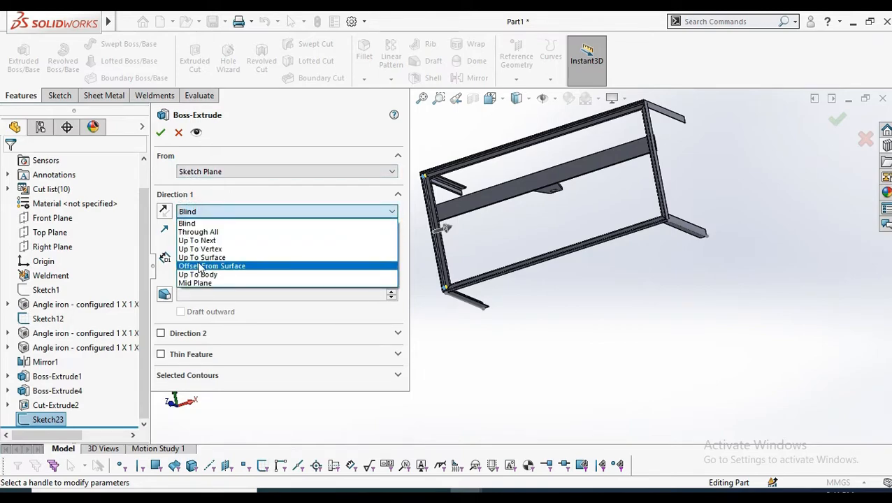
pyautogui.click(203, 240)
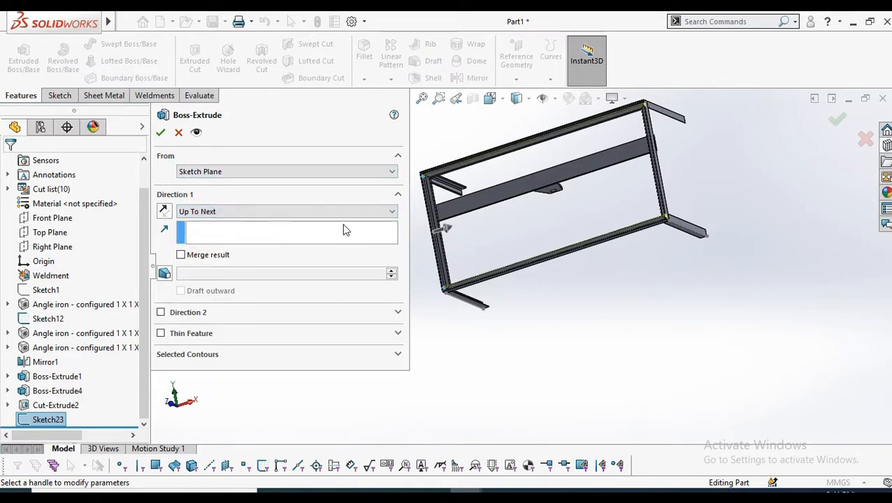
pyautogui.click(161, 133)
pyautogui.scroll(-5, 606, 190)
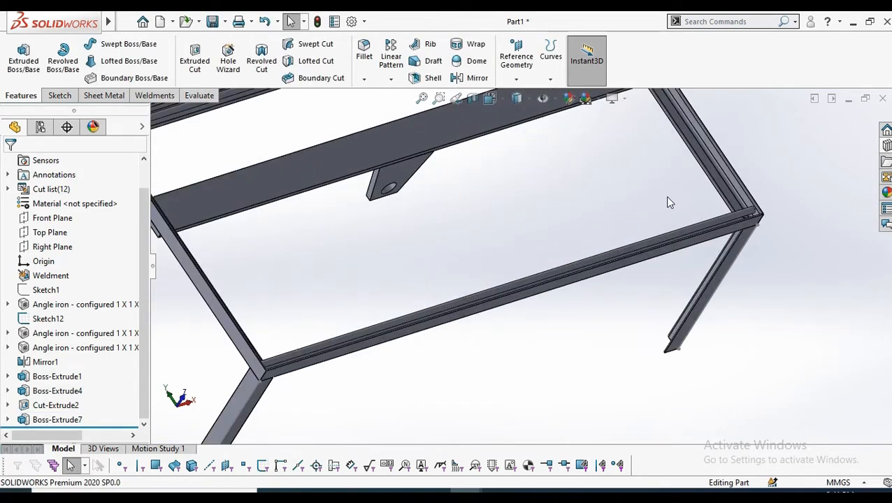
pyautogui.moveTo(666, 201); pyautogui.dragTo(758, 185, button='middle')
pyautogui.scroll(5, 721, 213)
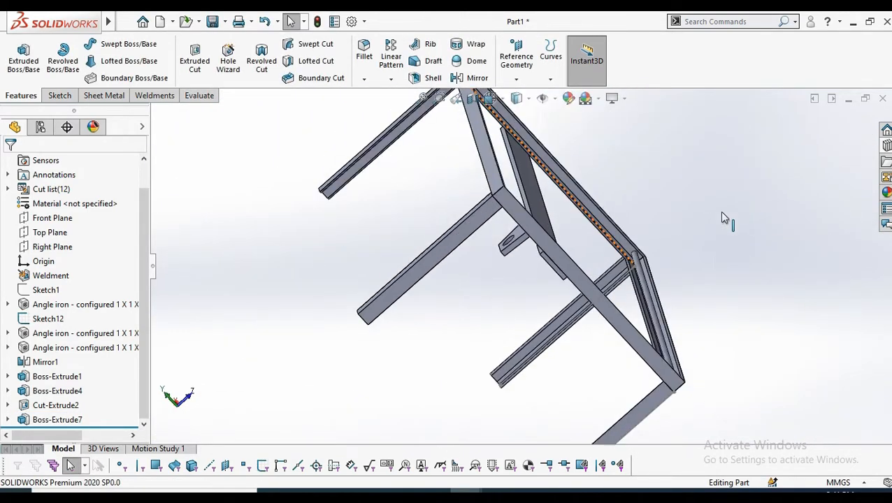
pyautogui.moveTo(699, 253); pyautogui.dragTo(647, 215, button='middle')
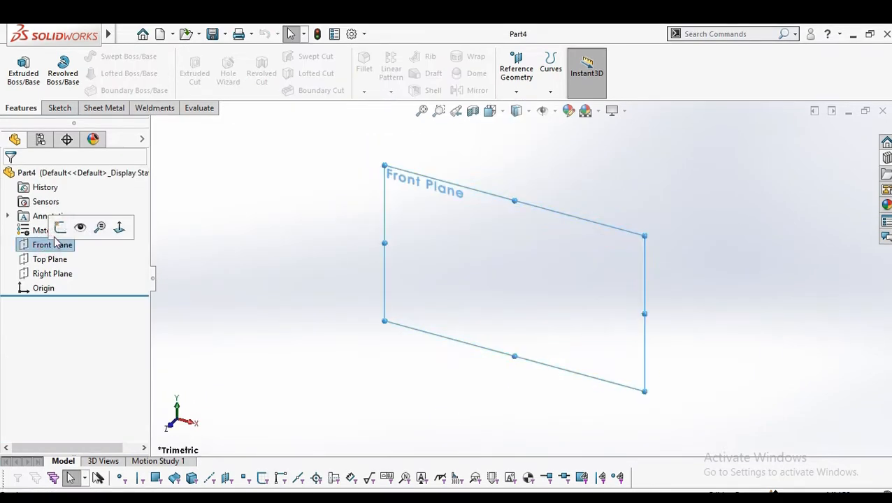
# Step: In the new part, start a sketch on the Front Plane and draw a circle centered on the origin
pyautogui.click(60, 227)
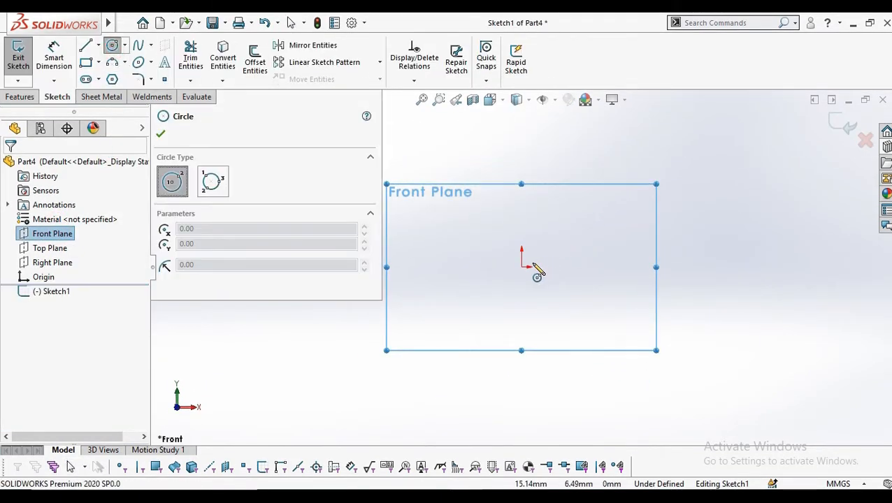
pyautogui.click(521, 266)
pyautogui.click(589, 333)
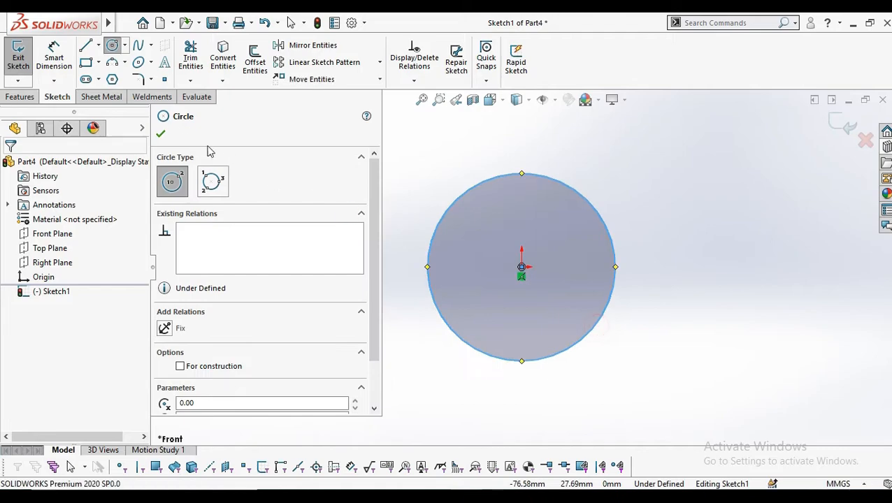
pyautogui.click(161, 135)
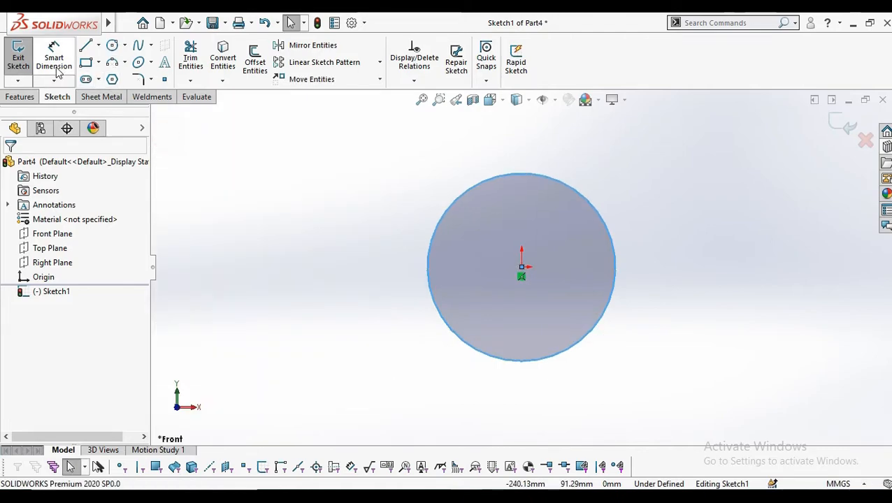
# Step: Dimension the circle's diameter and set it to 120 mm
pyautogui.click(587, 202)
pyautogui.click(658, 163)
pyautogui.write('1')
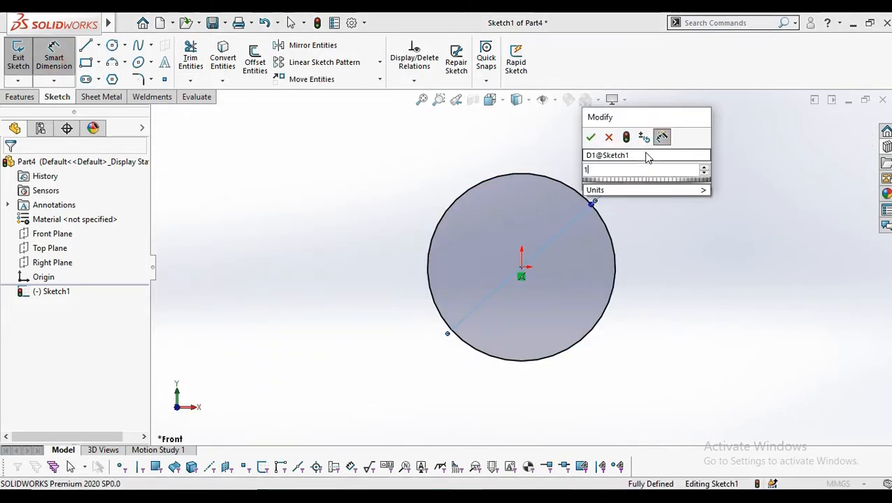
pyautogui.write('20')
pyautogui.press('Return')
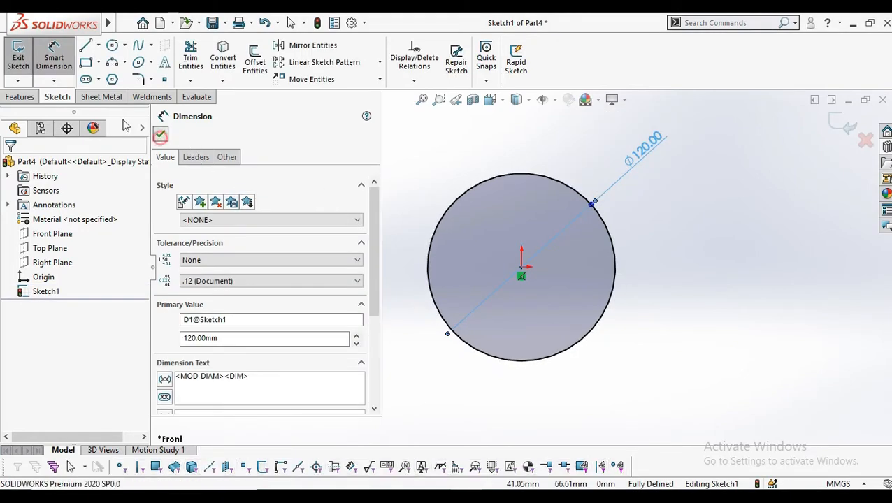
pyautogui.press('Escape')
# Step: Extrude the 120 mm circle into a disc with a blind depth of 10 mm
pyautogui.click(21, 96)
pyautogui.click(24, 64)
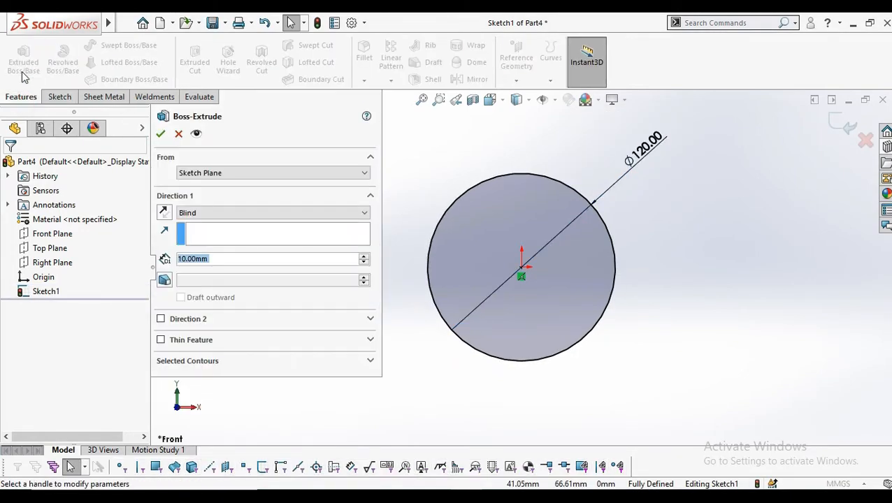
pyautogui.click(161, 133)
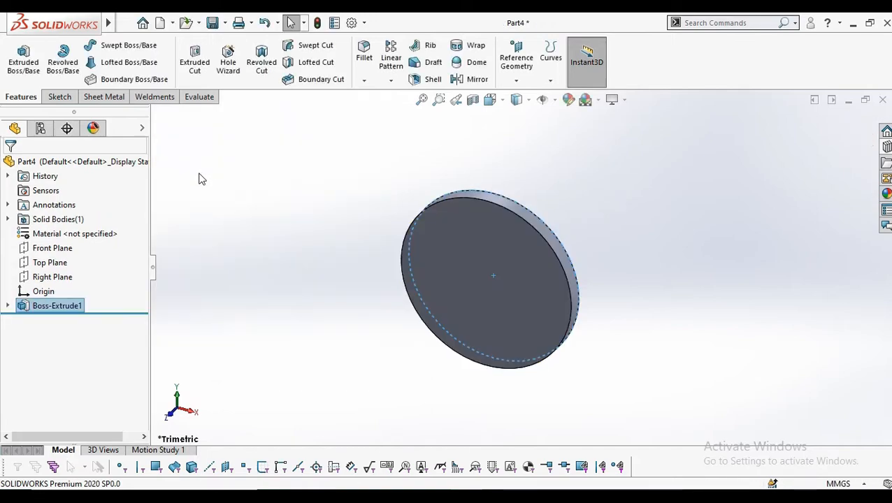
# Step: Start a sketch on the disc's back face and draw a circle about 40 mm in diameter centered on the origin
pyautogui.moveTo(210, 180); pyautogui.dragTo(513, 280, button='middle')
pyautogui.click(514, 281)
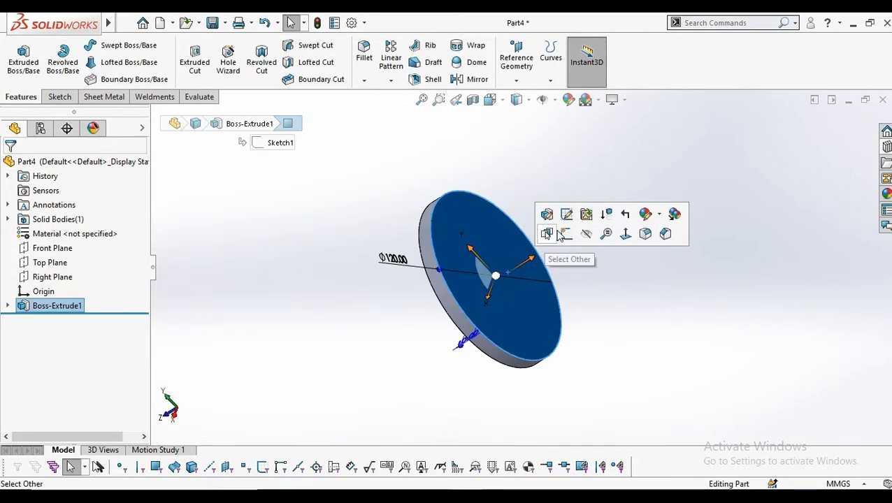
pyautogui.click(548, 233)
pyautogui.click(490, 99)
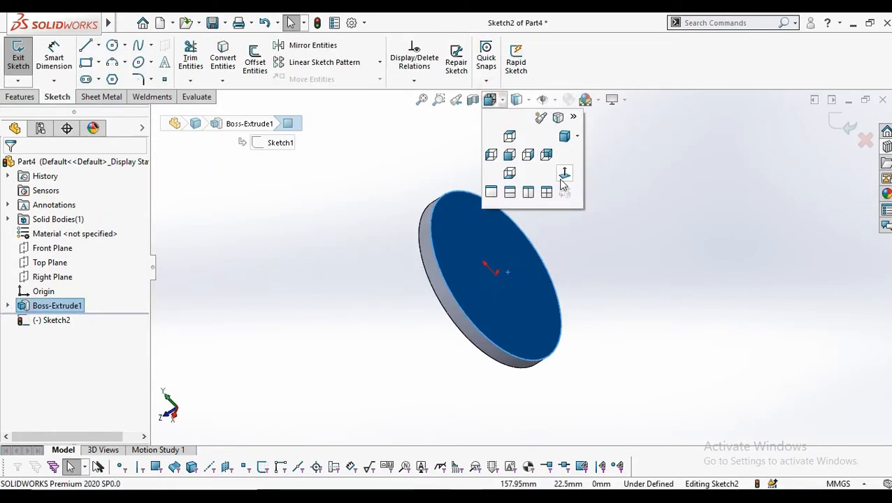
pyautogui.click(563, 176)
pyautogui.click(112, 46)
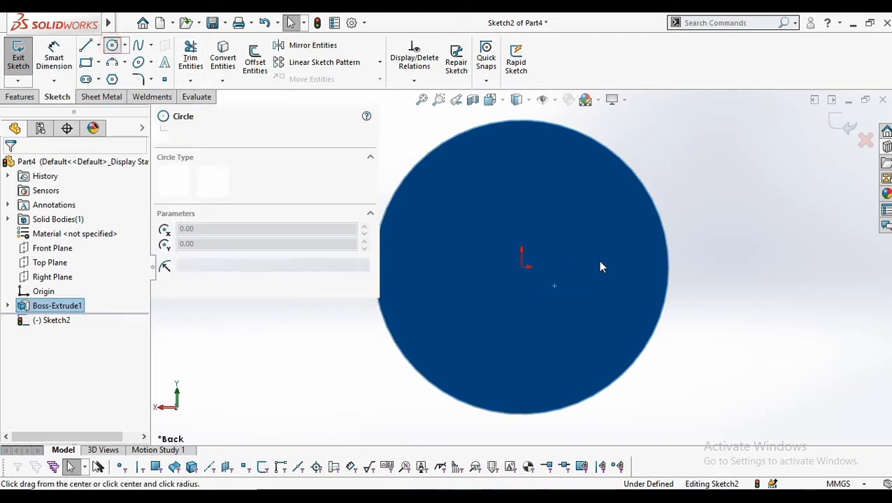
pyautogui.click(523, 267)
pyautogui.click(468, 269)
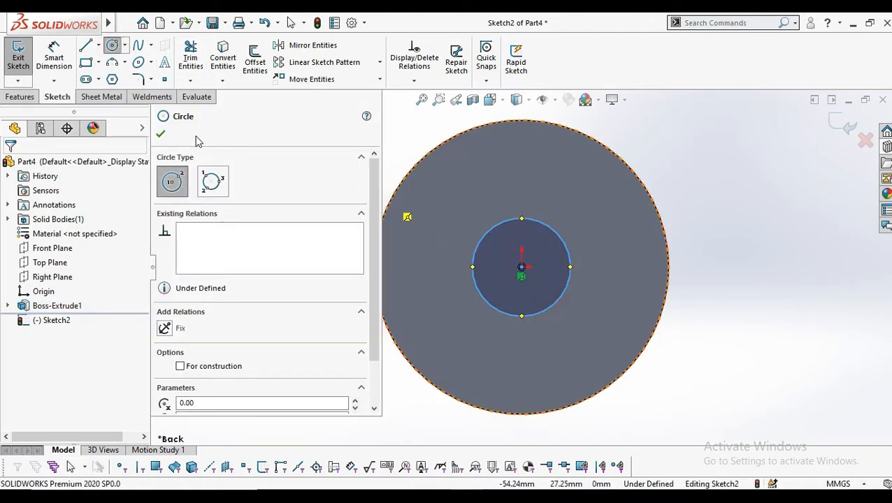
pyautogui.click(160, 134)
# Step: Dimension the inner circle's diameter and set it to 30 mm
pyautogui.click(54, 58)
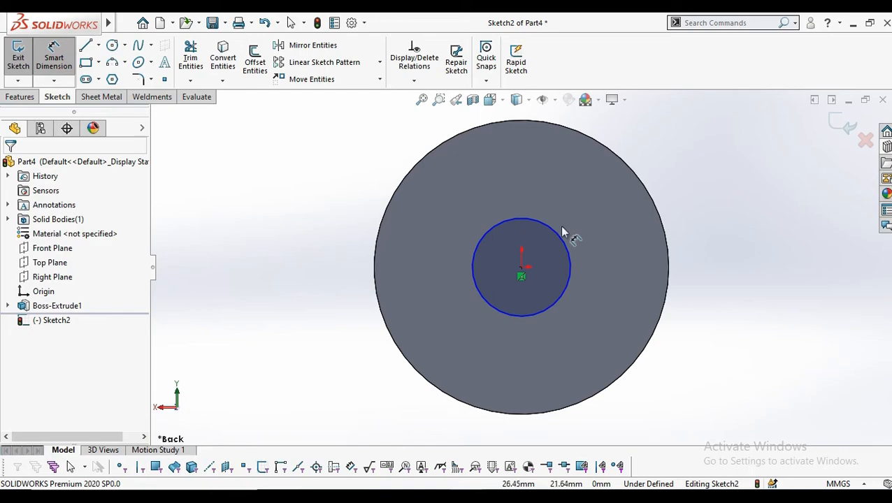
pyautogui.click(742, 178)
pyautogui.write('30')
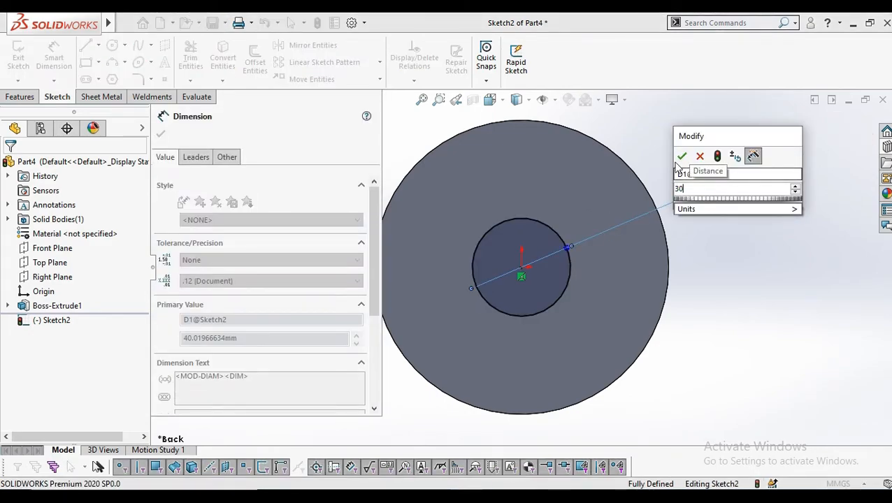
pyautogui.click(682, 155)
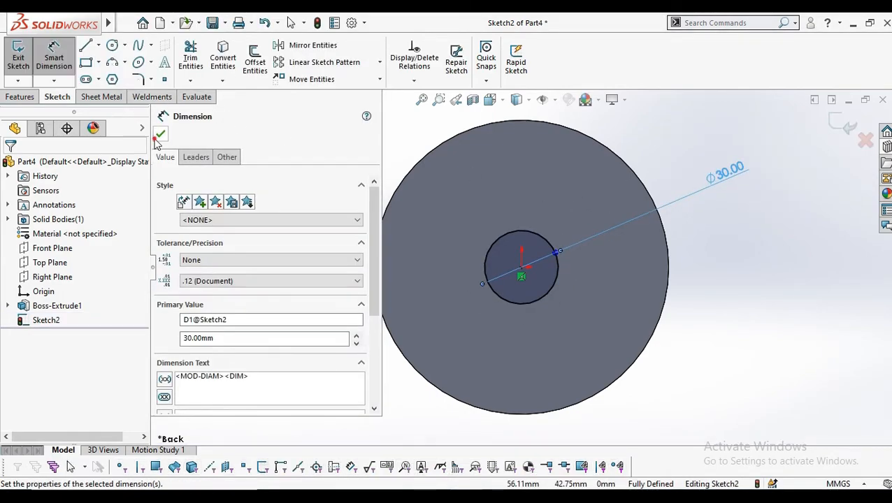
pyautogui.click(160, 134)
# Step: Extrude the 30 mm circle 10 mm outward from the disc as a merged boss
pyautogui.click(20, 97)
pyautogui.click(23, 57)
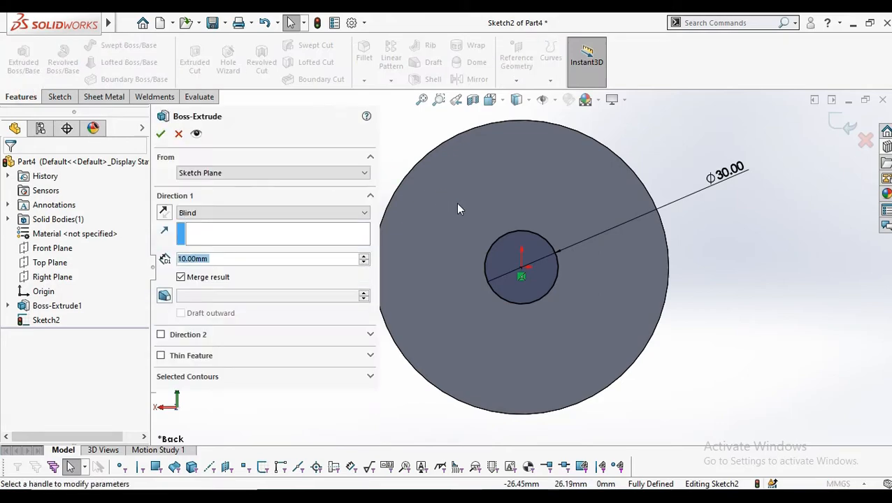
pyautogui.click(160, 133)
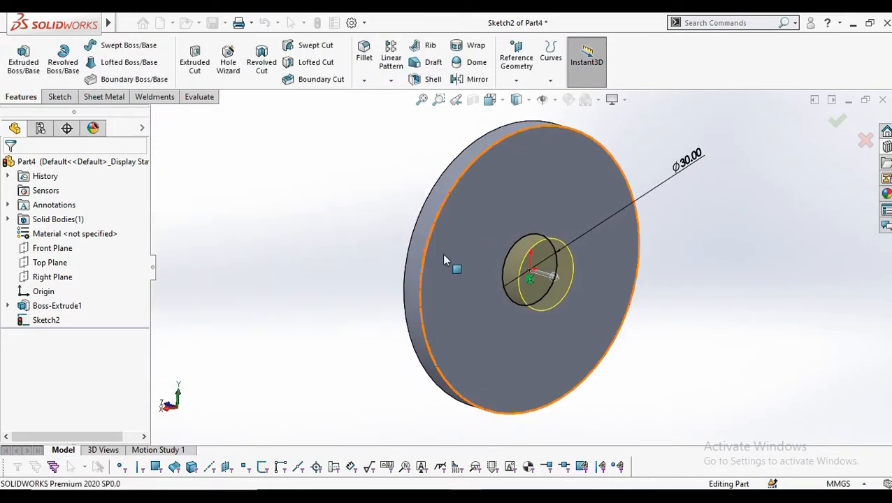
# Step: Start a sketch on the boss's end face and draw a circle about 15.4 mm in diameter centered on the origin
pyautogui.click(551, 280)
pyautogui.click(593, 236)
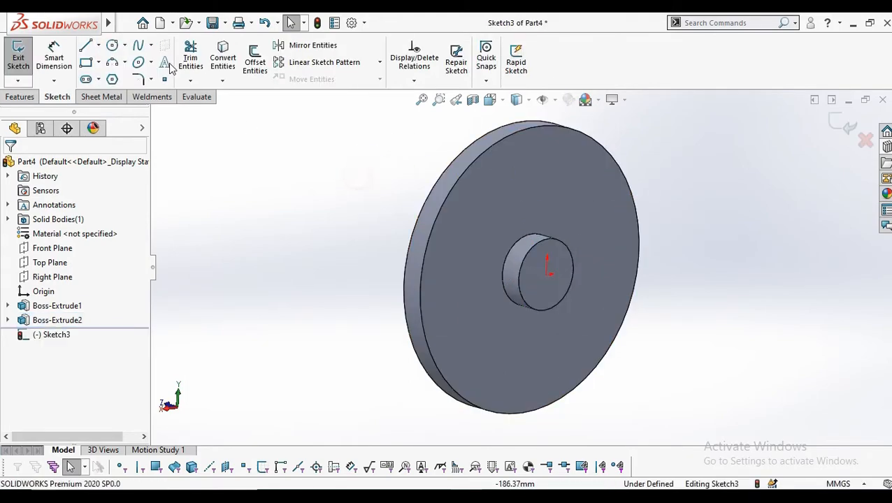
pyautogui.click(112, 46)
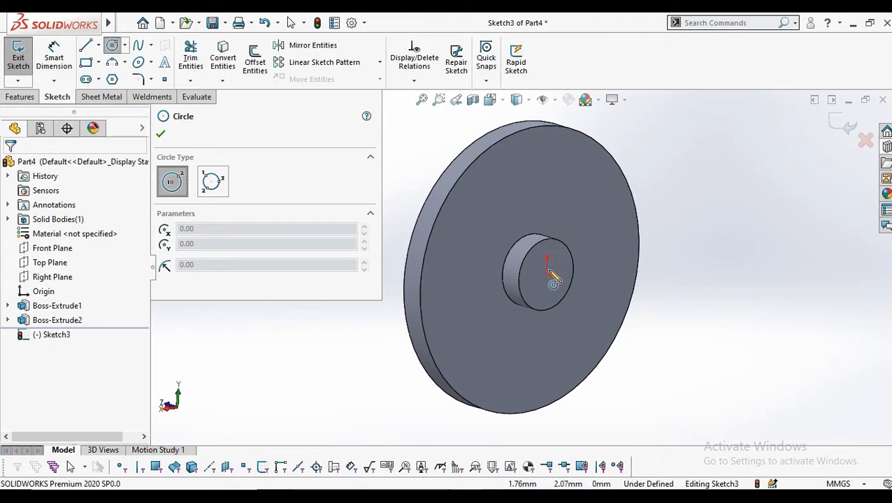
pyautogui.moveTo(549, 275); pyautogui.dragTo(560, 278)
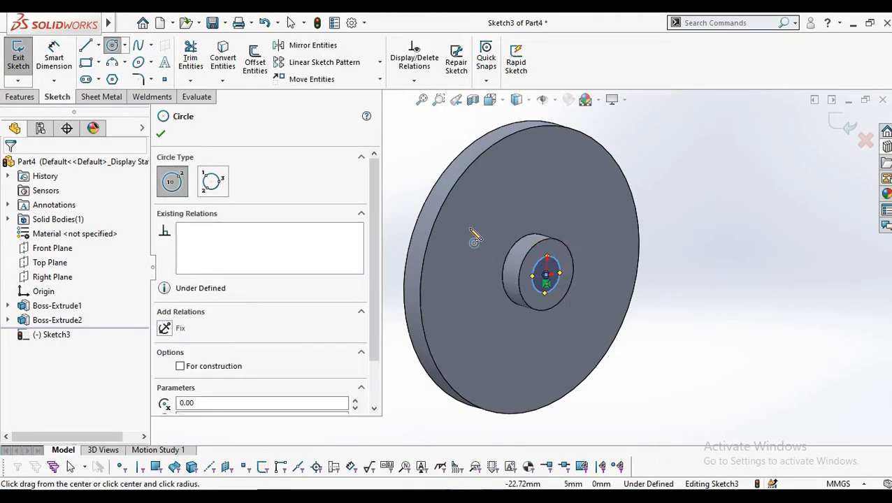
pyautogui.click(162, 135)
# Step: Dimension the circle on the boss's end face and set its diameter to 25 mm
pyautogui.click(54, 59)
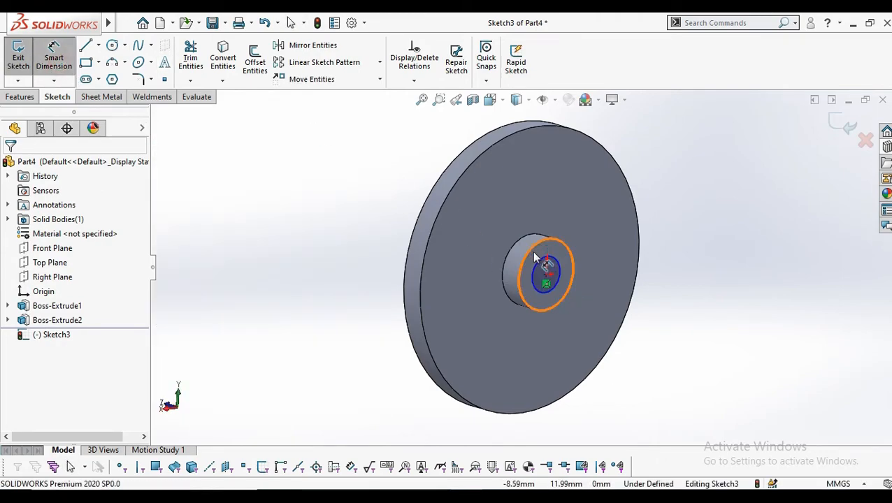
pyautogui.click(568, 243)
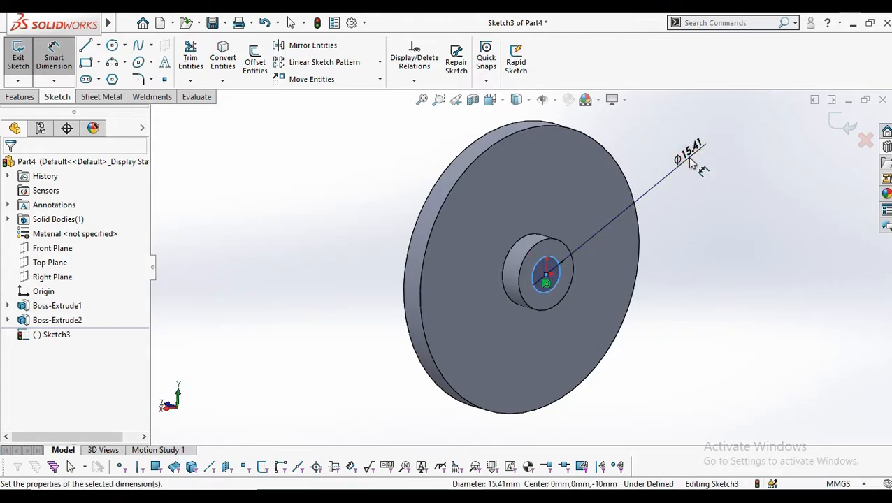
pyautogui.click(692, 162)
pyautogui.write('25')
pyautogui.press('Return')
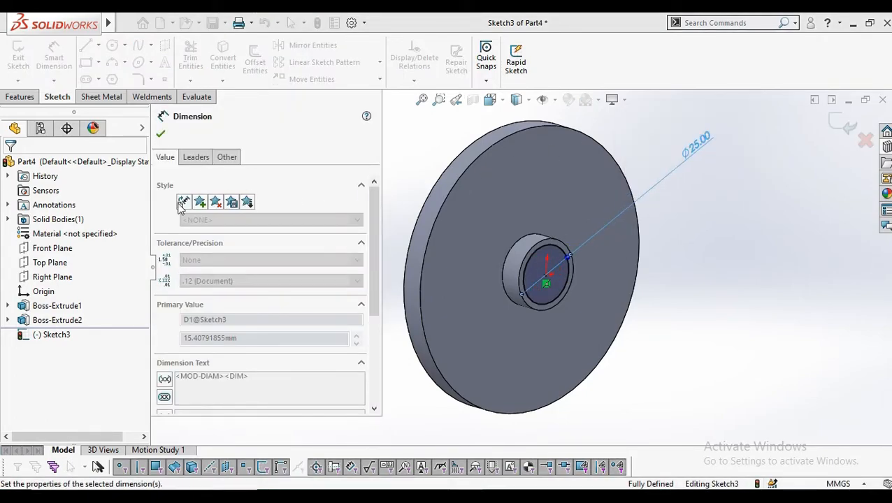
pyautogui.click(160, 136)
# Step: Extrude the 25 mm circle 30 mm outward from the boss to form a merged shaft
pyautogui.click(19, 96)
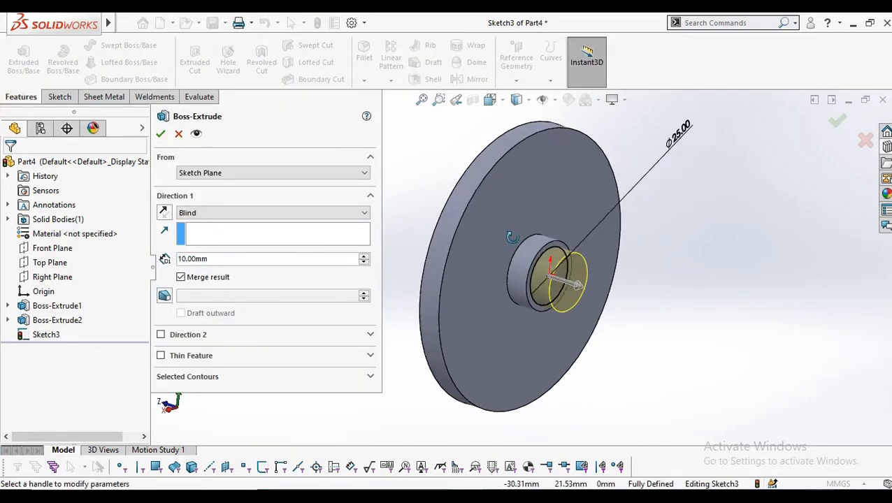
pyautogui.click(363, 257)
pyautogui.click(364, 256)
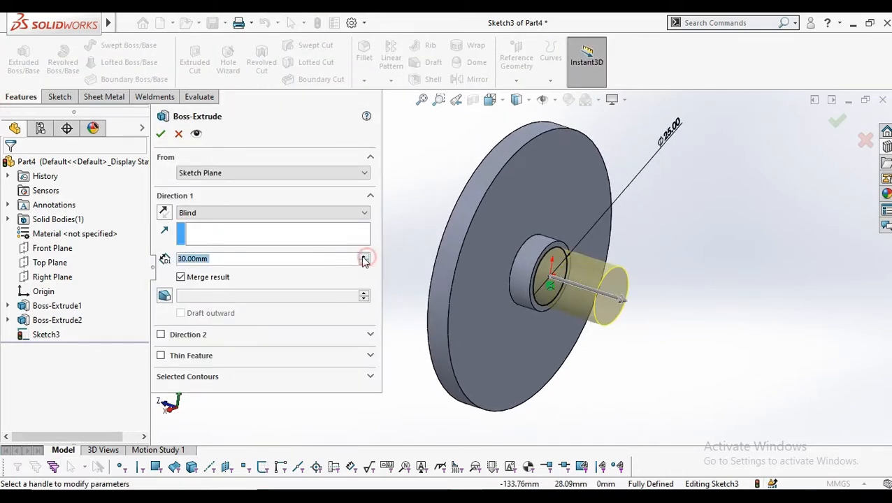
pyautogui.click(160, 134)
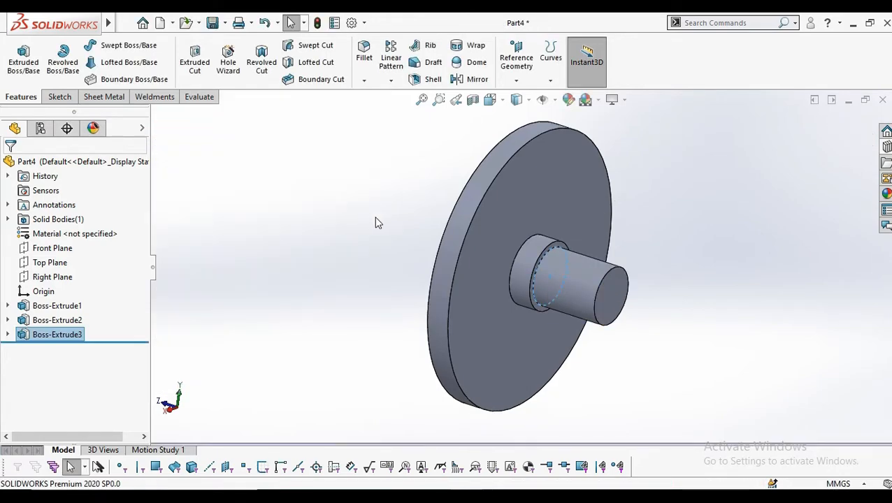
# Step: Start a sketch on the disc's front face and draw a circle overlapping the upper rim, centered vertically above the origin
pyautogui.scroll(3, 478, 220)
pyautogui.moveTo(478, 220); pyautogui.dragTo(559, 223, button='middle')
pyautogui.click(559, 222)
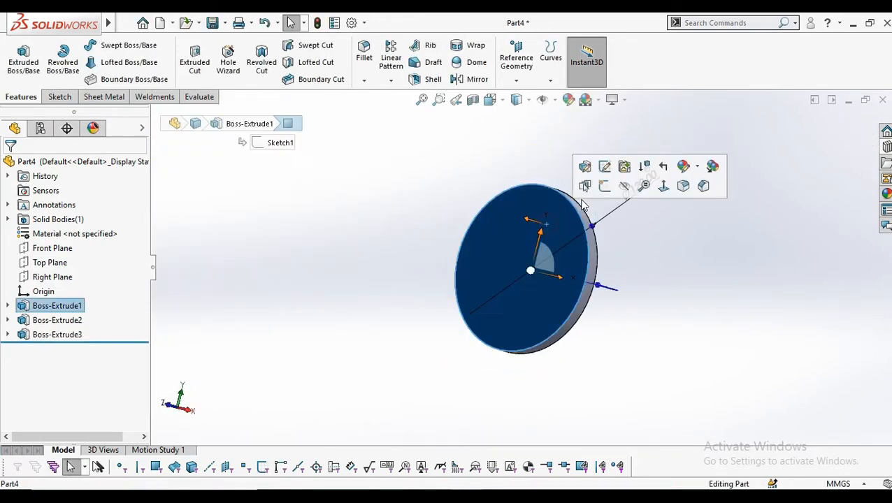
pyautogui.click(600, 187)
pyautogui.click(489, 100)
pyautogui.click(563, 173)
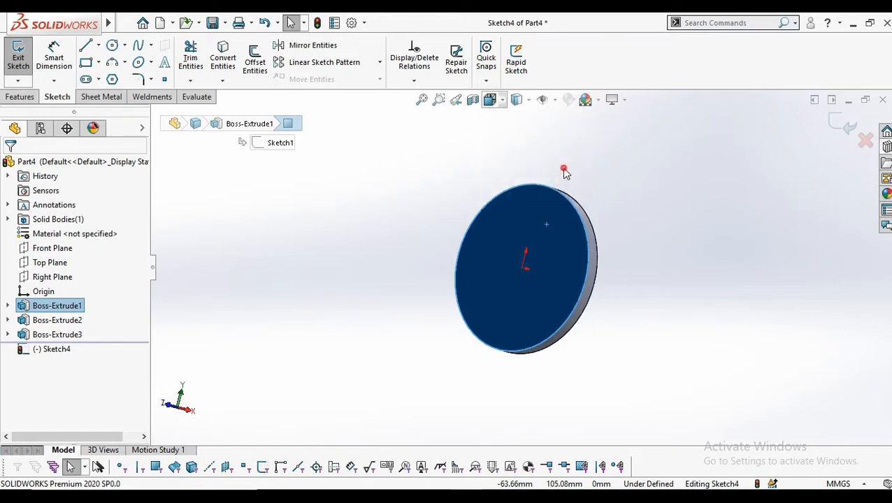
pyautogui.click(113, 45)
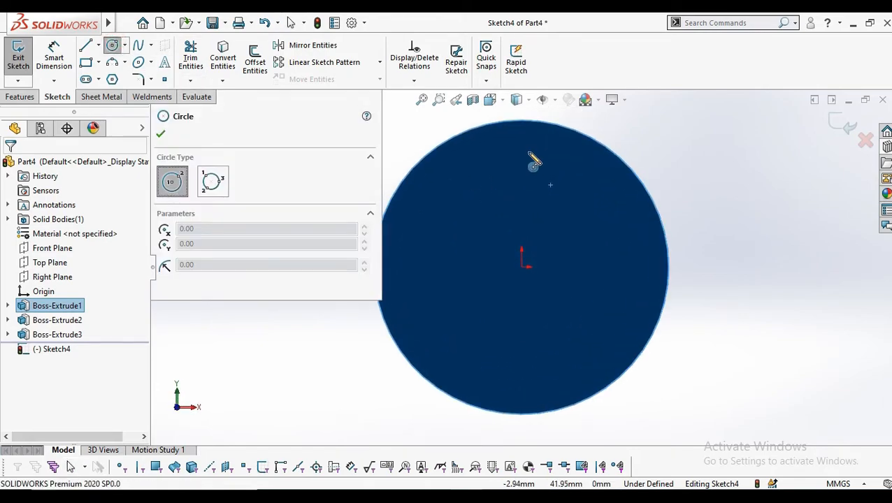
pyautogui.click(521, 144)
pyautogui.click(536, 176)
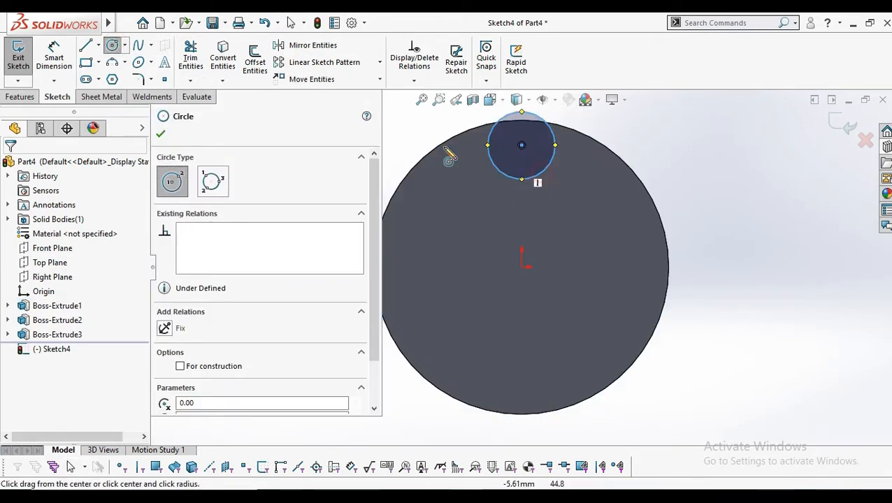
# Step: Dimension the circle near the disc's upper rim and set its diameter to 30 mm
pyautogui.click(161, 136)
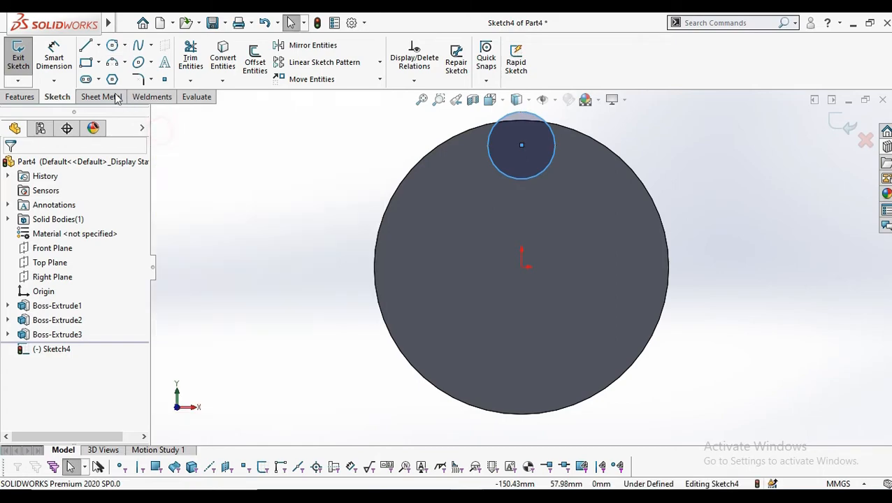
pyautogui.click(56, 56)
pyautogui.click(557, 157)
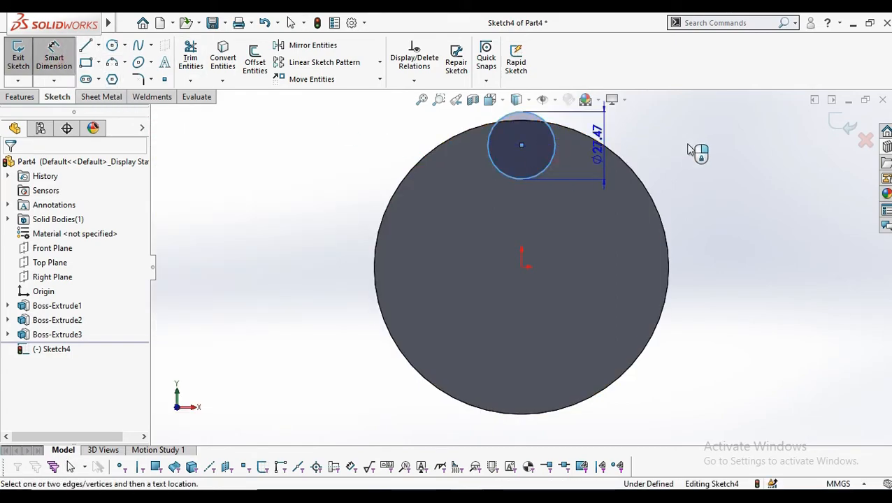
pyautogui.click(731, 142)
pyautogui.write('30')
pyautogui.press('Return')
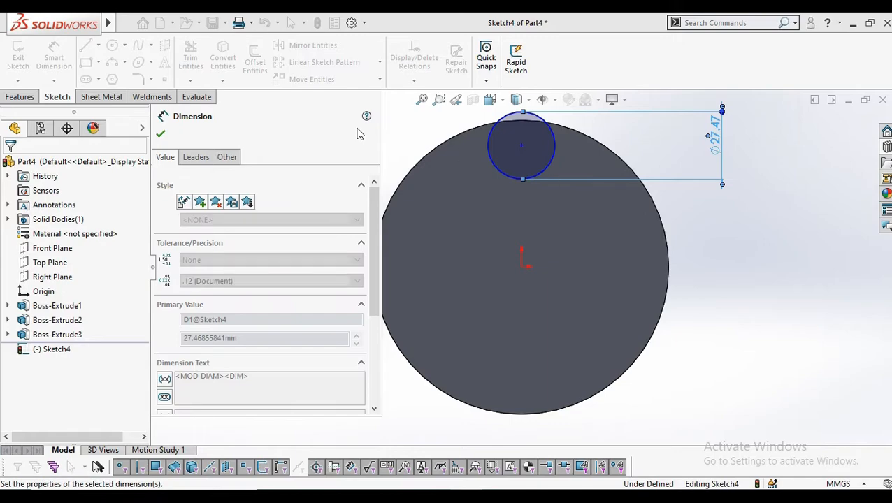
# Step: Dimension the vertical distance between the circle's center and the origin and set it to 40 mm
pyautogui.click(54, 60)
pyautogui.click(55, 61)
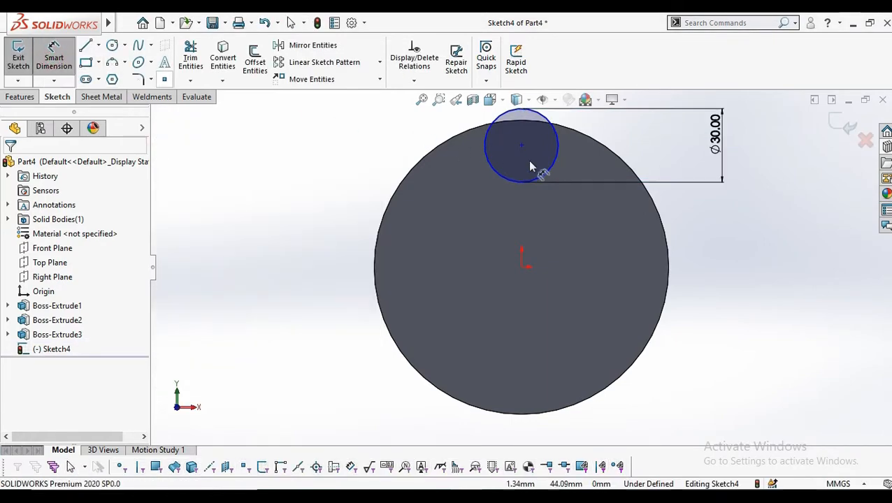
pyautogui.click(522, 268)
pyautogui.click(786, 259)
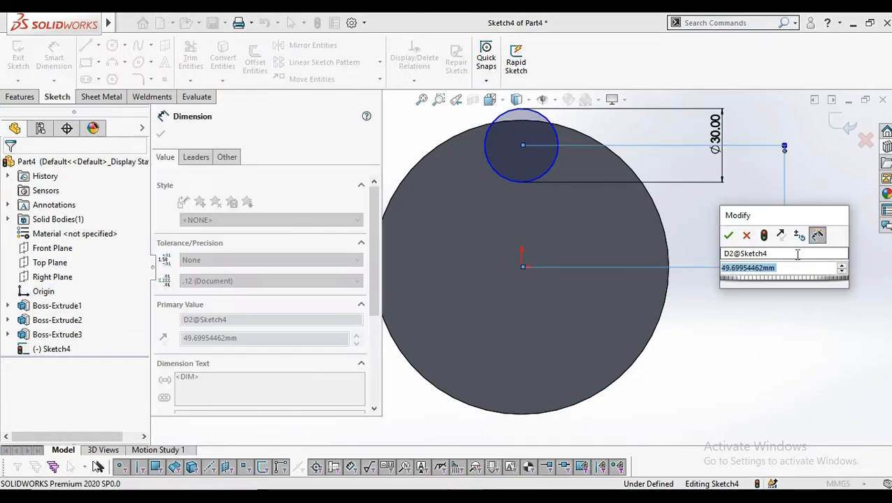
pyautogui.write('40')
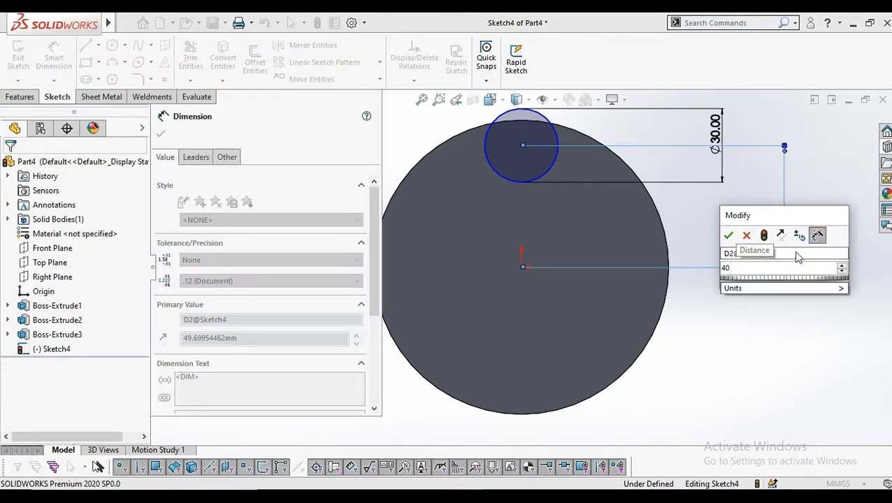
pyautogui.press('Return')
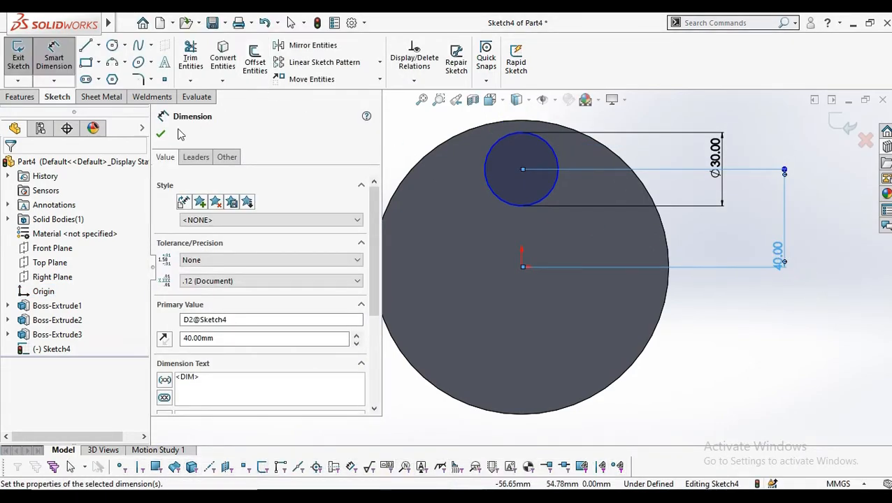
pyautogui.click(162, 134)
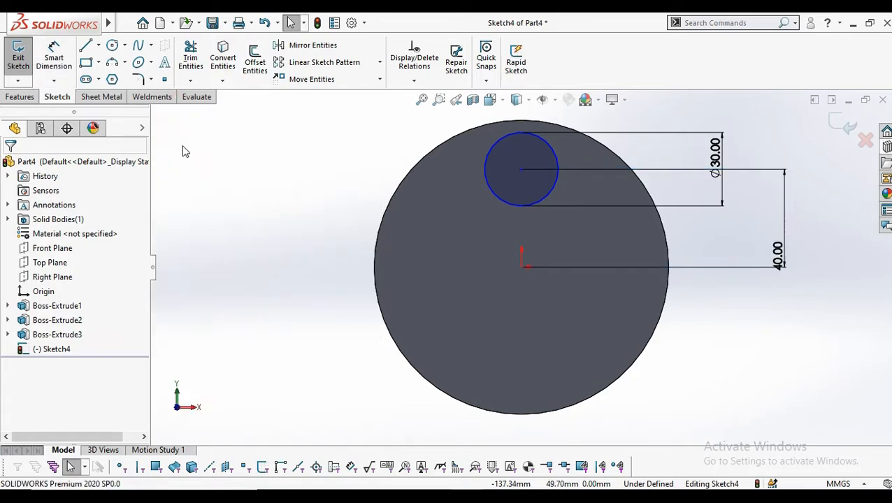
# Step: Extrude the 30 mm circle 10 mm outward from the disc's face as a merged off-center boss
pyautogui.click(21, 96)
pyautogui.click(21, 60)
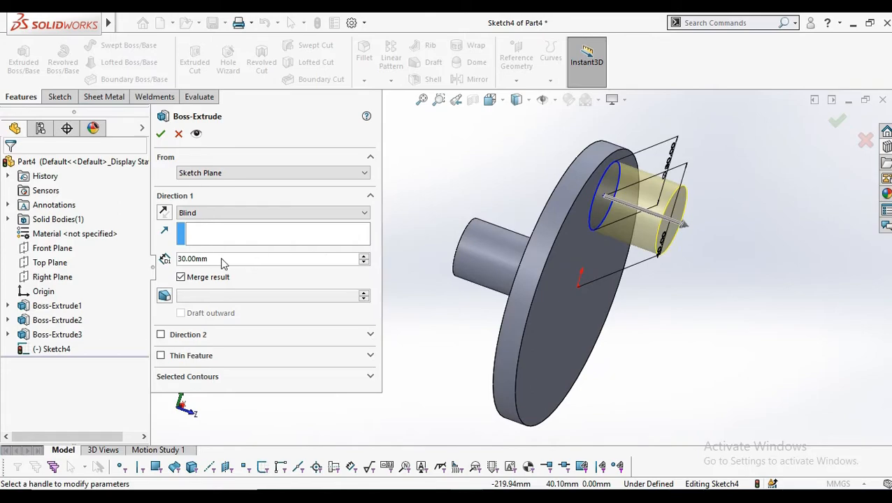
pyautogui.click(224, 259)
pyautogui.write('10')
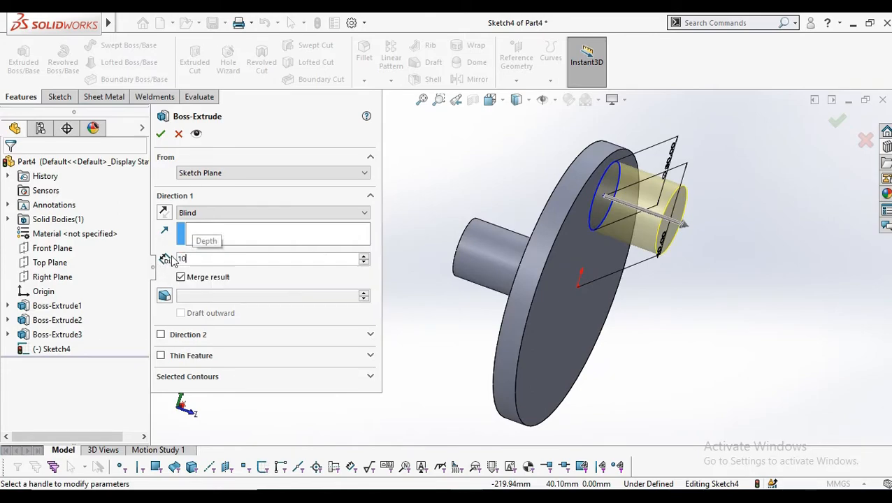
pyautogui.press('Return')
pyautogui.click(160, 135)
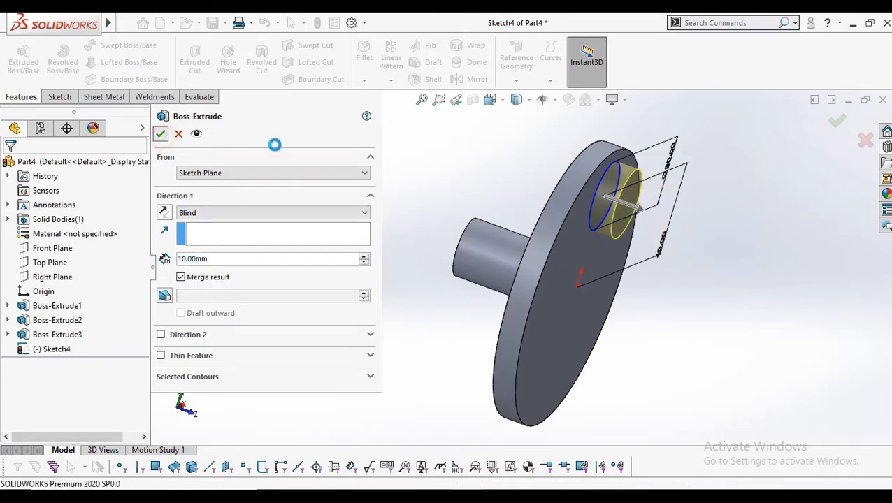
# Step: Start a sketch on the off-center boss's end face and draw a concentric circle about 20.4 mm in diameter
pyautogui.click(586, 220)
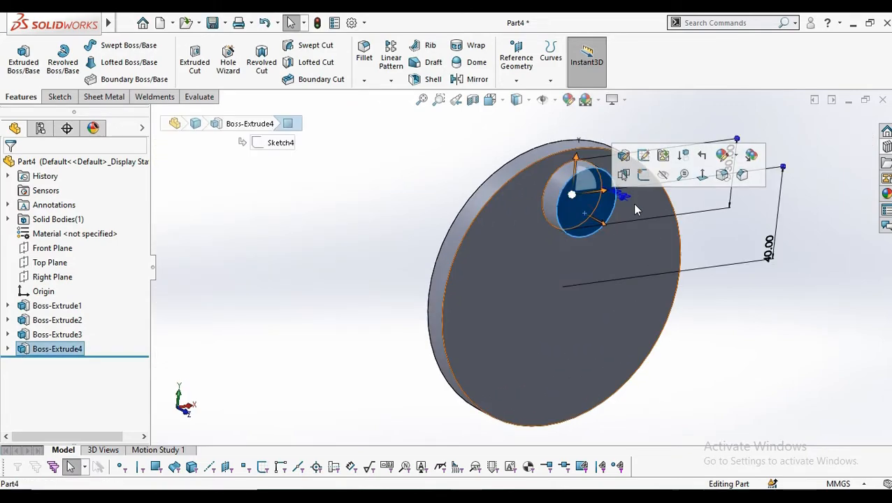
pyautogui.click(643, 175)
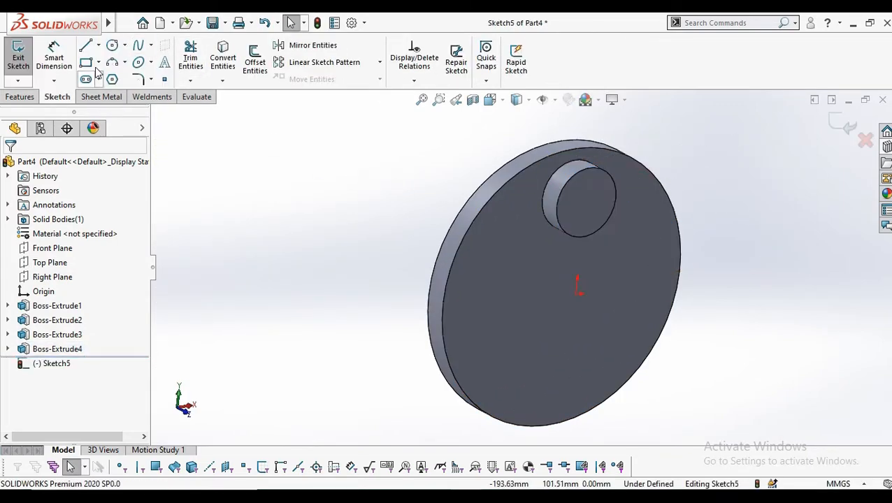
pyautogui.click(112, 46)
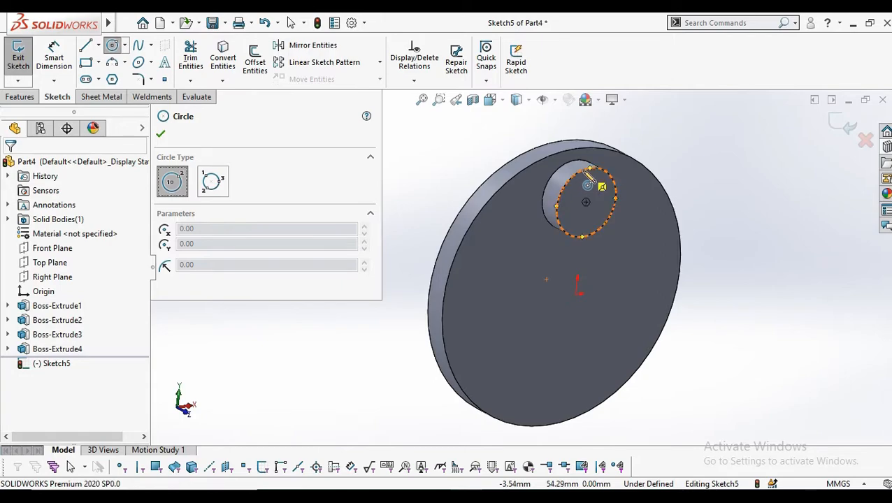
pyautogui.click(586, 203)
pyautogui.click(603, 212)
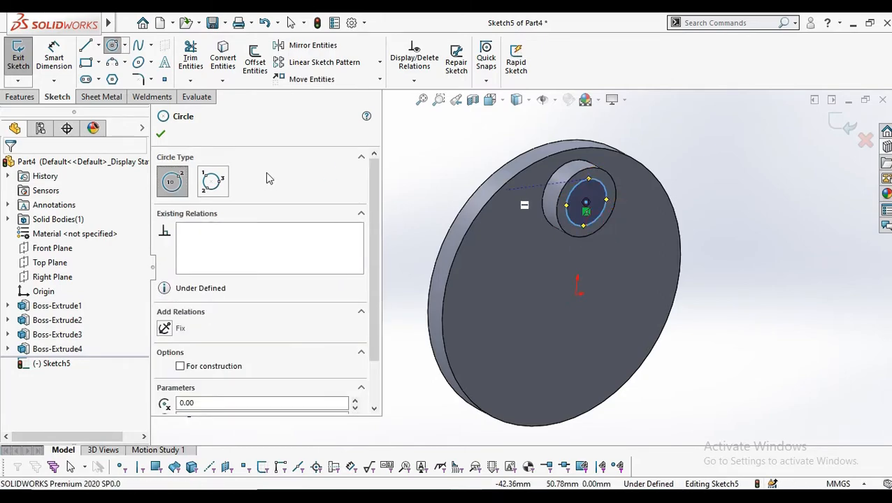
pyautogui.click(160, 135)
# Step: Dimension the circle on the off-center boss's end face and set its diameter to 25 mm
pyautogui.click(59, 63)
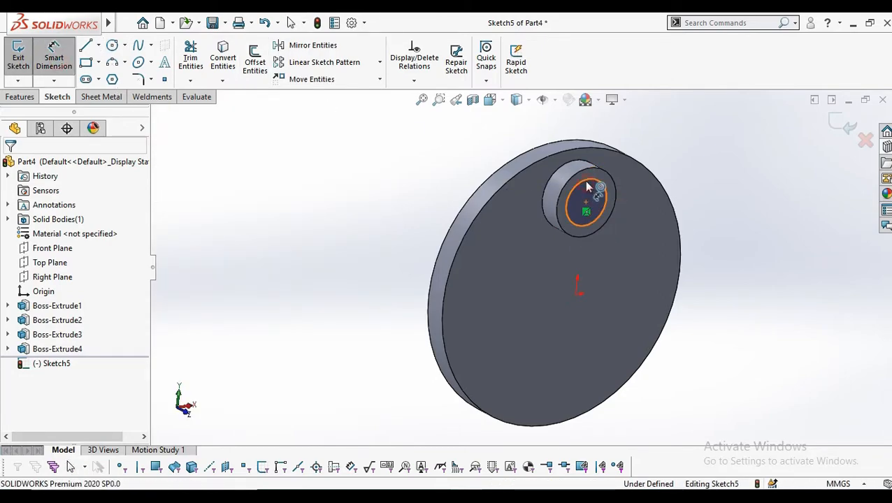
pyautogui.click(587, 187)
pyautogui.click(713, 143)
pyautogui.press('Return')
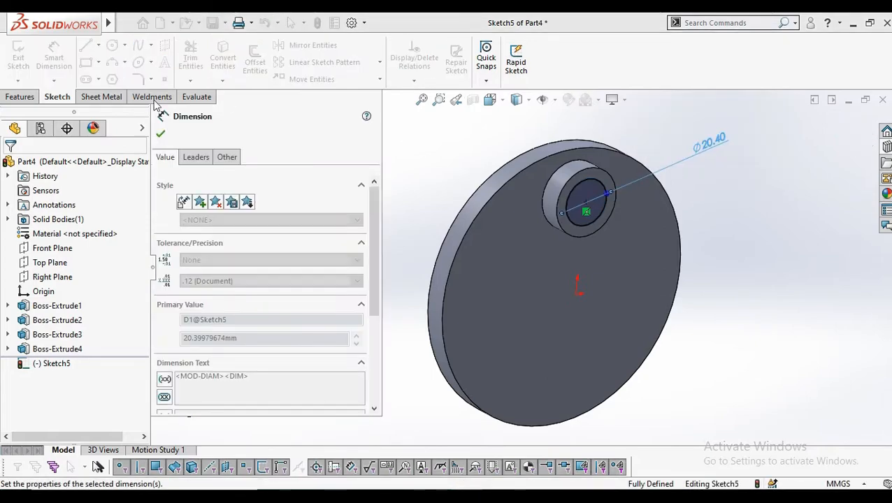
pyautogui.click(160, 134)
# Step: Extrude the 25 mm circle 30 mm outward from the off-center boss as a merged pin
pyautogui.click(21, 97)
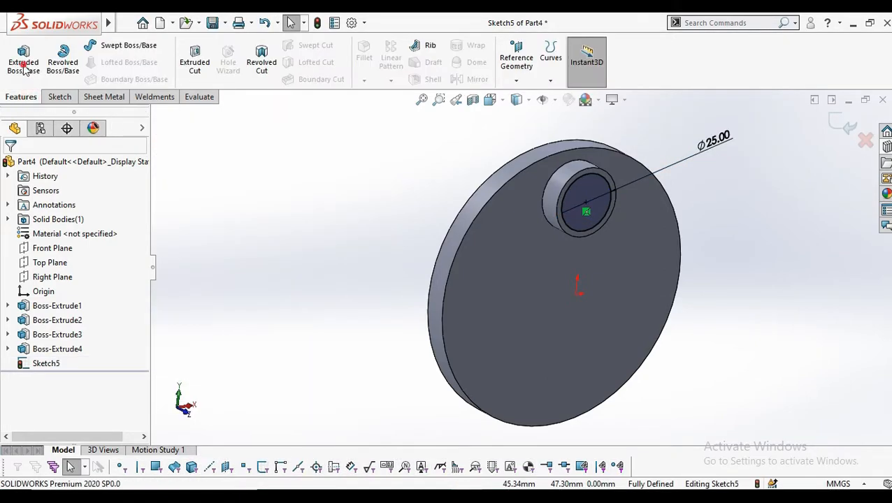
pyautogui.click(24, 65)
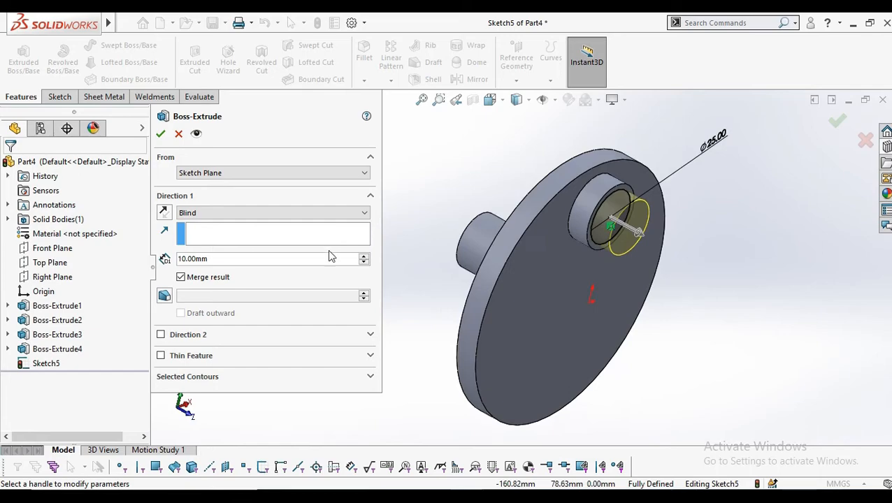
pyautogui.click(364, 256)
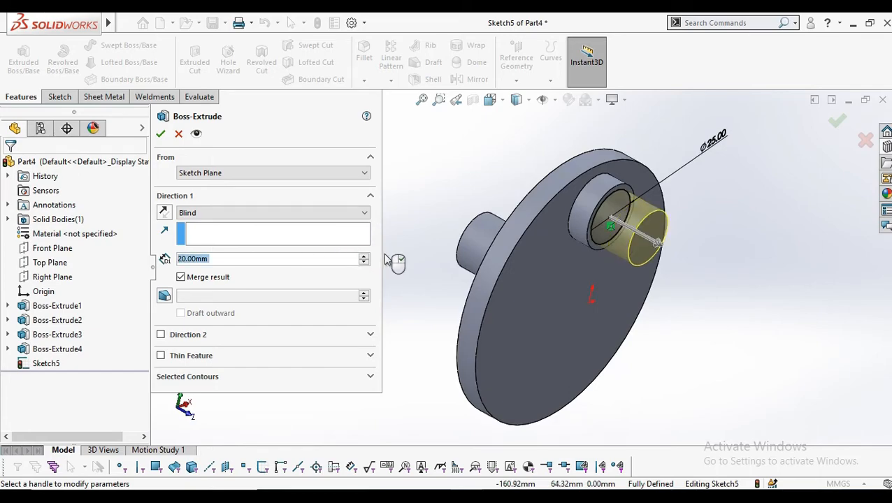
pyautogui.click(364, 257)
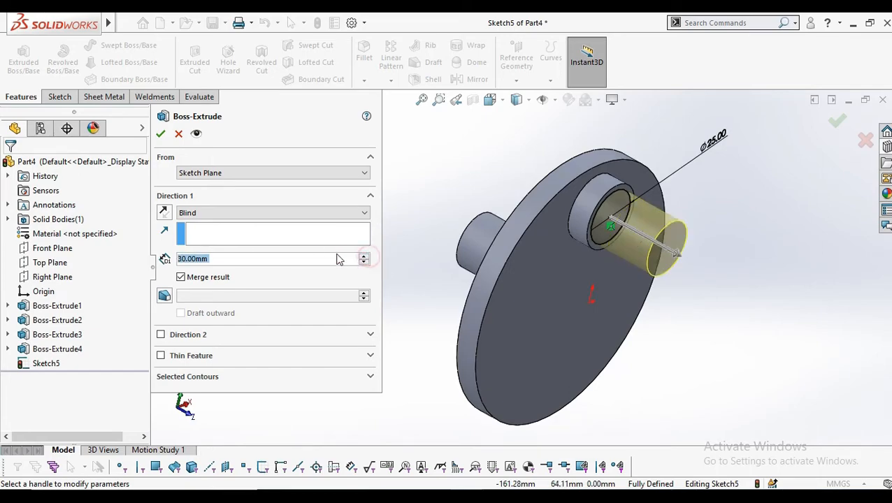
pyautogui.click(163, 133)
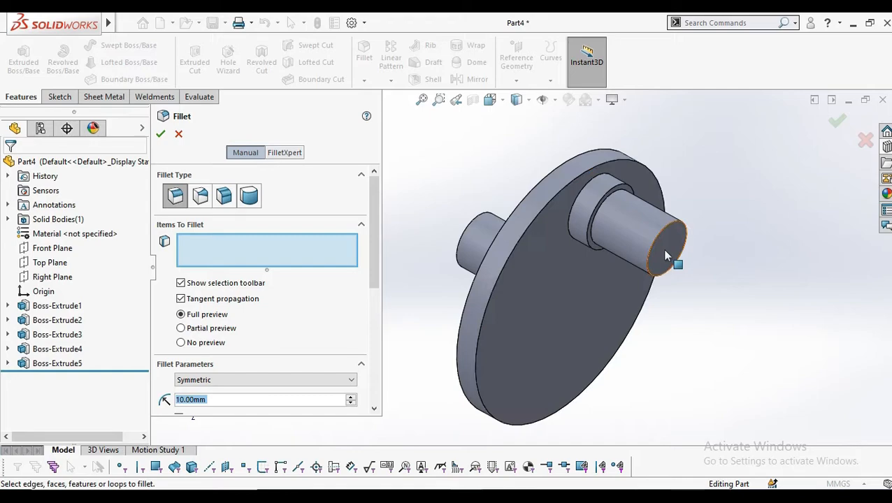
# Step: Fillet the base edges of both bosses where they meet the disc with a symmetric 5 mm radius
pyautogui.scroll(-5, 580, 187)
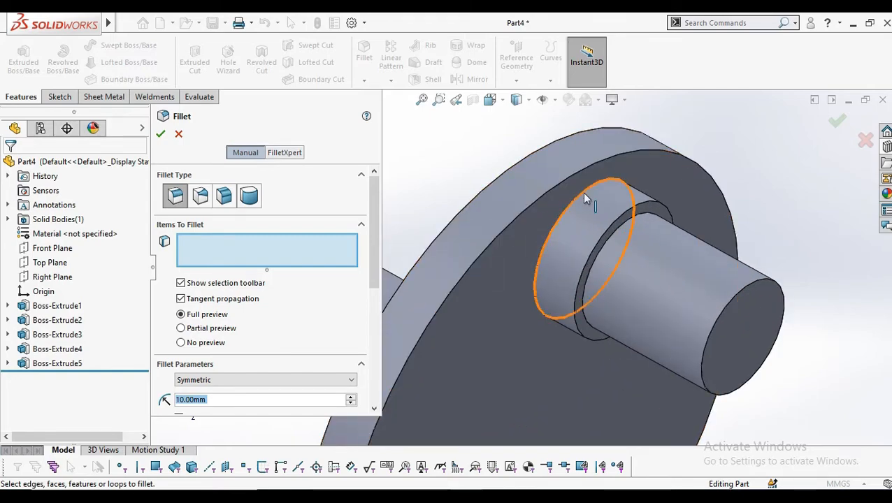
pyautogui.click(583, 198)
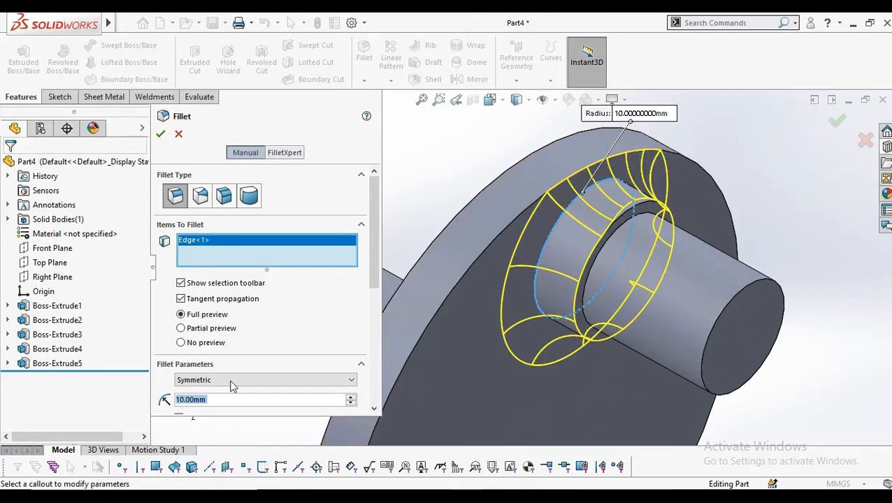
pyautogui.write('5')
pyautogui.press('Return')
pyautogui.scroll(2, 514, 216)
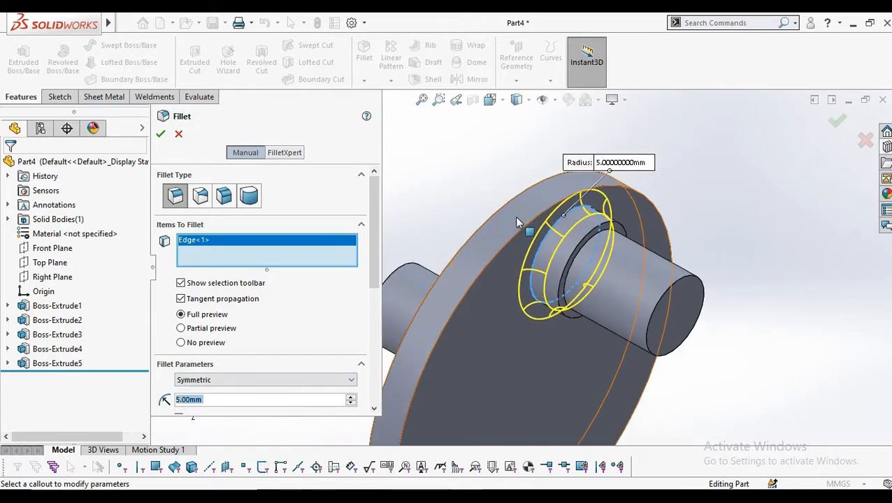
pyautogui.moveTo(517, 338); pyautogui.dragTo(487, 350, button='middle')
pyautogui.click(487, 349)
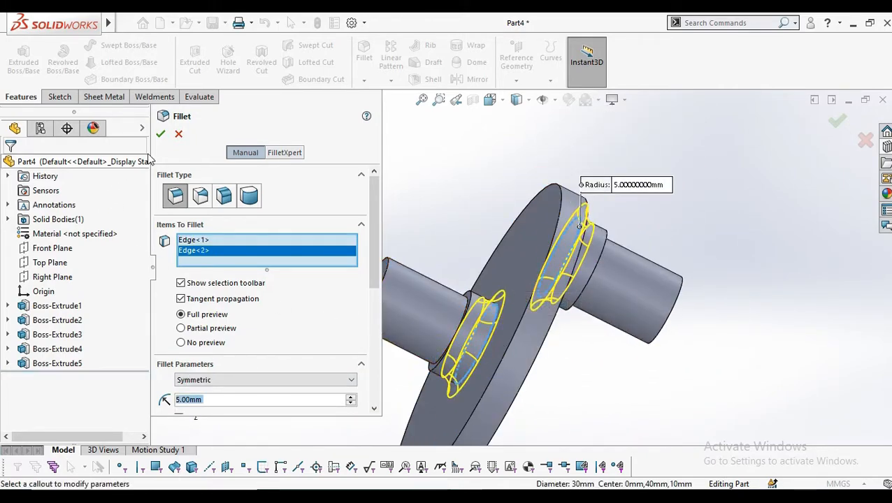
pyautogui.click(161, 136)
pyautogui.scroll(3, 515, 248)
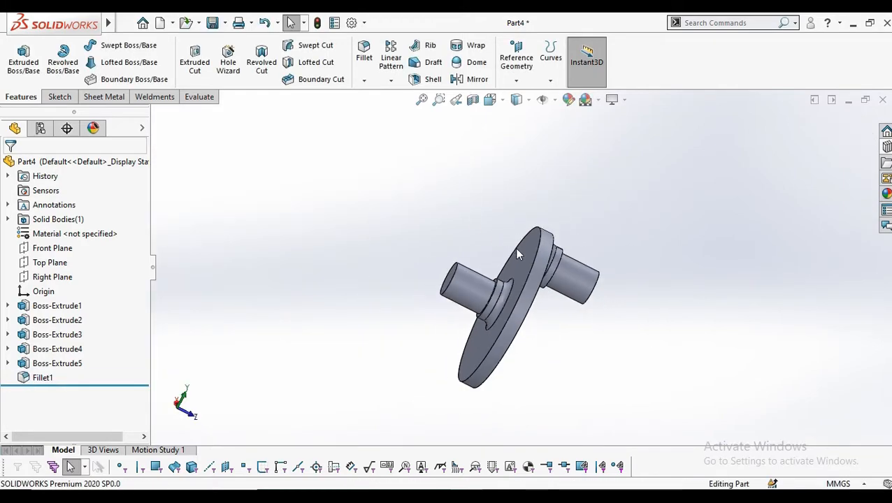
pyautogui.moveTo(514, 248); pyautogui.dragTo(401, 212, button='middle')
pyautogui.moveTo(462, 240); pyautogui.dragTo(497, 260, button='middle')
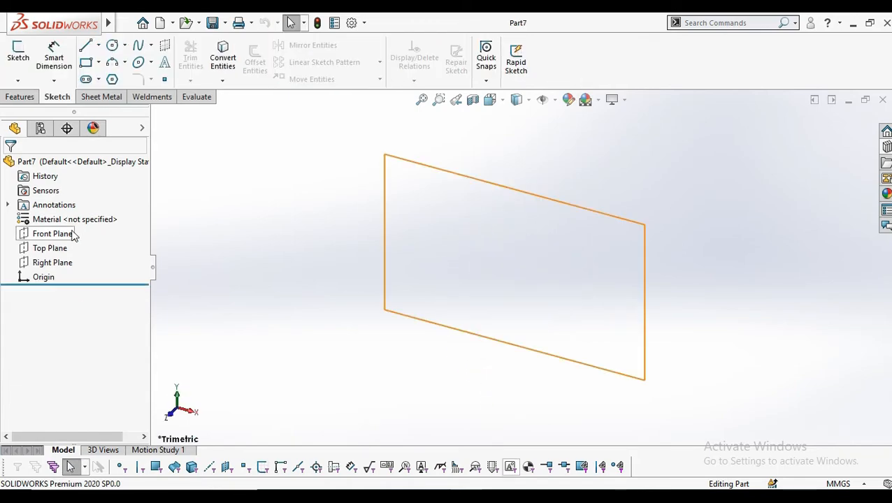
# Step: Start a sketch on the Front Plane of the new part and activate the Straight Slot tool
pyautogui.click(73, 232)
pyautogui.click(82, 212)
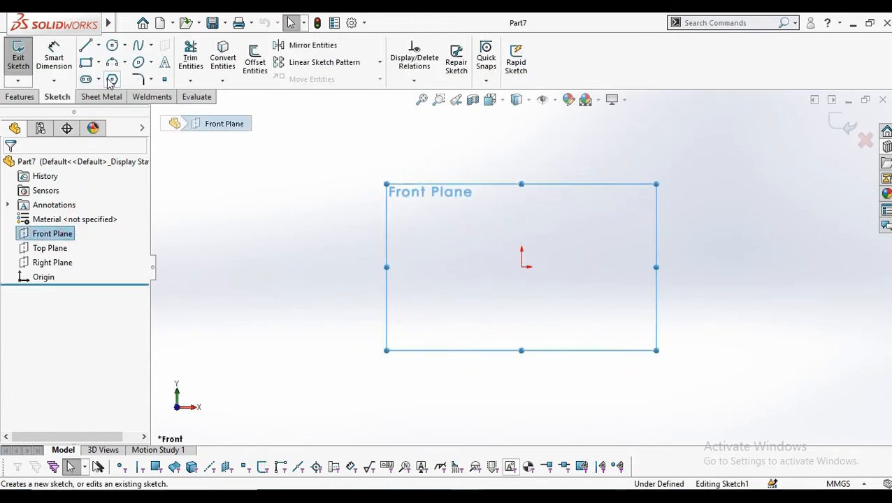
pyautogui.click(85, 80)
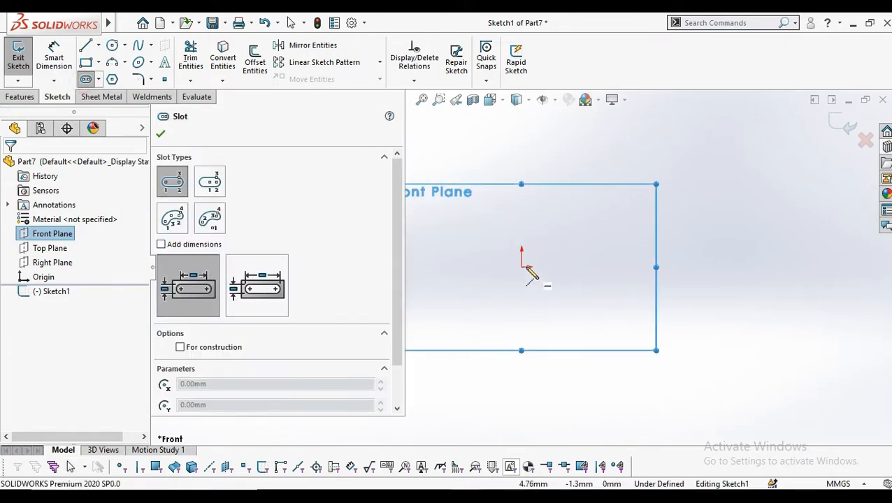
# Step: Sketch a vertical straight slot upward from the origin, about 88 mm between centers with about 30 mm end radii
pyautogui.click(522, 267)
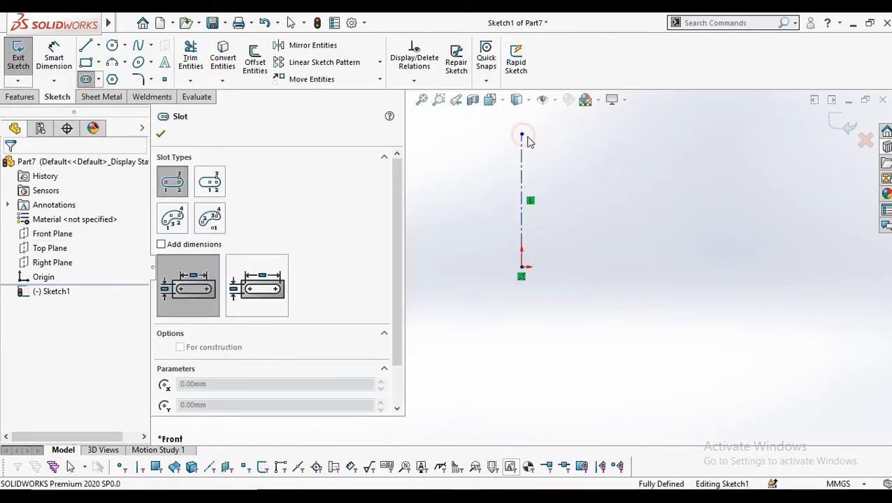
pyautogui.click(527, 142)
pyautogui.click(573, 160)
pyautogui.rightClick(574, 160)
pyautogui.click(592, 165)
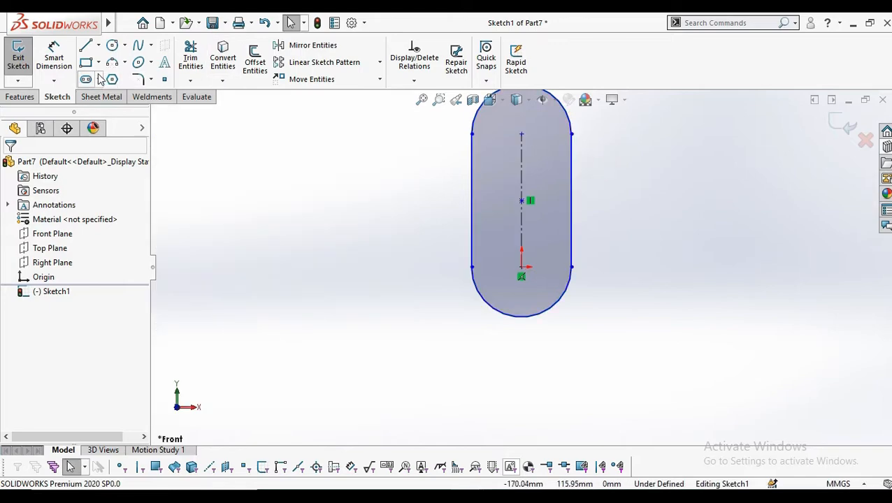
# Step: Dimension the slot's center-to-center length and set it to 80 mm
pyautogui.click(54, 57)
pyautogui.click(519, 185)
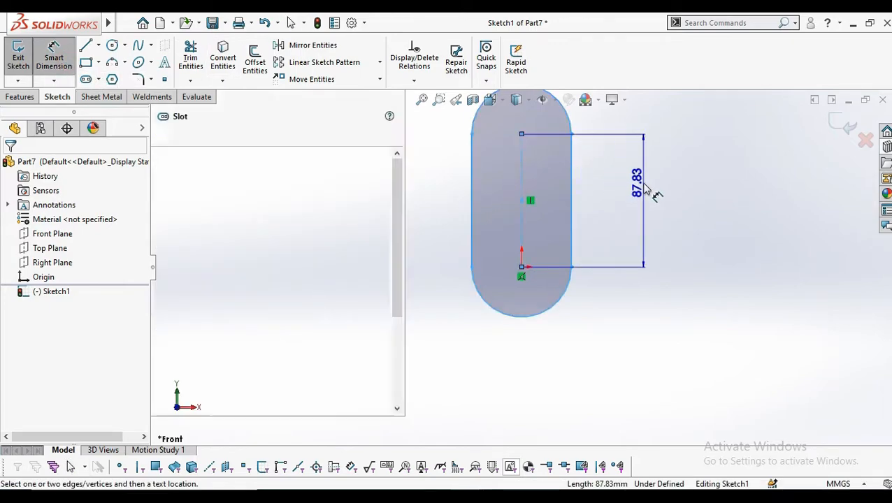
pyautogui.click(649, 187)
pyautogui.write('80')
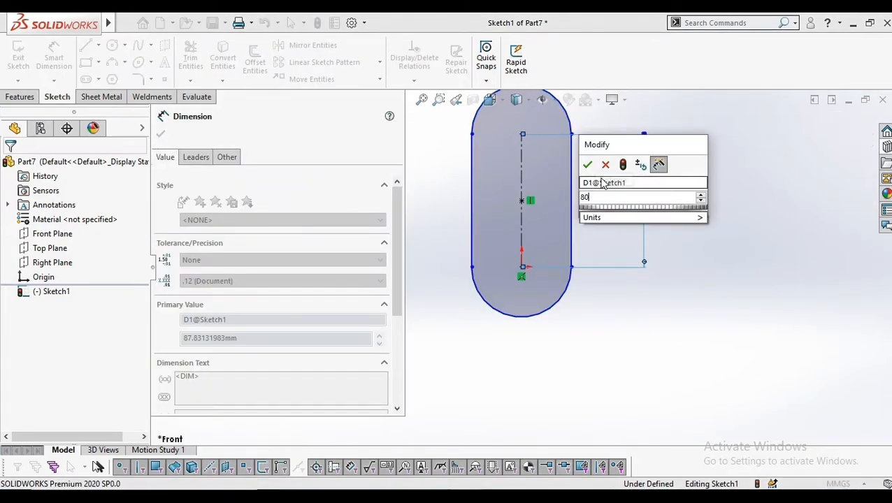
pyautogui.press('Return')
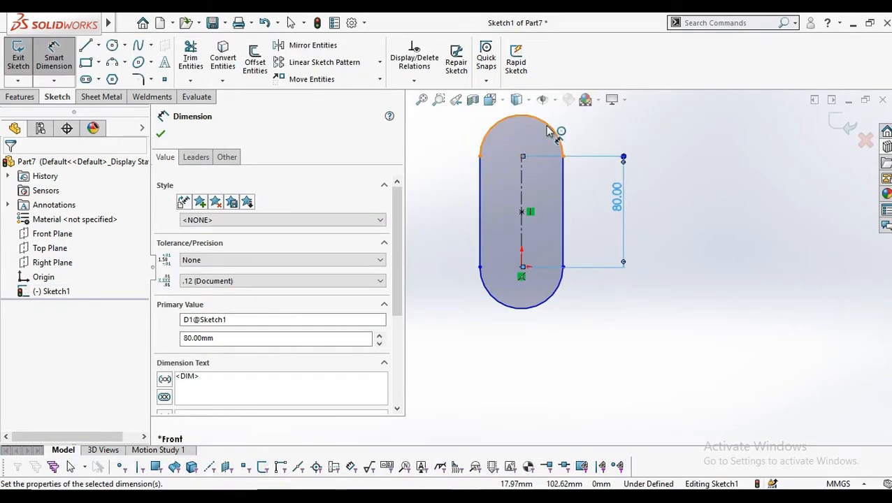
# Step: Dimension the slot's upper end arc and set its radius to 12.5 mm
pyautogui.click(548, 131)
pyautogui.click(640, 134)
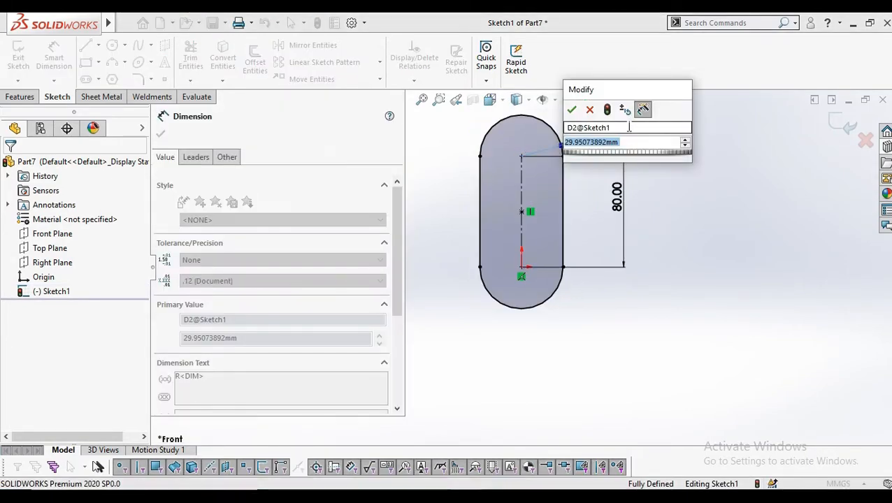
pyautogui.write('12.5')
pyautogui.press('Return')
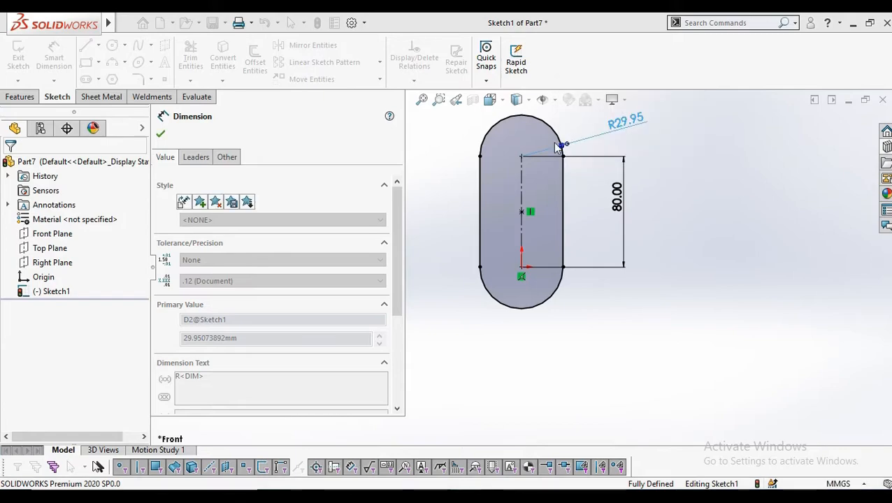
pyautogui.press('Escape')
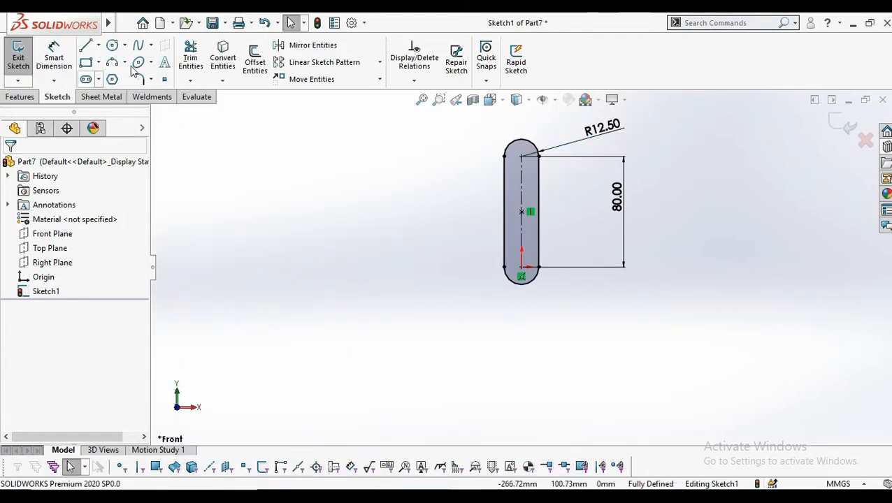
# Step: Offset the whole slot outline outward by 10 mm with dimensions added
pyautogui.click(260, 53)
pyautogui.click(512, 155)
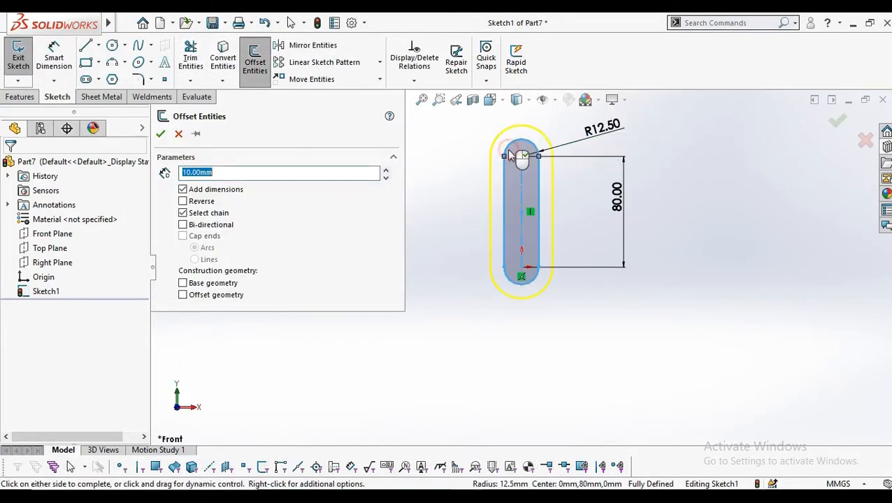
pyautogui.click(160, 135)
# Step: Extrude the ring between the two slot outlines as a blind boss 20 mm deep
pyautogui.click(20, 97)
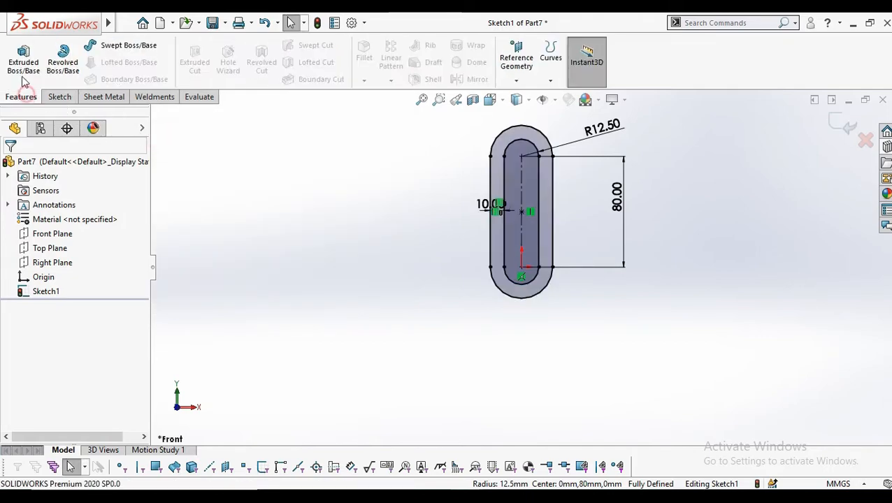
pyautogui.click(25, 62)
pyautogui.write('20')
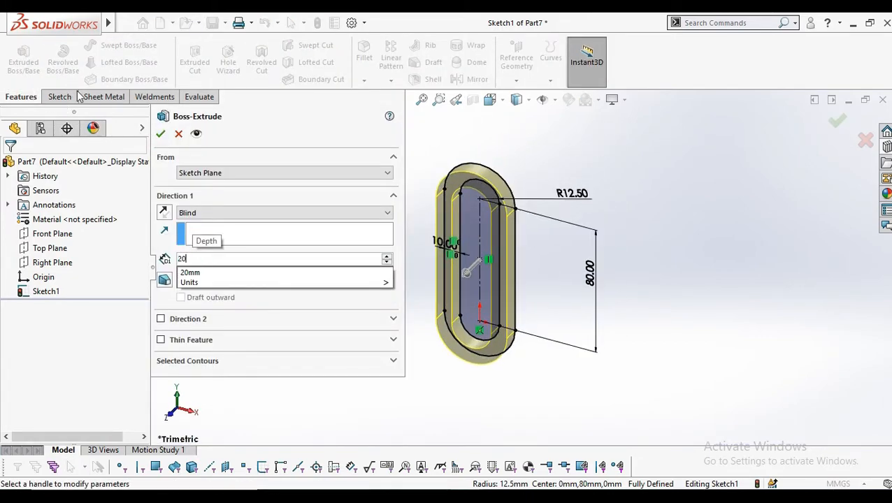
pyautogui.press('Return')
pyautogui.click(161, 134)
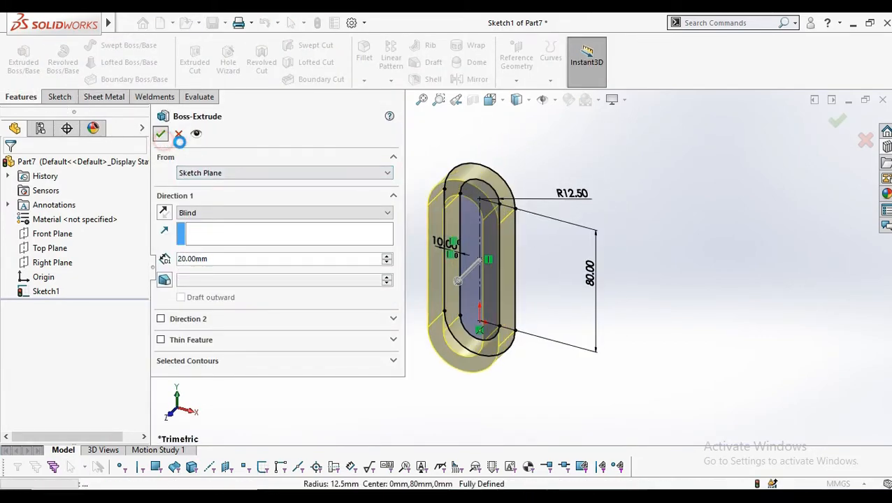
# Step: Start a sketch on the ring's flat outer side face facing positive X and view it from the right
pyautogui.click(509, 283)
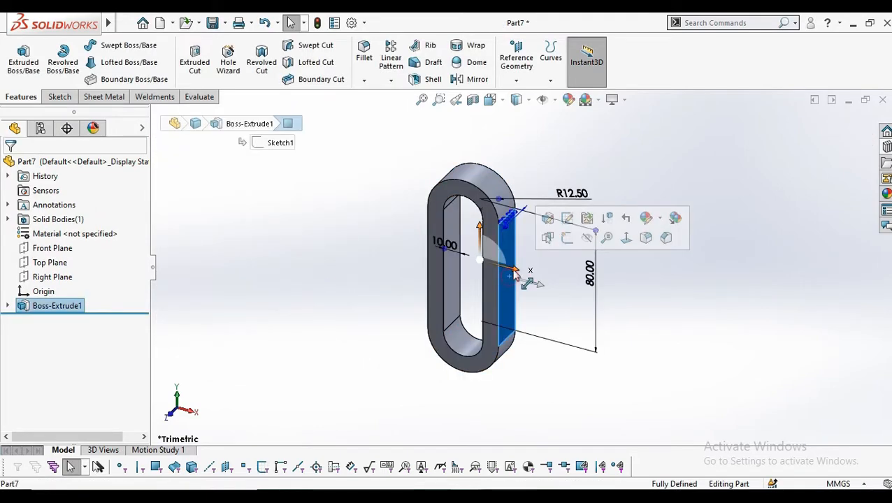
pyautogui.click(551, 236)
pyautogui.click(491, 99)
pyautogui.click(565, 173)
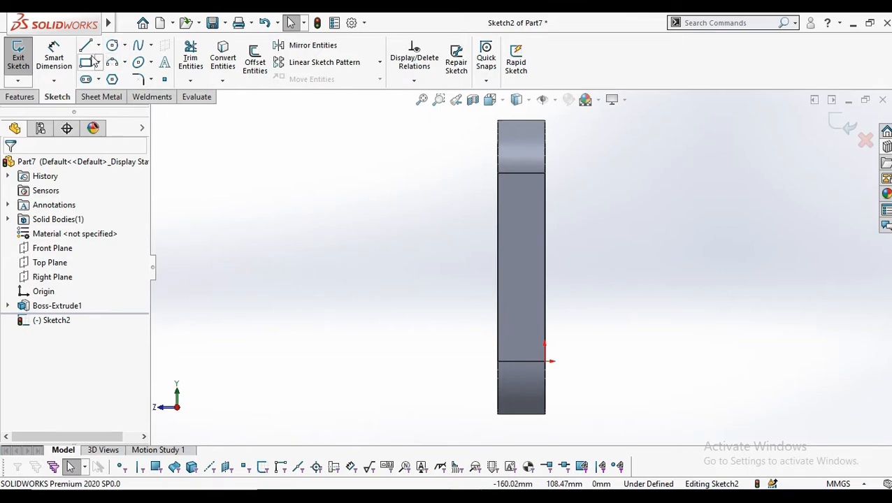
# Step: Draw a horizontal centerline across the full width of the side face, joining the midpoints of its vertical edges
pyautogui.click(97, 62)
pyautogui.click(98, 46)
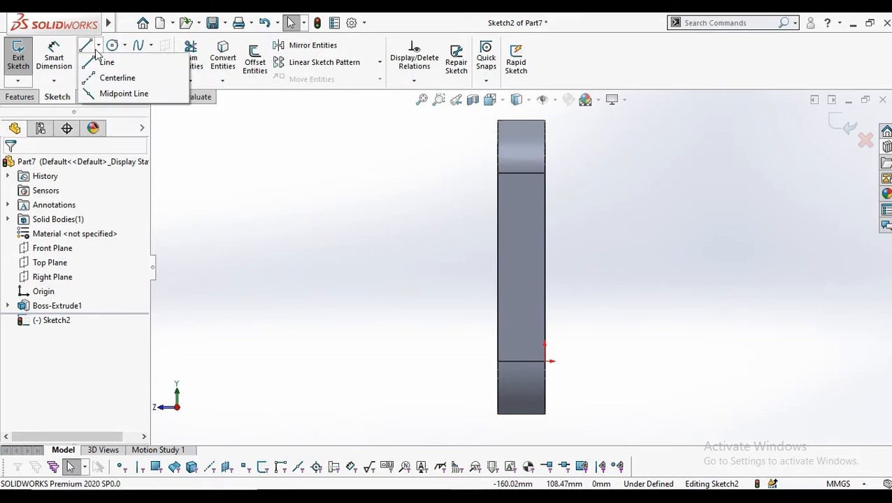
pyautogui.click(108, 77)
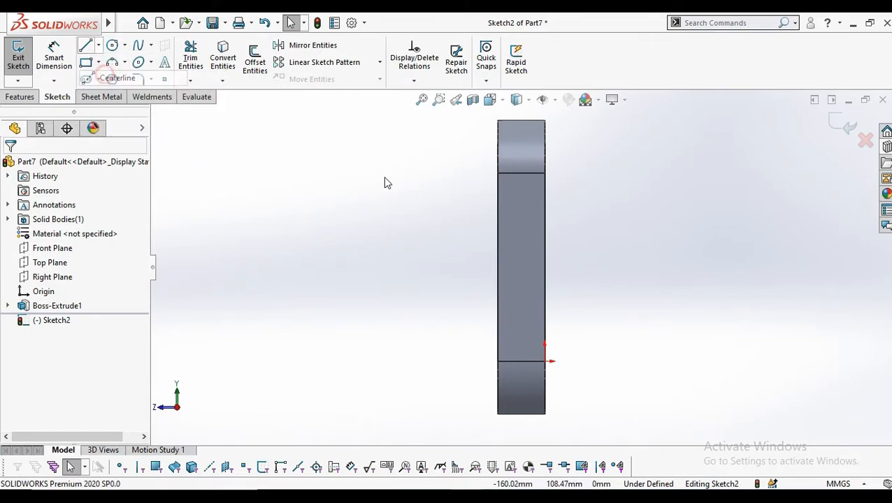
pyautogui.click(544, 268)
pyautogui.click(498, 267)
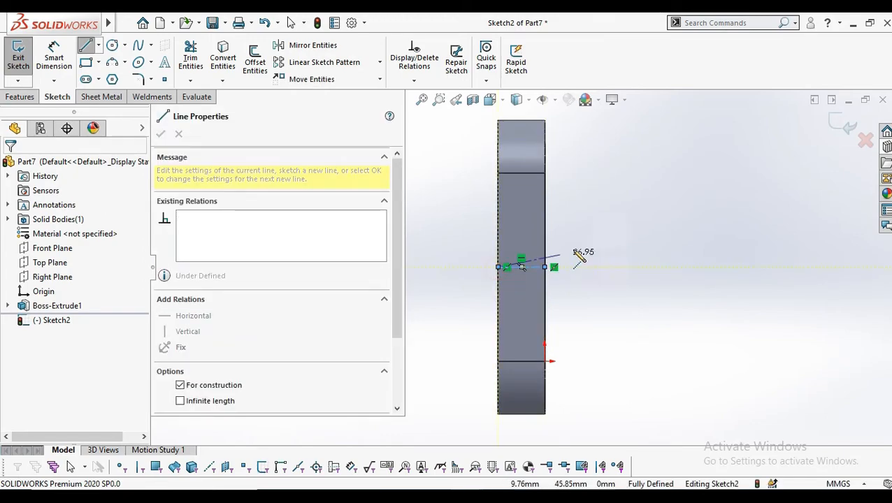
pyautogui.rightClick(580, 253)
pyautogui.click(616, 258)
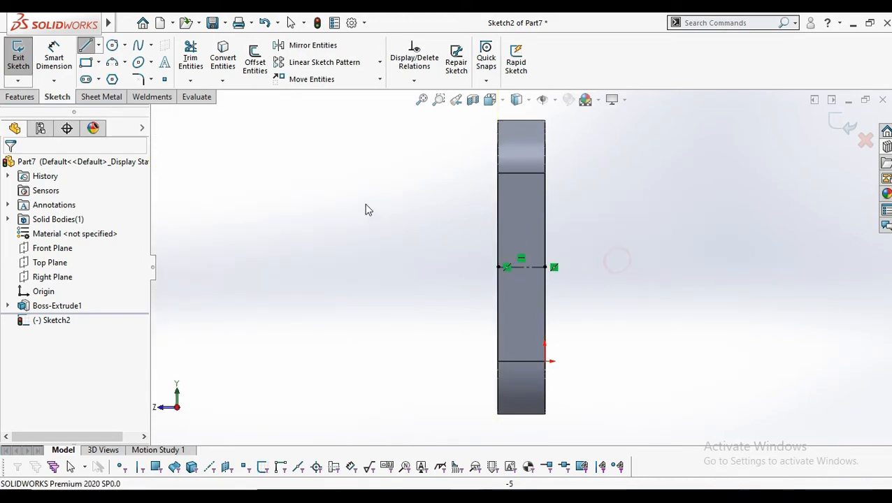
# Step: Sketch a center rectangle on the centerline's midpoint, spanning the face's width and about 24 mm high
pyautogui.click(100, 63)
pyautogui.click(126, 93)
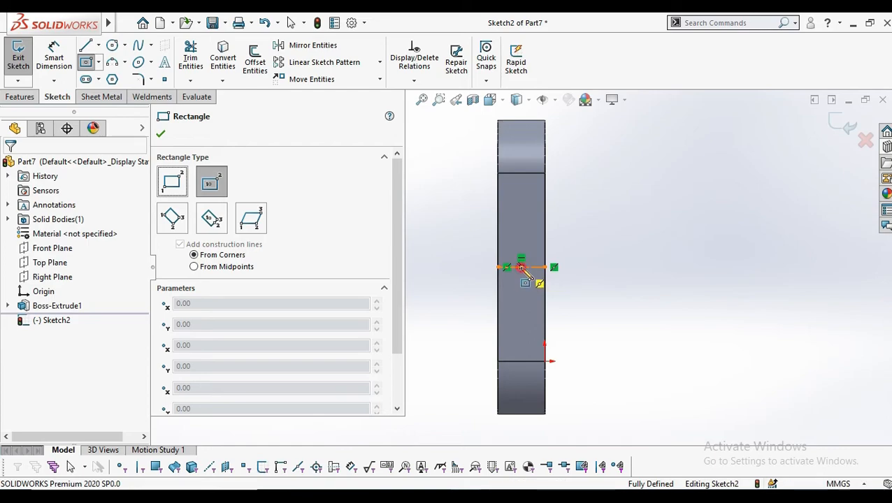
pyautogui.click(520, 267)
pyautogui.click(547, 240)
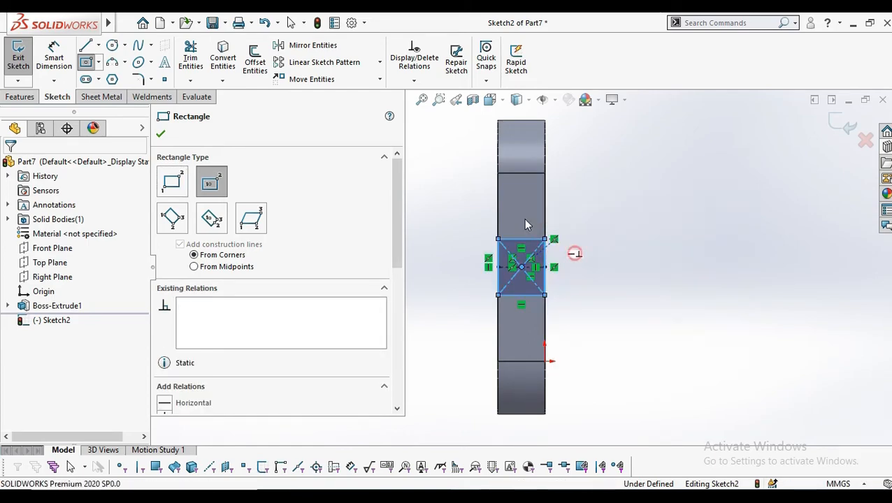
pyautogui.press('Escape')
# Step: Dimension the rectangle's vertical side and set its height to 20 mm
pyautogui.click(66, 64)
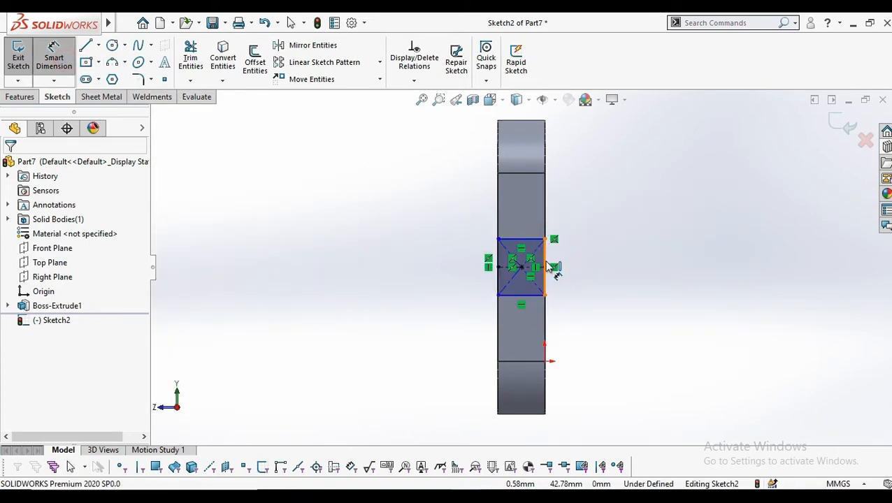
pyautogui.click(546, 267)
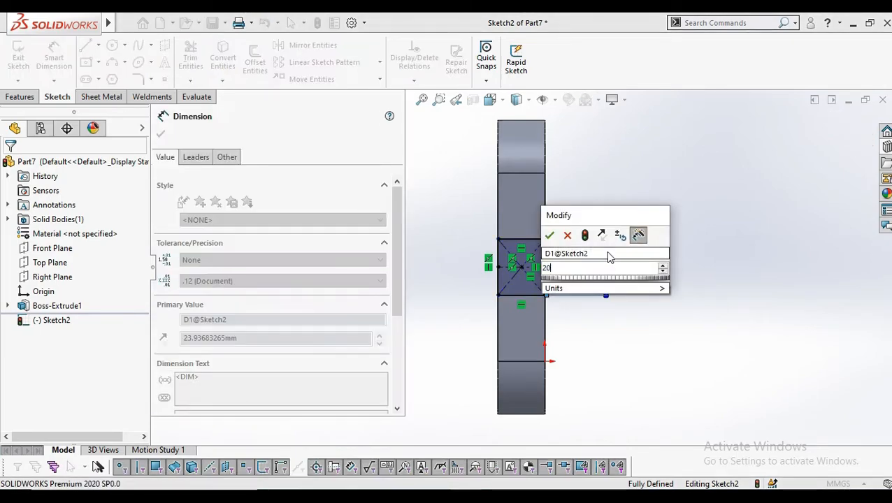
pyautogui.write('20')
pyautogui.press('Return')
pyautogui.click(160, 135)
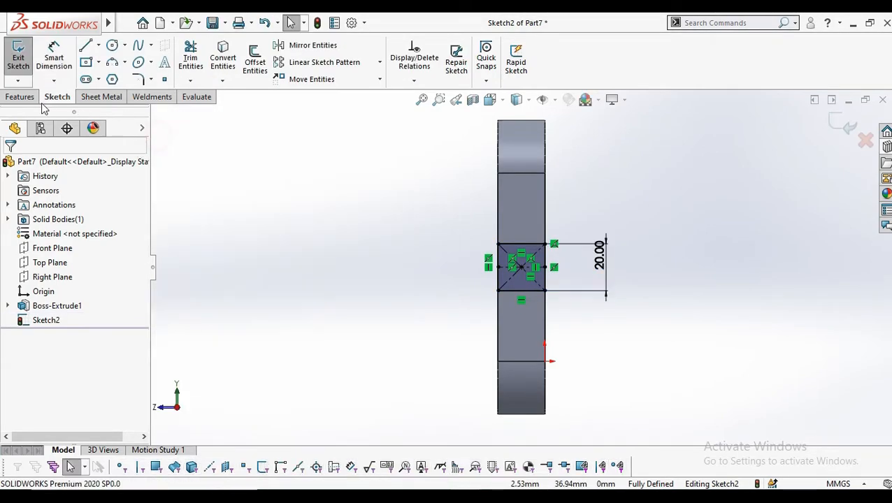
# Step: Extrude the rectangle outward from the ring as a blind, merged arm 100 mm long
pyautogui.click(27, 98)
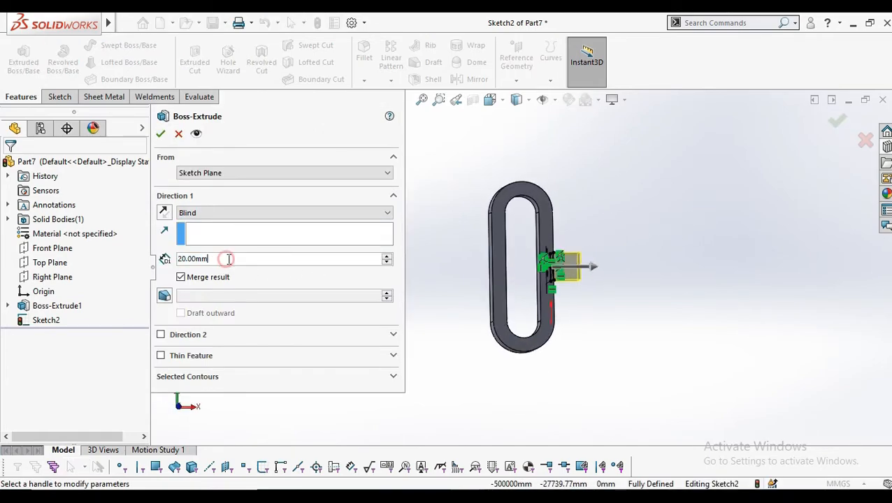
pyautogui.write('100')
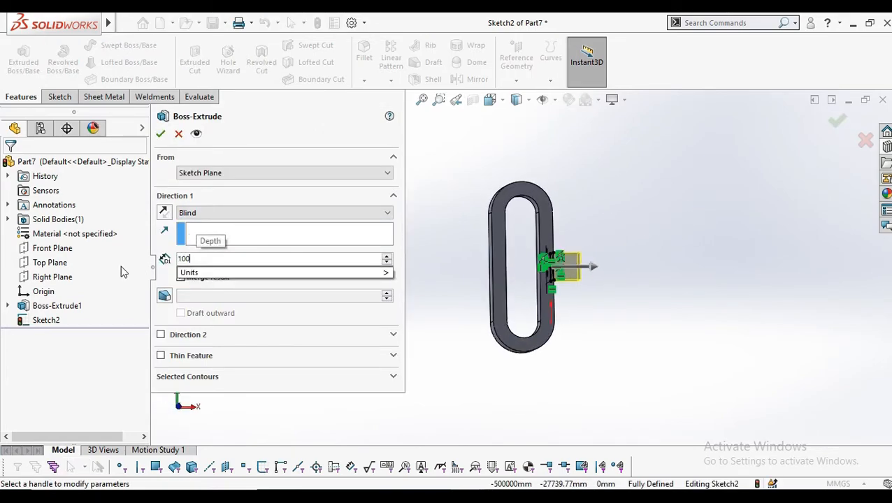
pyautogui.press('Return')
pyautogui.click(160, 133)
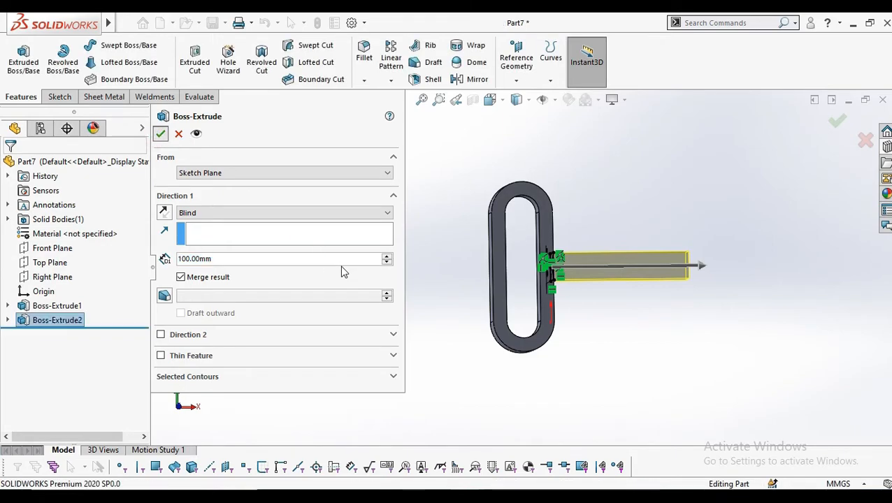
# Step: Mirror the extruded arm feature about the Right Plane to the opposite side of the ring
pyautogui.moveTo(413, 252); pyautogui.dragTo(466, 128, button='middle')
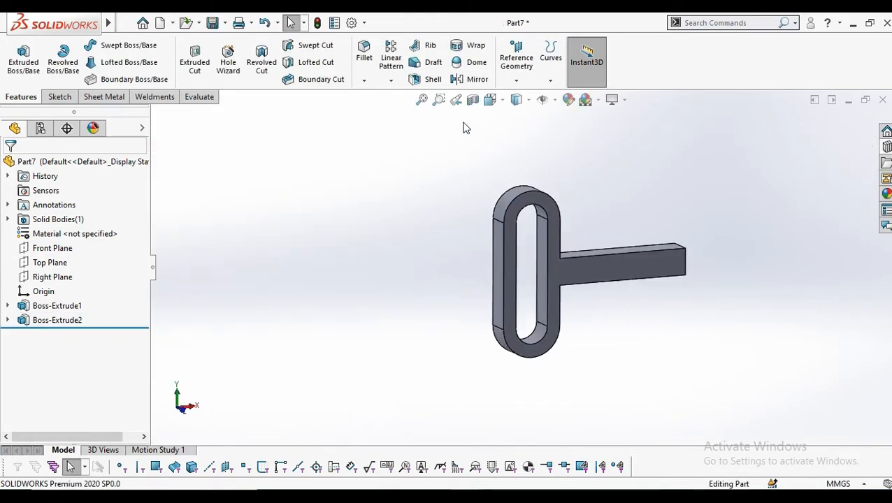
pyautogui.click(473, 80)
pyautogui.scroll(3, 445, 249)
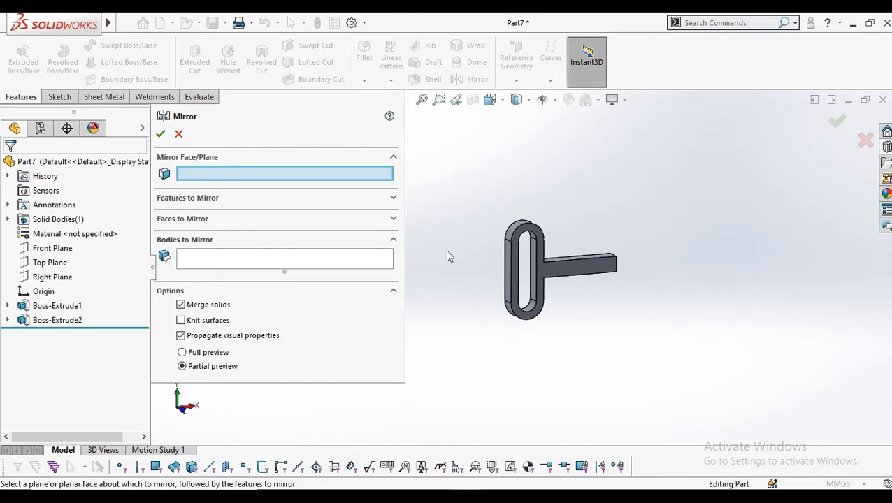
pyautogui.click(65, 277)
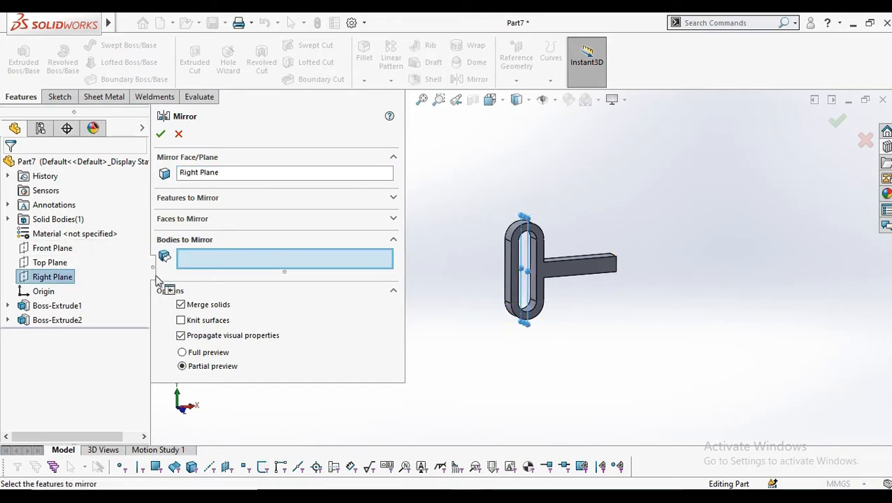
pyautogui.click(180, 200)
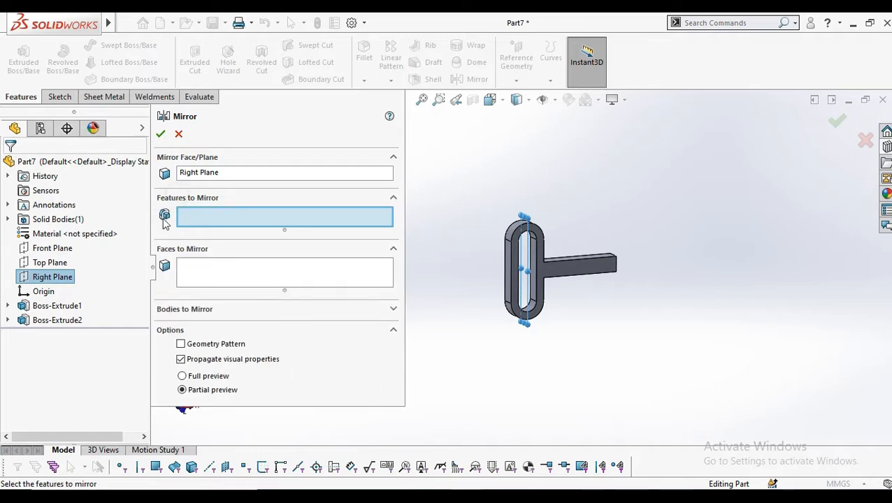
pyautogui.click(67, 321)
pyautogui.click(160, 133)
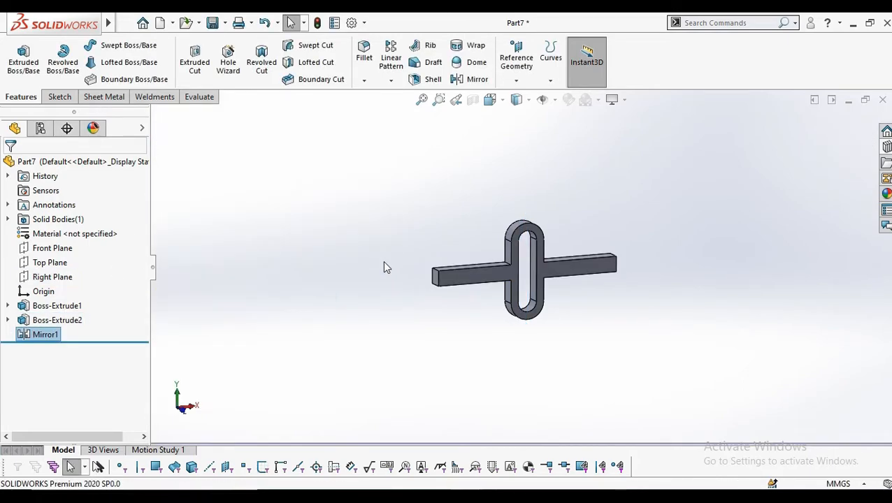
# Step: Start a sketch on the underside face of the mirrored arm and view it from the bottom
pyautogui.moveTo(450, 299); pyautogui.dragTo(487, 278, button='middle')
pyautogui.click(489, 280)
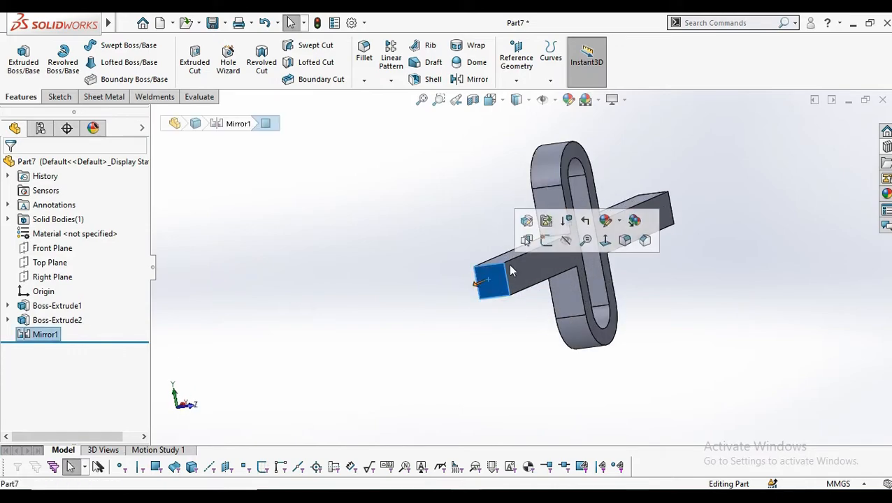
pyautogui.moveTo(522, 324); pyautogui.dragTo(508, 187, button='middle')
pyautogui.click(508, 183)
pyautogui.click(563, 142)
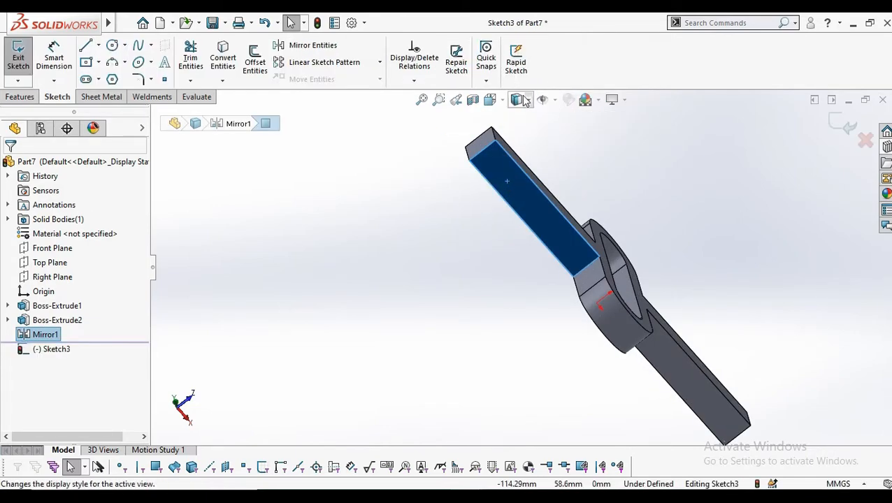
pyautogui.click(503, 102)
pyautogui.click(556, 171)
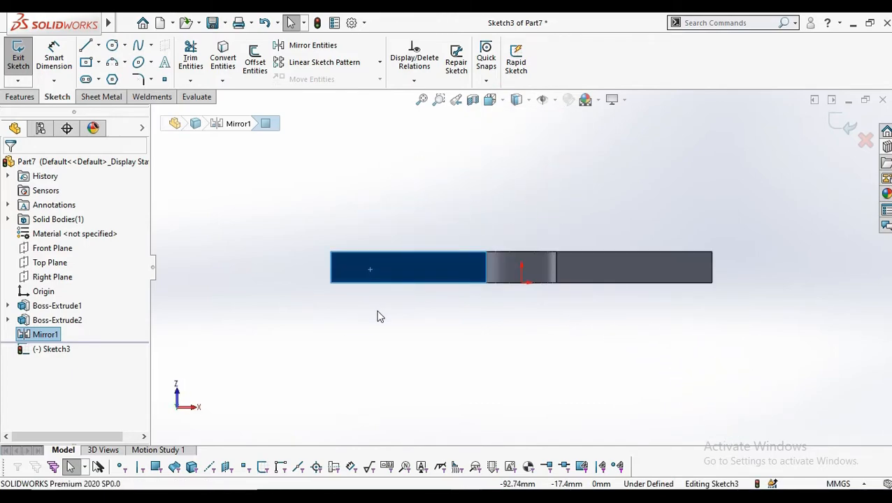
# Step: Sketch a corner rectangle about 19 by 20 mm against the mirrored arm's outer end, matching the arm's 20 mm thickness
pyautogui.click(98, 63)
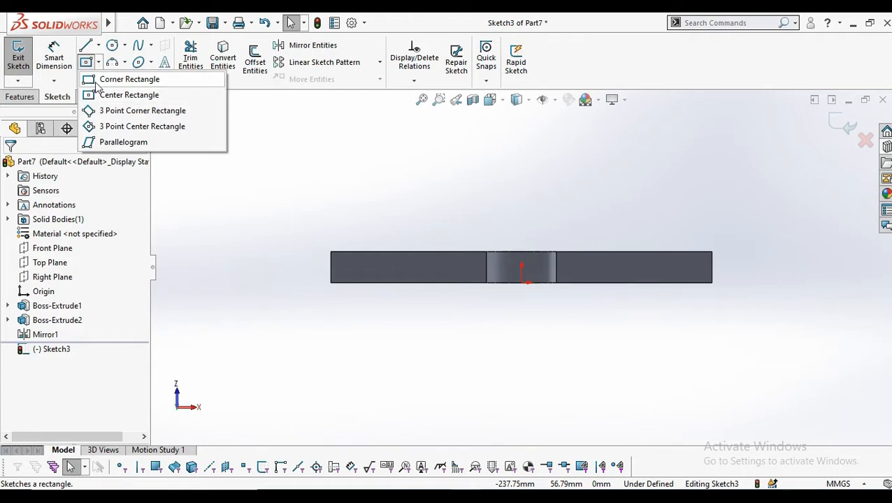
pyautogui.click(98, 81)
pyautogui.scroll(3, 439, 280)
pyautogui.scroll(-3, 489, 248)
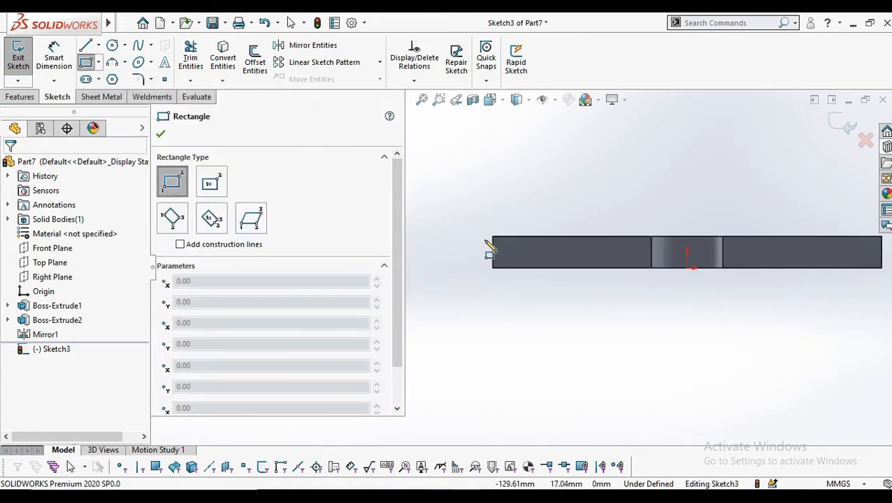
pyautogui.scroll(-2, 492, 248)
pyautogui.click(504, 240)
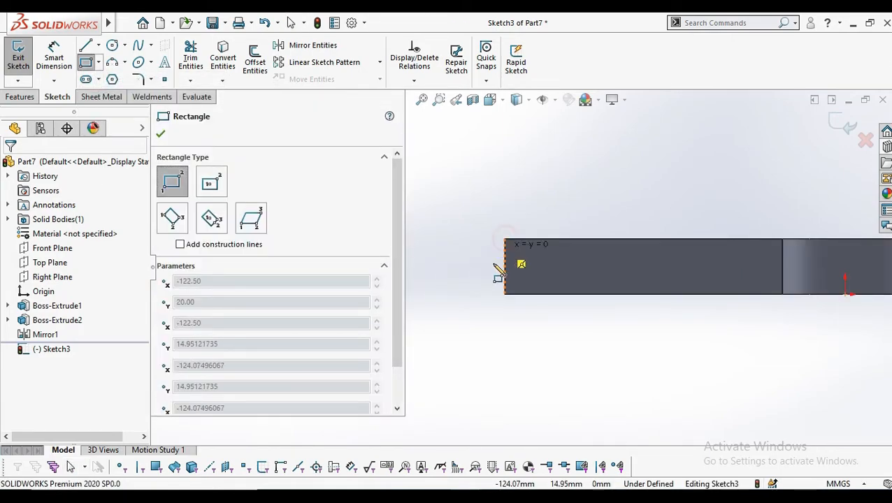
pyautogui.click(451, 294)
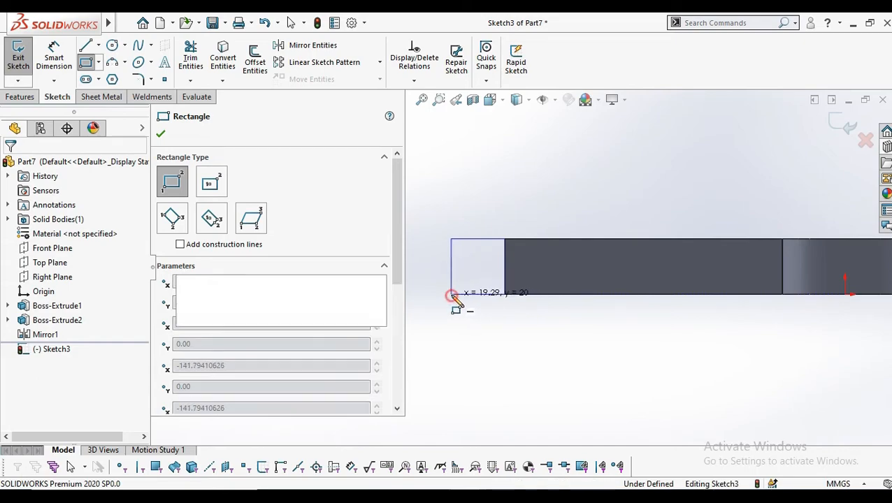
pyautogui.rightClick(456, 298)
pyautogui.click(482, 323)
# Step: Dimension the rectangle's horizontal side and set its width to 20 mm
pyautogui.click(54, 58)
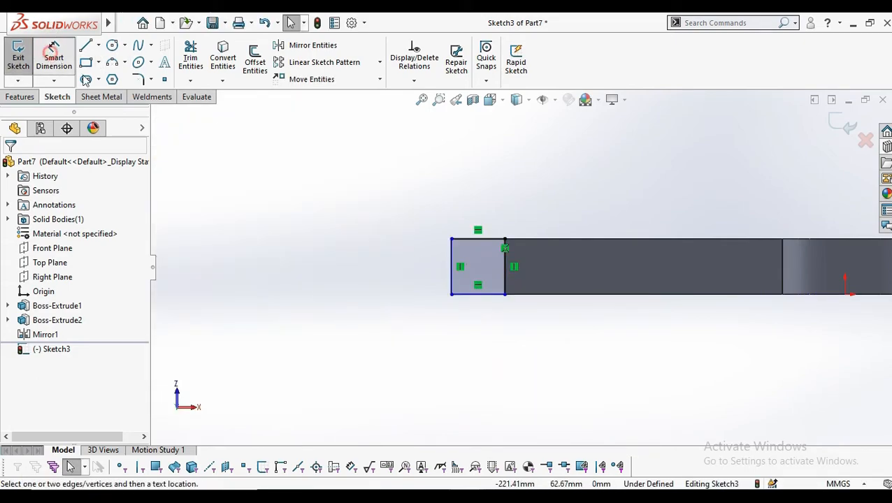
pyautogui.click(475, 294)
pyautogui.click(470, 329)
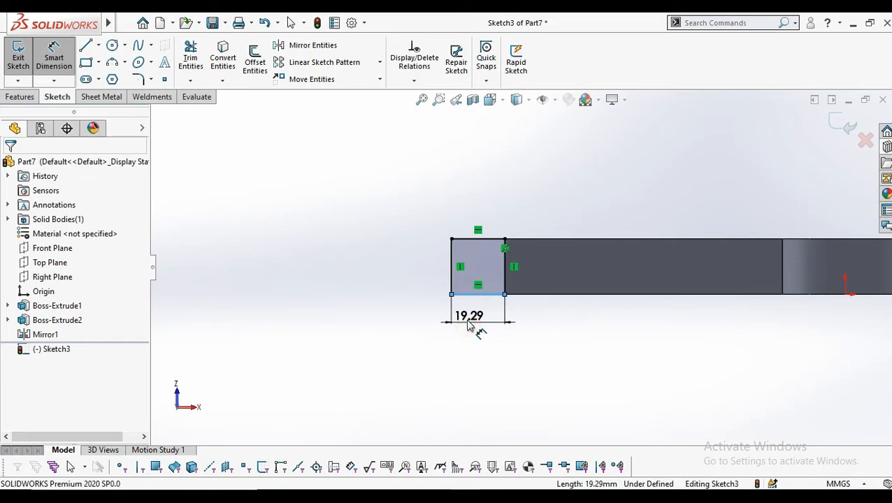
pyautogui.write('20')
pyautogui.press('Return')
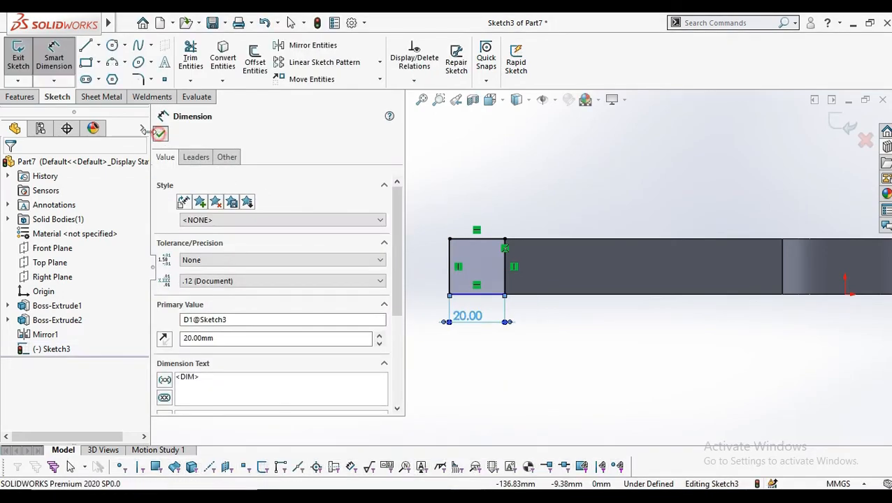
pyautogui.click(160, 134)
# Step: Extrude the square in the reversed direction as a blind, merged leg and set its depth to 97 mm
pyautogui.click(31, 95)
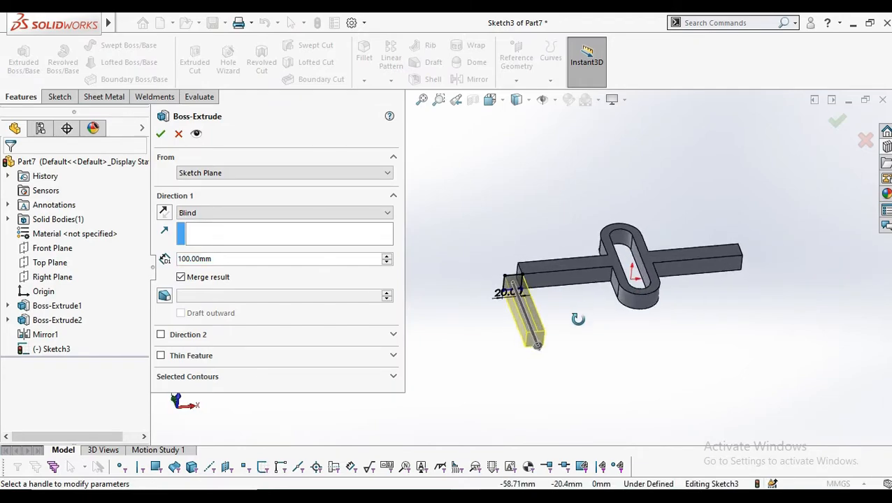
pyautogui.click(164, 211)
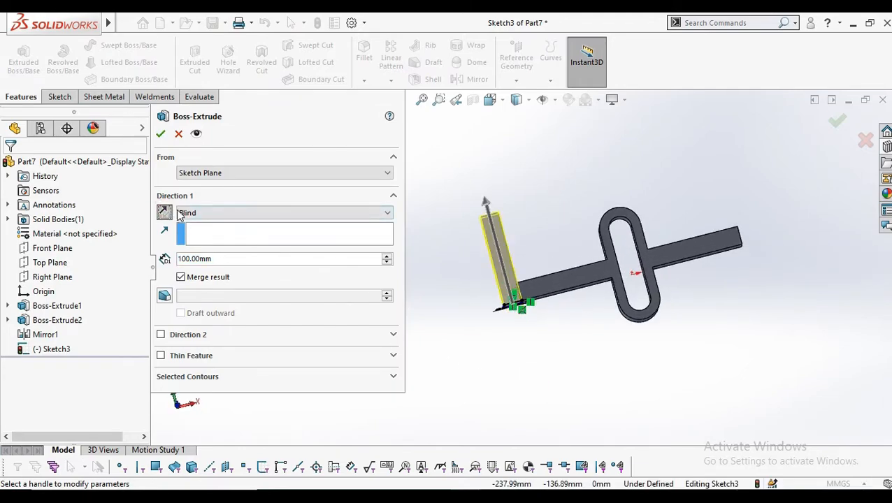
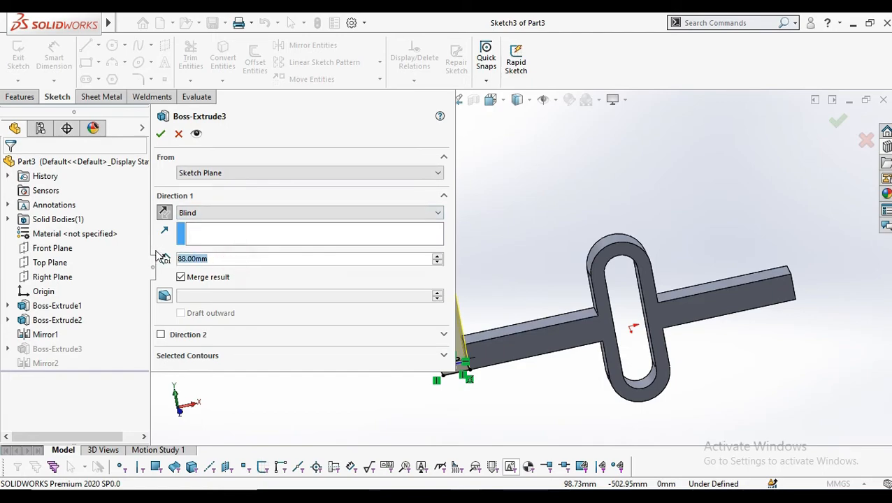
pyautogui.write('97')
pyautogui.press('Return')
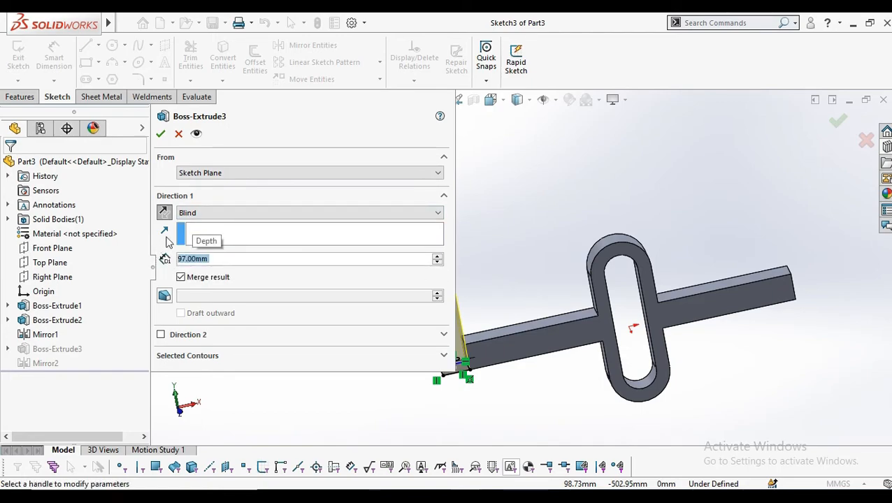
pyautogui.click(162, 136)
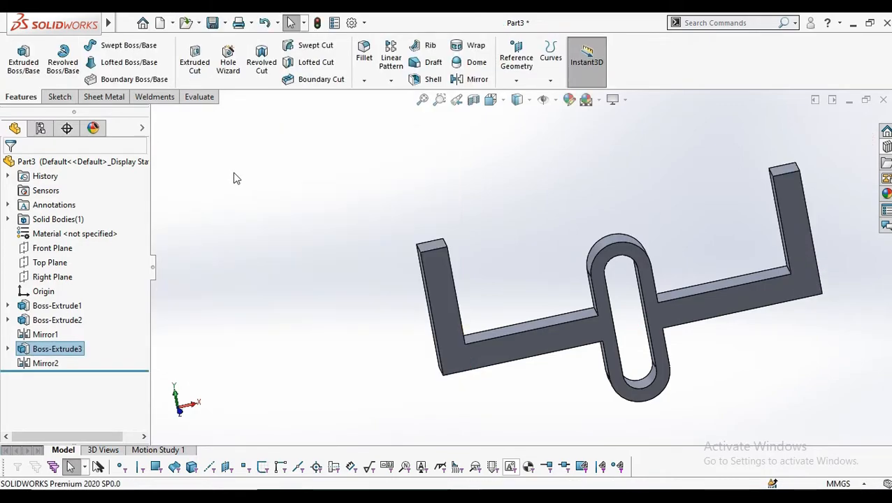
pyautogui.scroll(3, 380, 178)
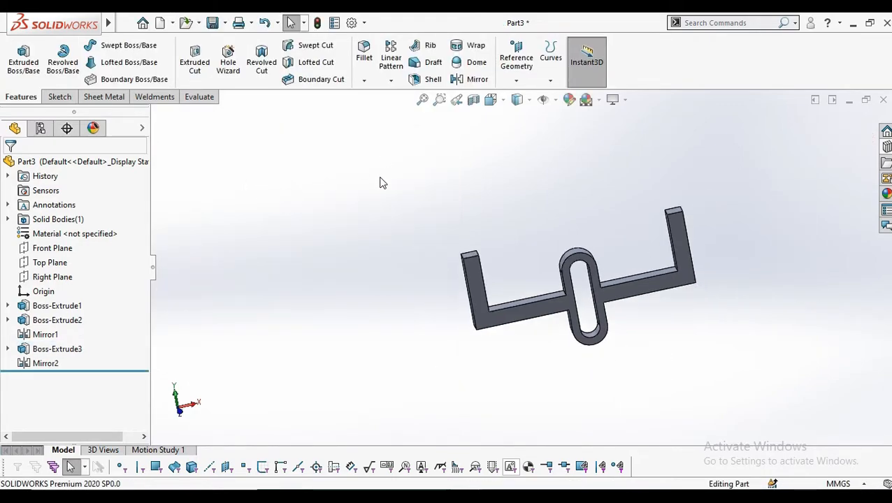
pyautogui.moveTo(380, 177); pyautogui.dragTo(371, 210, button='middle')
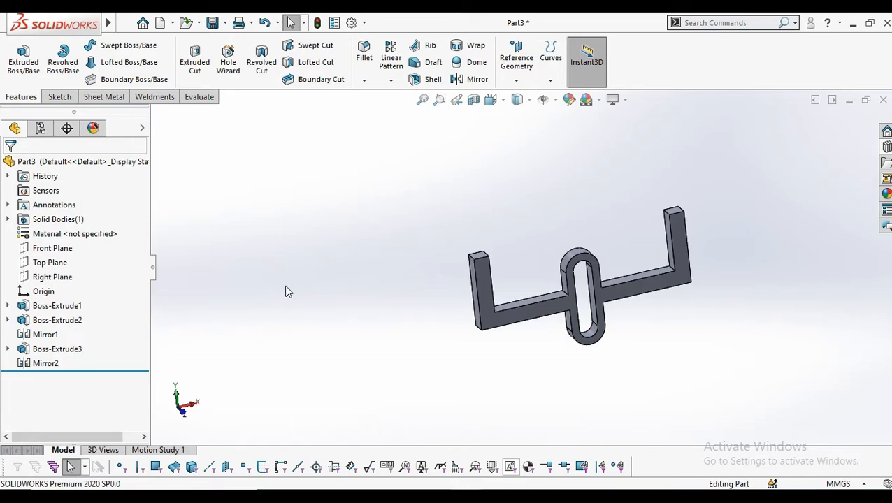
pyautogui.moveTo(287, 291); pyautogui.dragTo(303, 280, button='middle')
pyautogui.scroll(2, 356, 271)
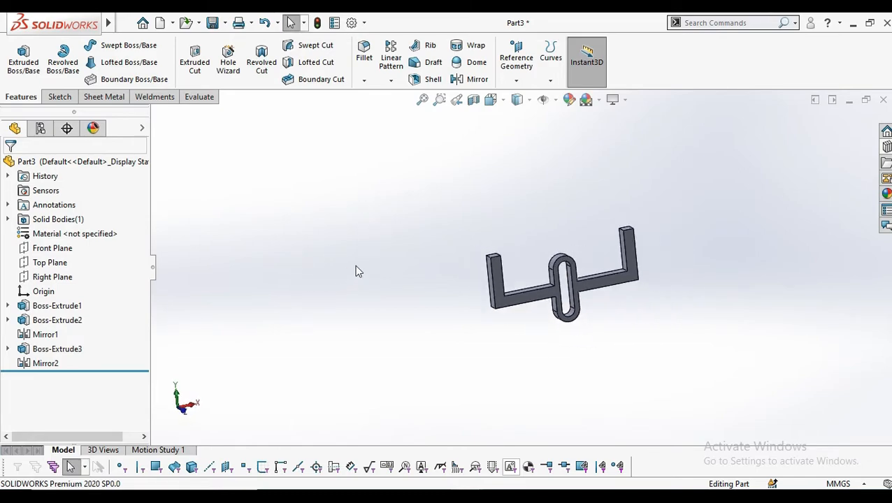
pyautogui.moveTo(385, 272); pyautogui.dragTo(357, 287, button='middle')
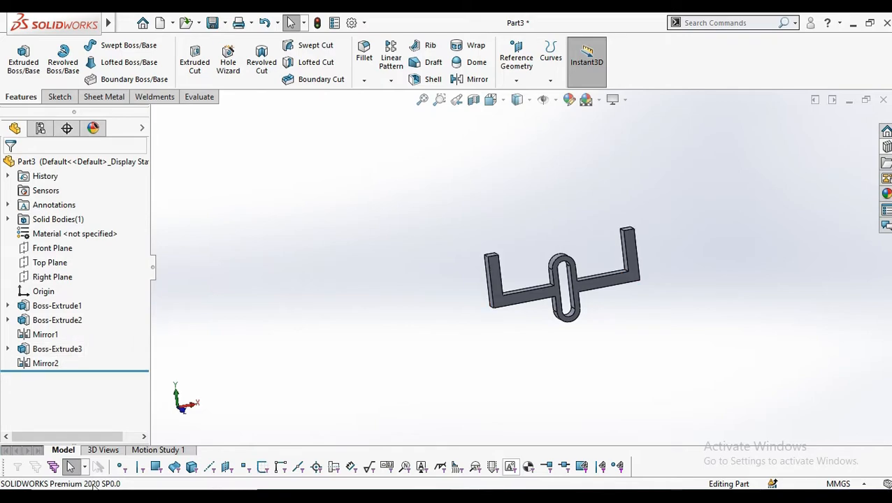
# Step: Start a sketch on the end face of the extruded leg and view it straight on
pyautogui.scroll(-3, 514, 261)
pyautogui.moveTo(514, 261); pyautogui.dragTo(484, 261, button='middle')
pyautogui.scroll(-3, 458, 261)
pyautogui.click(458, 261)
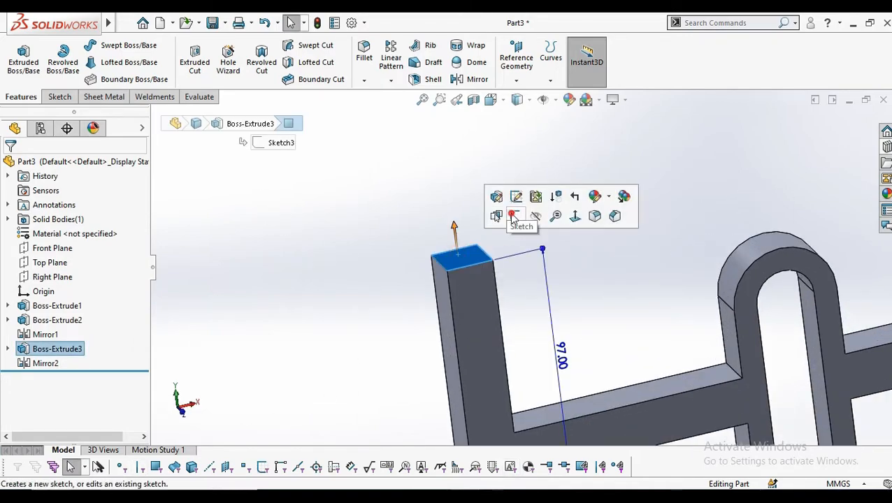
pyautogui.click(512, 216)
pyautogui.click(491, 99)
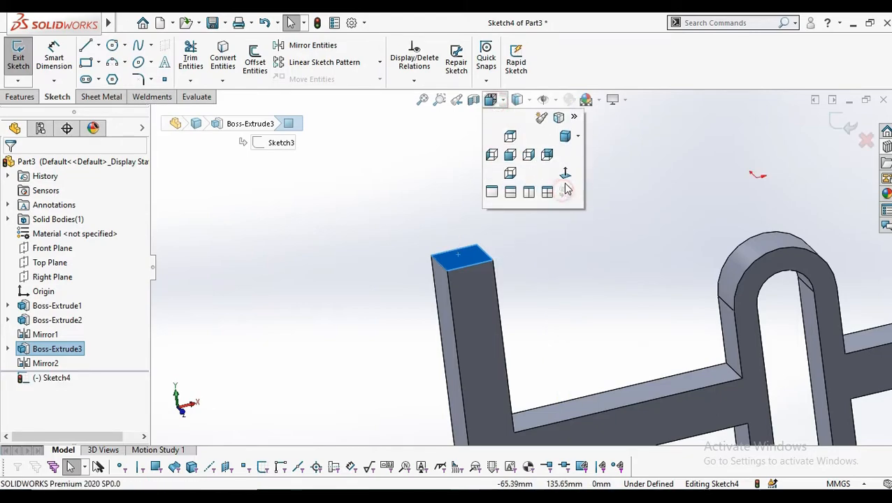
pyautogui.click(565, 173)
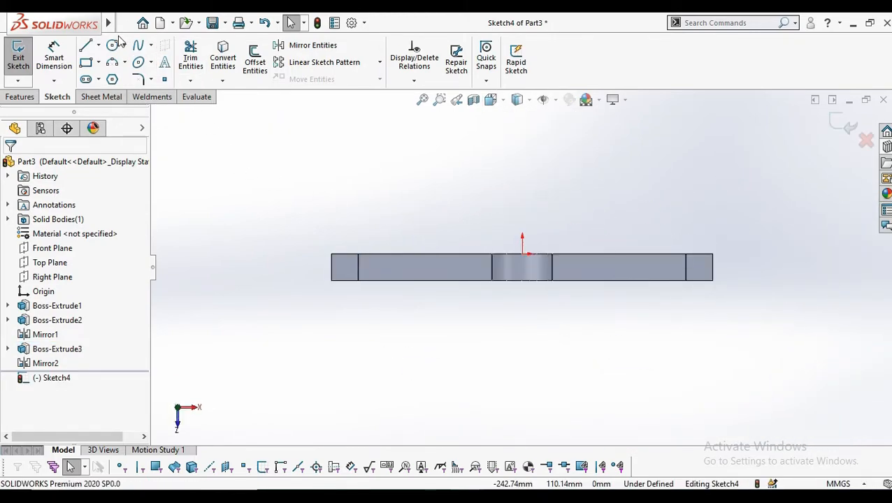
# Step: Draw a vertical centerline from the origin across the ring's thickness to its opposite edge
pyautogui.click(98, 45)
pyautogui.click(116, 75)
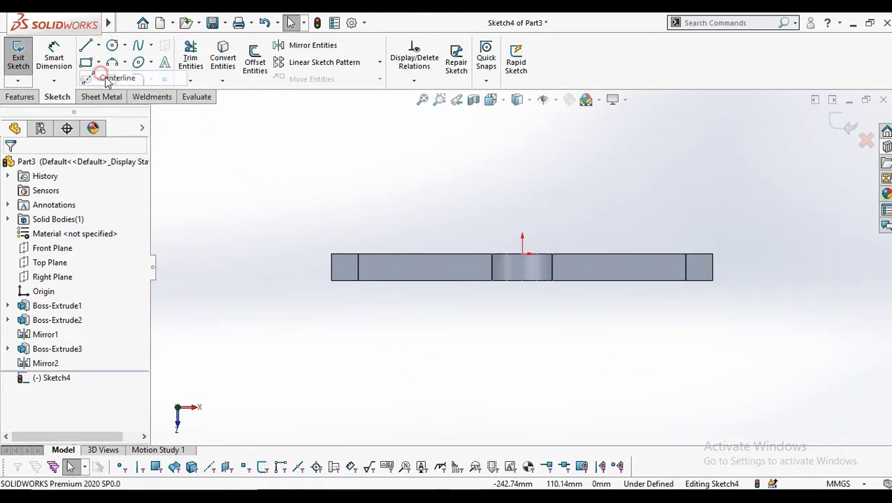
pyautogui.click(523, 253)
pyautogui.click(522, 297)
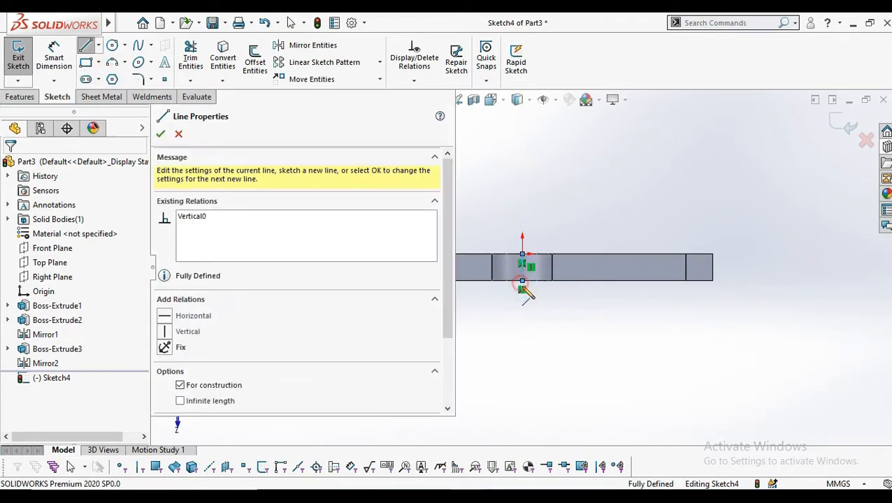
pyautogui.rightClick(547, 314)
pyautogui.click(547, 315)
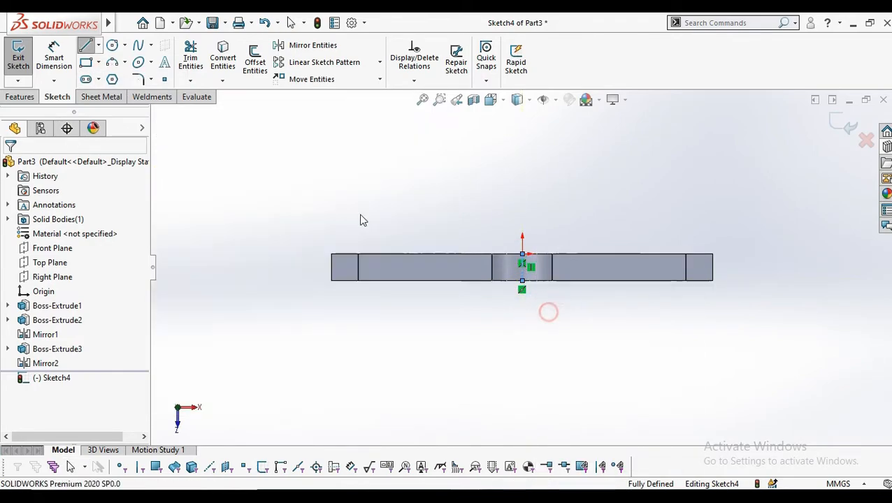
# Step: Draw a center rectangle about 537 by 336 mm centered on the centerline's midpoint
pyautogui.click(99, 63)
pyautogui.click(115, 94)
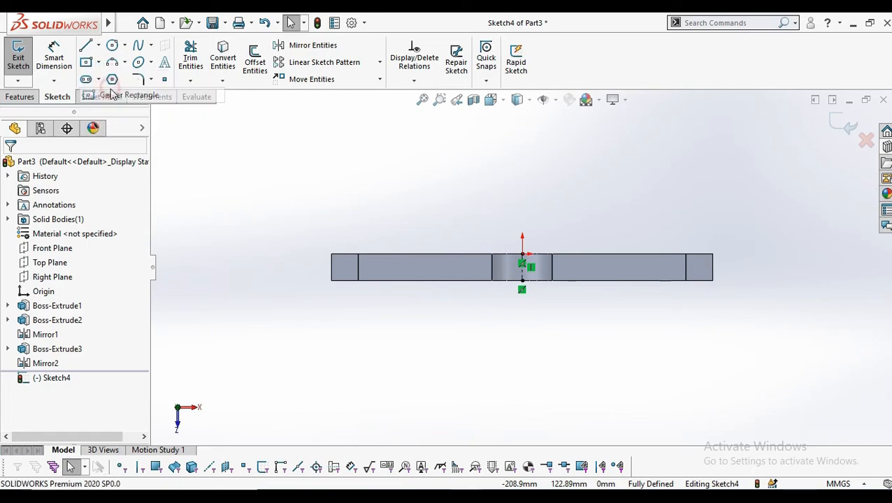
pyautogui.click(523, 266)
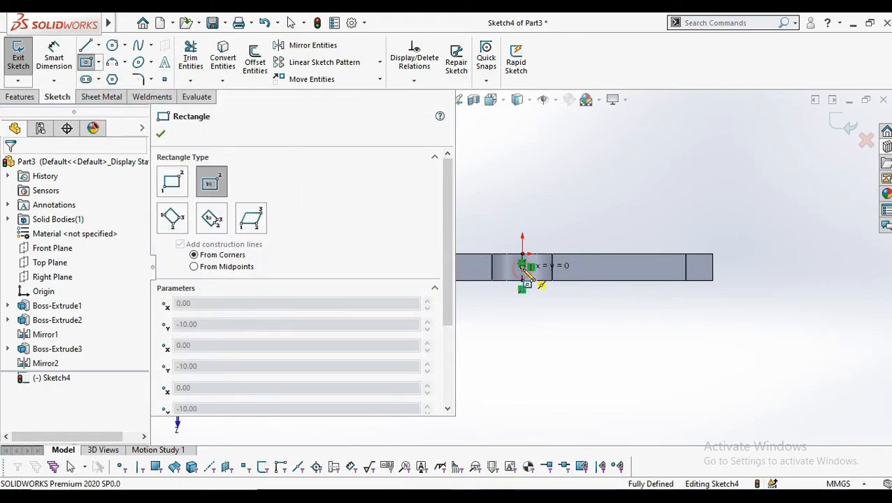
pyautogui.click(694, 159)
pyautogui.rightClick(716, 188)
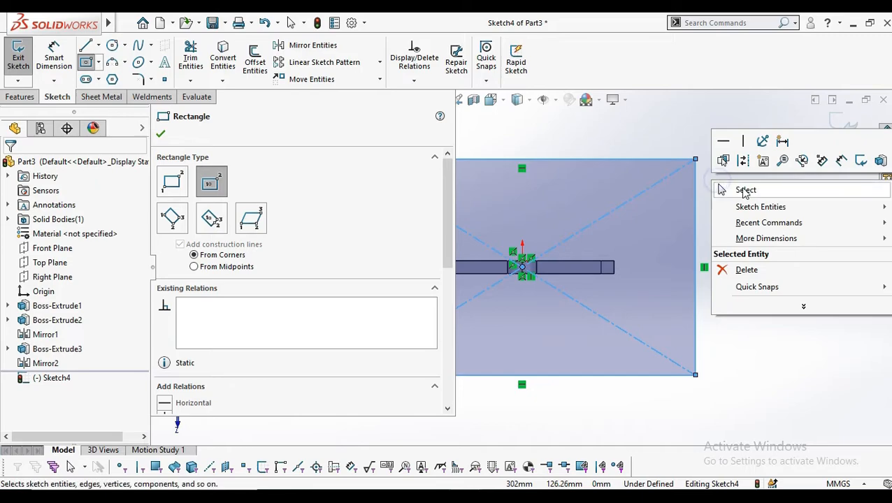
pyautogui.click(740, 191)
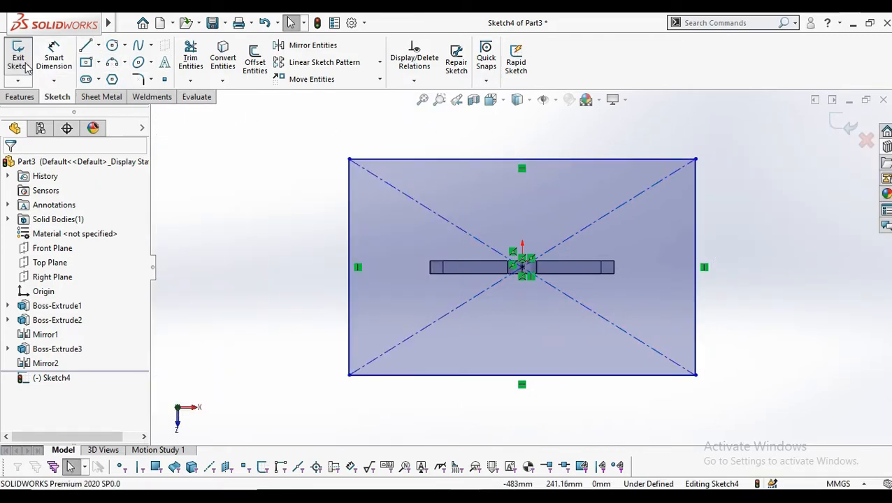
# Step: Dimension the large rectangle's horizontal side and set its width to 800 mm
pyautogui.click(54, 60)
pyautogui.click(440, 160)
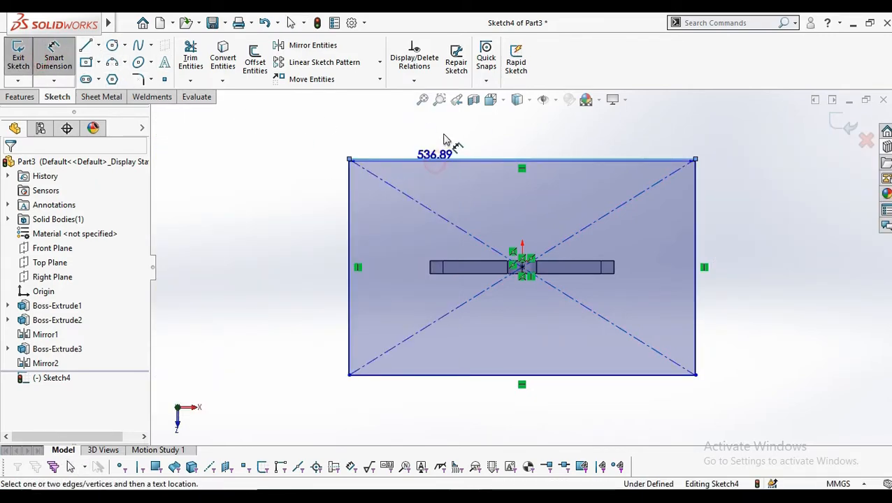
pyautogui.click(514, 148)
pyautogui.write('800')
pyautogui.press('Return')
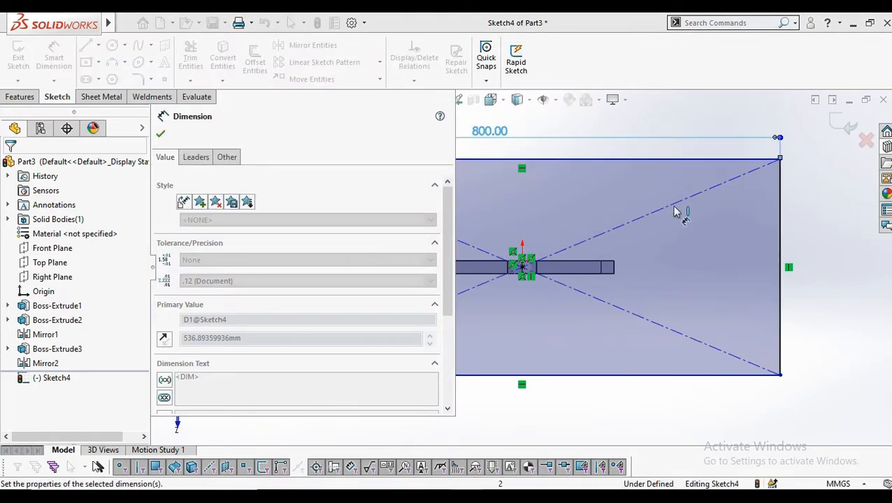
# Step: Dimension the large rectangle's vertical side, set its height to 400 mm, and exit the sketch
pyautogui.click(780, 216)
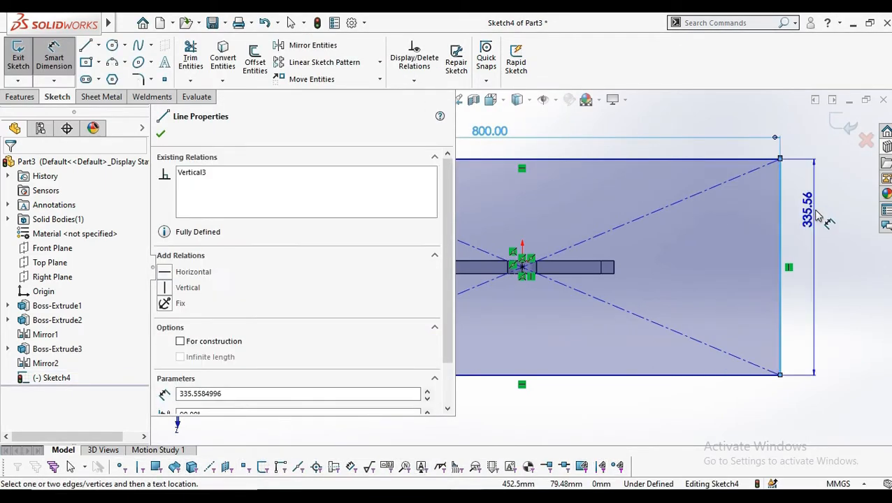
pyautogui.click(815, 209)
pyautogui.write('400')
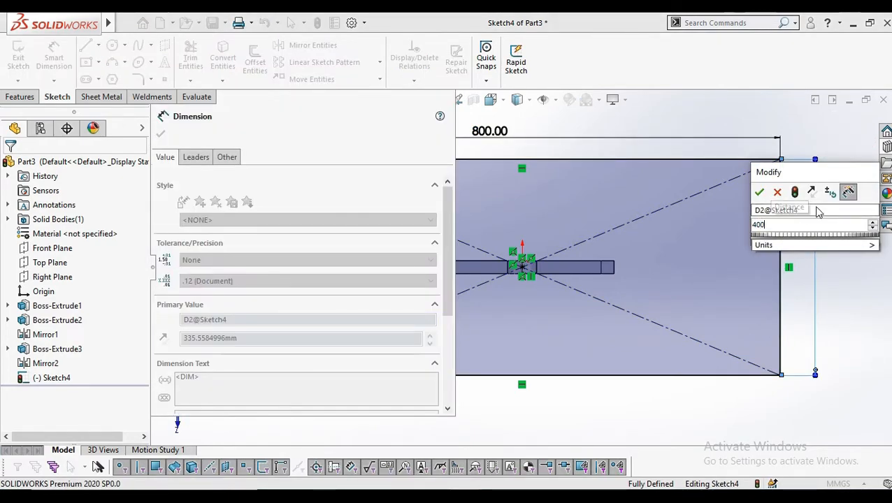
pyautogui.press('Return')
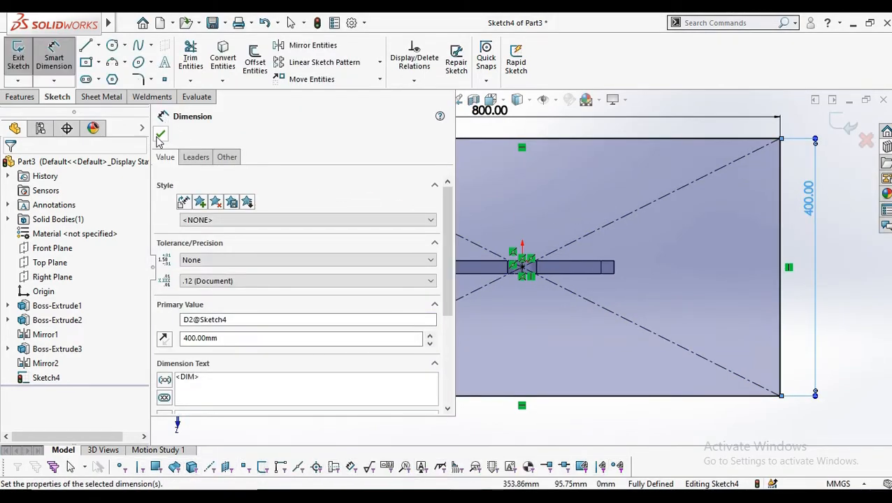
pyautogui.click(160, 134)
pyautogui.click(14, 61)
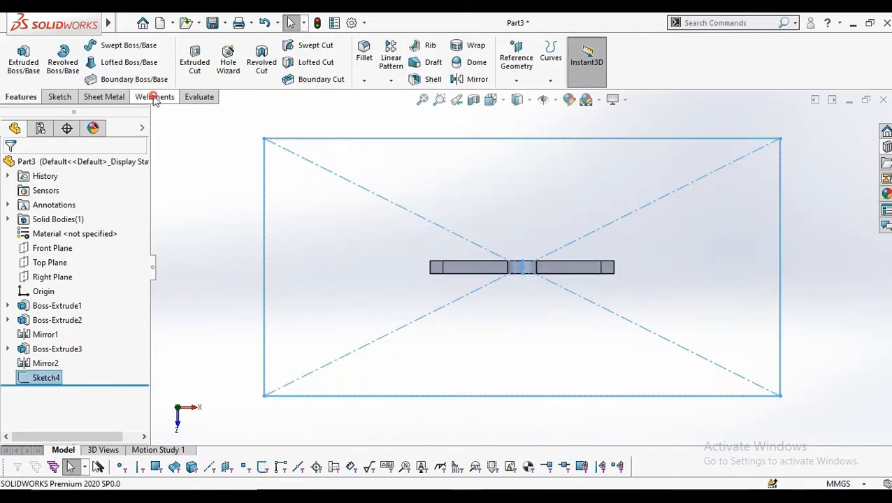
# Step: Start an ansi inch angle iron structural member, size 1 x 1 x 0.125, along all four sides of the rectangle, in isometric view
pyautogui.click(152, 96)
pyautogui.click(102, 73)
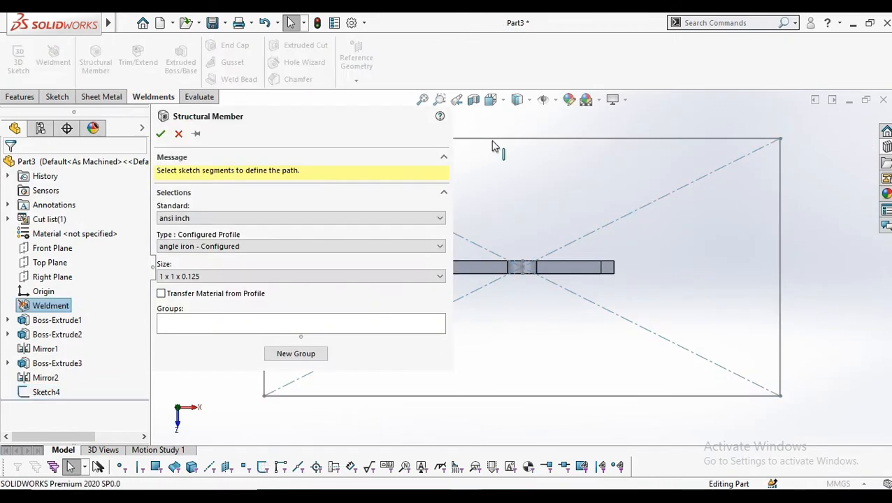
pyautogui.click(780, 210)
pyautogui.click(617, 390)
pyautogui.hotkey('ctrl', '7')
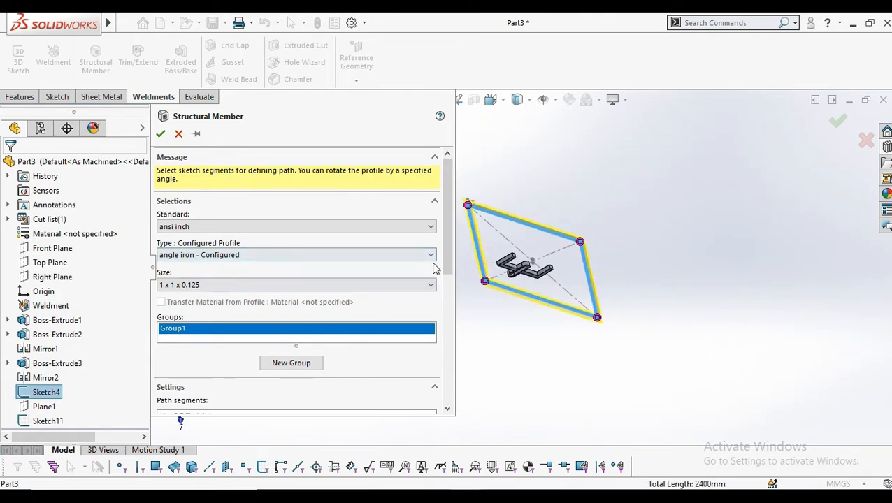
# Step: Rotate the angle iron profile by 90 degrees and complete the structural member frame
pyautogui.moveTo(446, 250); pyautogui.dragTo(418, 388)
pyautogui.moveTo(285, 378); pyautogui.dragTo(188, 381)
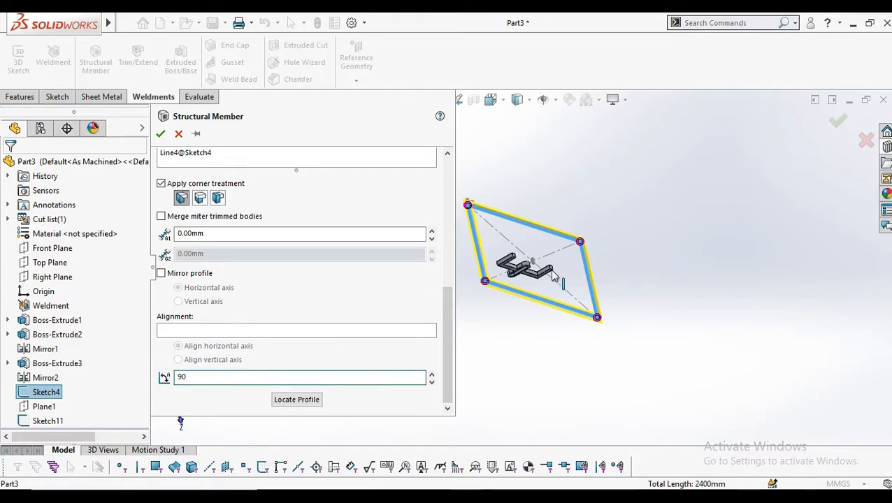
pyautogui.scroll(-5, 552, 275)
pyautogui.press('Return')
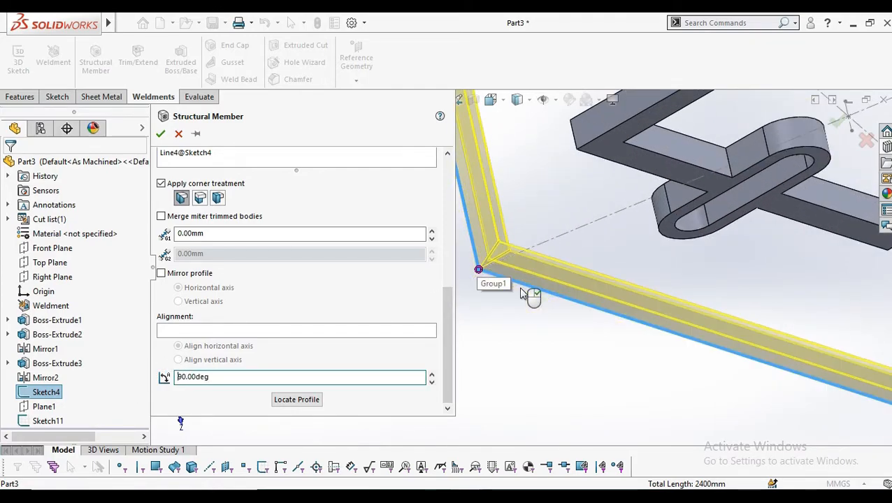
pyautogui.click(160, 133)
pyautogui.scroll(5, 559, 334)
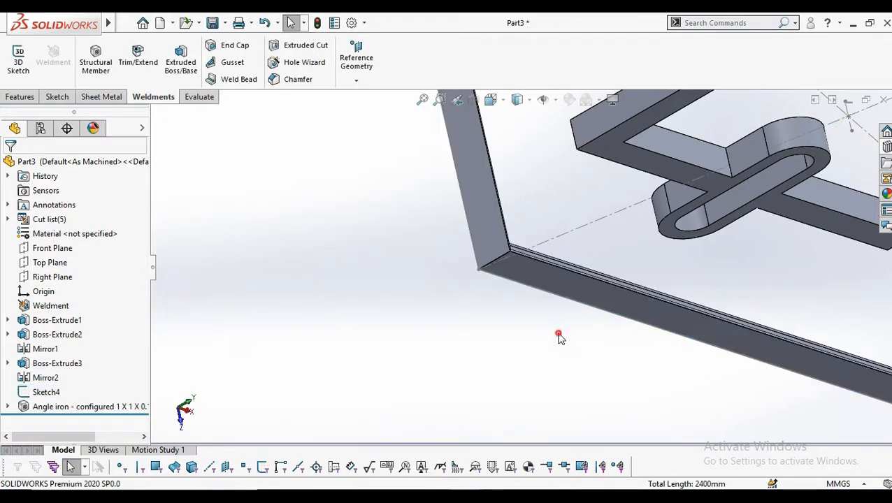
# Step: Start a sketch on the end face of the 97 mm leg and view it normal to the plane
pyautogui.moveTo(559, 334); pyautogui.dragTo(582, 253, button='middle')
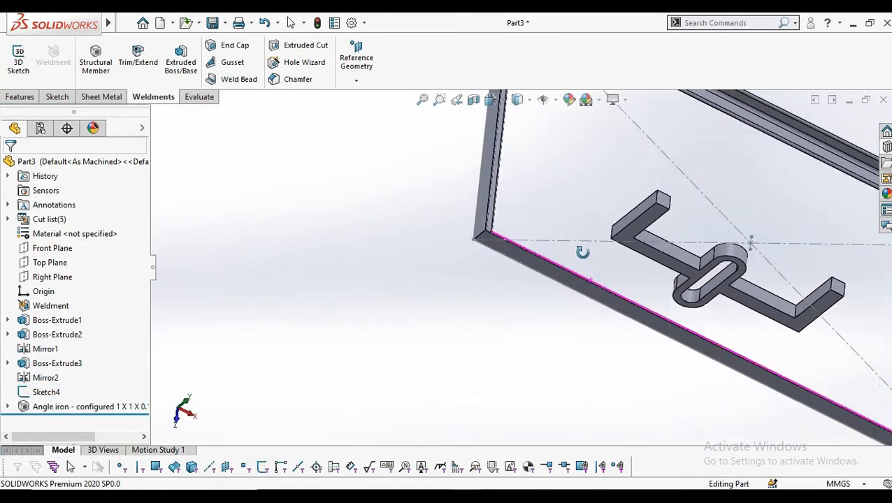
pyautogui.scroll(-3, 642, 208)
pyautogui.click(644, 213)
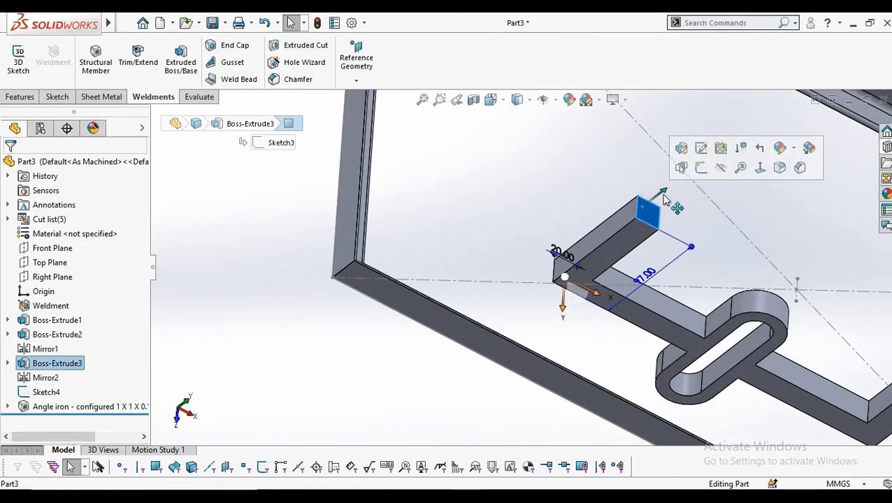
pyautogui.click(699, 169)
pyautogui.click(498, 102)
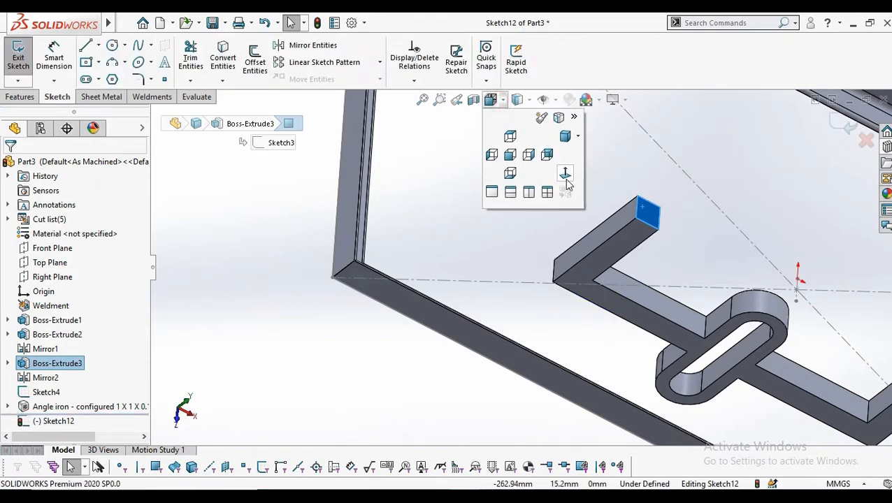
pyautogui.click(566, 176)
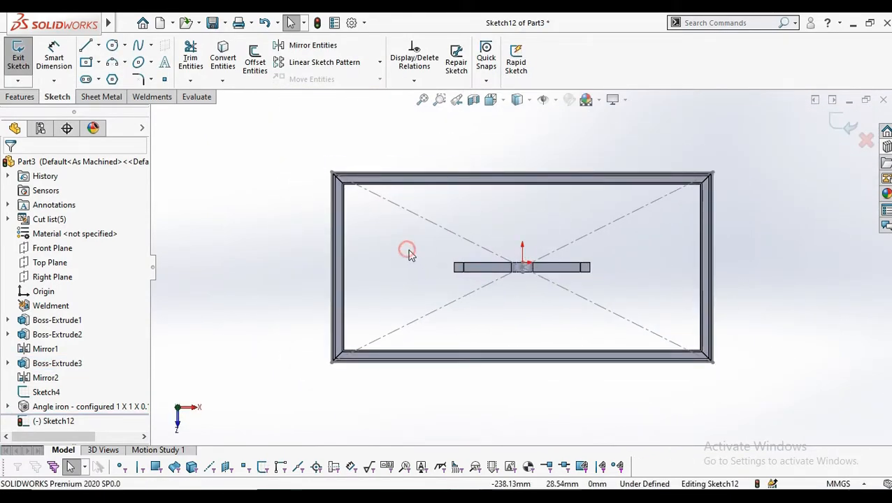
# Step: Draw a center rectangle about 29 mm high from the frame's center, reaching the inner edges of the frame's short sides
pyautogui.scroll(-3, 404, 307)
pyautogui.click(98, 63)
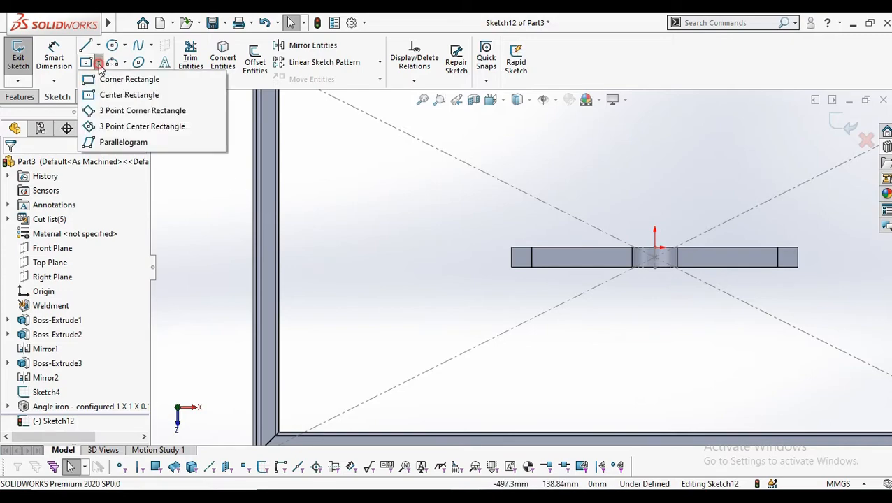
pyautogui.click(128, 95)
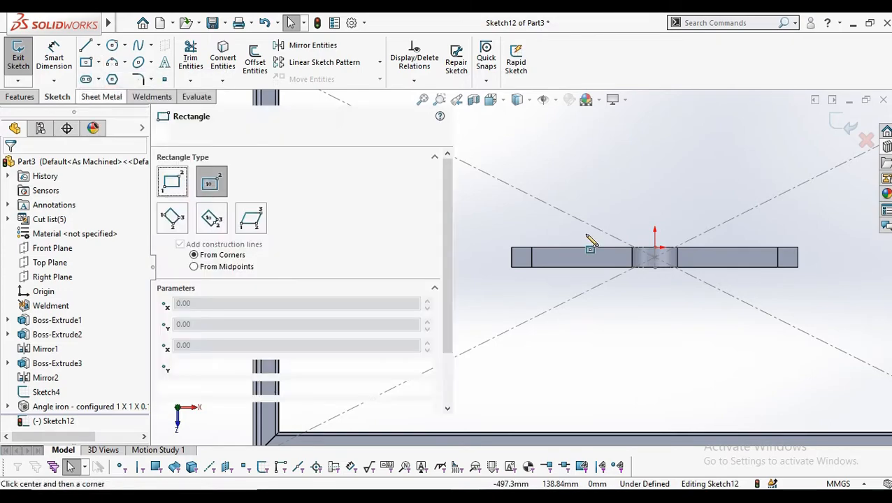
pyautogui.click(654, 258)
pyautogui.scroll(3, 691, 256)
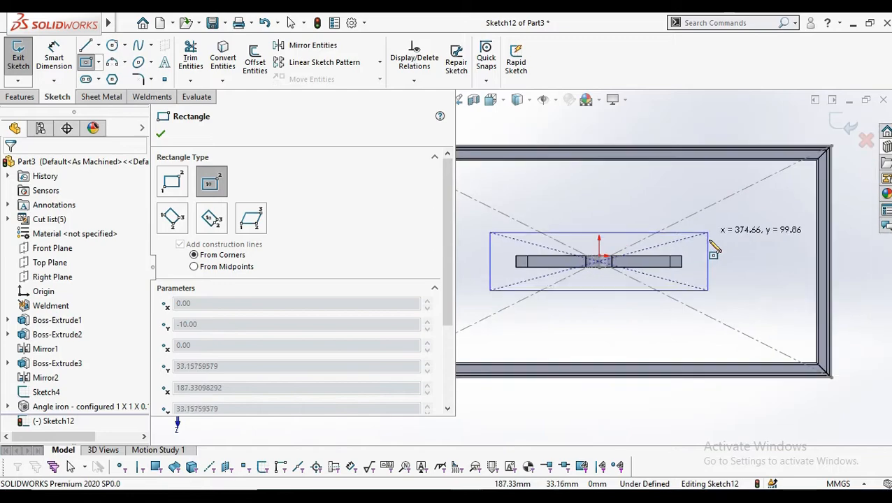
pyautogui.scroll(-3, 745, 262)
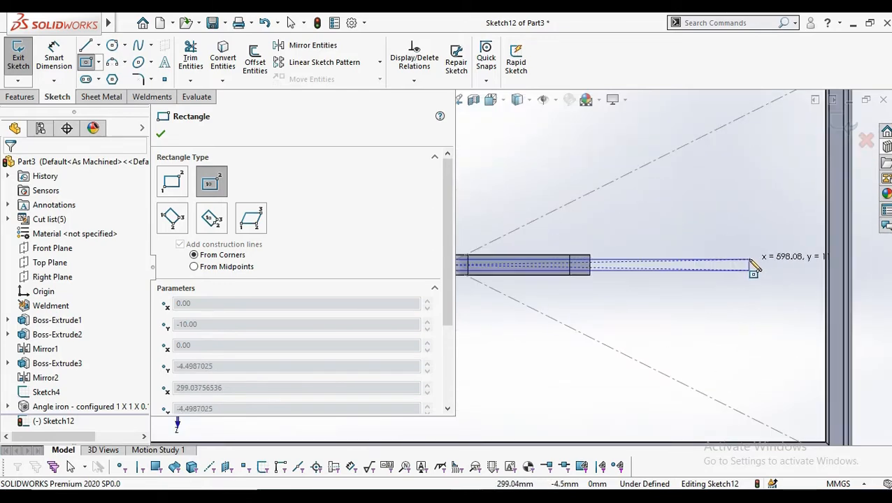
pyautogui.click(828, 257)
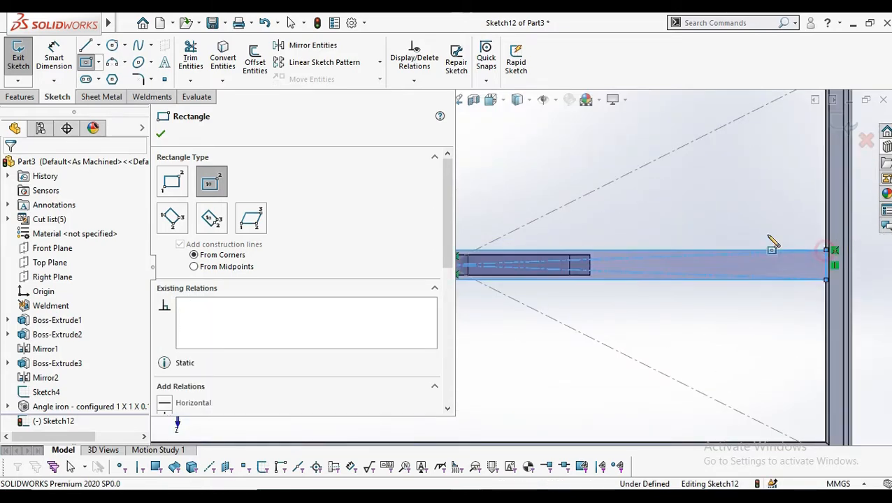
pyautogui.rightClick(721, 218)
pyautogui.moveTo(734, 236)
pyautogui.click(745, 219)
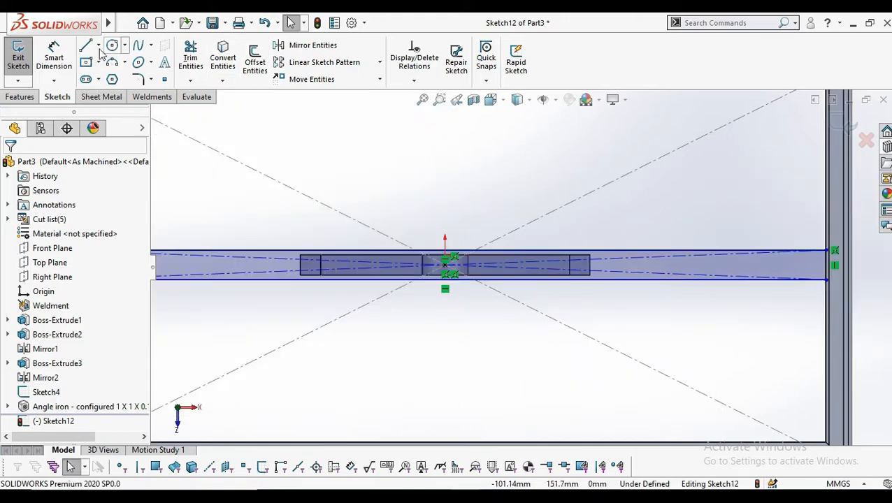
# Step: Dimension the crossbar rectangle's short side and set it to 30 mm
pyautogui.click(54, 58)
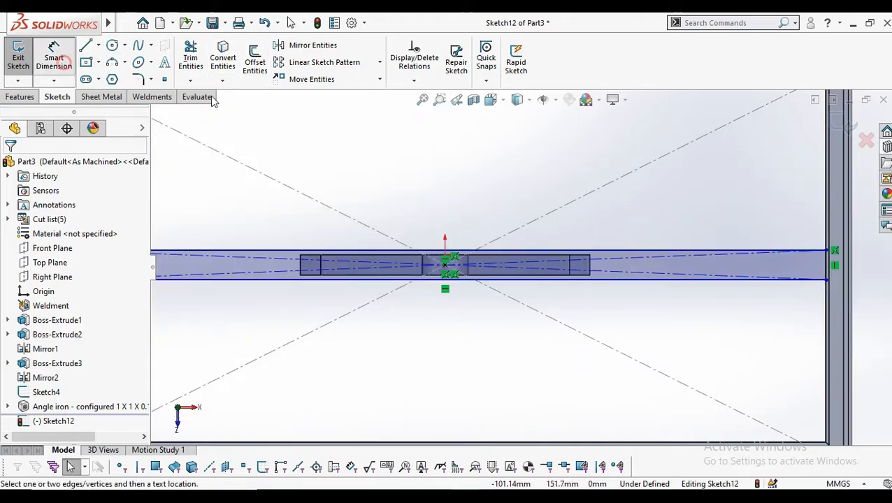
pyautogui.click(825, 273)
pyautogui.click(856, 275)
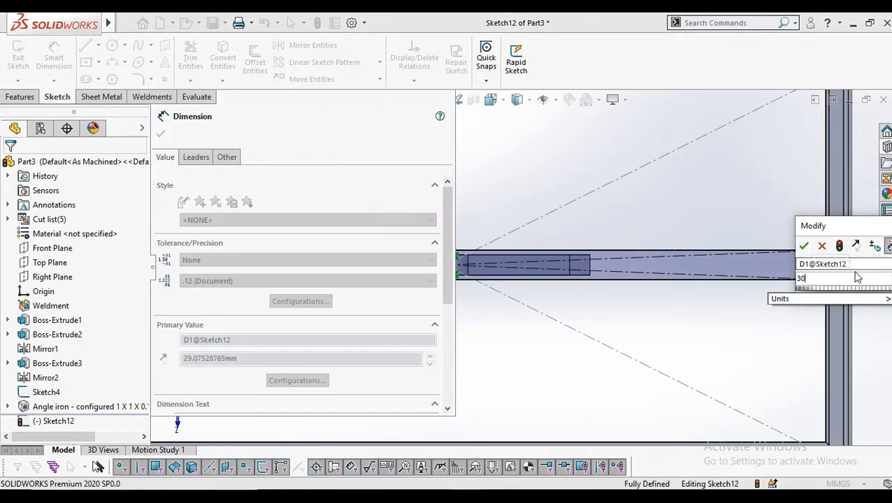
pyautogui.press('Return')
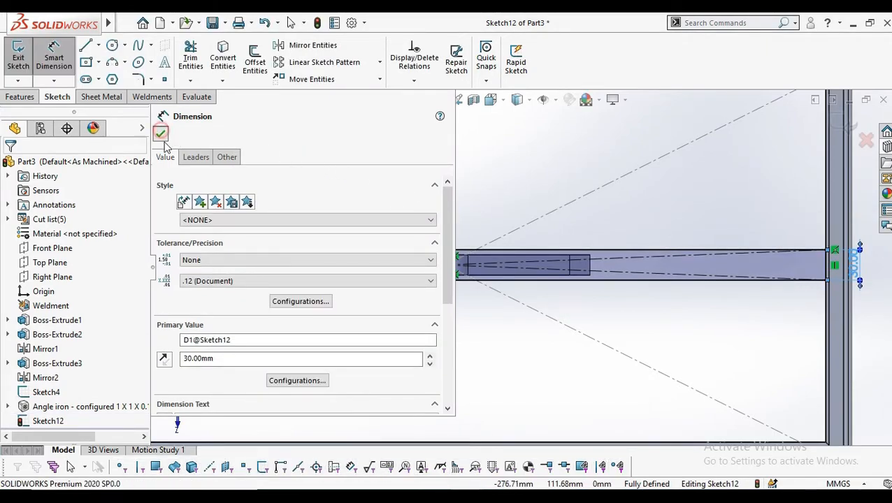
pyautogui.click(161, 134)
# Step: Extrude the crossbar rectangle as a blind boss 8 mm deep, without merging the result
pyautogui.click(34, 96)
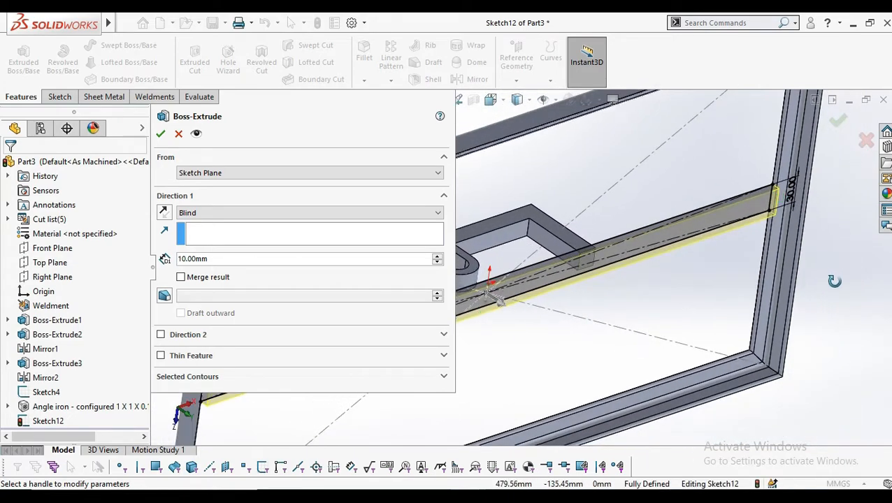
pyautogui.scroll(5, 688, 187)
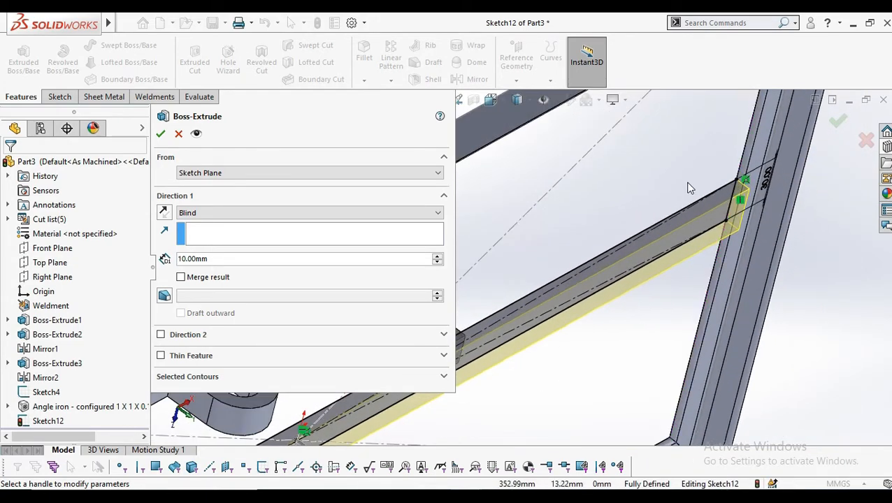
pyautogui.moveTo(689, 188); pyautogui.dragTo(584, 192, button='middle')
pyautogui.scroll(2, 585, 191)
pyautogui.scroll(-5, 585, 191)
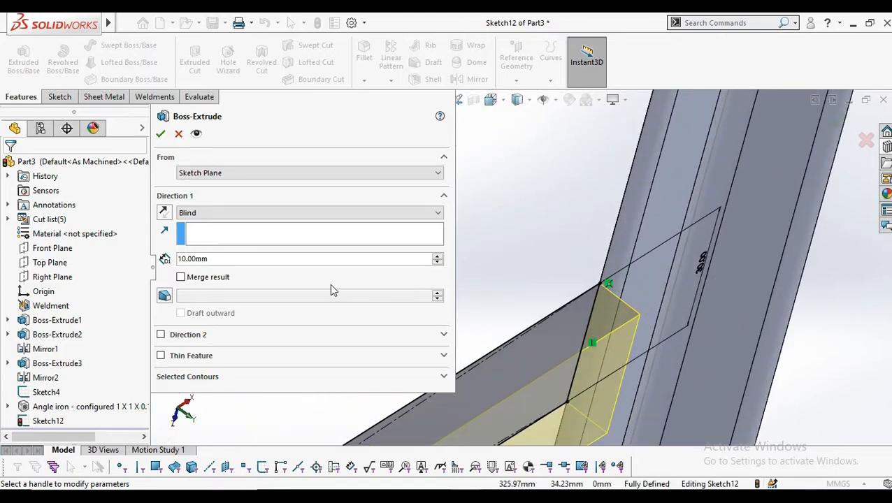
pyautogui.write('8')
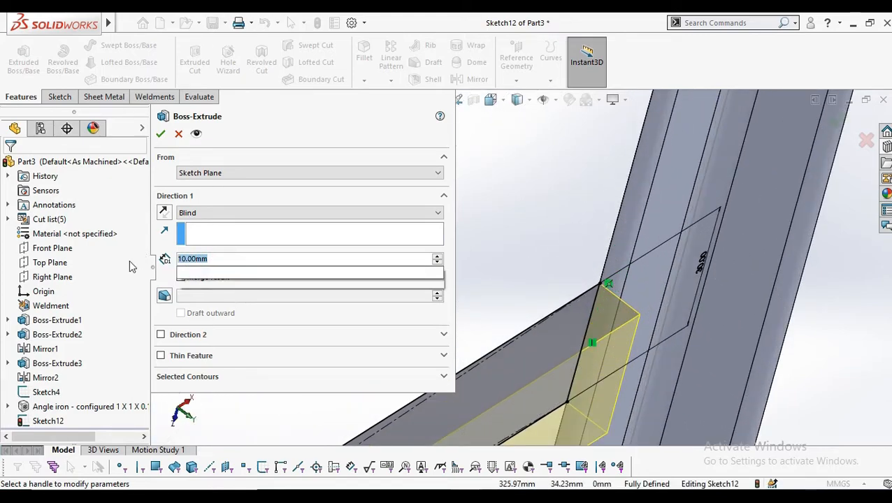
pyautogui.press('Return')
pyautogui.click(160, 135)
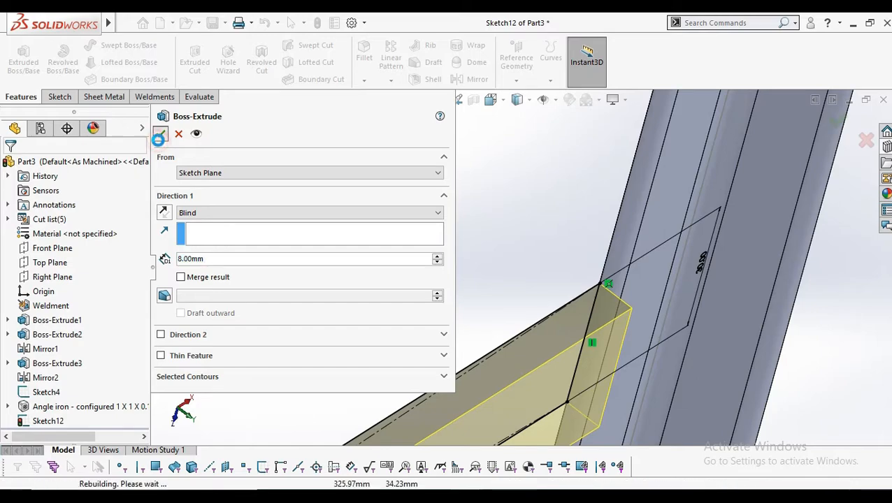
# Step: Examine the crossbar and its fit between the legs and the angle iron frame from several angles
pyautogui.scroll(3, 499, 234)
pyautogui.moveTo(487, 278)
pyautogui.mouseDown(button='middle')
pyautogui.moveTo(461, 288)
pyautogui.moveTo(422, 190)
pyautogui.moveTo(415, 282)
pyautogui.moveTo(411, 210)
pyautogui.moveTo(422, 256)
pyautogui.moveTo(384, 261)
pyautogui.mouseUp(button='middle')
pyautogui.rightClick(378, 257)
pyautogui.click(411, 239)
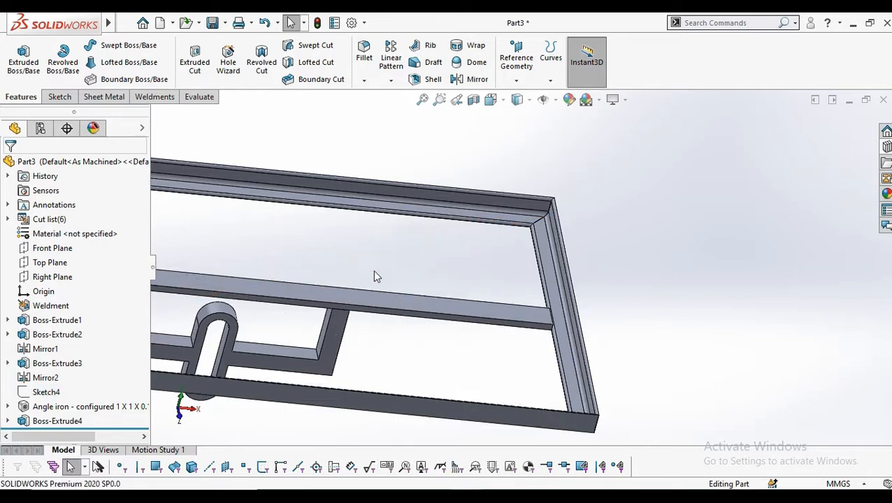
pyautogui.scroll(5, 369, 283)
pyautogui.moveTo(399, 277); pyautogui.dragTo(459, 290, button='middle')
pyautogui.scroll(-3, 429, 291)
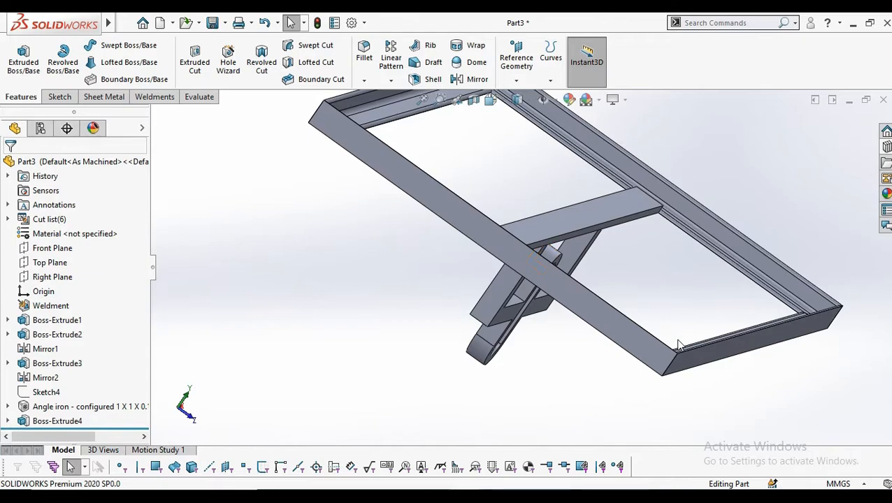
pyautogui.scroll(-2, 540, 141)
# Step: Create a reference plane offset 50 mm inward from the outer face of the frame's short side
pyautogui.click(516, 81)
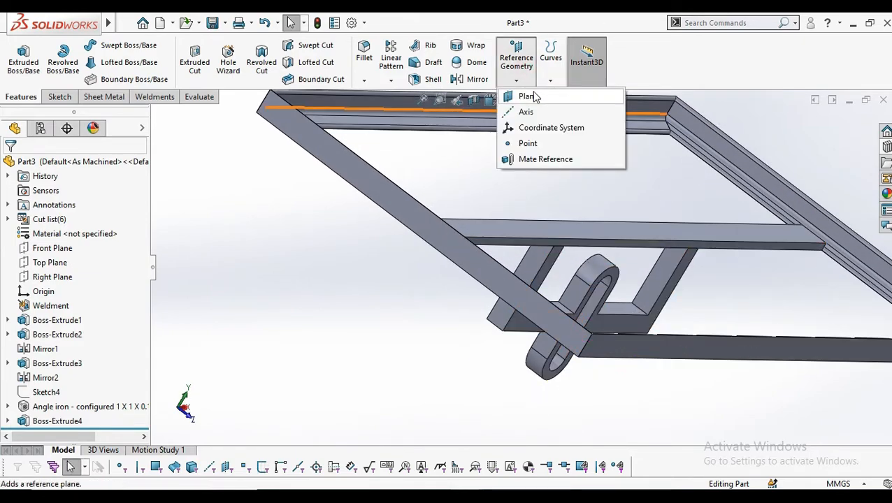
pyautogui.click(529, 97)
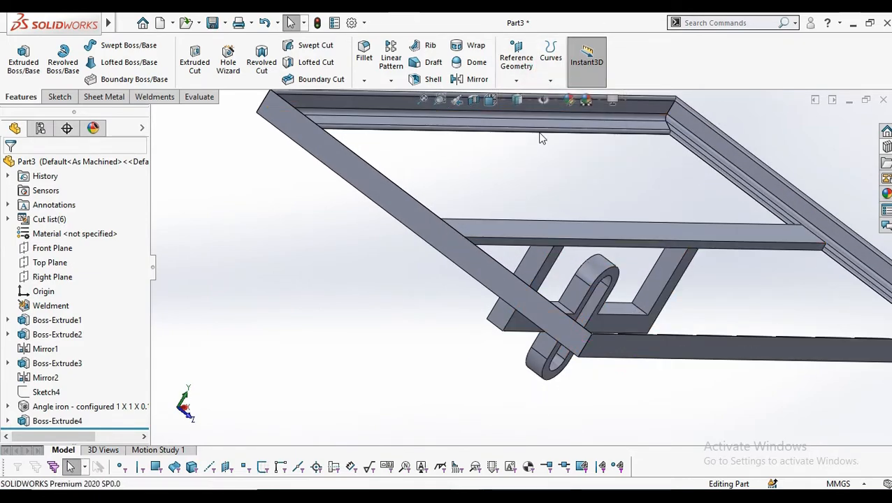
pyautogui.click(533, 311)
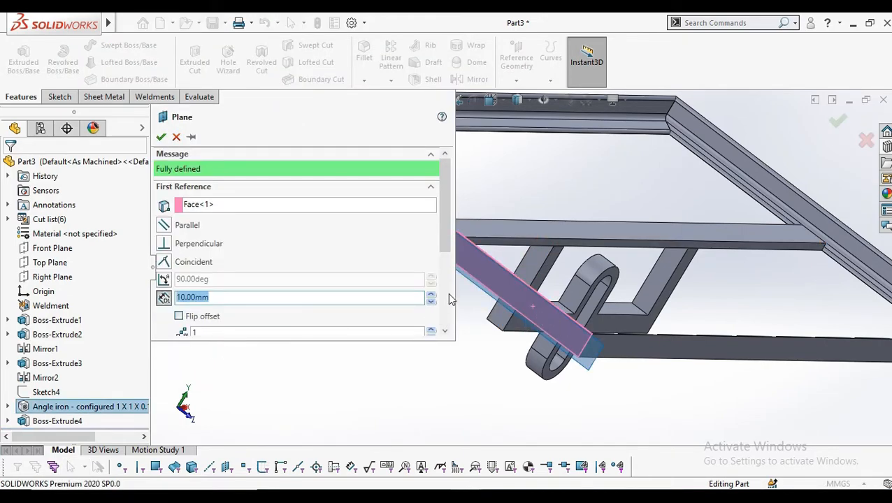
pyautogui.click(200, 319)
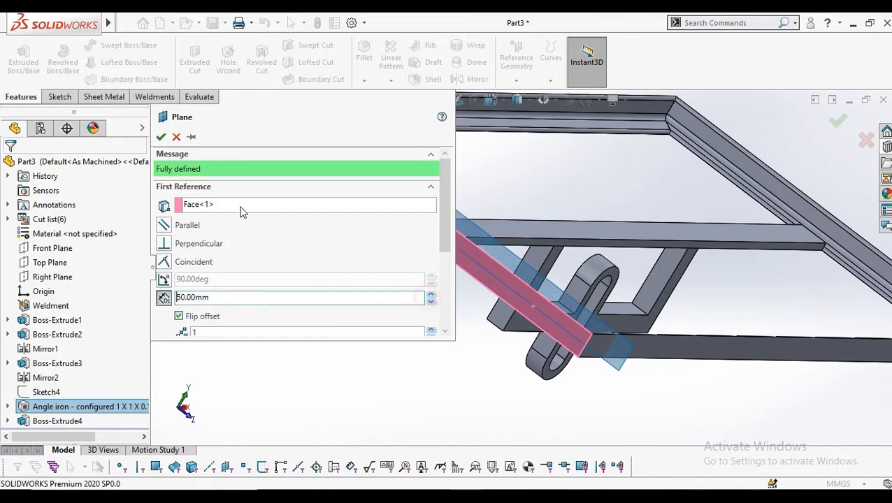
pyautogui.click(160, 138)
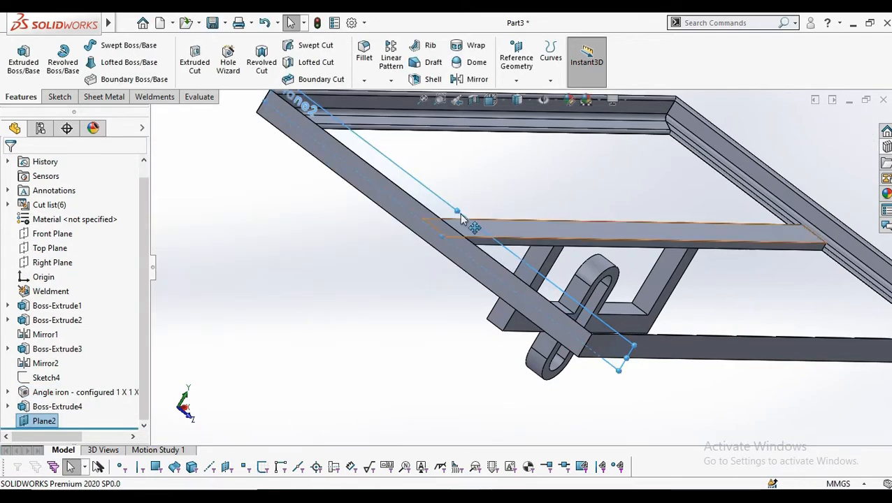
# Step: Start a sketch on the new offset plane and view it normal to the plane
pyautogui.click(431, 197)
pyautogui.click(468, 148)
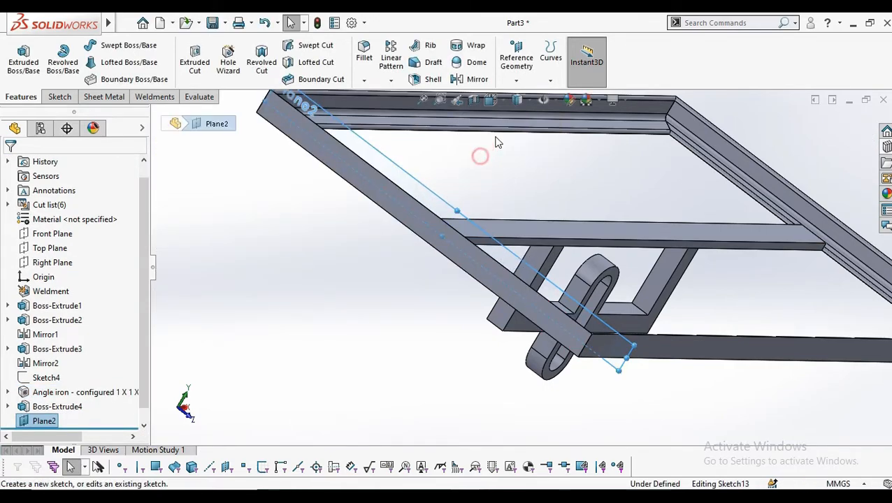
pyautogui.click(501, 102)
pyautogui.click(563, 177)
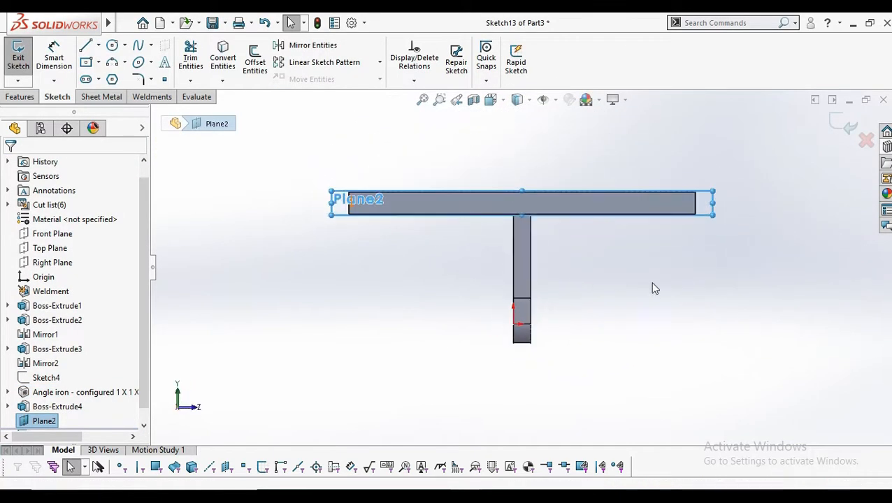
pyautogui.click(701, 241)
pyautogui.scroll(-3, 703, 234)
# Step: Draw a vertical centerline from the midpoint of the part's edge at origin height up to just above the frame
pyautogui.click(98, 45)
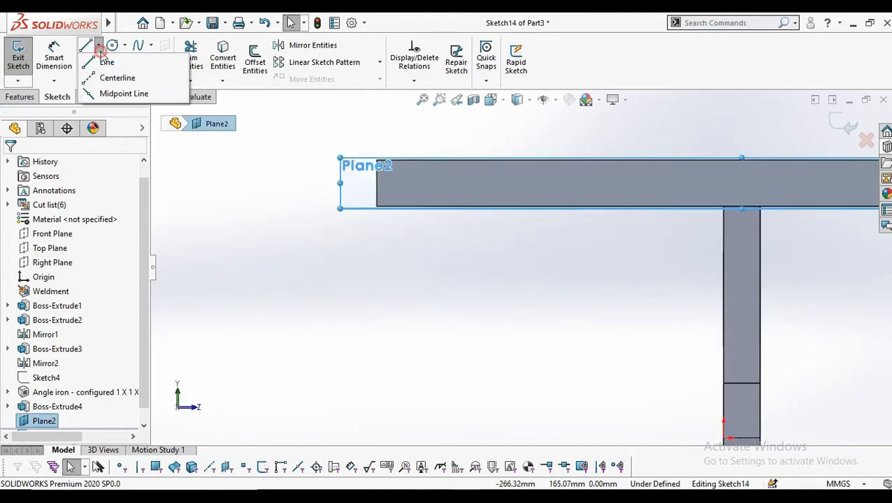
pyautogui.click(118, 76)
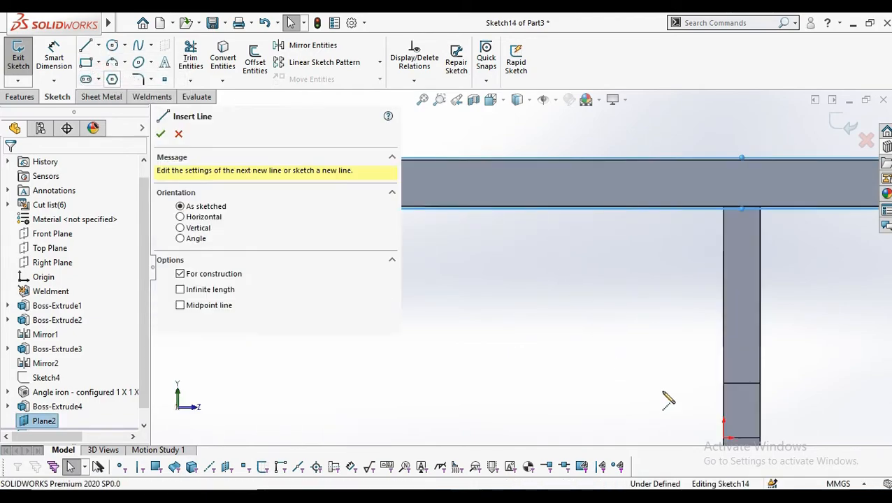
pyautogui.click(742, 438)
pyautogui.click(742, 136)
pyautogui.rightClick(745, 141)
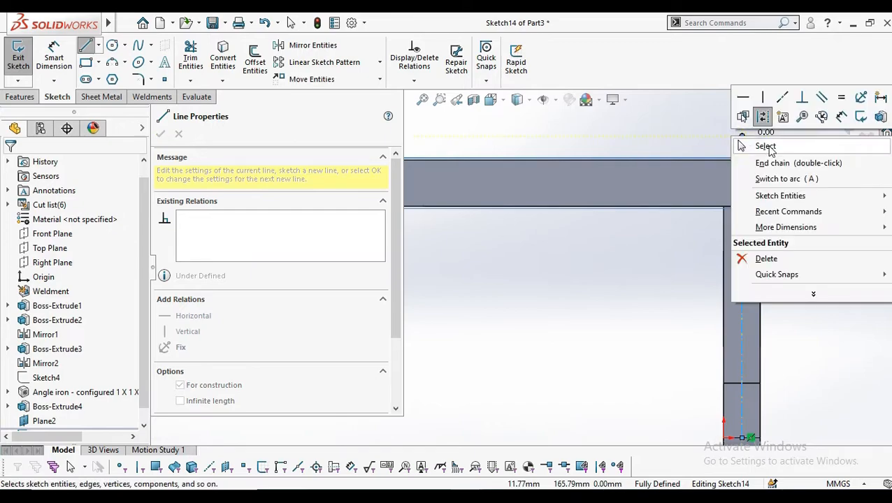
pyautogui.click(765, 146)
# Step: Sketch a circle about 14.6 mm in diameter just beyond the frame's negative-Z end, centered at the angle iron's mid-height
pyautogui.scroll(-3, 397, 211)
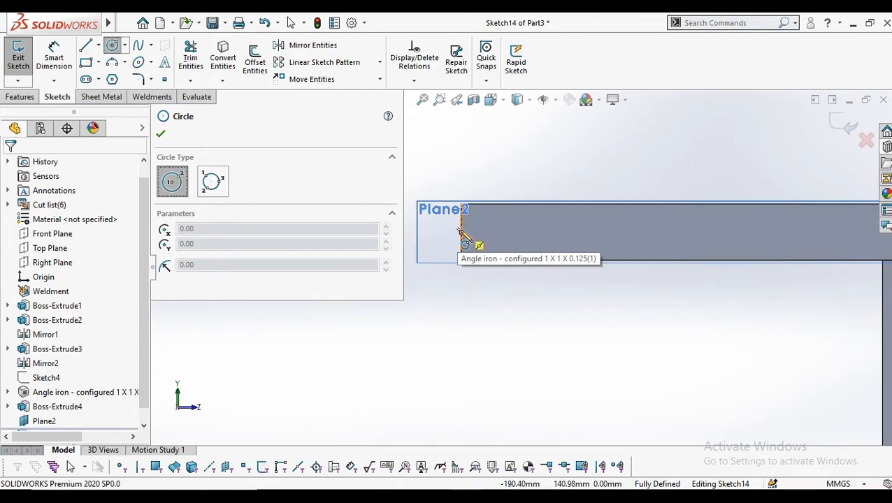
pyautogui.click(426, 232)
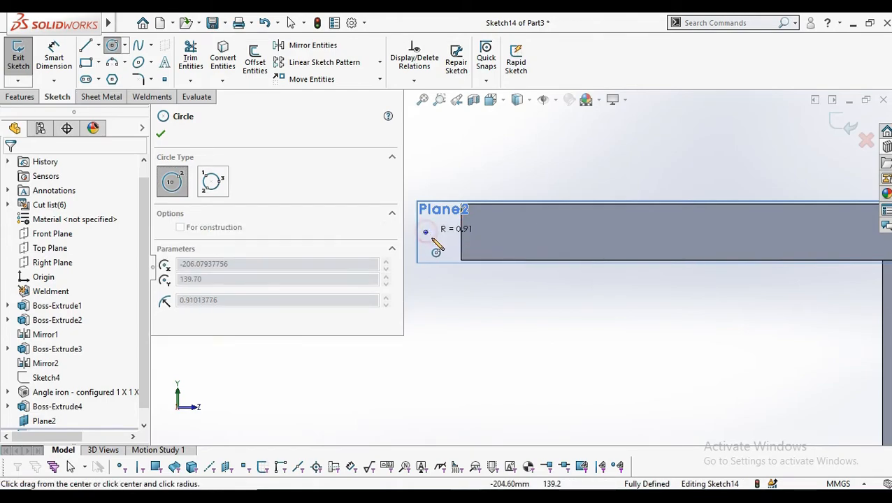
pyautogui.click(443, 232)
pyautogui.press('Escape')
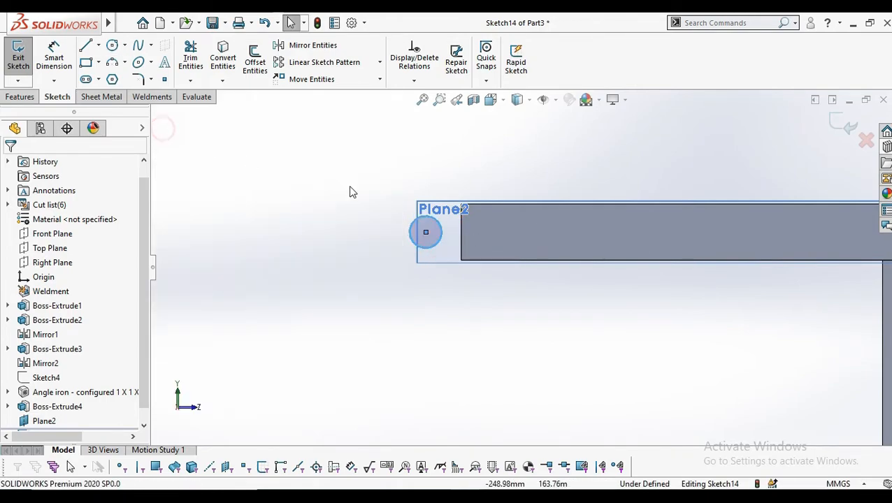
pyautogui.rightClick(424, 229)
pyautogui.click(352, 119)
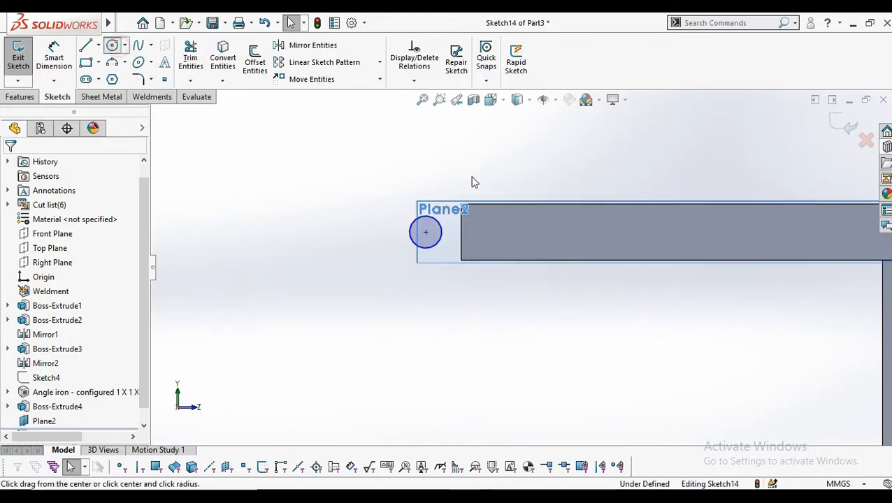
# Step: Sketch a second circle about 12.3 mm in diameter just beyond the frame's positive-Z end, centered at the angle iron's mid-height
pyautogui.scroll(7, 531, 230)
pyautogui.scroll(-5, 659, 279)
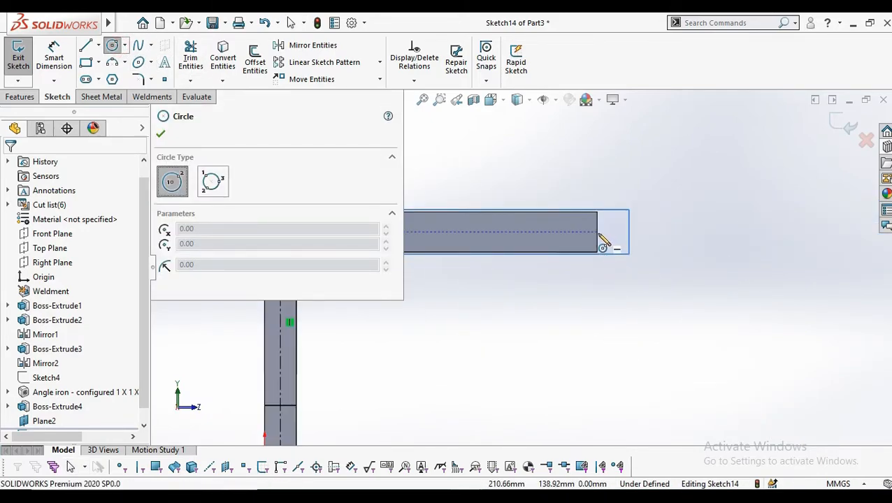
pyautogui.click(618, 232)
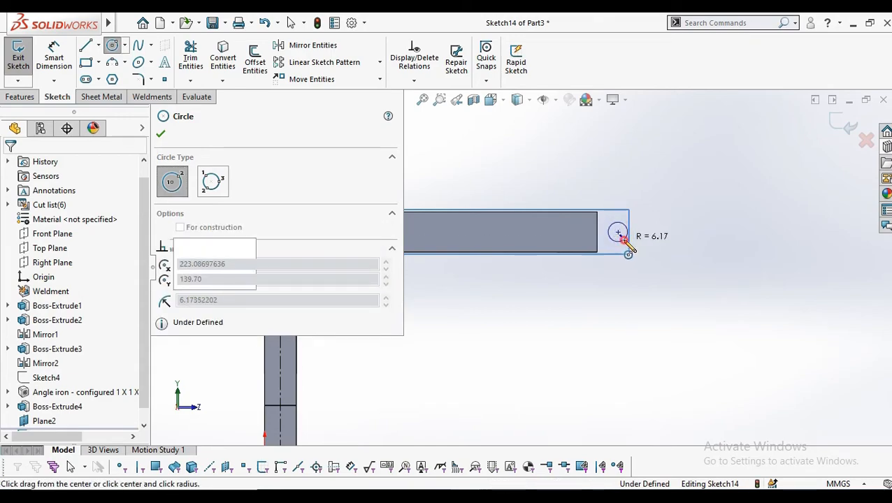
pyautogui.click(624, 243)
pyautogui.rightClick(656, 232)
pyautogui.click(675, 229)
# Step: Dimension the circle at the frame's positive-Z end to a diameter of 10 mm
pyautogui.click(54, 59)
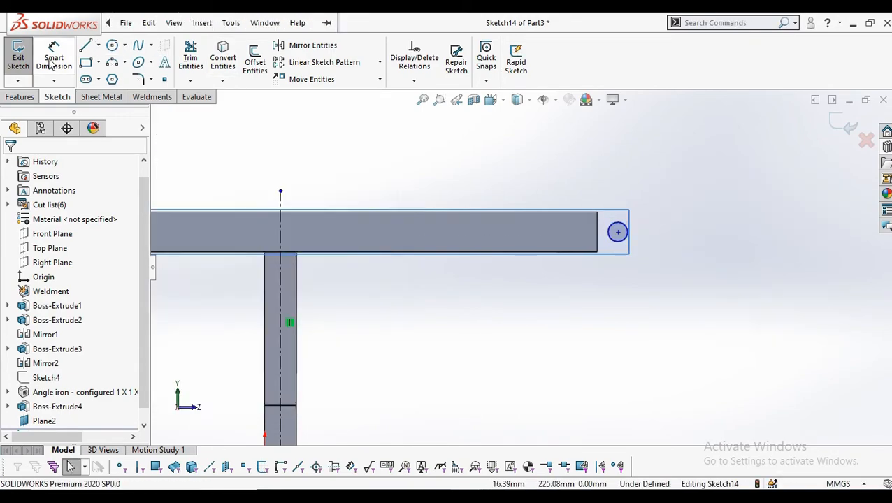
pyautogui.click(626, 233)
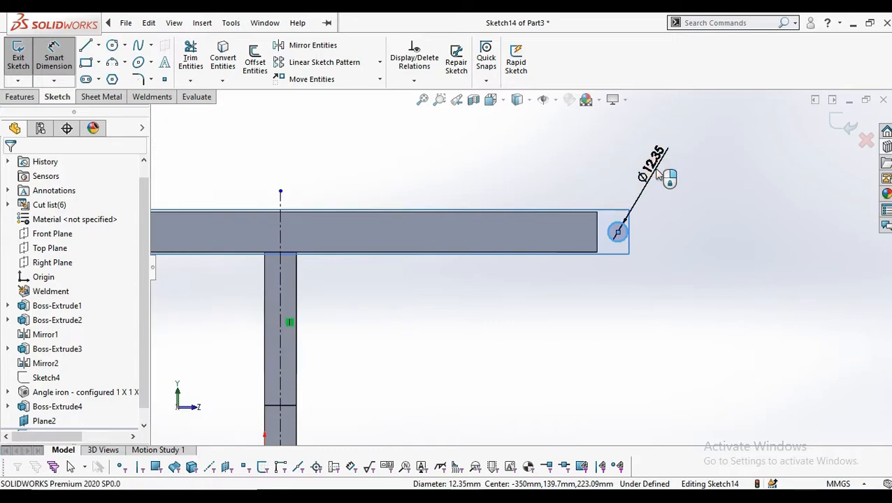
pyautogui.click(668, 179)
pyautogui.write('10')
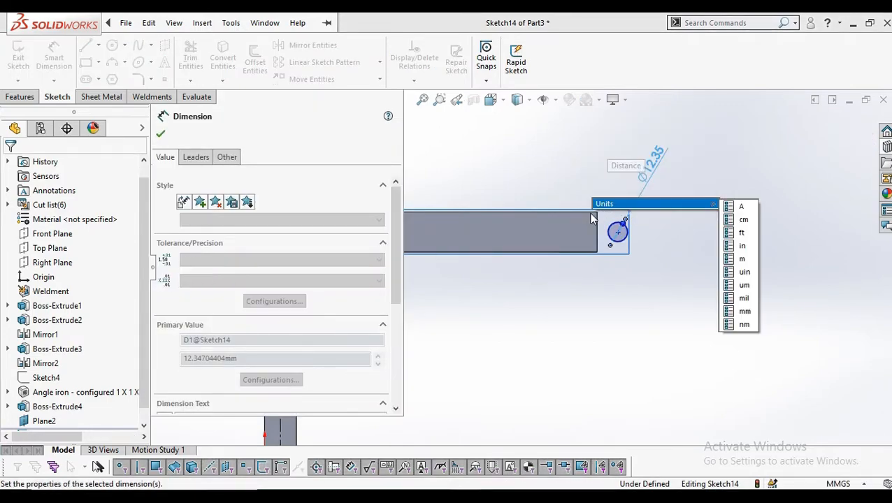
pyautogui.press('Return')
# Step: Dimension the circle at the frame's negative-Z end to a diameter of 10 mm and finish dimensioning
pyautogui.scroll(3, 548, 216)
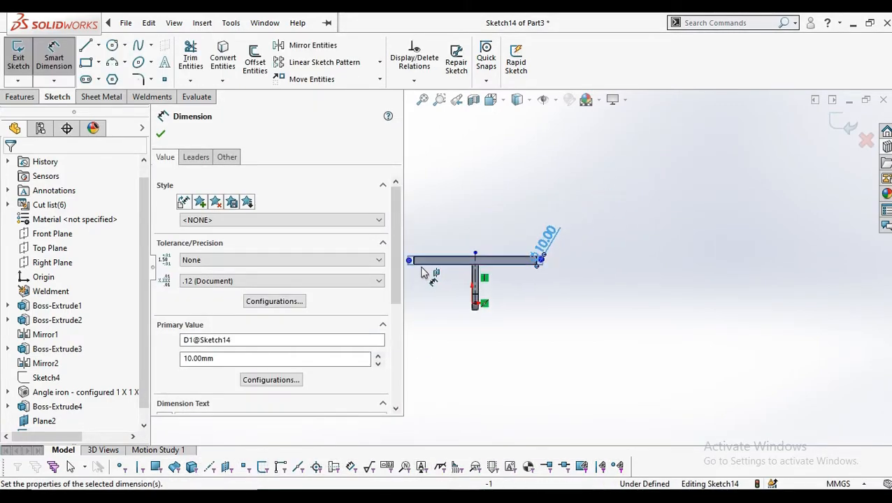
pyautogui.scroll(-5, 552, 274)
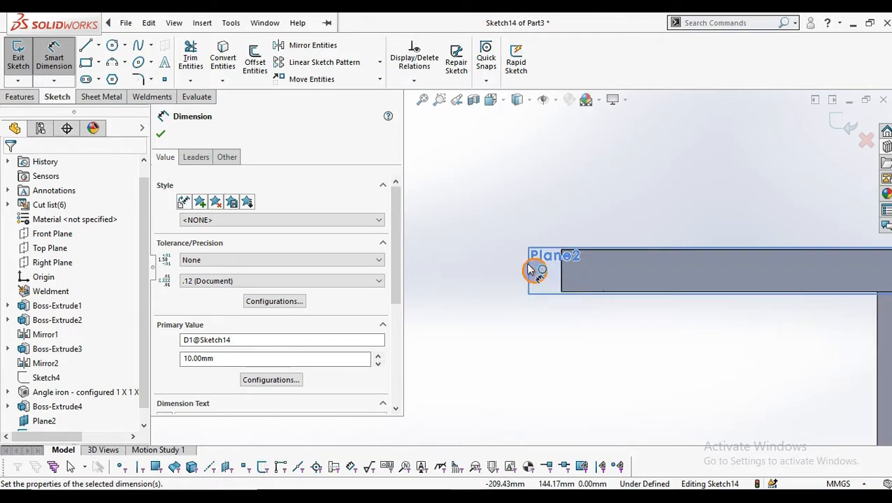
pyautogui.click(533, 270)
pyautogui.click(510, 220)
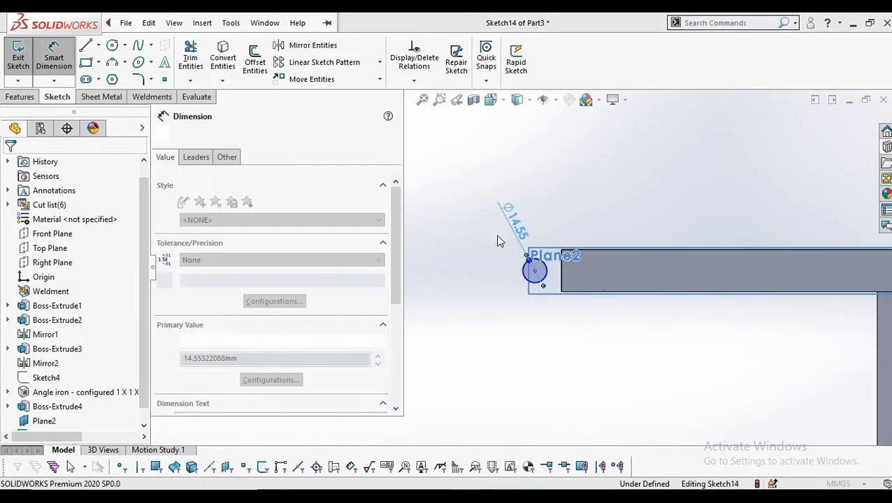
pyautogui.write('10')
pyautogui.press('Return')
pyautogui.click(161, 132)
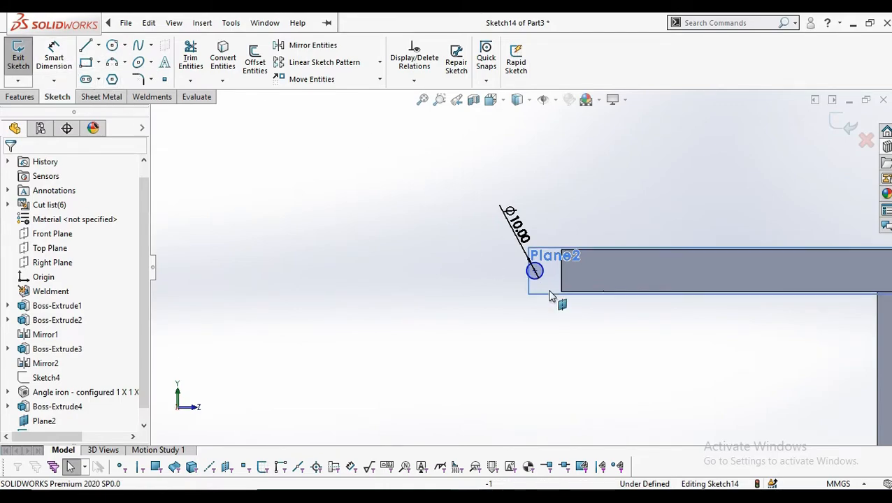
# Step: Make the two circle centers symmetric about the vertical centerline
pyautogui.click(535, 271)
pyautogui.scroll(5, 699, 272)
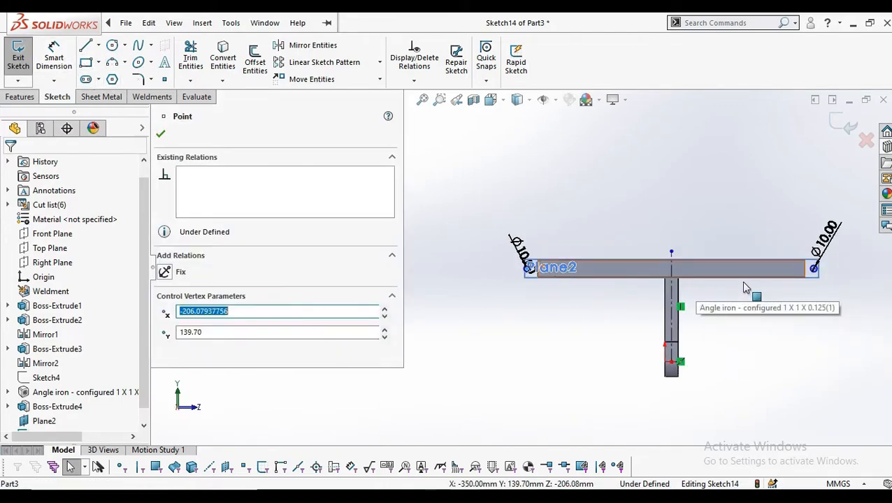
pyautogui.scroll(-5, 769, 281)
pyautogui.keyDown('ctrl'); pyautogui.click(449, 226); pyautogui.keyUp('ctrl')
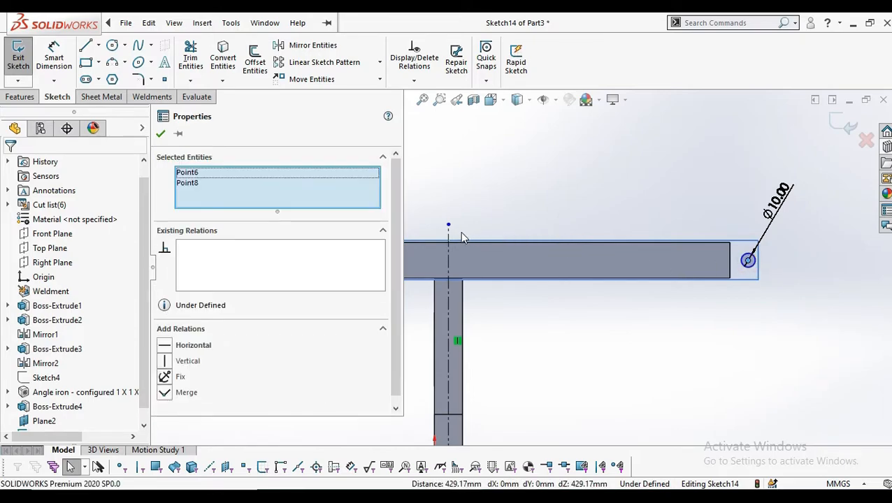
pyautogui.keyDown('ctrl'); pyautogui.click(449, 255); pyautogui.keyUp('ctrl')
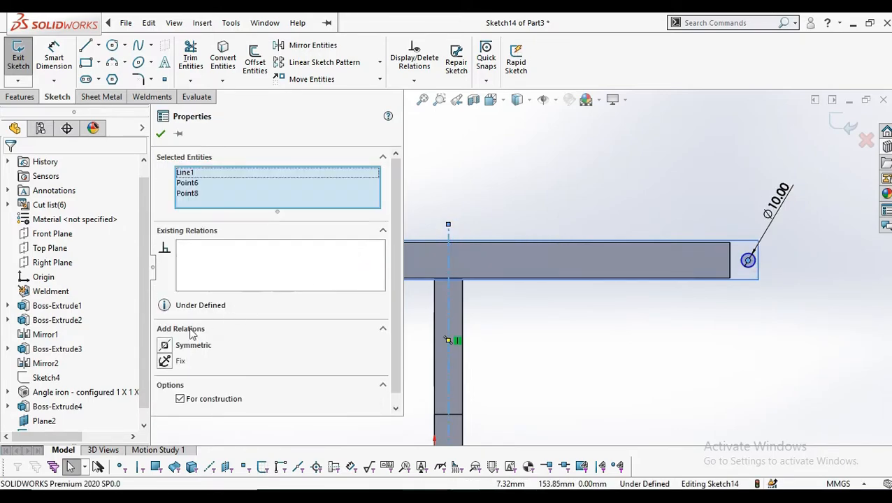
pyautogui.click(160, 134)
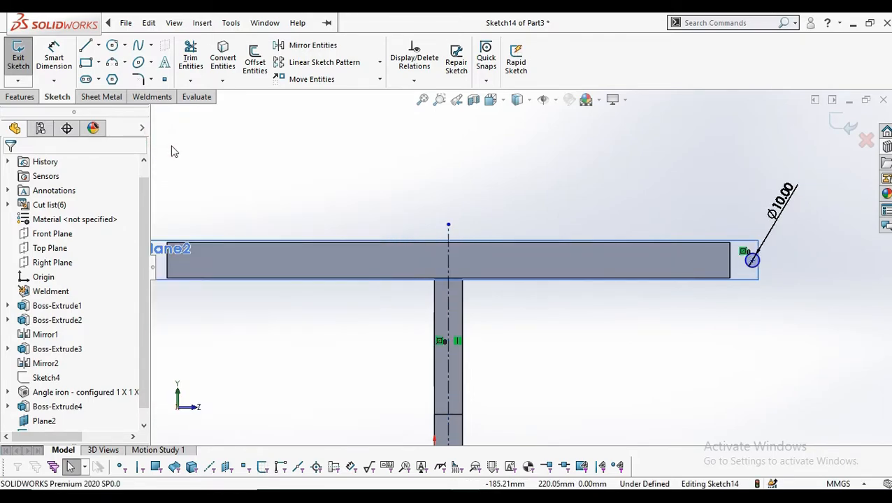
# Step: Set the horizontal distance between the two circle centers to 425 mm
pyautogui.click(55, 61)
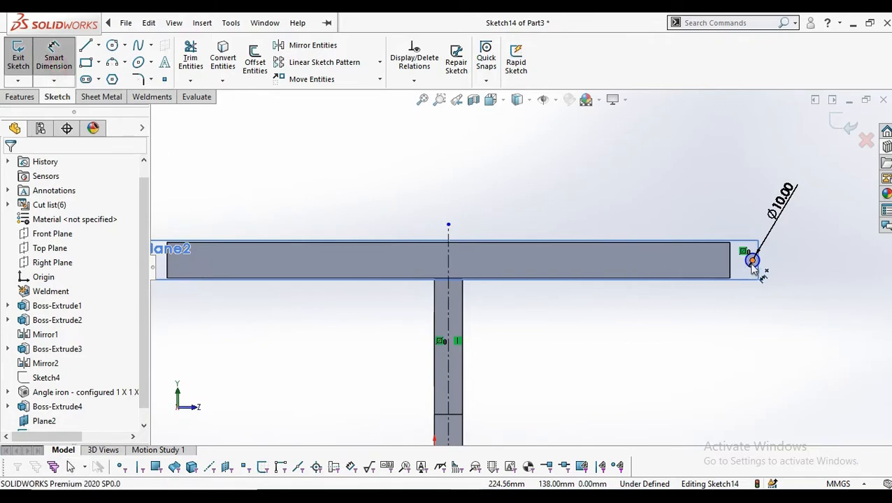
pyautogui.click(752, 261)
pyautogui.scroll(7, 412, 253)
pyautogui.scroll(-10, 421, 260)
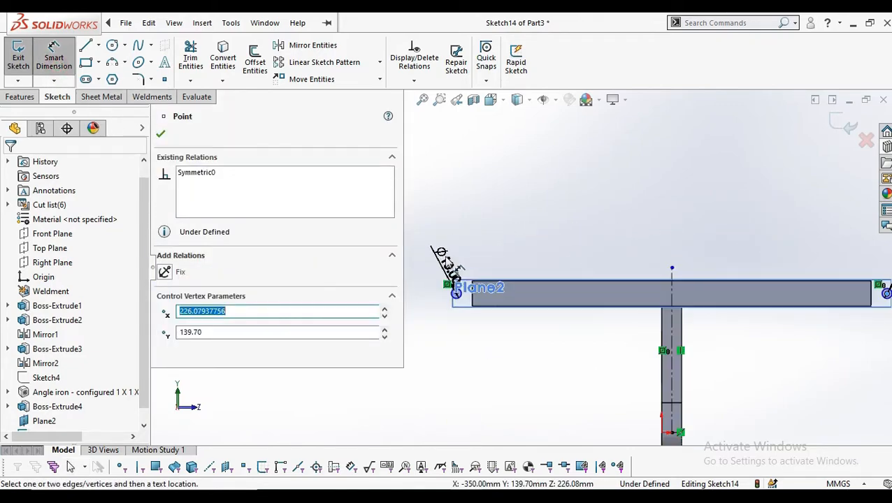
pyautogui.scroll(-2, 496, 346)
pyautogui.click(492, 352)
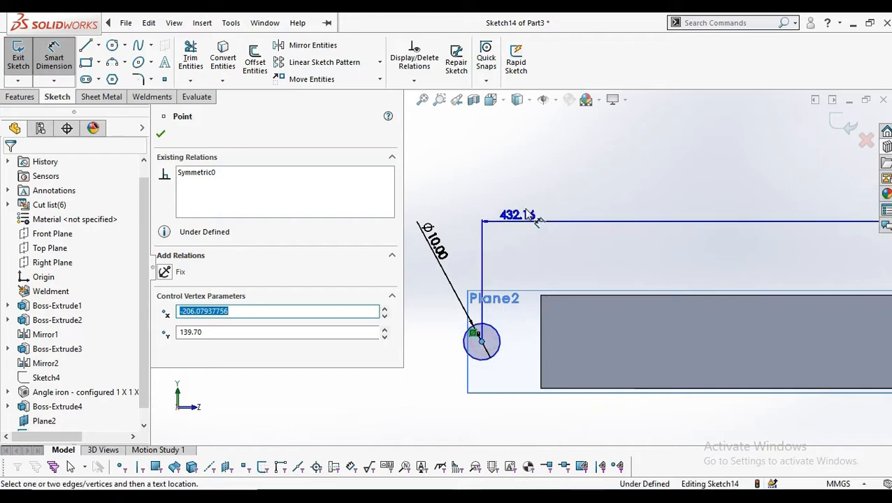
pyautogui.click(533, 213)
pyautogui.write('425')
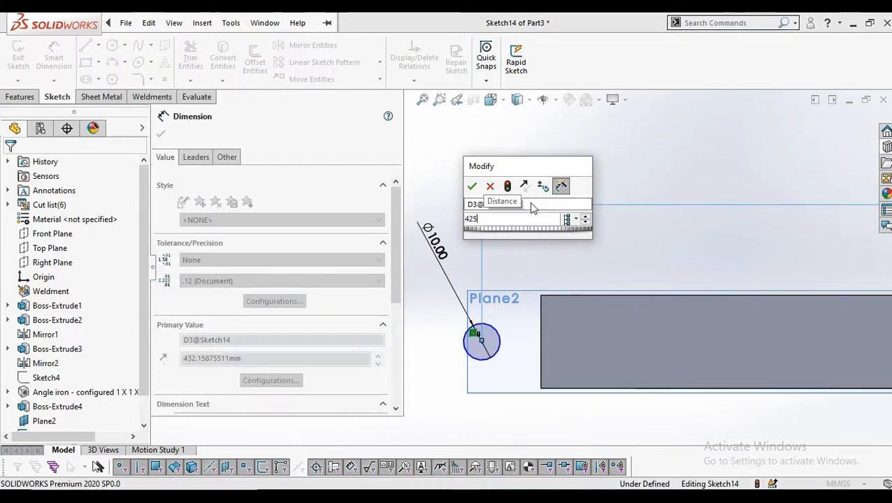
pyautogui.press('Return')
# Step: Enlarge the displayed boundary of Plane2 well past the negative-Z circle so its outline clears the sketch area
pyautogui.scroll(5, 688, 255)
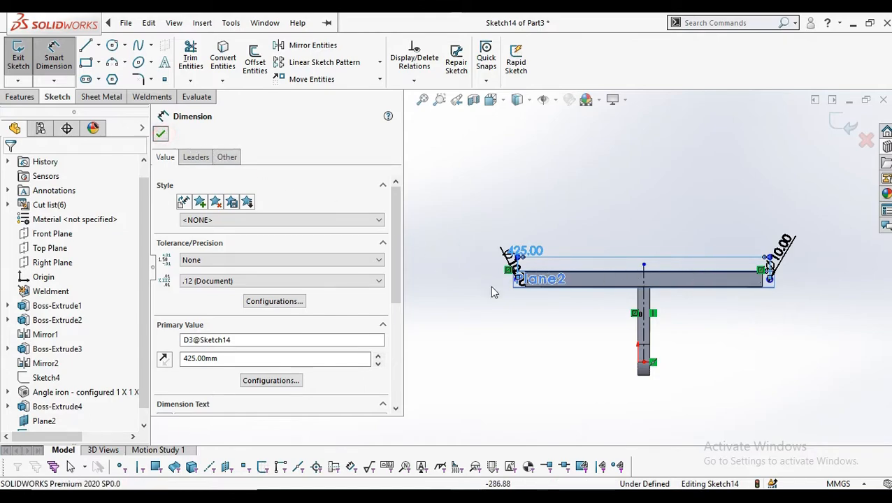
pyautogui.click(491, 292)
pyautogui.scroll(-5, 517, 290)
pyautogui.rightClick(485, 285)
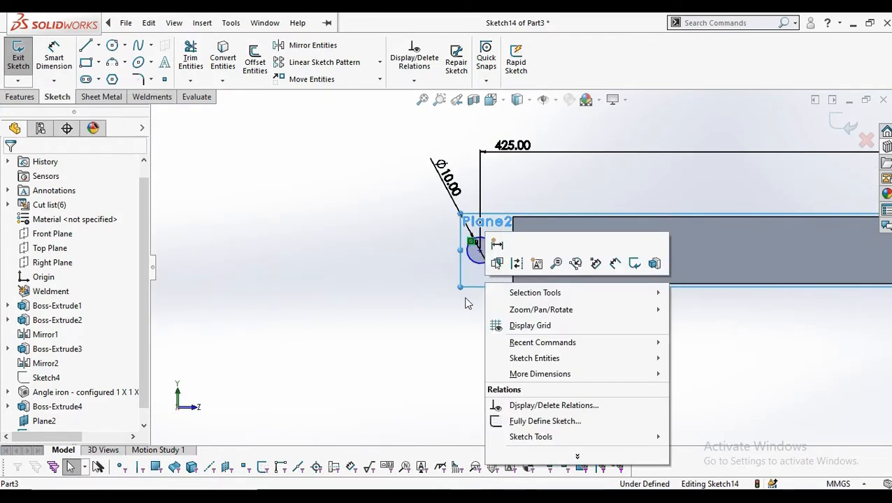
pyautogui.click(450, 296)
pyautogui.click(462, 294)
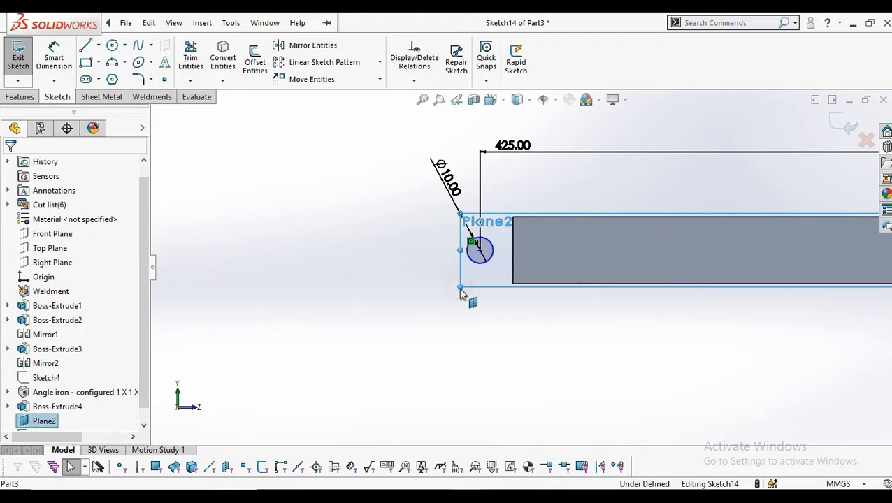
pyautogui.moveTo(460, 285); pyautogui.dragTo(278, 443)
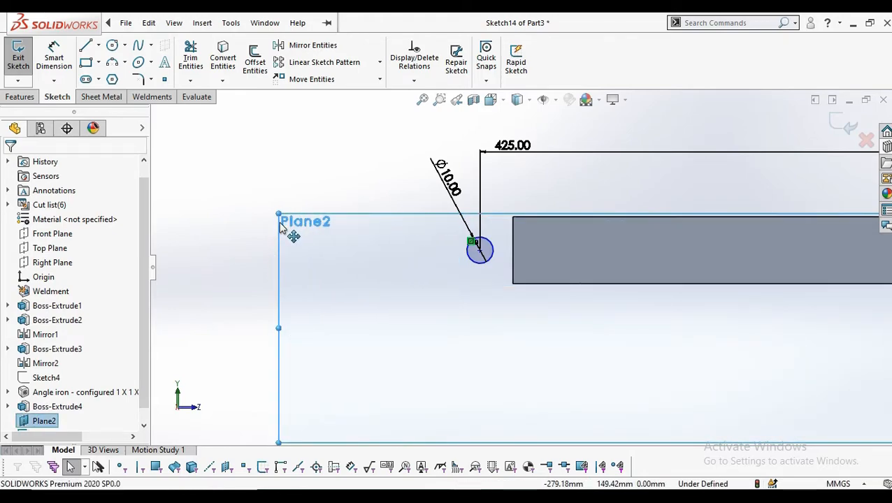
pyautogui.moveTo(279, 216); pyautogui.dragTo(233, 84)
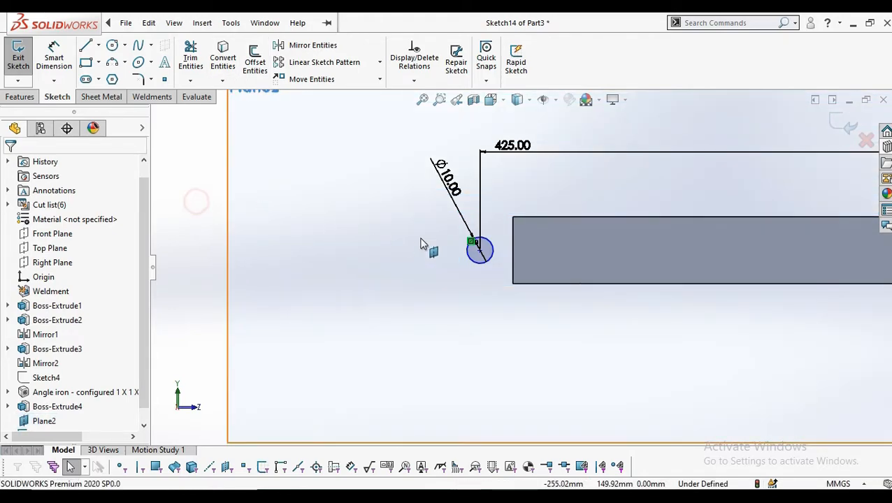
# Step: Draw a corner rectangle about 22.6 by 25.4 mm around the negative-Z circle, starting from the upper corner of the frame's end
pyautogui.scroll(2, 422, 244)
pyautogui.scroll(-3, 472, 253)
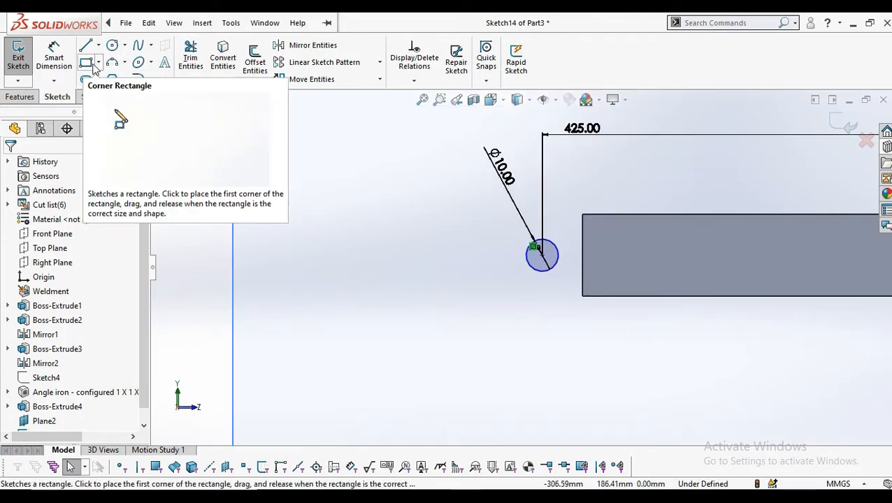
pyautogui.click(87, 63)
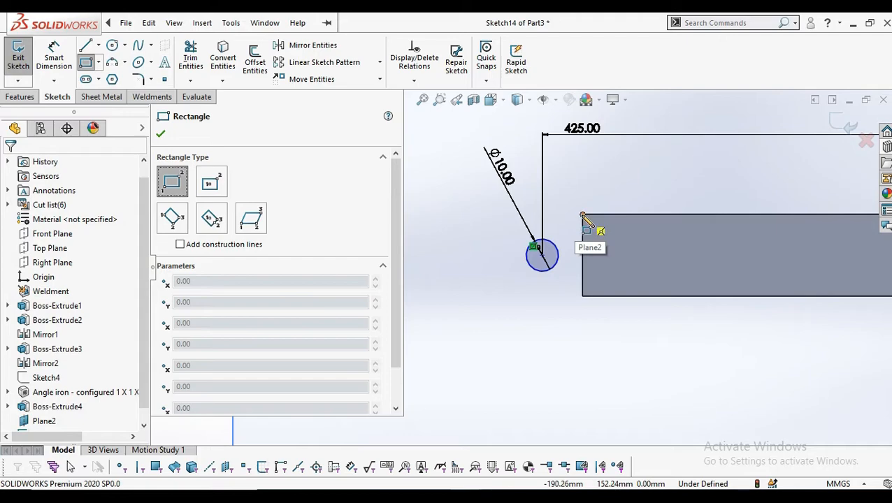
pyautogui.click(583, 216)
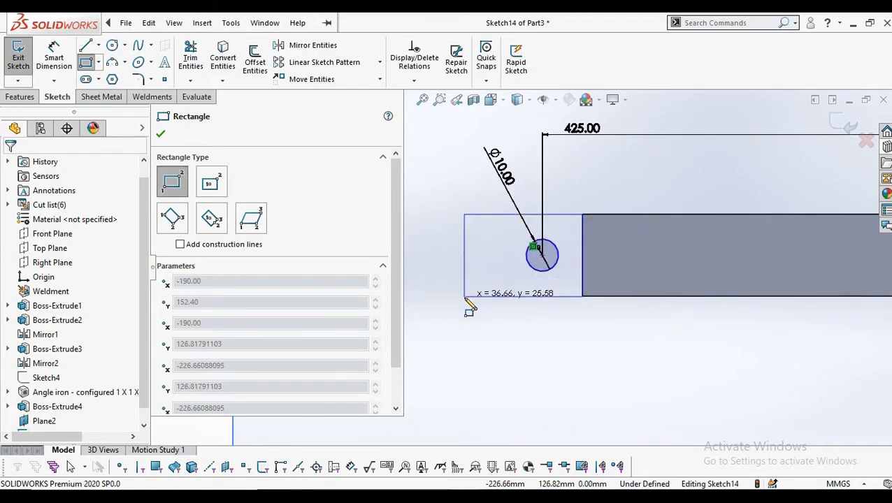
pyautogui.click(511, 297)
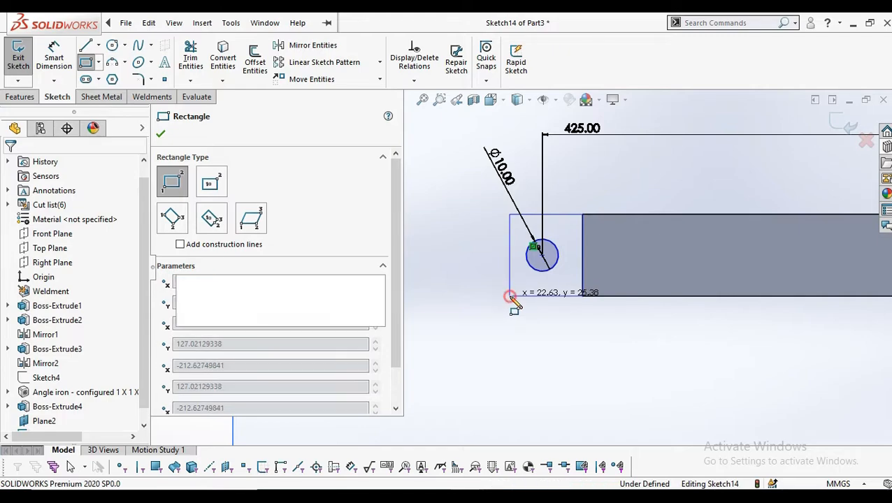
pyautogui.rightClick(533, 308)
pyautogui.click(561, 315)
# Step: Set the rectangle's height to 25 mm with a dimension on its side along the frame's end
pyautogui.click(54, 56)
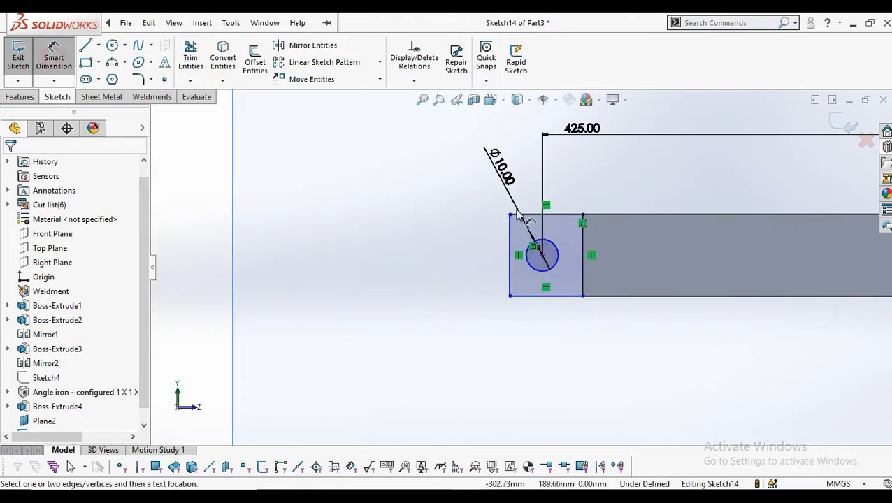
pyautogui.click(585, 260)
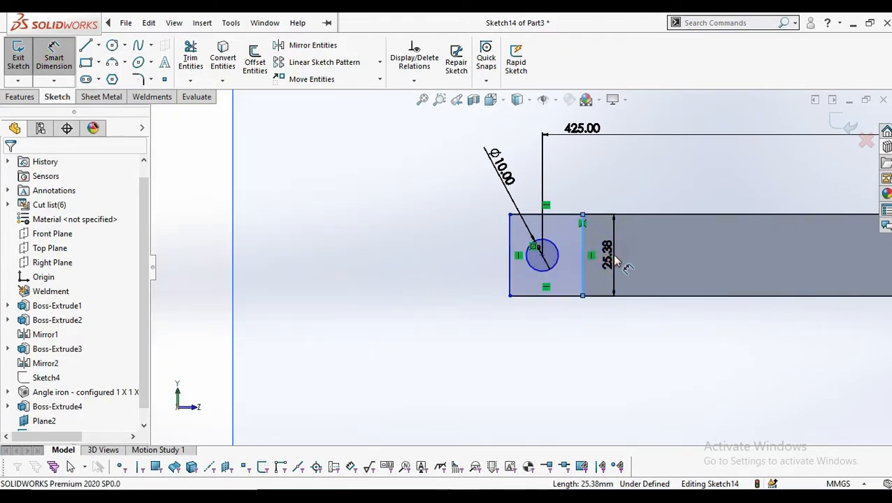
pyautogui.click(615, 259)
pyautogui.write('25')
pyautogui.press('Return')
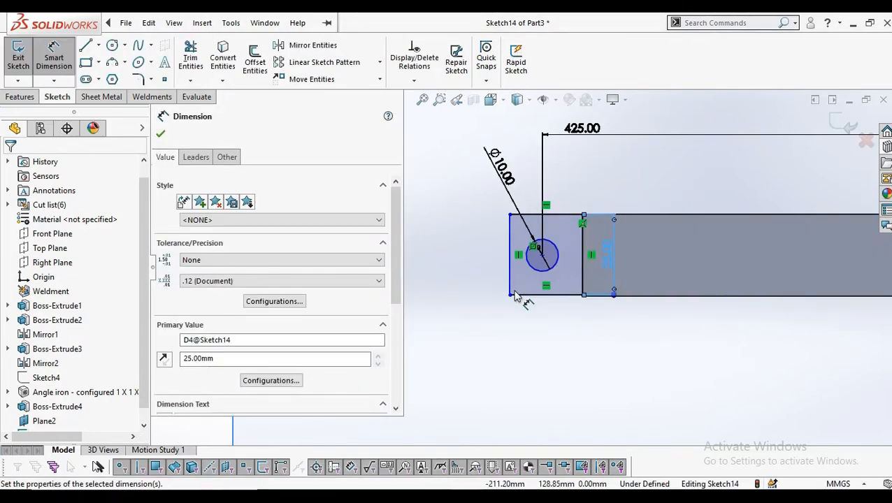
# Step: Set the length of the negative-Z rectangle's lower edge to 20 mm with a dimension
pyautogui.click(563, 299)
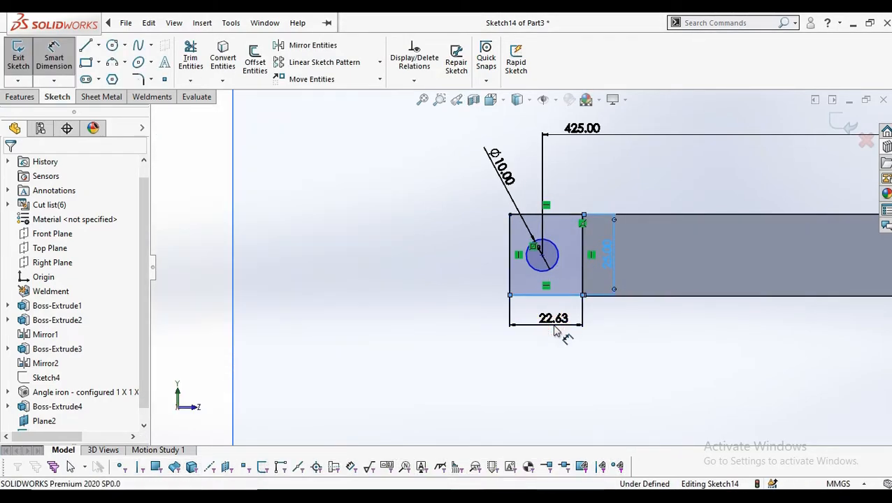
pyautogui.click(555, 327)
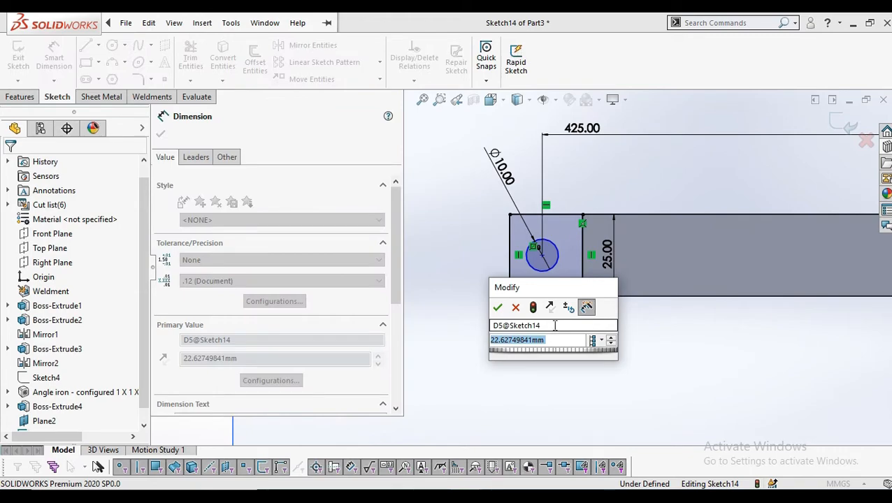
pyautogui.write('20')
pyautogui.press('Return')
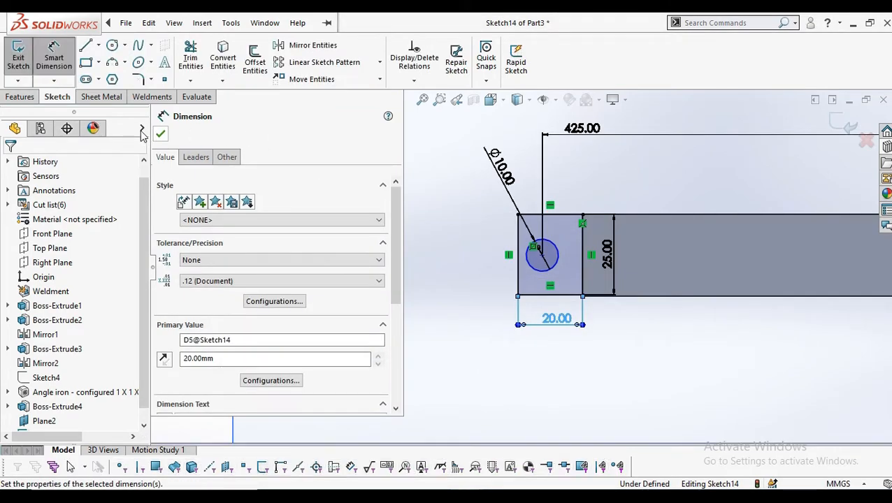
pyautogui.click(160, 134)
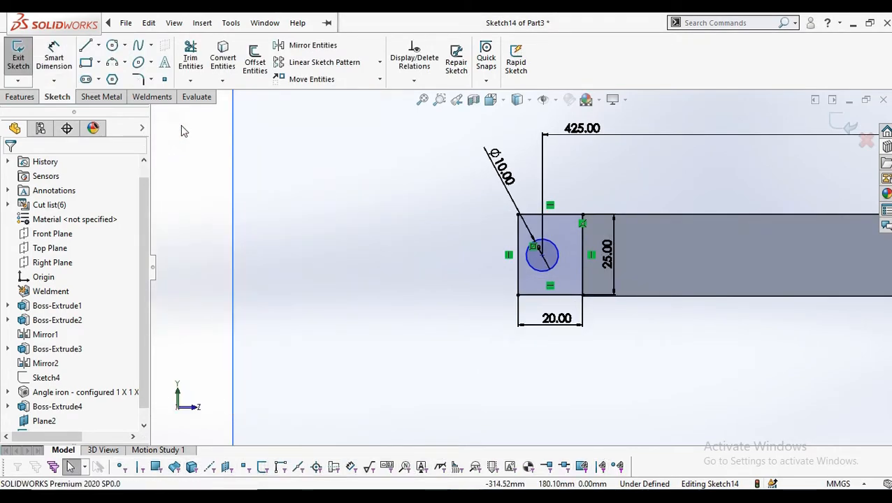
# Step: Draw a corner rectangle about 17.1 by 25.4 mm around the positive-Z circle, starting from the lower corner of the frame's end
pyautogui.click(87, 62)
pyautogui.scroll(3, 756, 271)
pyautogui.scroll(-6, 791, 284)
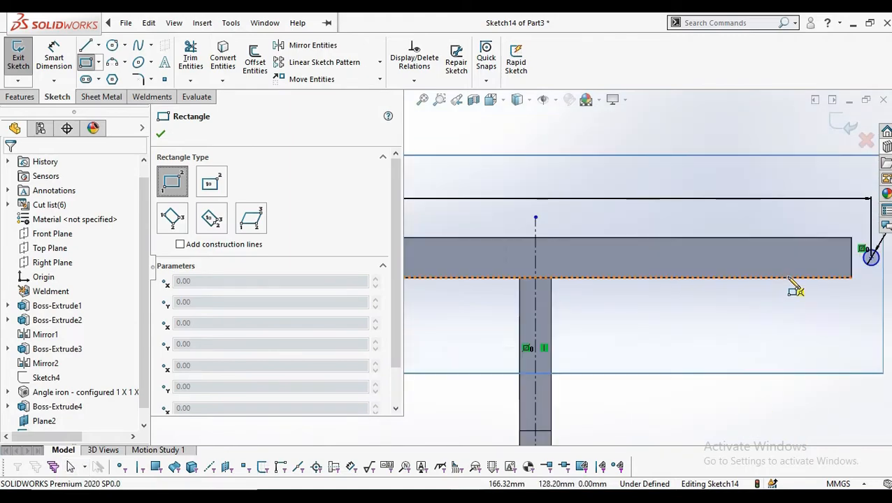
pyautogui.click(851, 277)
pyautogui.scroll(2, 852, 251)
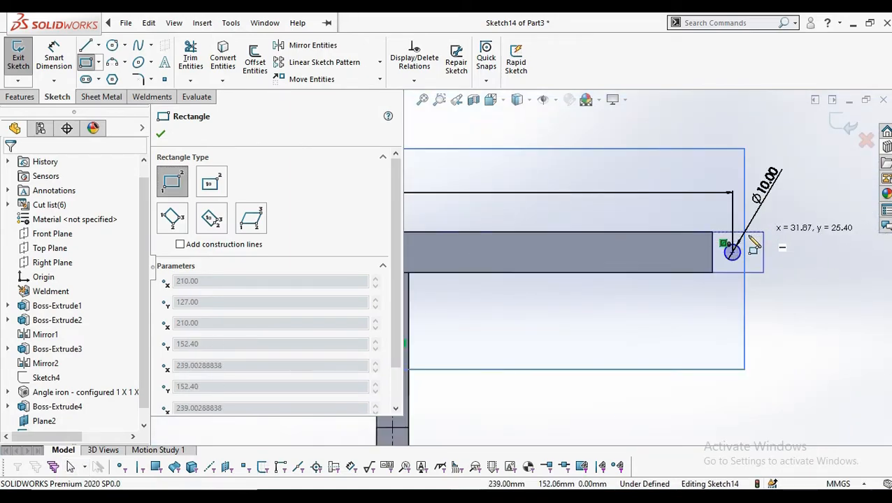
pyautogui.click(741, 233)
pyautogui.rightClick(738, 243)
pyautogui.click(728, 244)
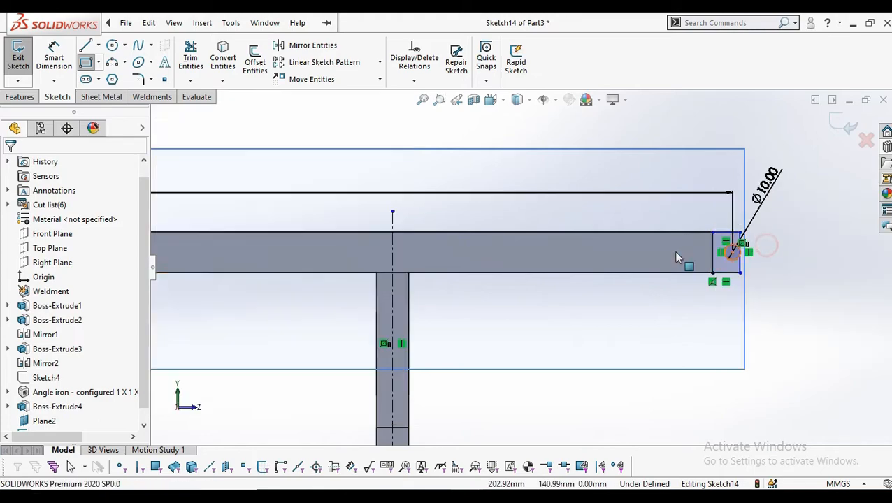
# Step: Set the positive-Z rectangle's length to 20 mm with a dimension on its lower edge
pyautogui.click(60, 56)
pyautogui.scroll(-2, 751, 282)
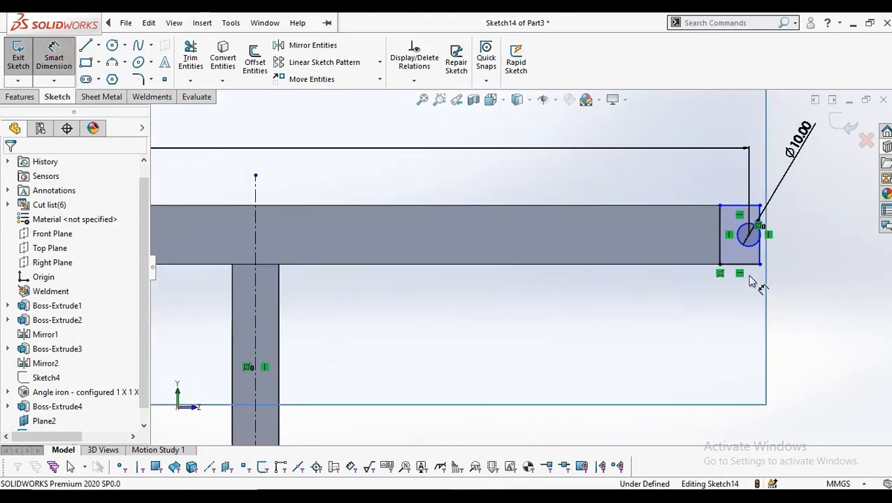
pyautogui.click(747, 273)
pyautogui.click(723, 307)
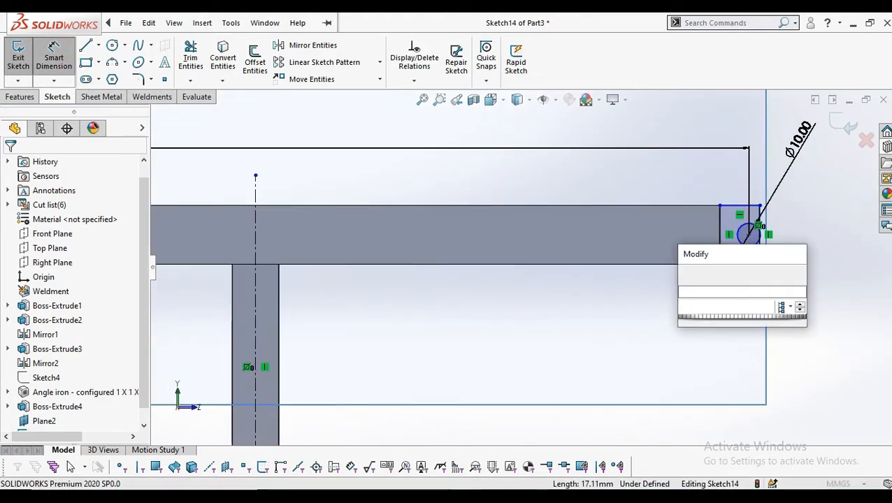
pyautogui.press('Return')
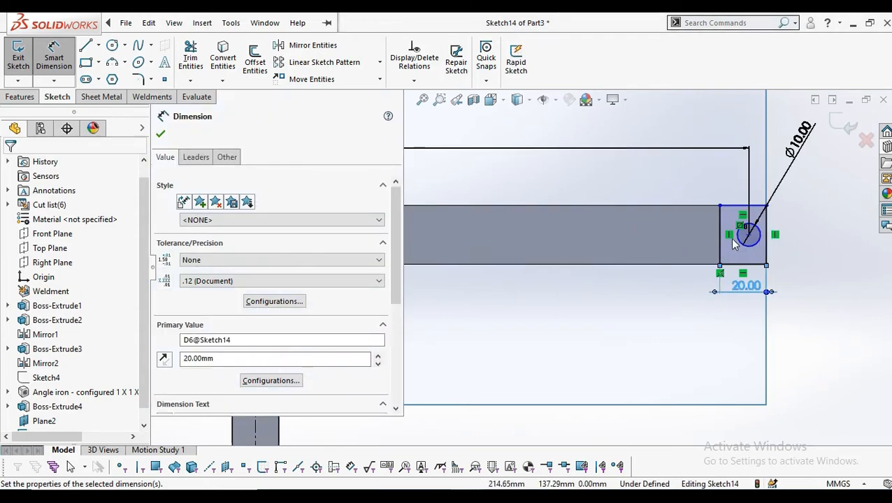
pyautogui.scroll(-1, 733, 242)
pyautogui.click(160, 134)
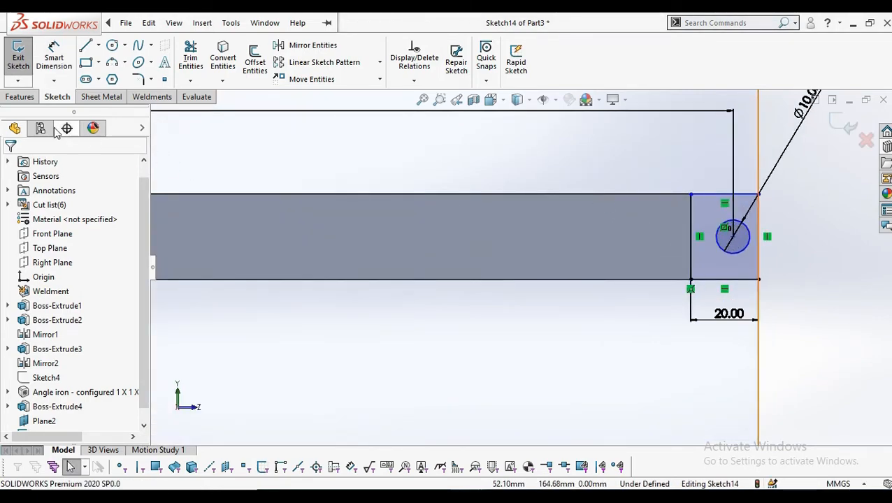
# Step: Extrude the two tab profiles with their holes to a blind depth of 20 mm without merging, and hide Plane2
pyautogui.click(18, 62)
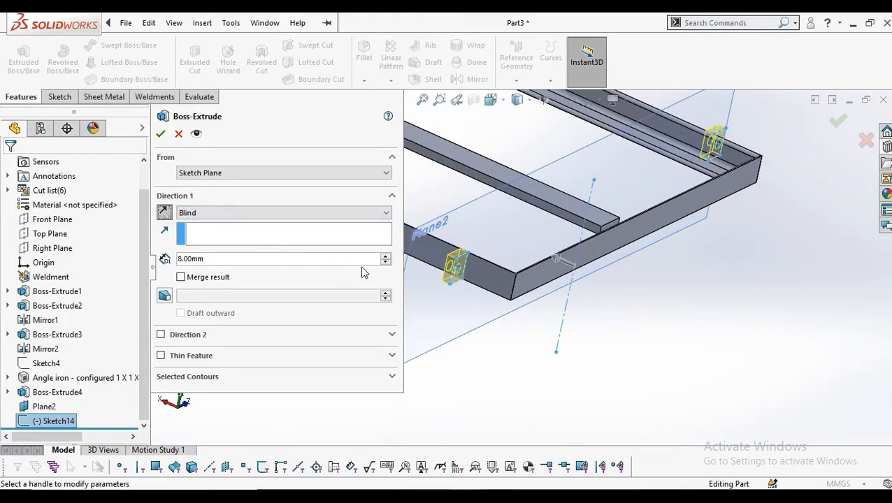
pyautogui.write('20')
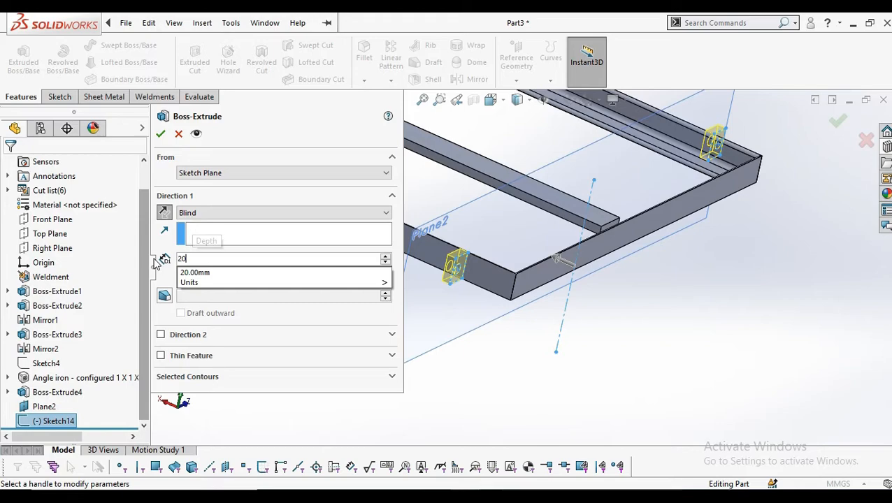
pyautogui.press('Return')
pyautogui.click(161, 134)
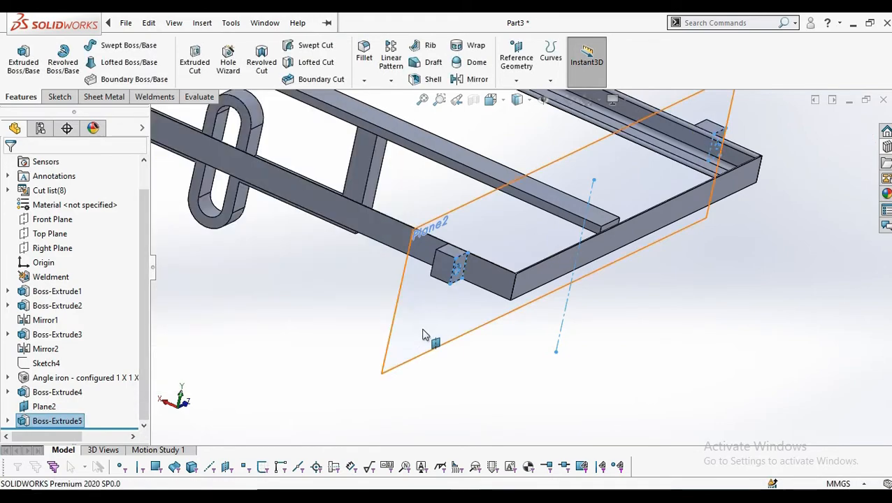
pyautogui.rightClick(428, 339)
pyautogui.click(480, 282)
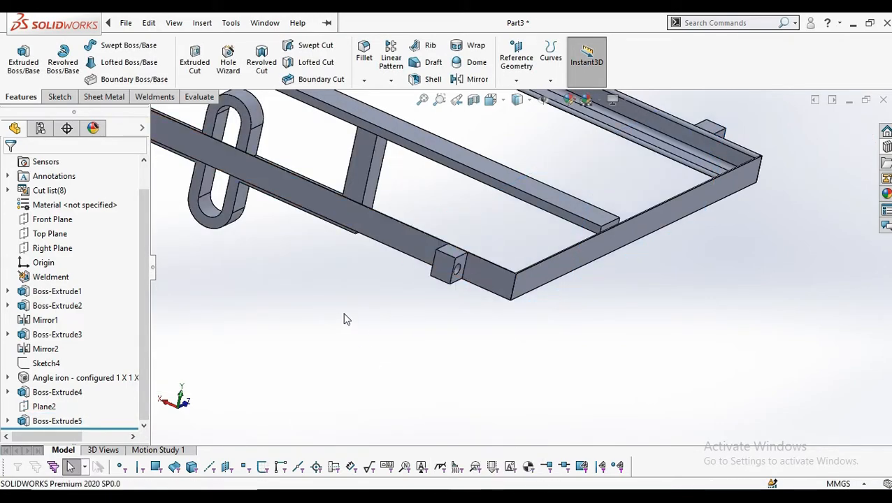
# Step: Mirror both extruded tab bodies about the Right Plane to the opposite end of the frame
pyautogui.scroll(3, 322, 304)
pyautogui.moveTo(322, 305); pyautogui.dragTo(358, 292, button='middle')
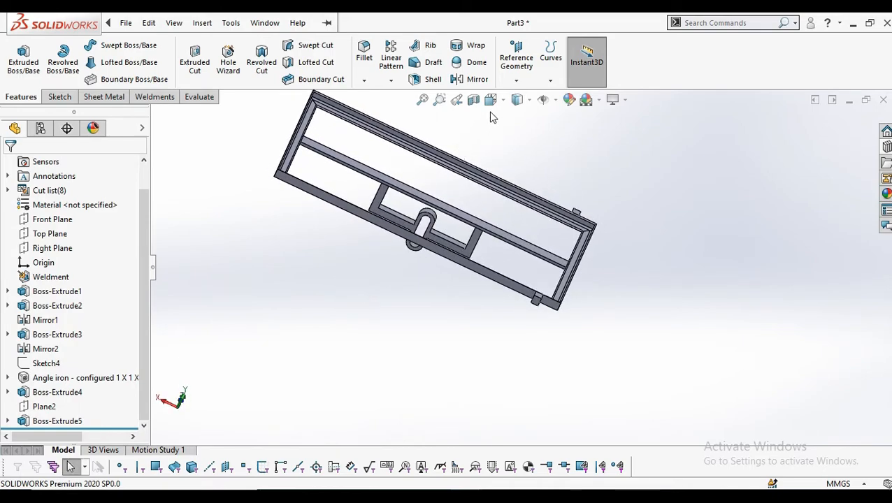
pyautogui.click(471, 80)
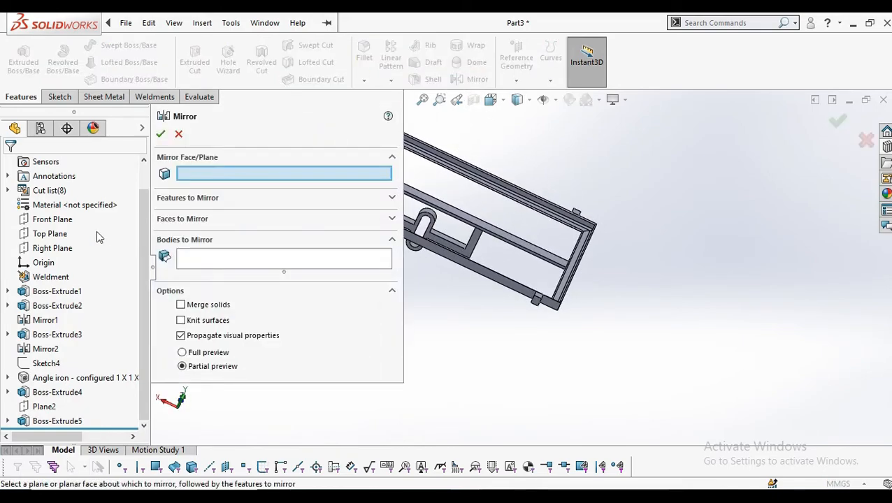
pyautogui.click(52, 248)
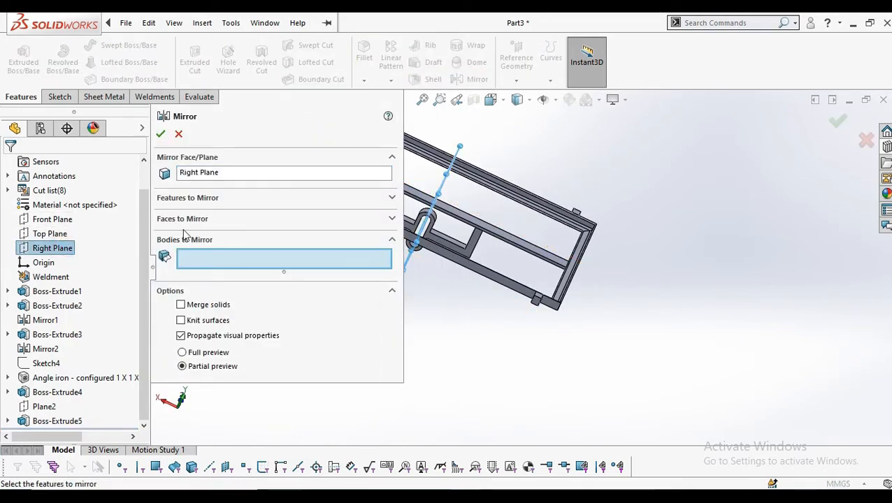
pyautogui.click(537, 308)
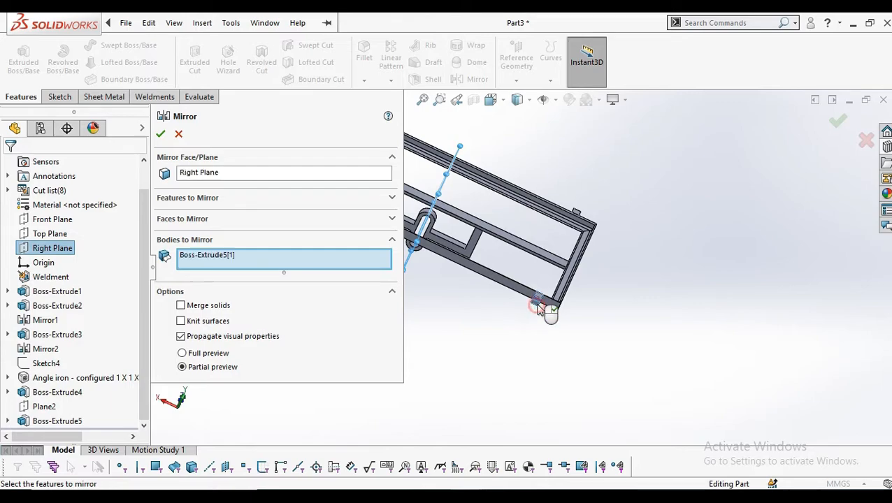
pyautogui.click(580, 215)
pyautogui.scroll(3, 405, 245)
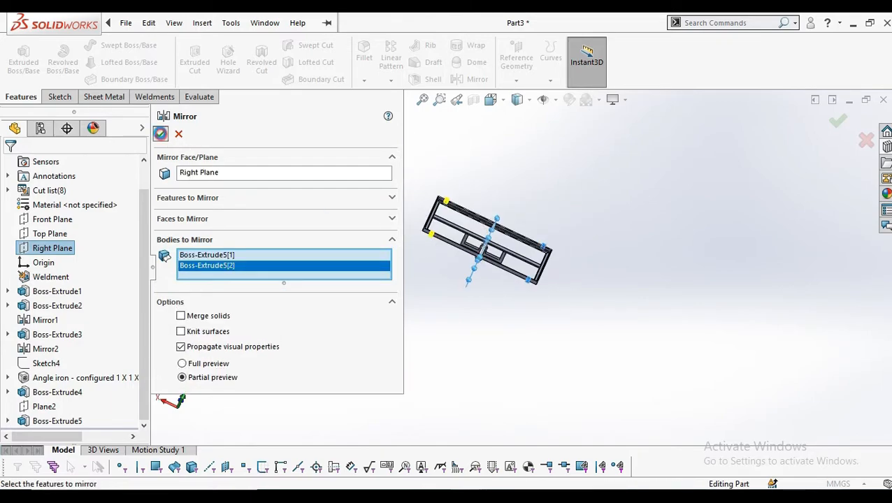
pyautogui.click(161, 133)
pyautogui.click(467, 159)
pyautogui.moveTo(533, 207); pyautogui.dragTo(523, 284, button='middle')
pyautogui.scroll(-5, 482, 214)
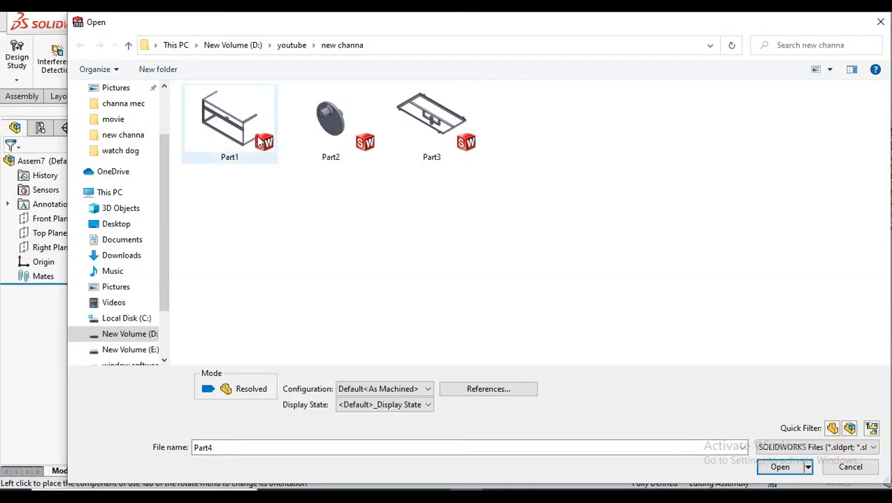
# Step: Place Part1 as the first component of the new assembly and insert Part2 near its hanging bracket
pyautogui.doubleClick(260, 142)
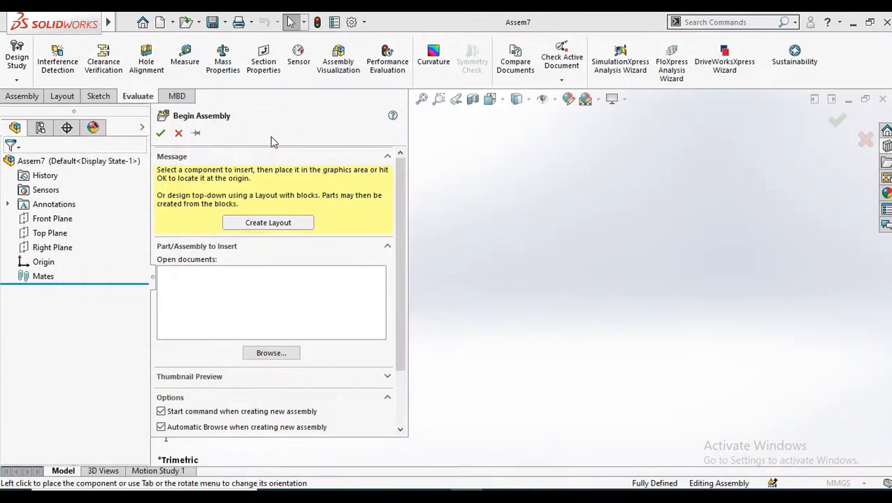
pyautogui.click(534, 328)
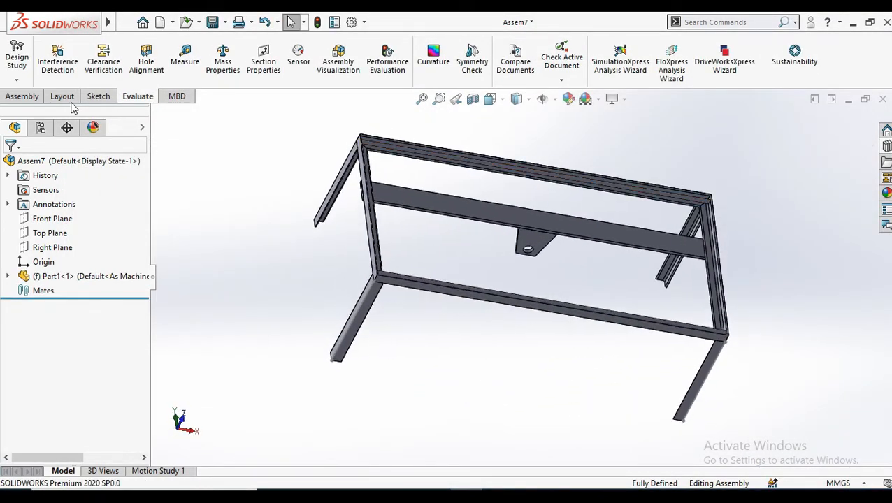
pyautogui.click(21, 96)
pyautogui.click(73, 56)
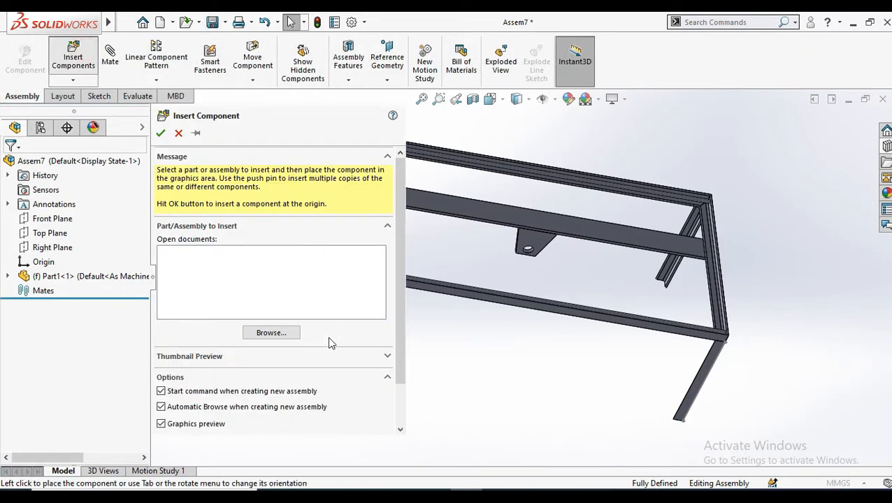
pyautogui.doubleClick(330, 144)
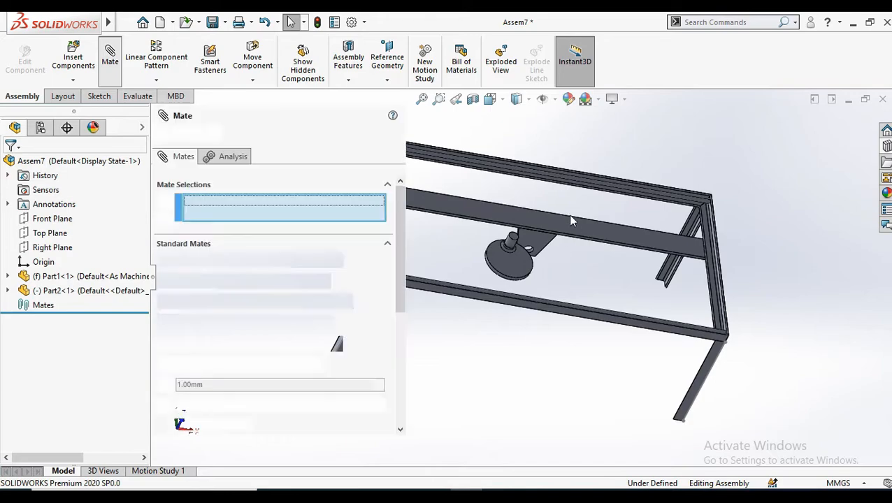
# Step: Mate Part2's shaft concentric with the hole in Part1's bracket, flipping the mate alignment
pyautogui.moveTo(568, 214); pyautogui.dragTo(526, 258, button='middle')
pyautogui.scroll(-4, 525, 259)
pyautogui.click(572, 180)
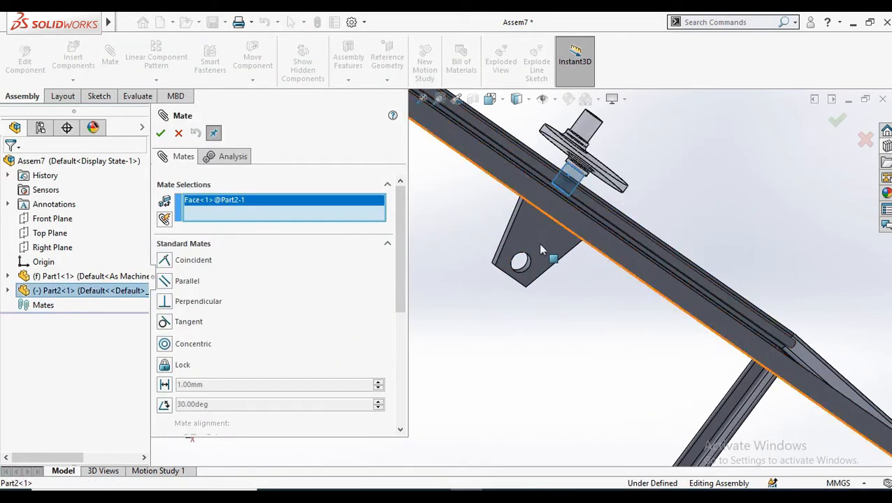
pyautogui.scroll(-3, 521, 258)
pyautogui.click(508, 283)
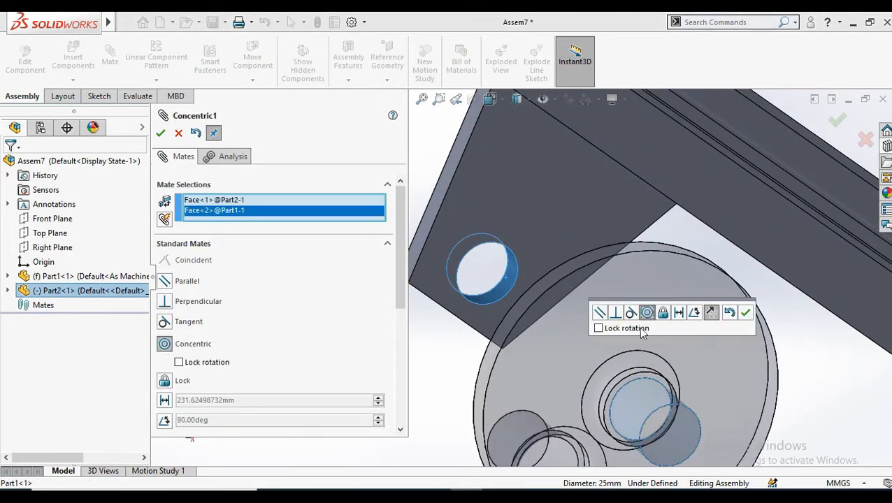
pyautogui.scroll(4, 629, 350)
pyautogui.moveTo(579, 359); pyautogui.dragTo(620, 399, button='middle')
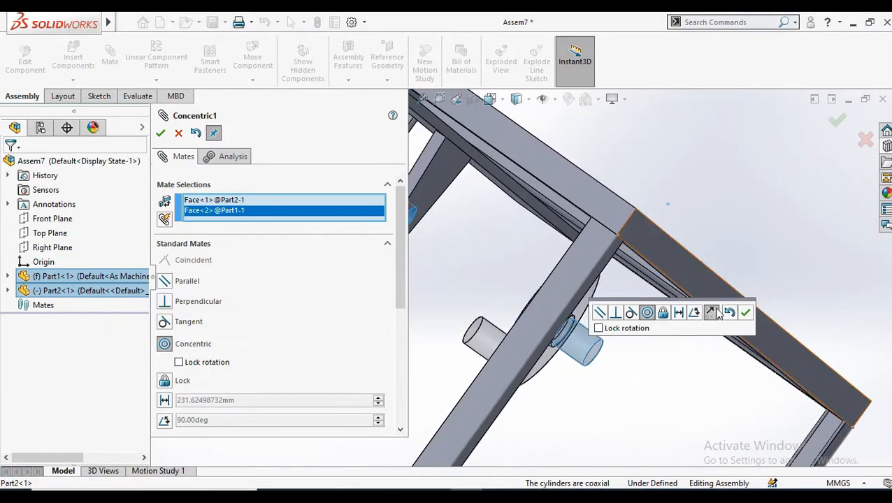
pyautogui.click(712, 314)
pyautogui.click(742, 312)
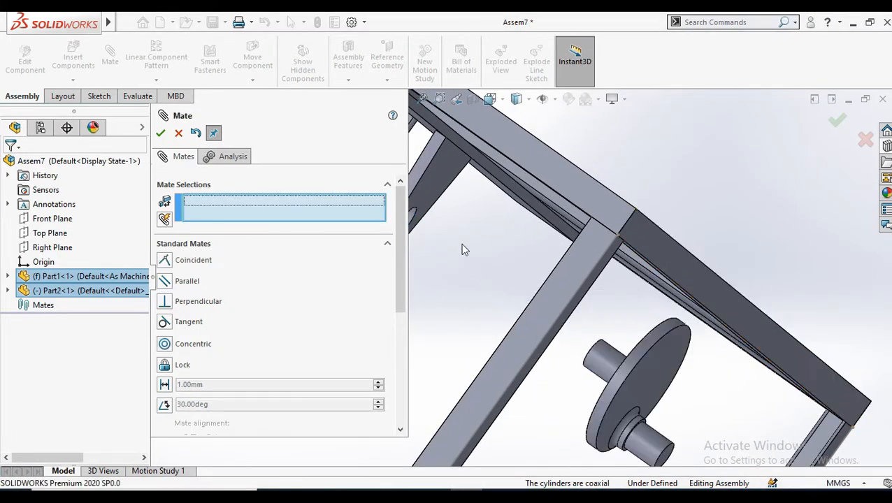
# Step: Add a coincident mate between the face of Part1's bracket and the narrow shoulder face on Part2's shaft
pyautogui.click(431, 202)
pyautogui.scroll(4, 534, 276)
pyautogui.moveTo(534, 276); pyautogui.dragTo(459, 295, button='middle')
pyautogui.scroll(-8, 459, 295)
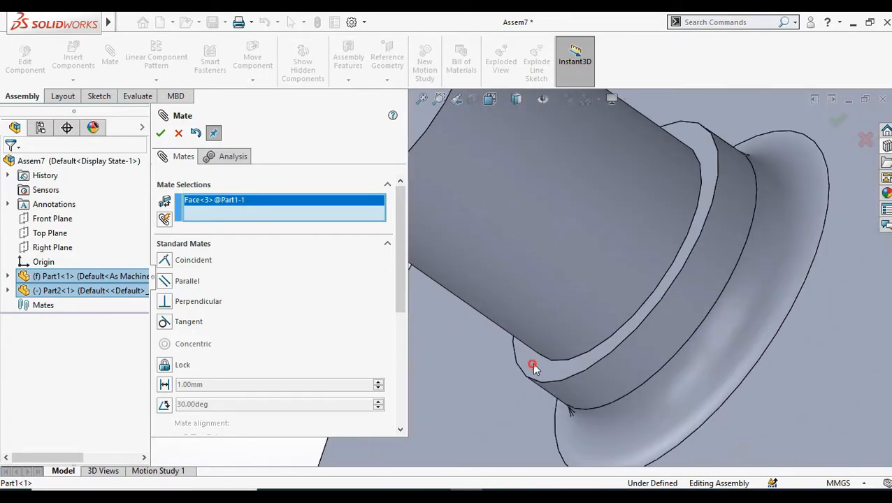
pyautogui.click(532, 365)
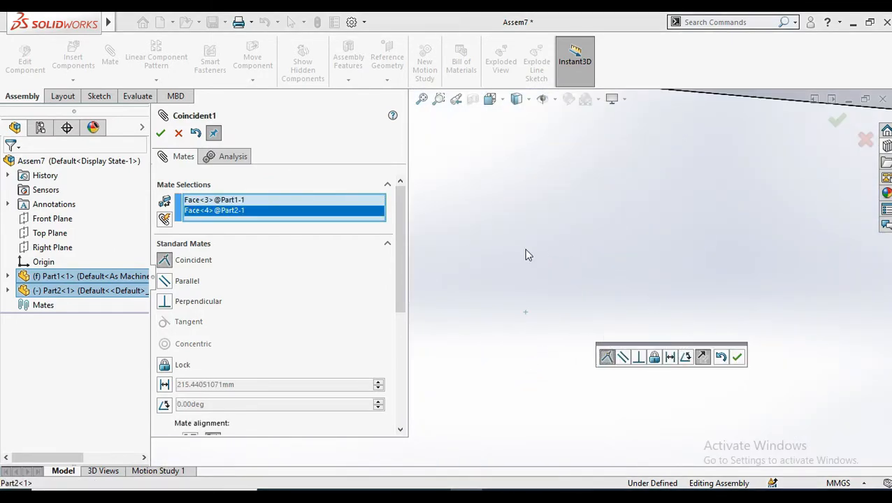
pyautogui.scroll(6, 456, 259)
pyautogui.moveTo(445, 249); pyautogui.dragTo(618, 308, button='middle')
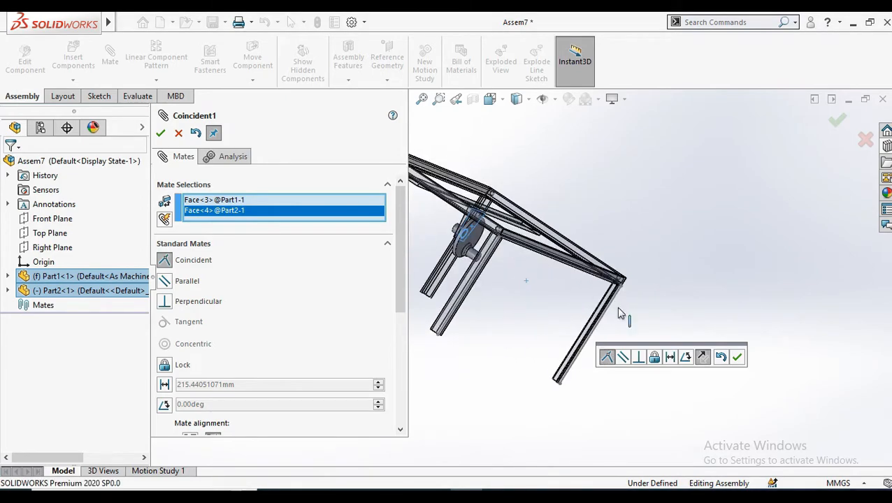
pyautogui.click(738, 358)
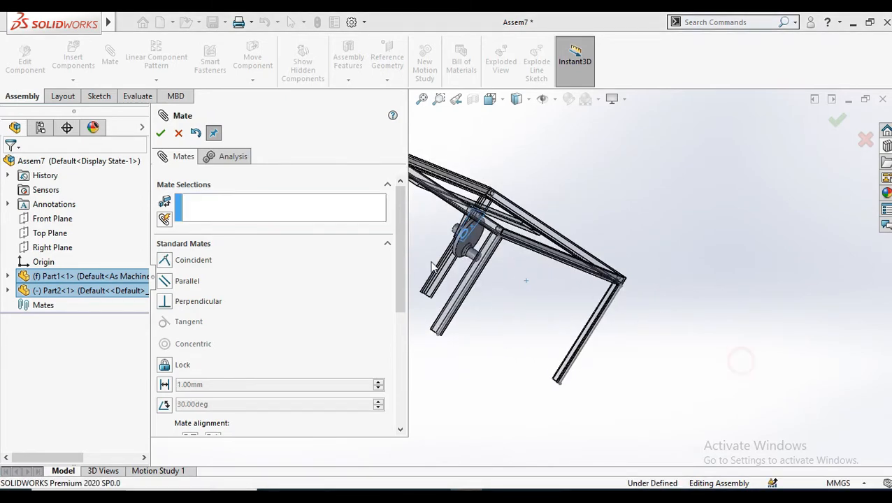
pyautogui.click(160, 134)
# Step: Turn the crank disc Part2 about its shaft using a standard free-drag component move
pyautogui.click(410, 244)
pyautogui.moveTo(410, 244); pyautogui.dragTo(475, 329, button='middle')
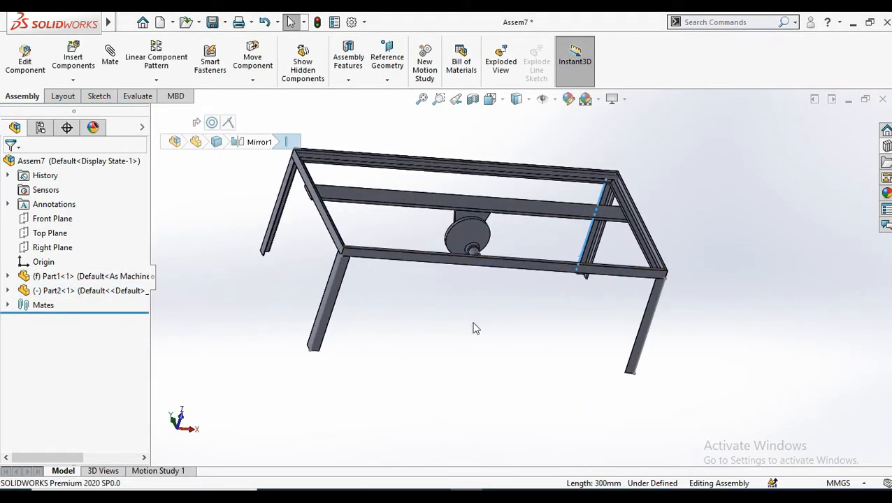
pyautogui.click(253, 60)
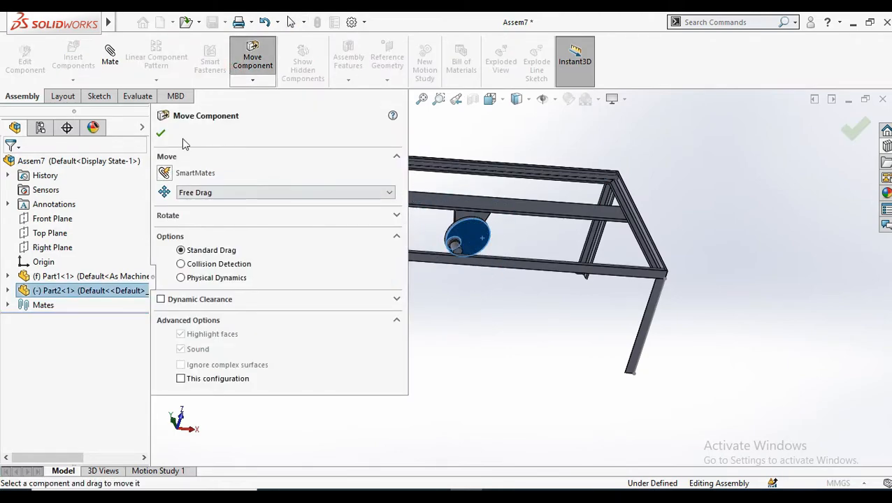
pyautogui.click(160, 132)
# Step: Insert Part3 into the assembly and place it over the middle of the table frame
pyautogui.click(72, 59)
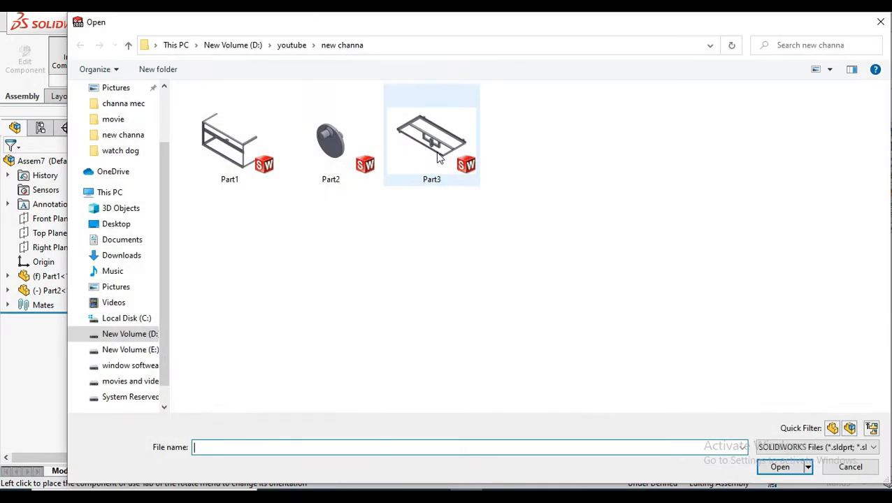
pyautogui.doubleClick(438, 158)
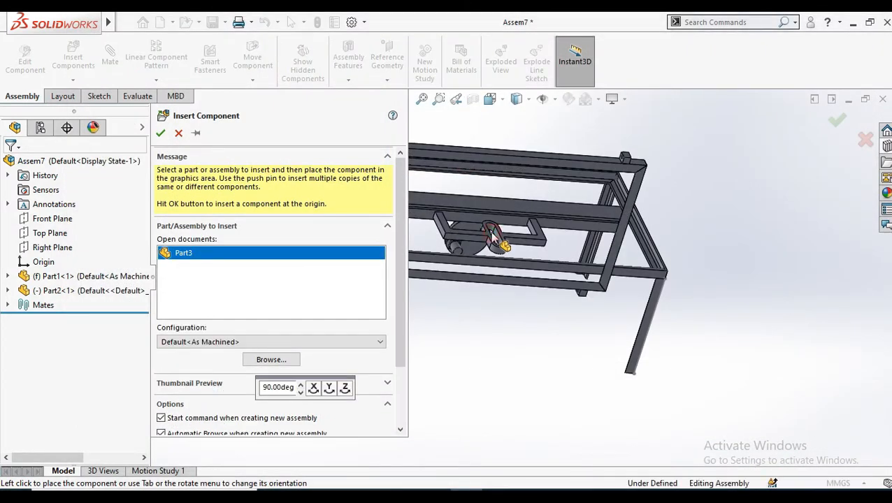
pyautogui.click(448, 231)
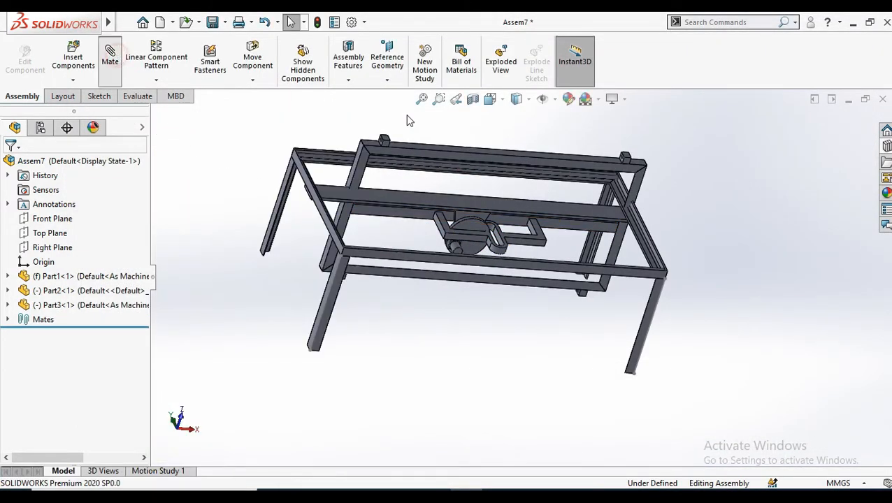
# Step: Add a concentric mate between the round face on Part3's end tab and the 10 mm round face along Part1's long rail
pyautogui.scroll(-5, 613, 174)
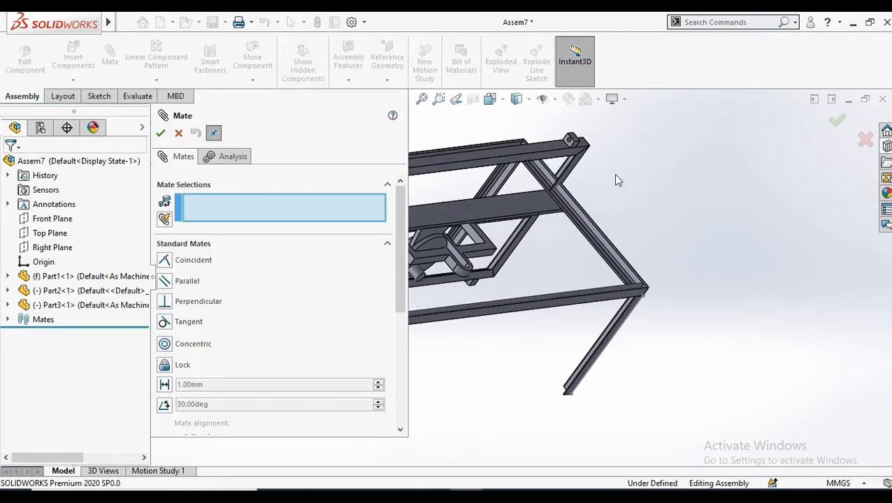
pyautogui.scroll(-2, 547, 178)
pyautogui.click(549, 155)
pyautogui.scroll(6, 567, 188)
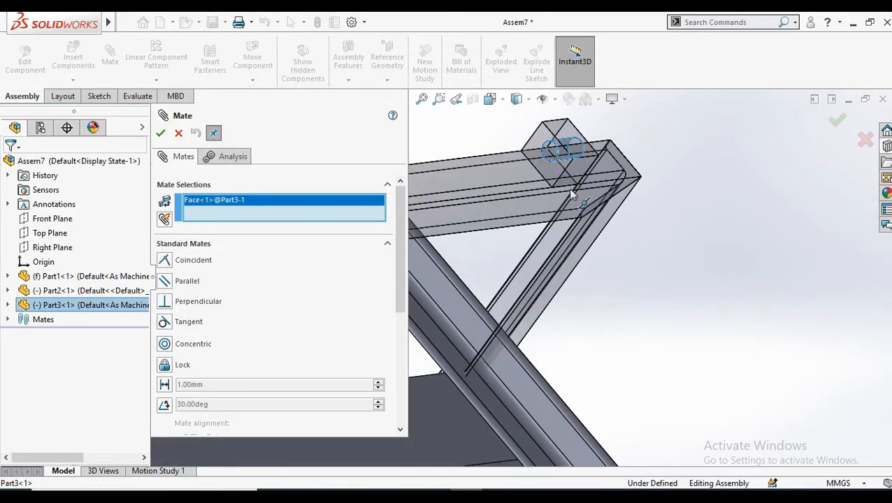
pyautogui.scroll(-3, 580, 378)
pyautogui.scroll(-1, 569, 345)
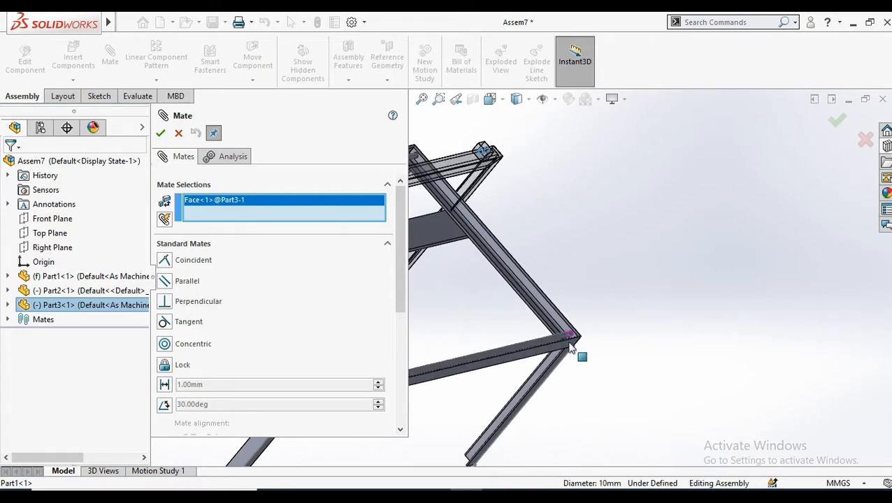
pyautogui.click(558, 340)
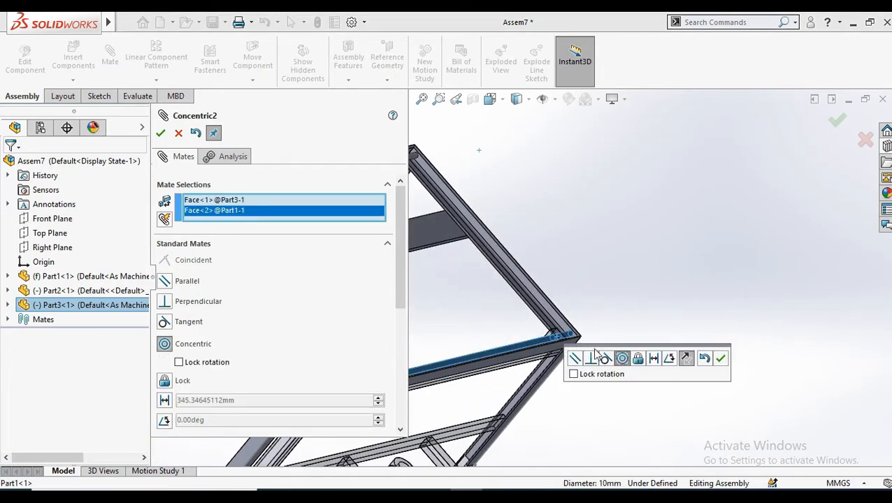
pyautogui.click(720, 358)
# Step: Move Part3 by free drag to the opposite side of the table frame
pyautogui.scroll(5, 545, 370)
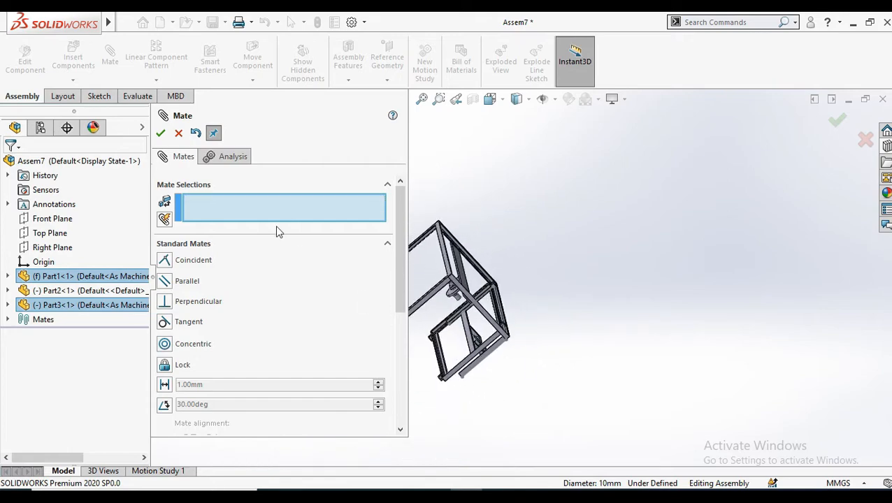
pyautogui.click(250, 68)
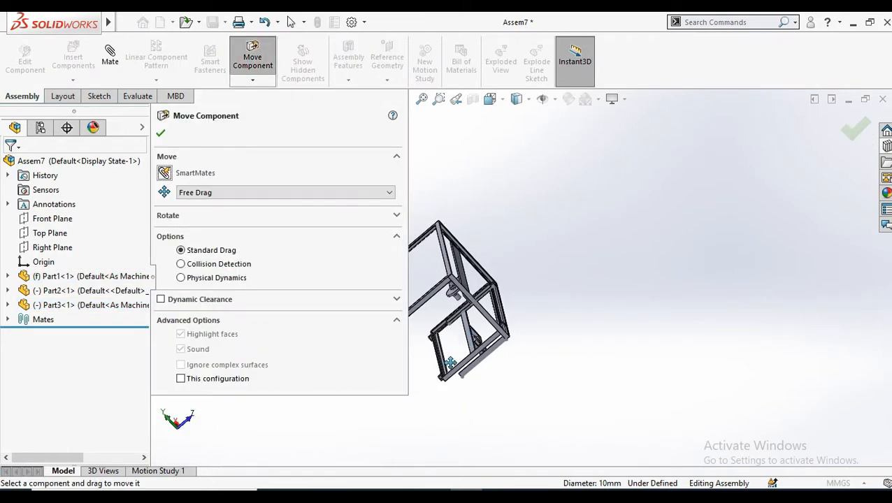
pyautogui.moveTo(448, 374); pyautogui.dragTo(393, 267)
# Step: Add a concentric mate between the round face of Part3's other end tab and the 10 mm round face along Part1's opposite long rail
pyautogui.click(110, 69)
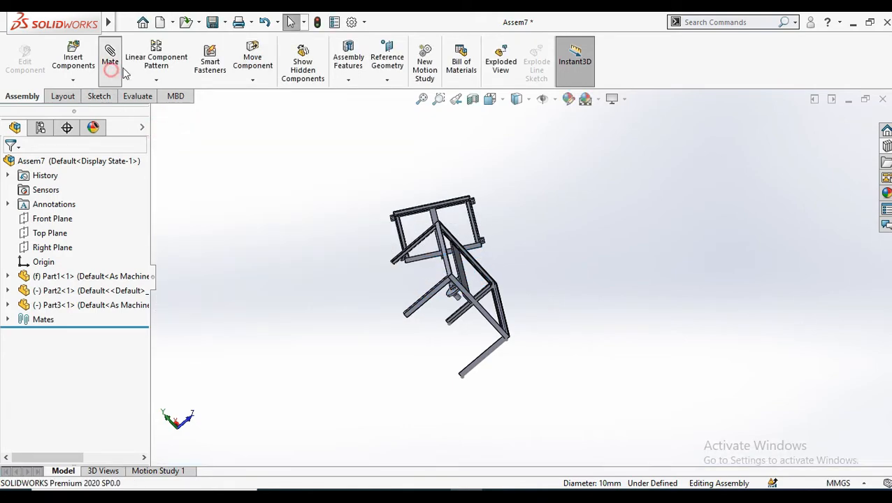
pyautogui.scroll(4, 430, 261)
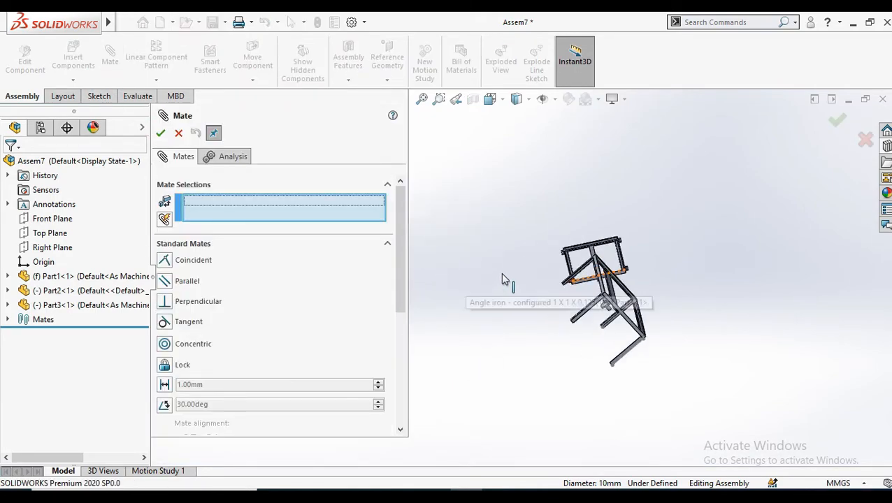
pyautogui.scroll(-9, 502, 294)
pyautogui.scroll(-1, 488, 219)
pyautogui.click(487, 219)
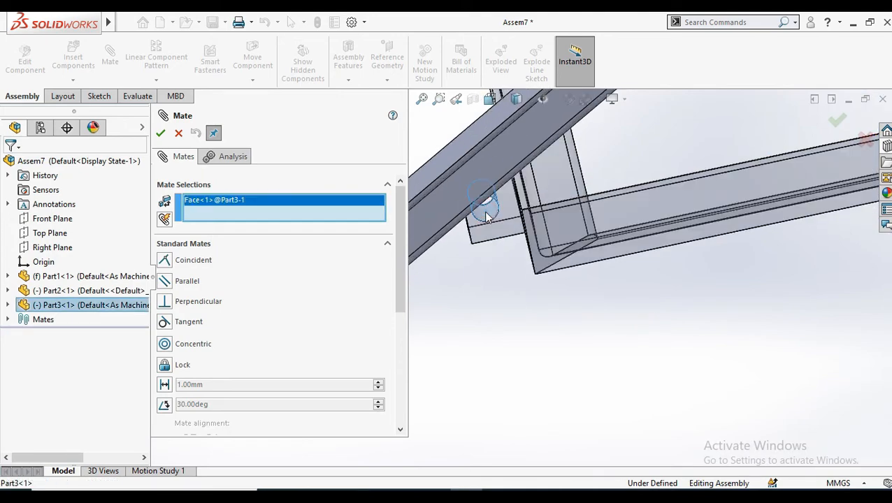
pyautogui.scroll(7, 643, 297)
pyautogui.scroll(-3, 601, 281)
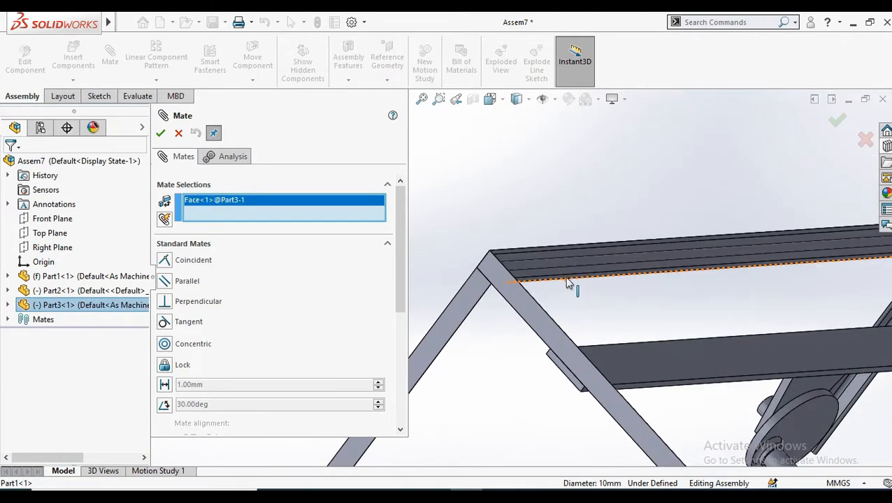
pyautogui.click(531, 269)
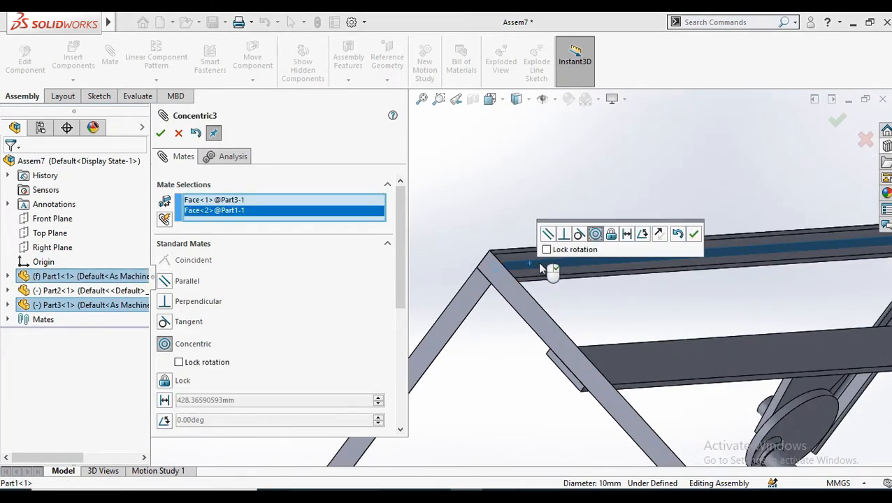
pyautogui.scroll(6, 664, 294)
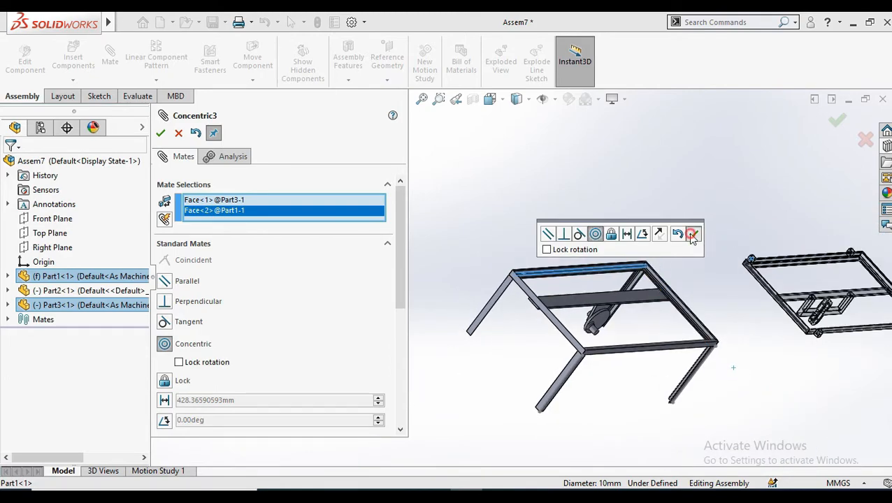
pyautogui.click(691, 235)
# Step: Slide Part3 along the rails until it sits inside the table frame in front of the crank disc
pyautogui.click(160, 133)
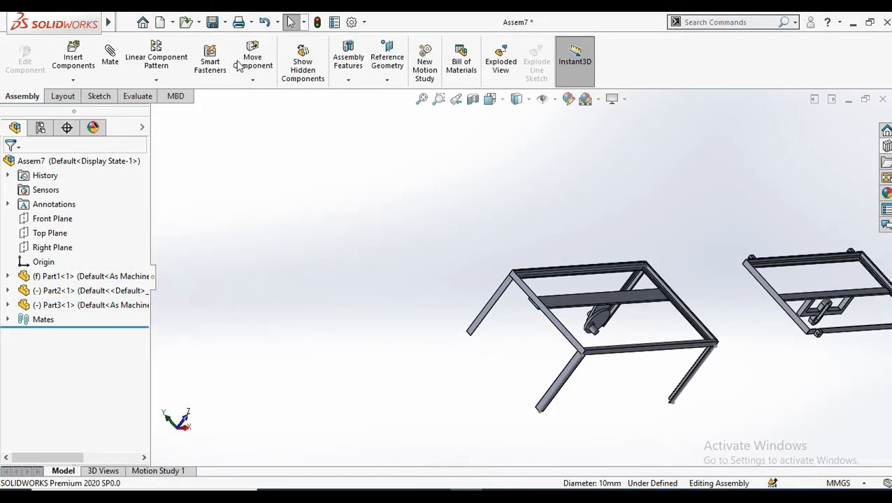
pyautogui.moveTo(787, 308); pyautogui.dragTo(563, 329)
pyautogui.moveTo(607, 394); pyautogui.dragTo(483, 363, button='middle')
pyautogui.click(160, 134)
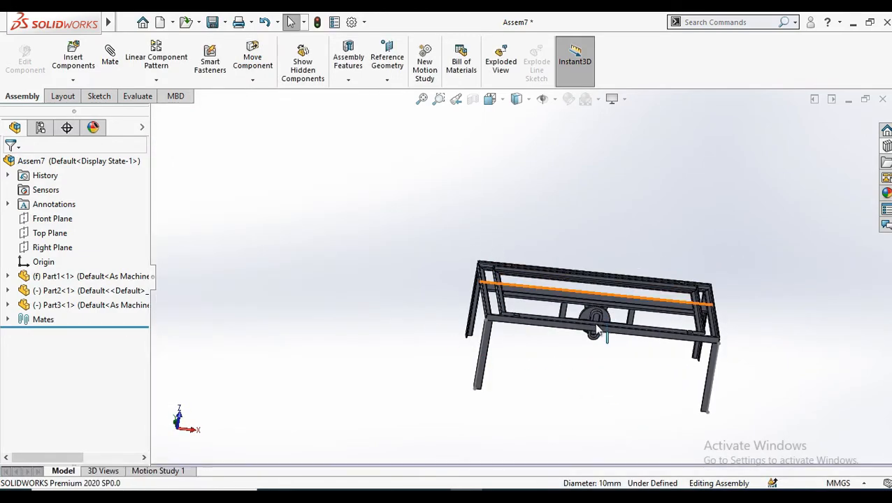
pyautogui.scroll(-8, 589, 350)
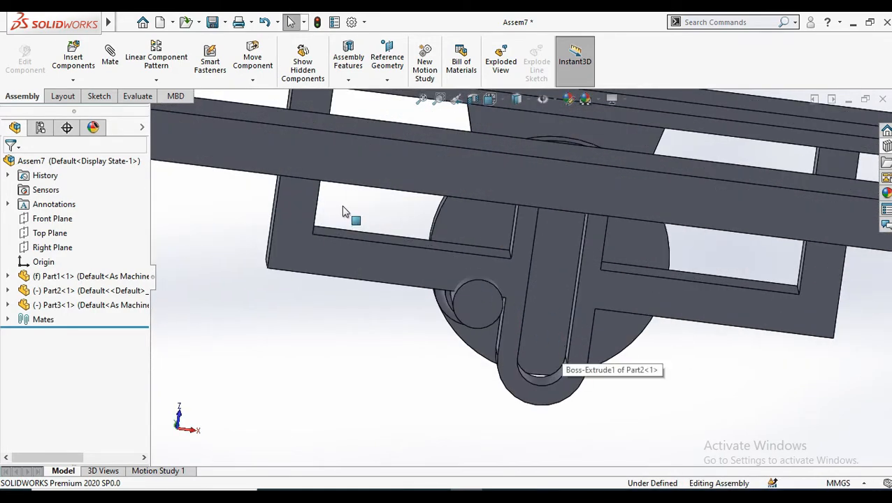
pyautogui.click(109, 62)
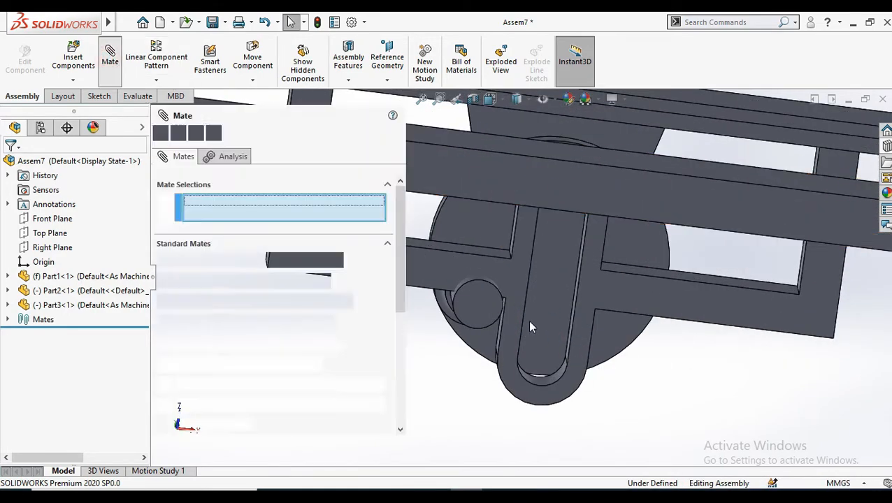
pyautogui.moveTo(527, 320); pyautogui.dragTo(482, 320, button='middle')
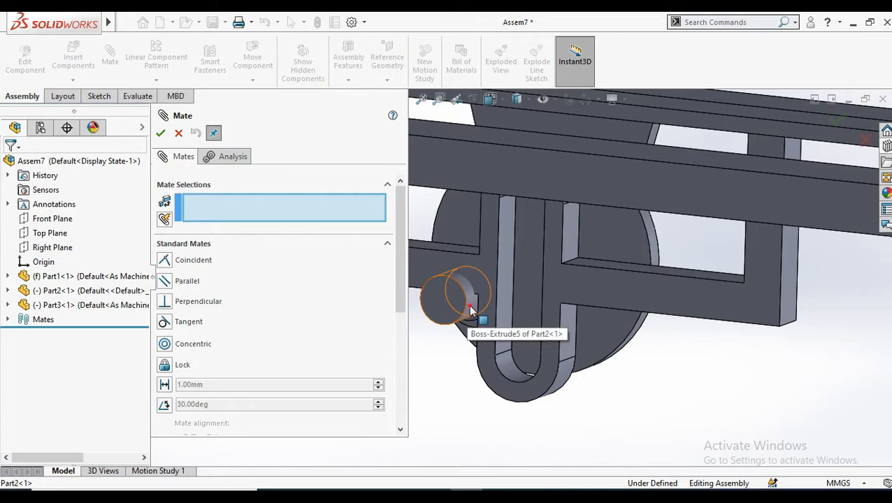
pyautogui.click(471, 312)
pyautogui.click(501, 308)
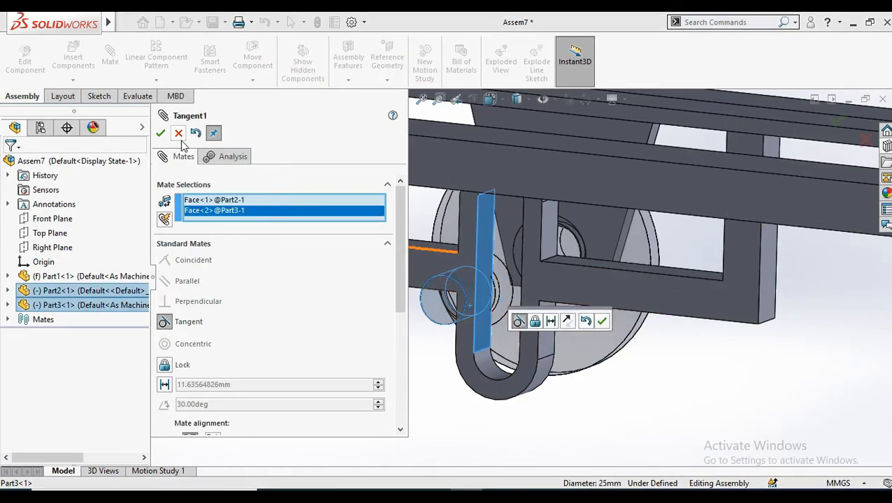
pyautogui.click(179, 133)
# Step: Slide Part3 along the rails until its slotted ring surrounds Part2's crank pin
pyautogui.click(250, 60)
pyautogui.click(483, 303)
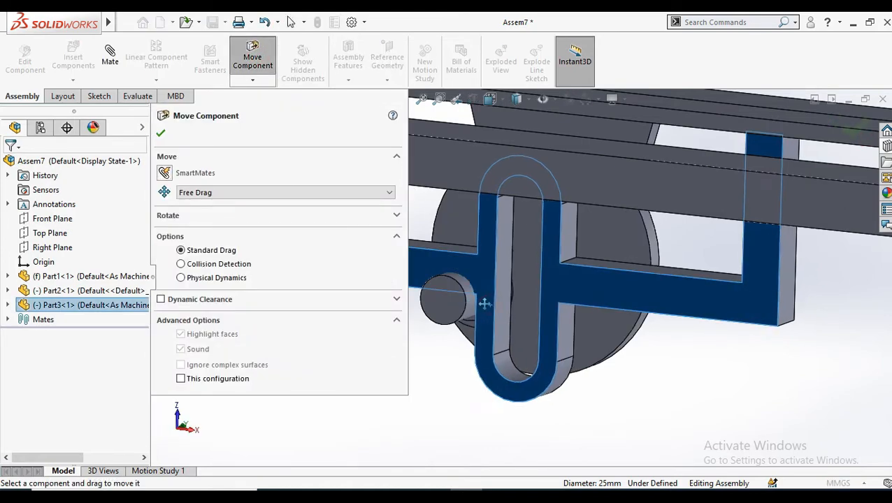
pyautogui.moveTo(483, 303); pyautogui.dragTo(406, 282)
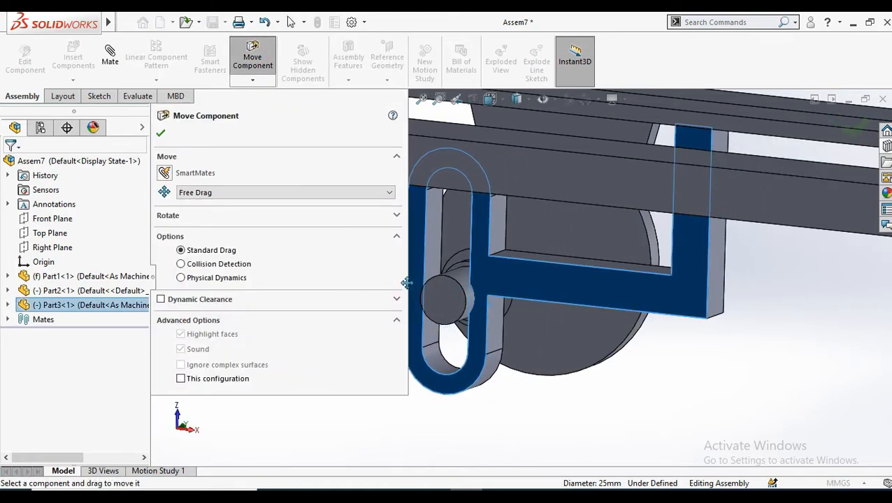
pyautogui.click(165, 134)
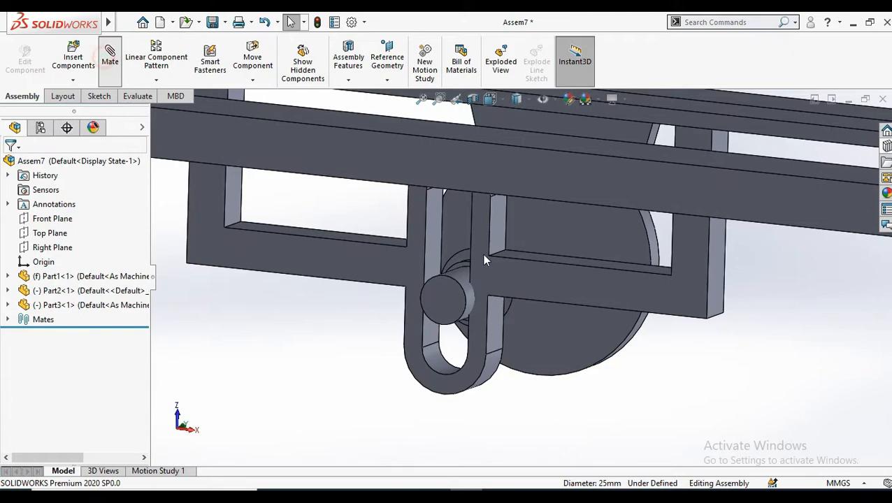
# Step: Add a tangent mate between one straight inner face of Part3's slot and the cylindrical face of Part2's crank pin
pyautogui.click(432, 252)
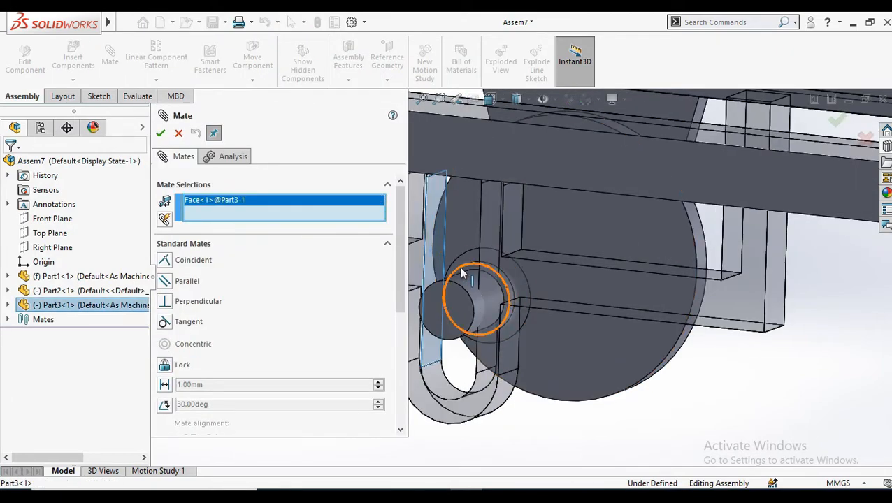
pyautogui.click(464, 280)
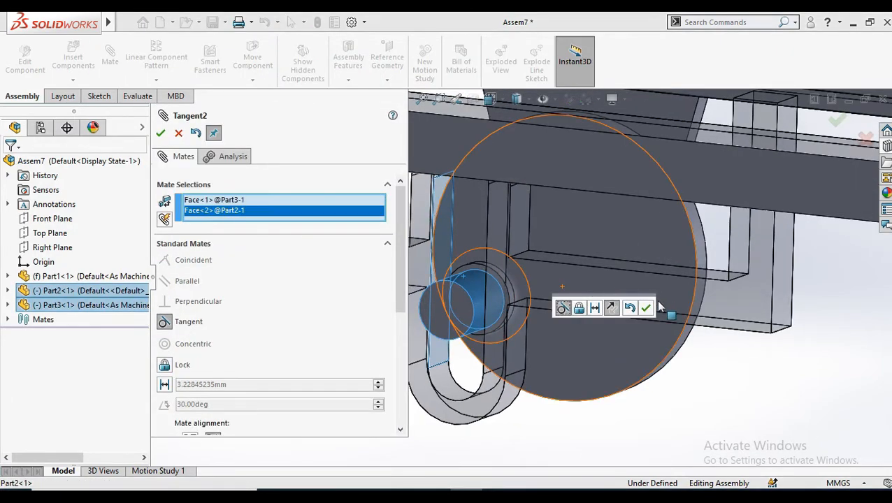
pyautogui.click(649, 307)
# Step: Add a tangent mate between Part2's crank pin and the opposite straight inner face of Part3's slot, and finish mating
pyautogui.moveTo(554, 297); pyautogui.dragTo(583, 311, button='middle')
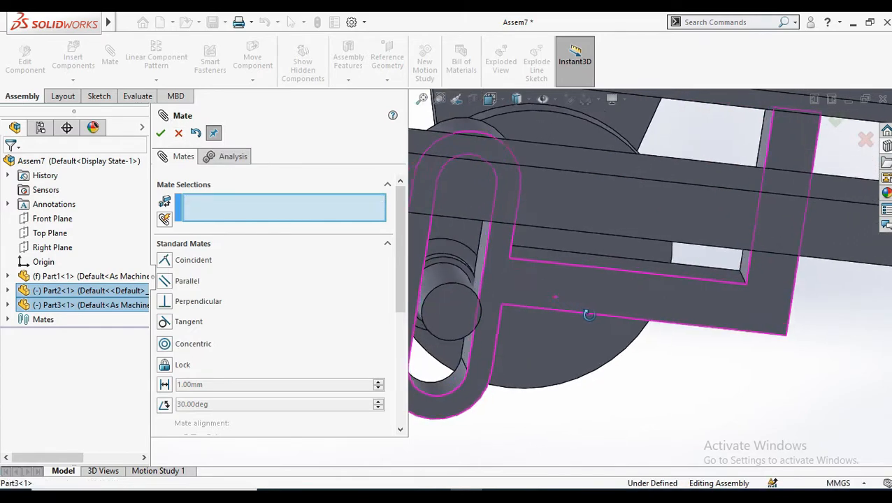
pyautogui.click(467, 274)
pyautogui.click(479, 272)
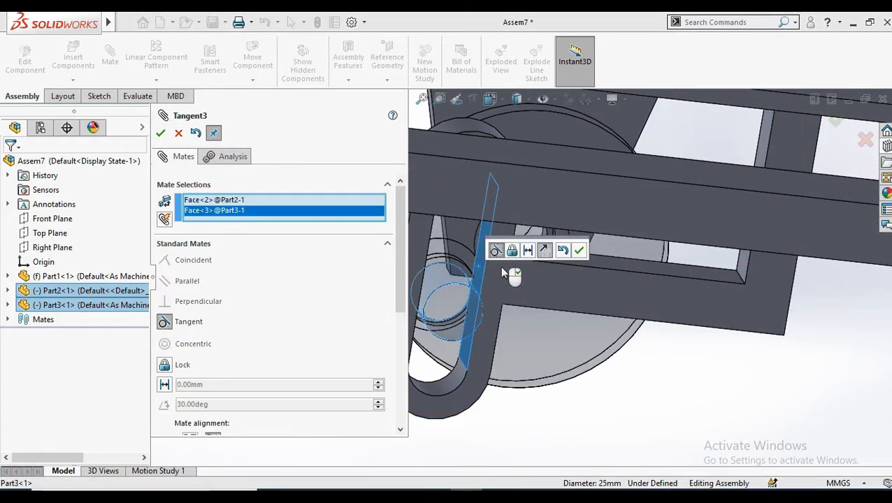
pyautogui.click(580, 251)
pyautogui.click(169, 136)
# Step: Check that the SOLIDWORKS Motion add-in is active and open Motion Study 1
pyautogui.scroll(10, 448, 235)
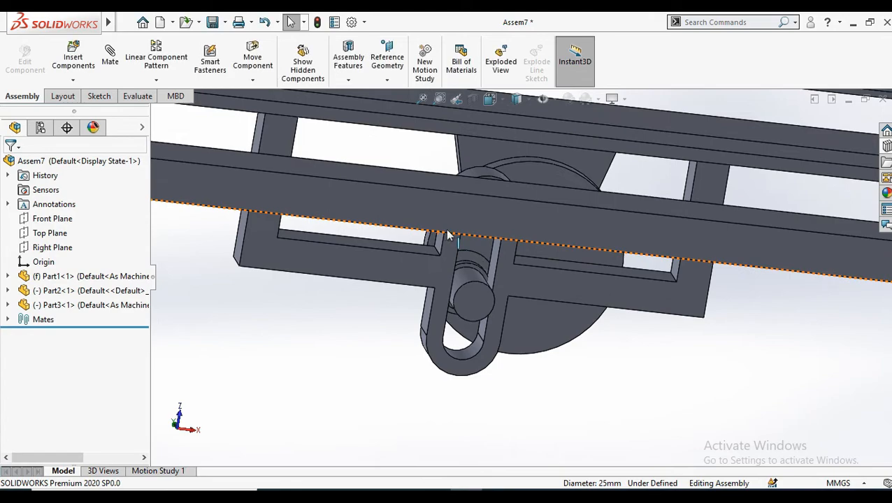
pyautogui.moveTo(490, 327); pyautogui.dragTo(455, 373, button='middle')
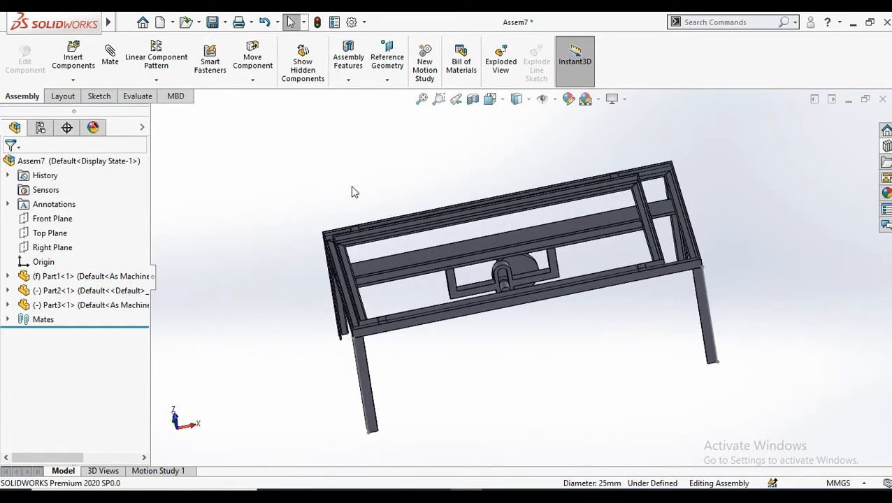
pyautogui.click(363, 22)
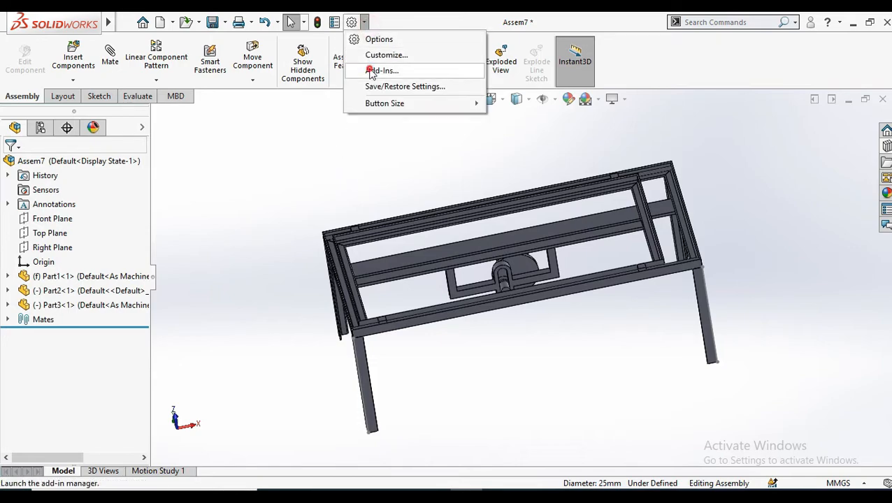
pyautogui.click(382, 71)
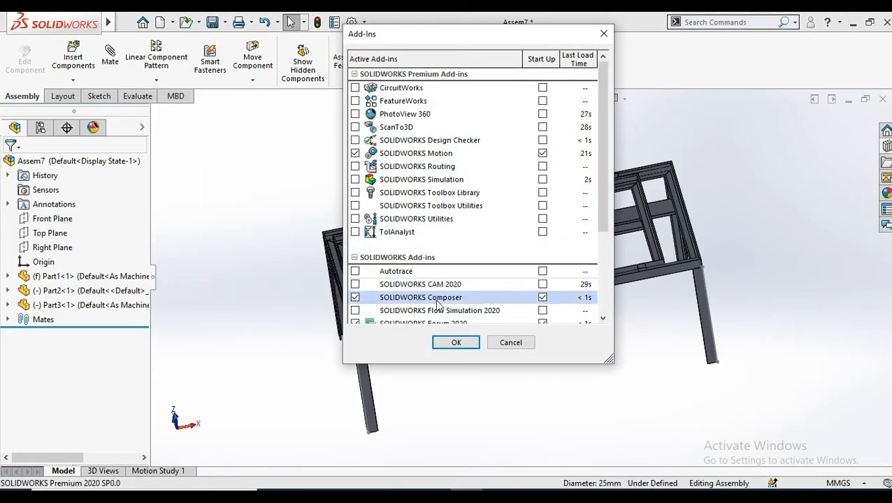
pyautogui.click(454, 343)
pyautogui.click(158, 471)
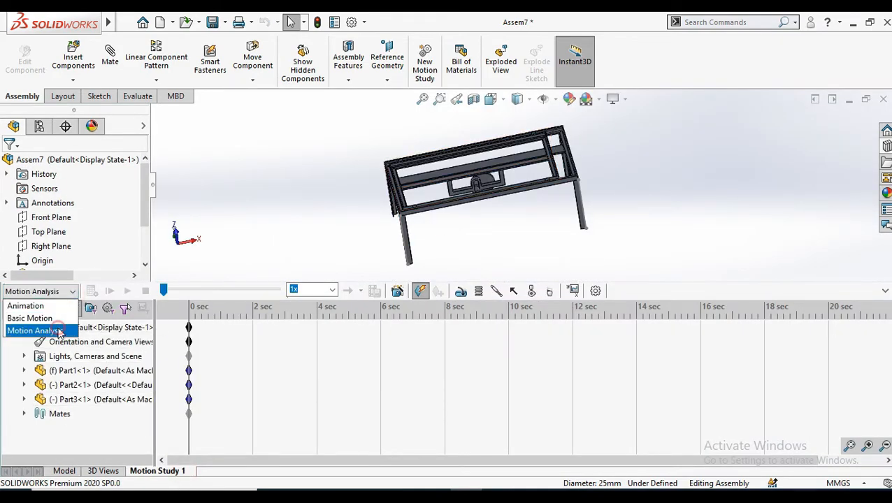
# Step: Set the study type to Motion Analysis and shorten the study's duration to about 2.3 seconds
pyautogui.click(58, 330)
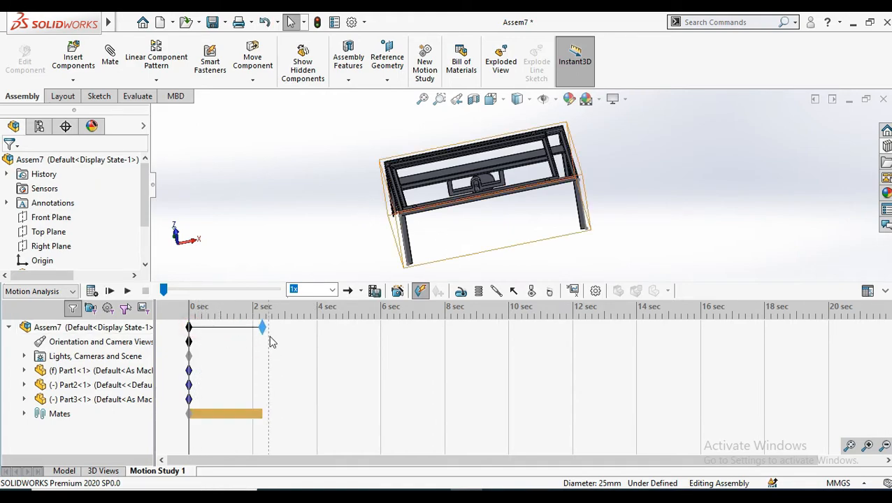
pyautogui.scroll(-2, 440, 240)
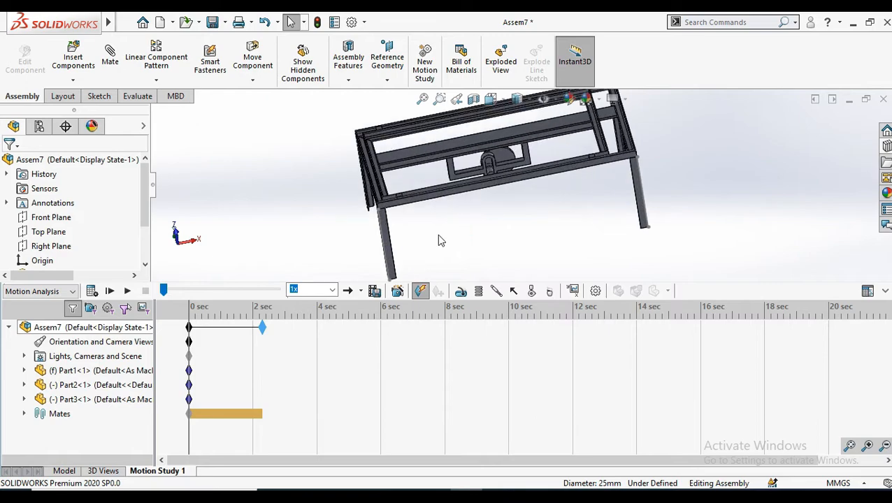
# Step: Add a rotary motor that drives Part2's crank disc
pyautogui.click(461, 292)
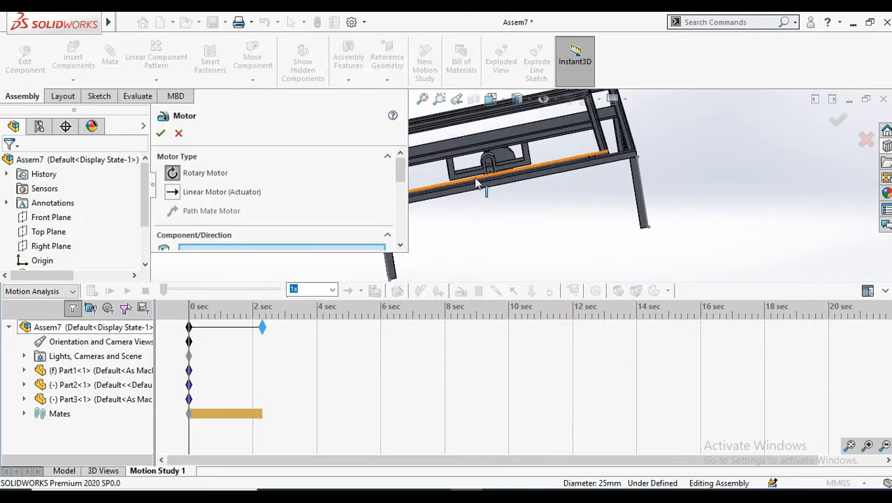
pyautogui.scroll(-6, 500, 168)
pyautogui.scroll(2, 580, 138)
pyautogui.moveTo(581, 139); pyautogui.dragTo(569, 130, button='middle')
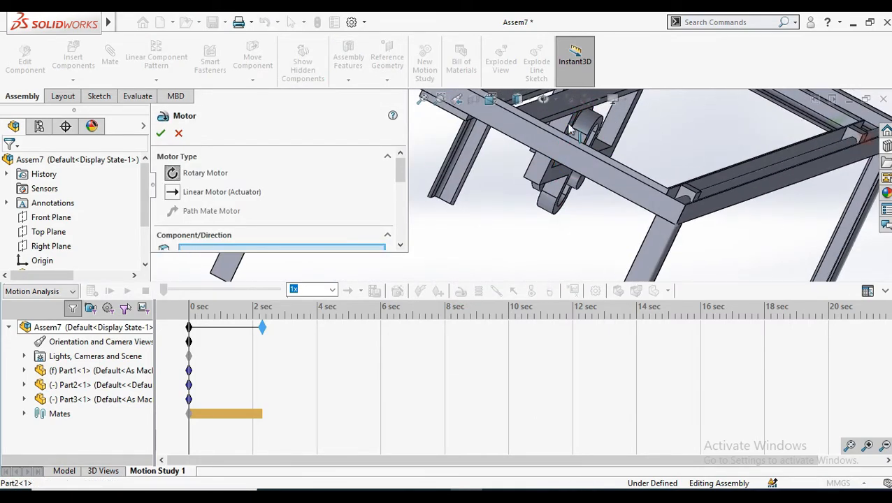
pyautogui.moveTo(557, 179); pyautogui.dragTo(467, 185, button='middle')
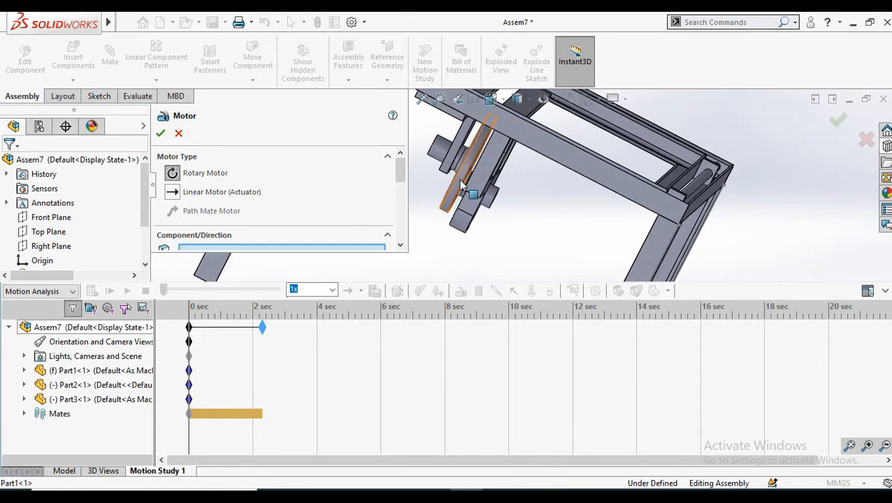
pyautogui.click(453, 199)
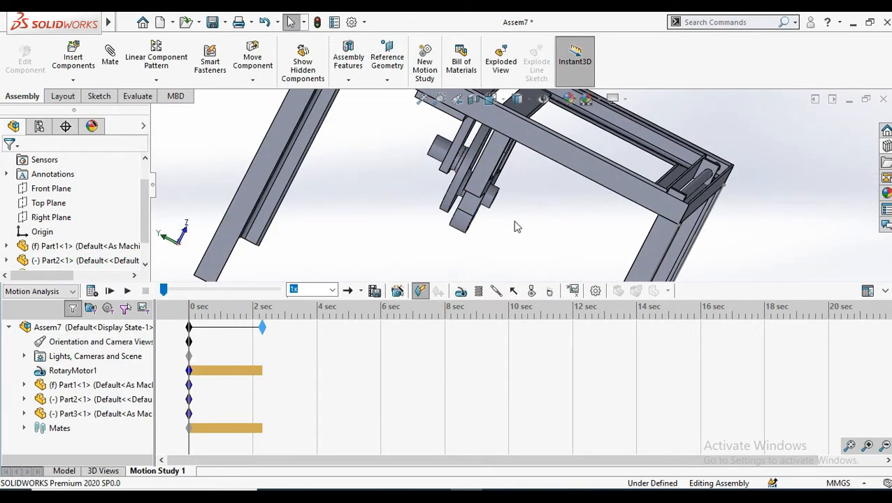
# Step: Add a solid body contact between the crank disc Part2 and the slotted sliding frame Part3
pyautogui.scroll(5, 533, 232)
pyautogui.moveTo(534, 232)
pyautogui.mouseDown(button='middle')
pyautogui.moveTo(545, 240)
pyautogui.moveTo(491, 218)
pyautogui.moveTo(498, 209)
pyautogui.moveTo(519, 234)
pyautogui.mouseUp(button='middle')
pyautogui.click(533, 292)
pyautogui.scroll(-6, 543, 174)
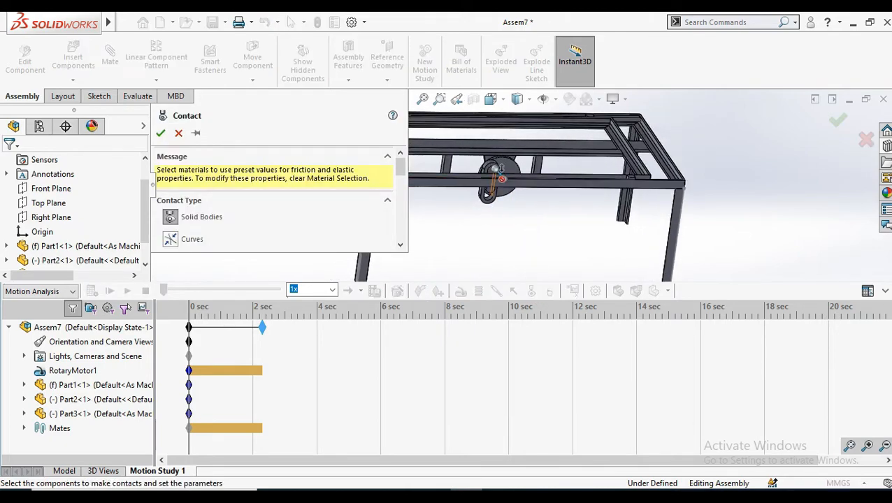
pyautogui.moveTo(495, 242); pyautogui.dragTo(524, 211, button='middle')
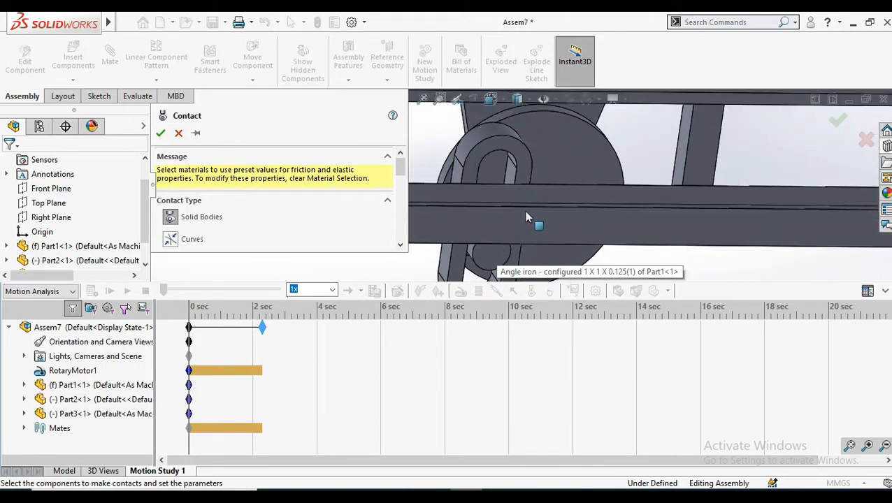
pyautogui.click(511, 159)
pyautogui.click(508, 153)
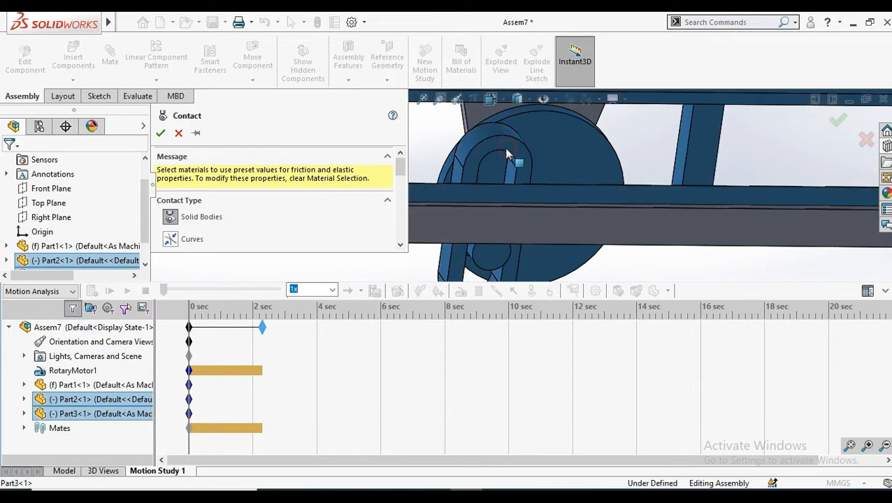
pyautogui.click(162, 133)
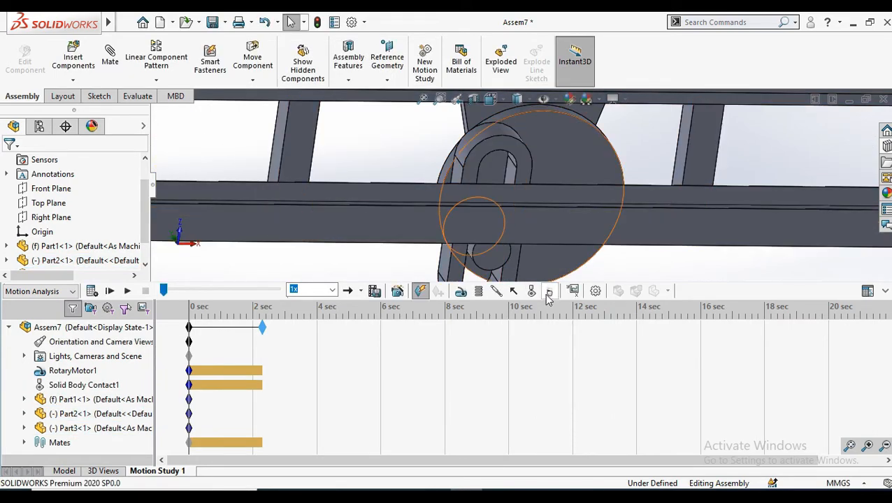
# Step: Add a solid body contact between the table frame Part1 and the sliding frame Part3
pyautogui.click(531, 290)
pyautogui.scroll(5, 563, 206)
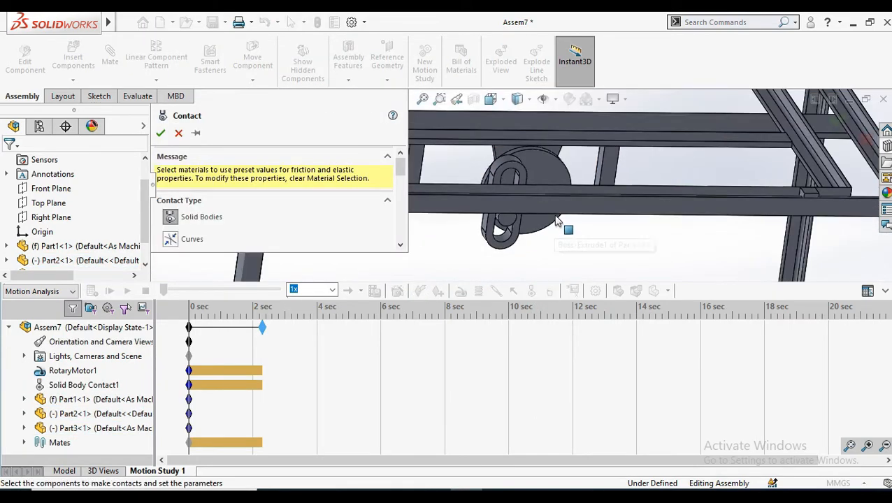
pyautogui.scroll(-8, 559, 207)
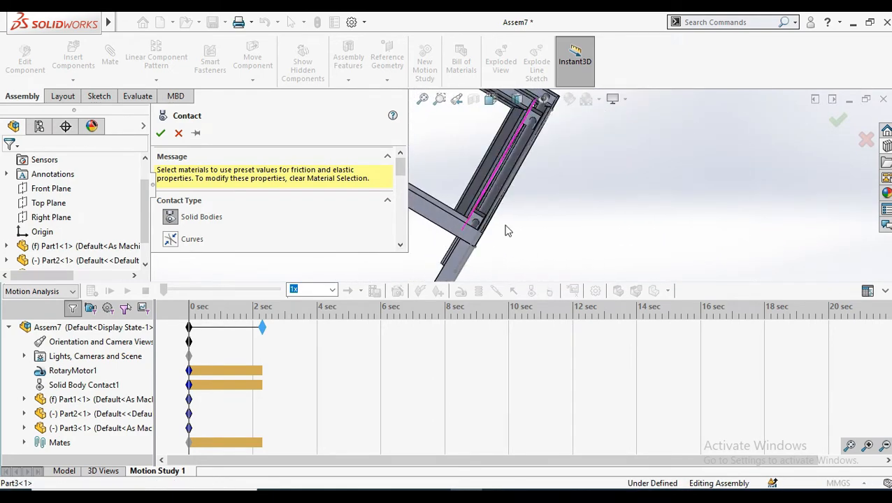
pyautogui.moveTo(520, 238); pyautogui.dragTo(517, 211, button='middle')
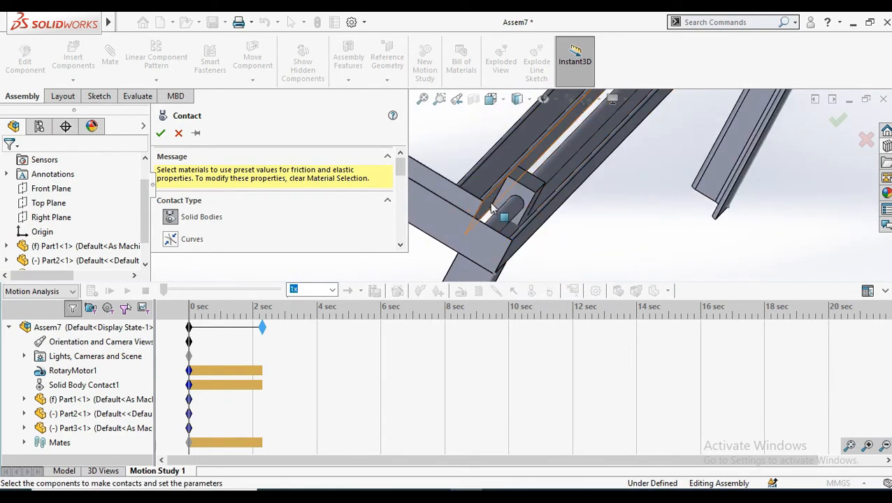
pyautogui.click(487, 209)
pyautogui.click(504, 219)
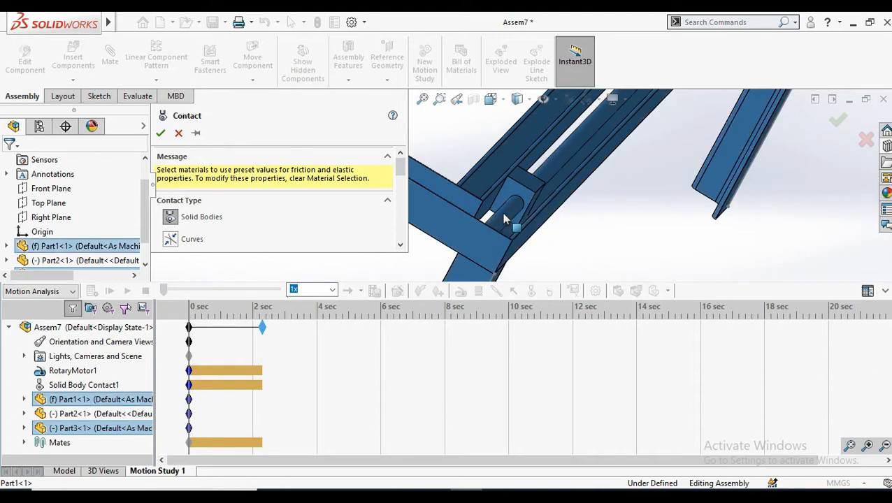
pyautogui.moveTo(507, 219); pyautogui.dragTo(507, 210, button='middle')
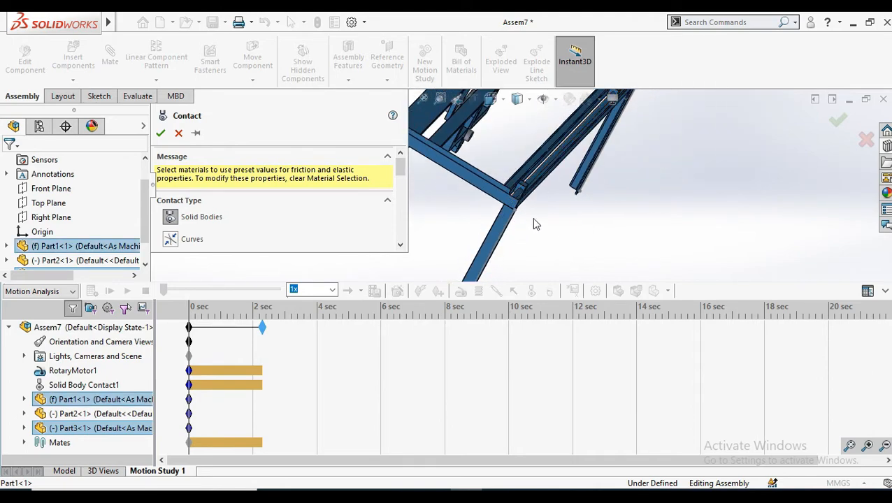
pyautogui.click(162, 133)
# Step: Add a solid body contact between the table frame Part1 and the crank disc Part2
pyautogui.scroll(5, 462, 232)
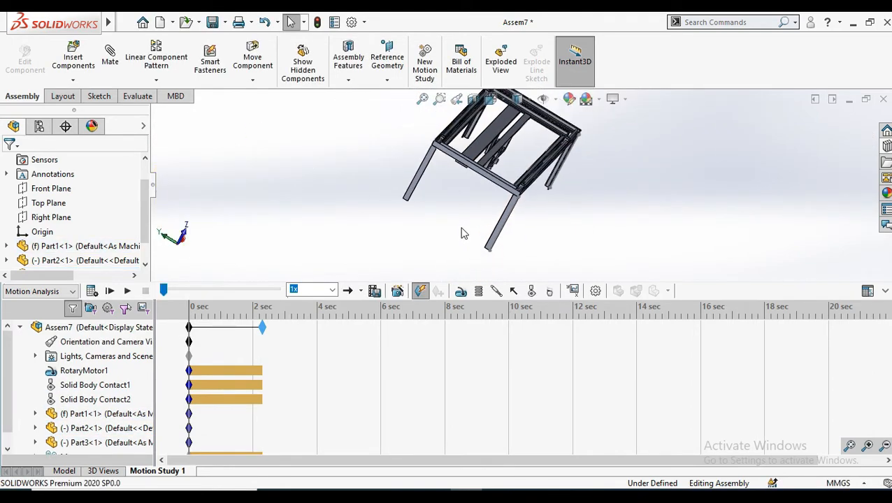
pyautogui.moveTo(462, 232); pyautogui.dragTo(482, 167, button='middle')
pyautogui.scroll(-5, 483, 167)
pyautogui.scroll(-3, 509, 183)
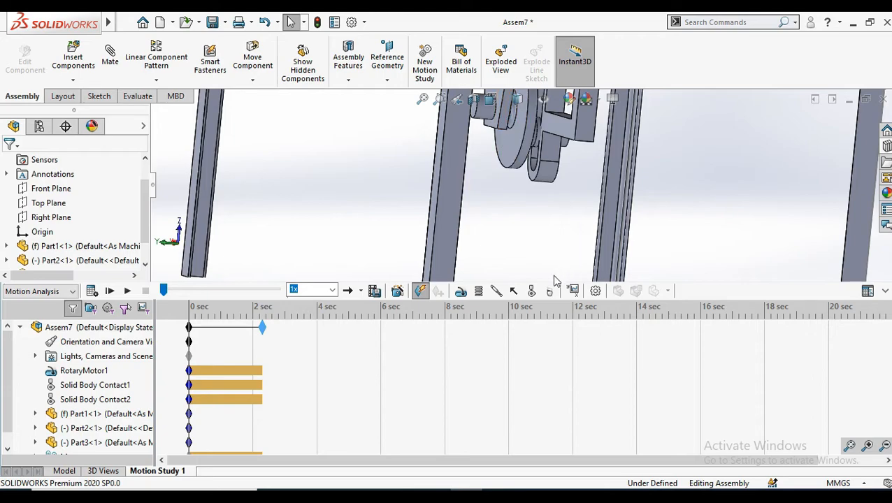
pyautogui.click(531, 291)
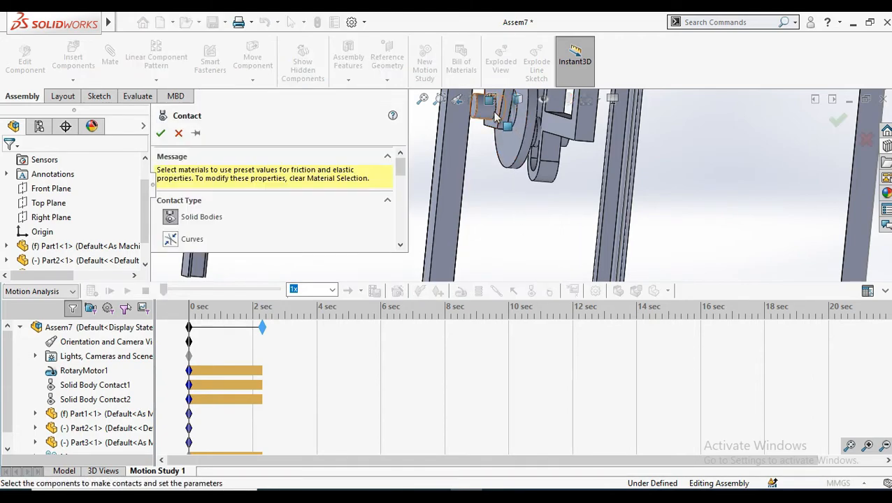
pyautogui.click(501, 122)
pyautogui.click(518, 143)
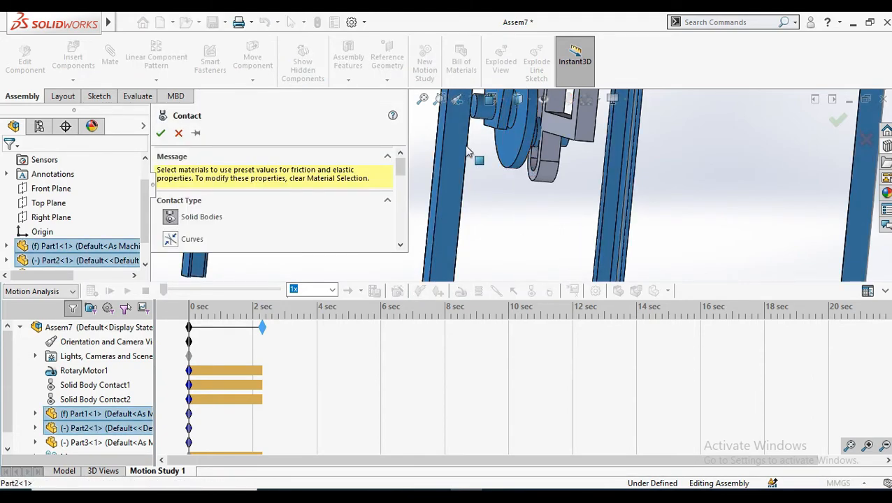
pyautogui.click(160, 133)
# Step: Calculate the motion study with the whole table mechanism in view
pyautogui.scroll(5, 419, 234)
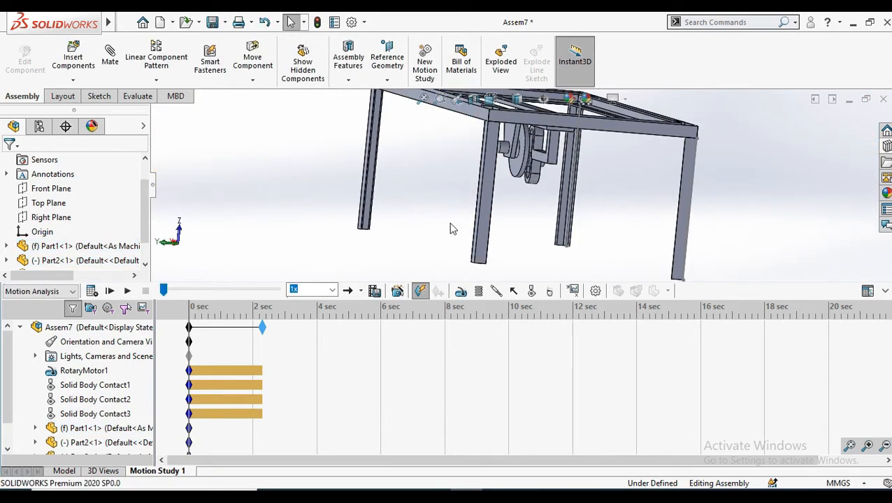
pyautogui.moveTo(453, 226); pyautogui.dragTo(473, 250, button='middle')
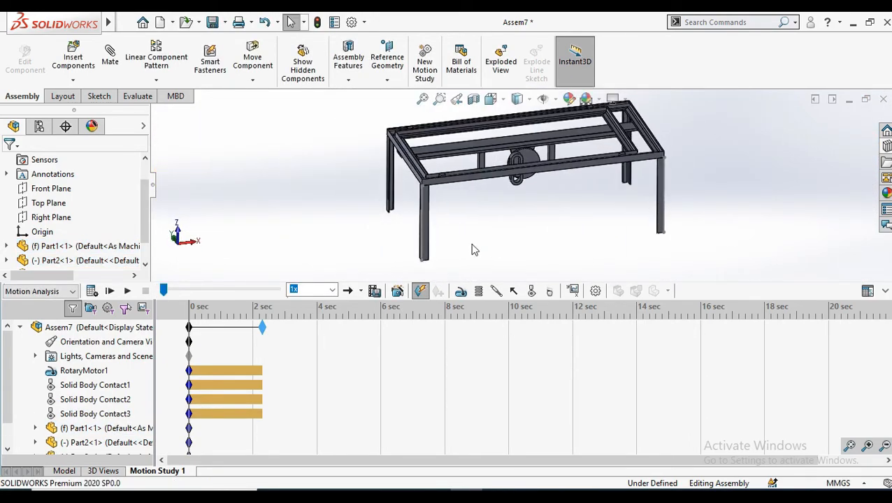
pyautogui.click(93, 291)
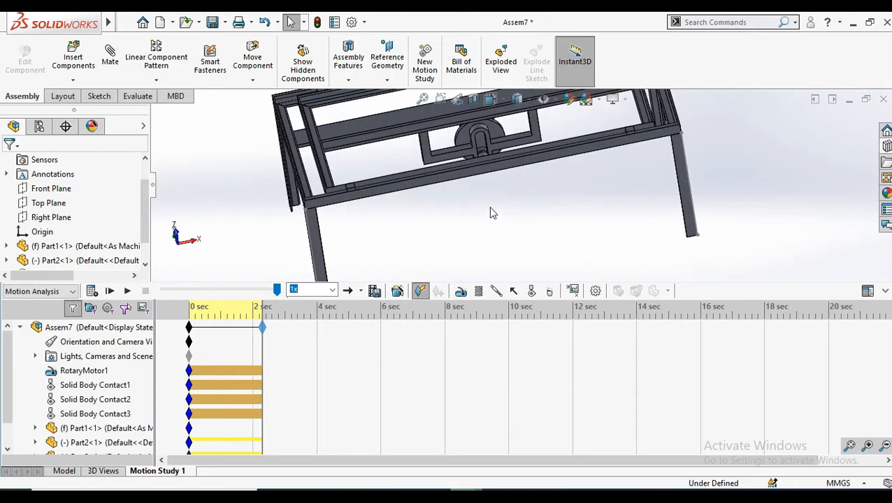
# Step: Collapse the motion timeline and play back the calculated motion of the crank disc and sliding frame
pyautogui.moveTo(487, 197); pyautogui.dragTo(531, 176, button='middle')
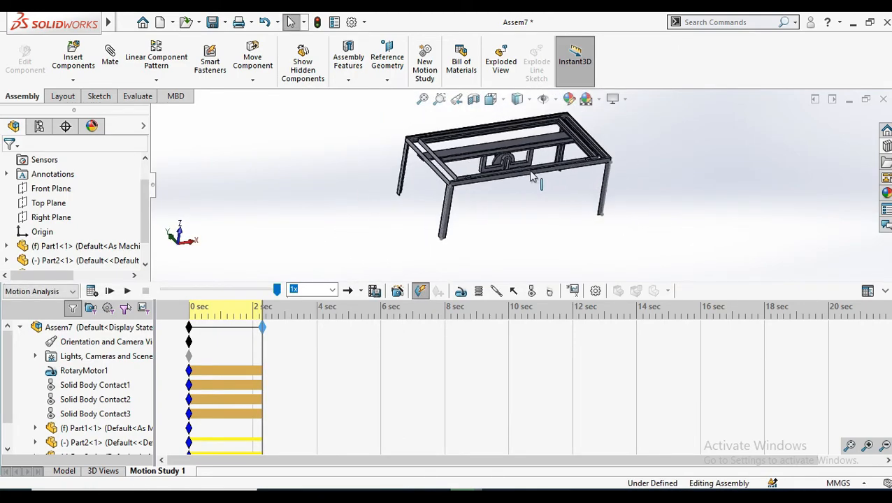
pyautogui.click(884, 292)
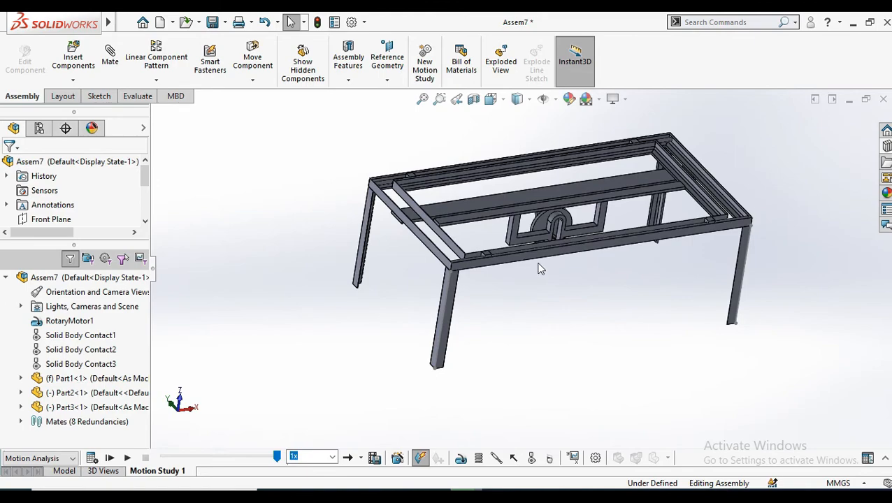
pyautogui.scroll(-3, 575, 221)
pyautogui.scroll(1, 423, 371)
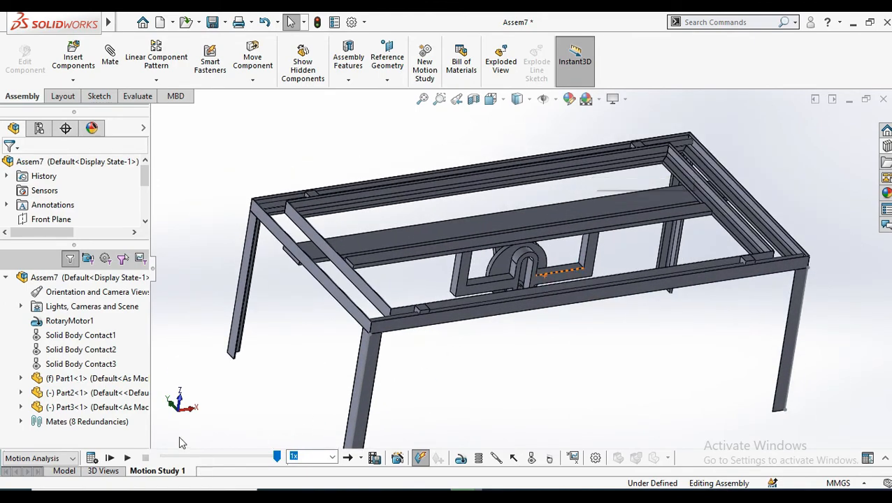
pyautogui.click(129, 458)
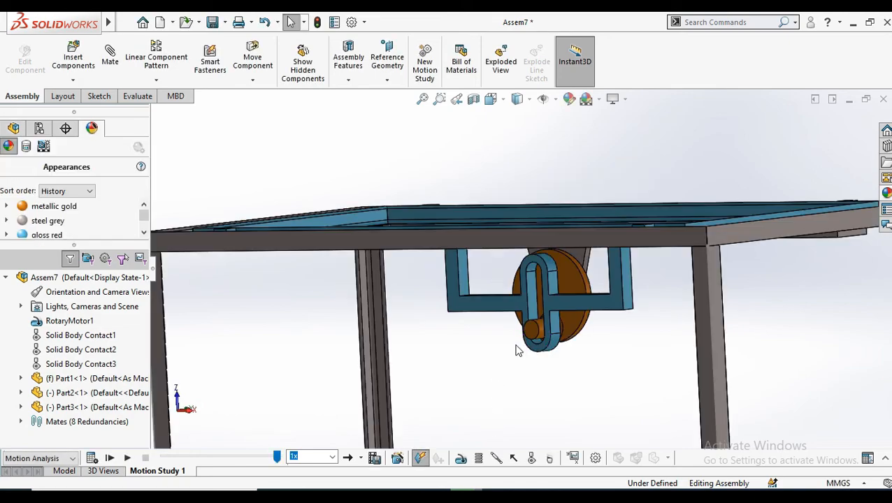
pyautogui.moveTo(518, 344); pyautogui.dragTo(564, 359, button='middle')
pyautogui.click(129, 458)
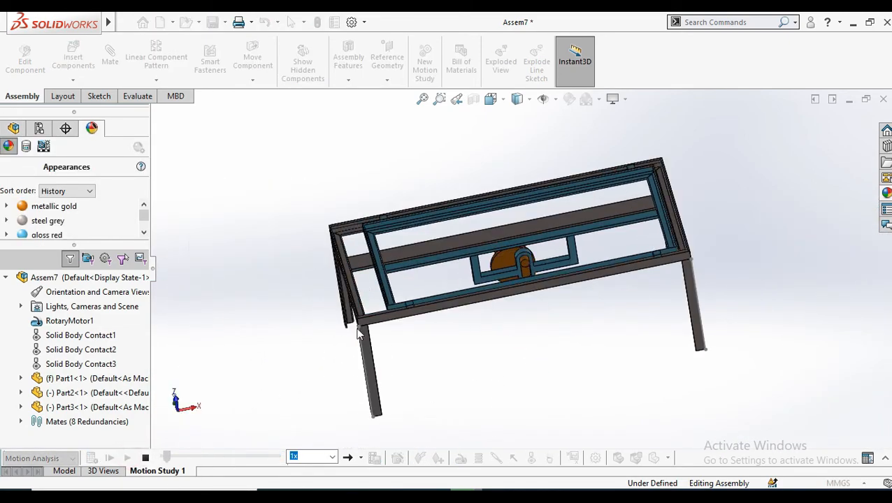